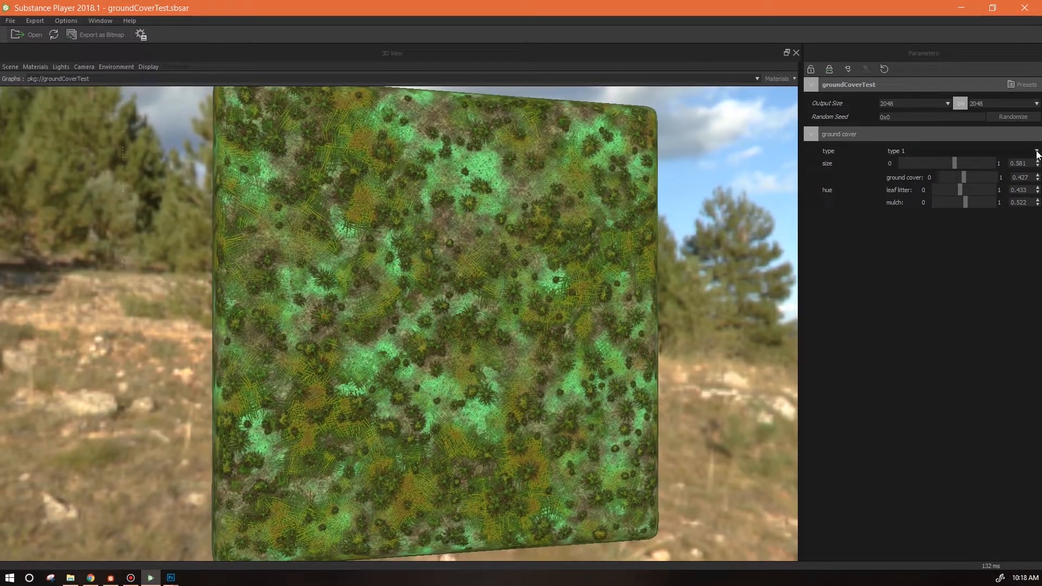
Switch the ground cover type to type 2, then to type 3.
click(1036, 152)
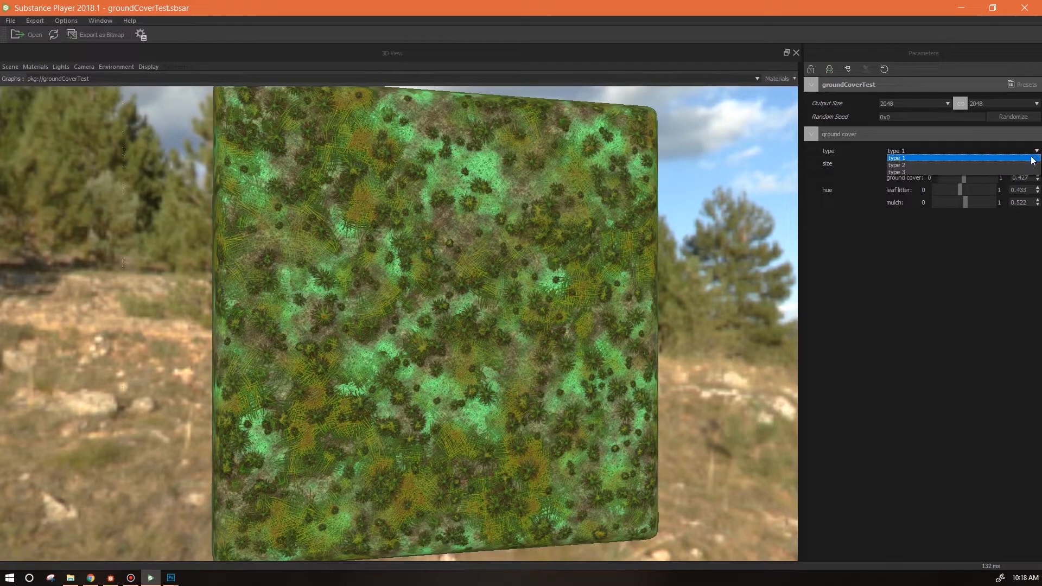
click(1032, 165)
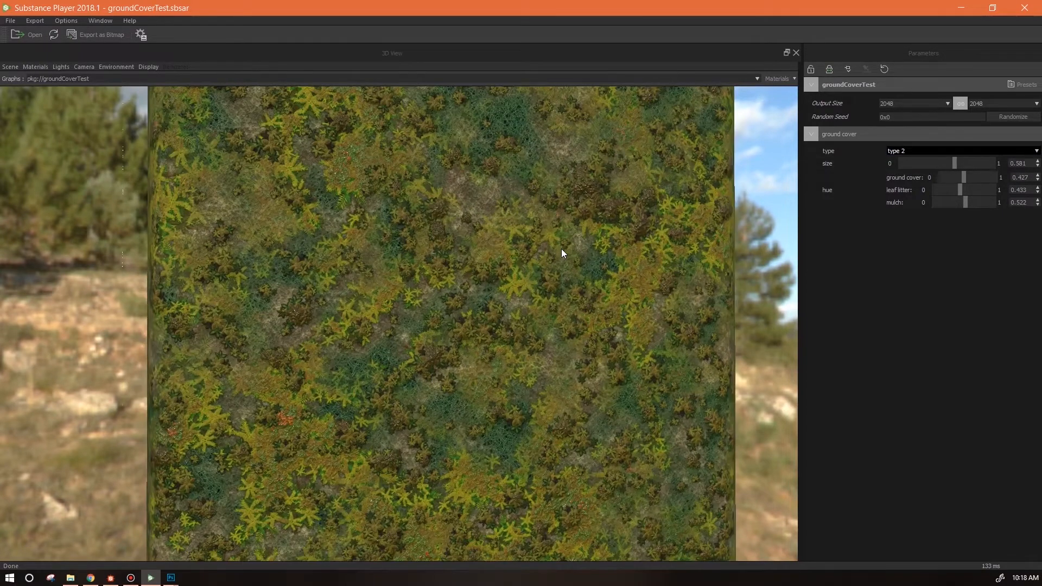
click(1037, 151)
click(1016, 173)
Set the hue sliders to ground cover 0.544, leaf litter 0.595 and mulch 0.369.
mouse_move(963, 178)
mouse_down()
mouse_move(1005, 180)
mouse_move(969, 180)
mouse_up()
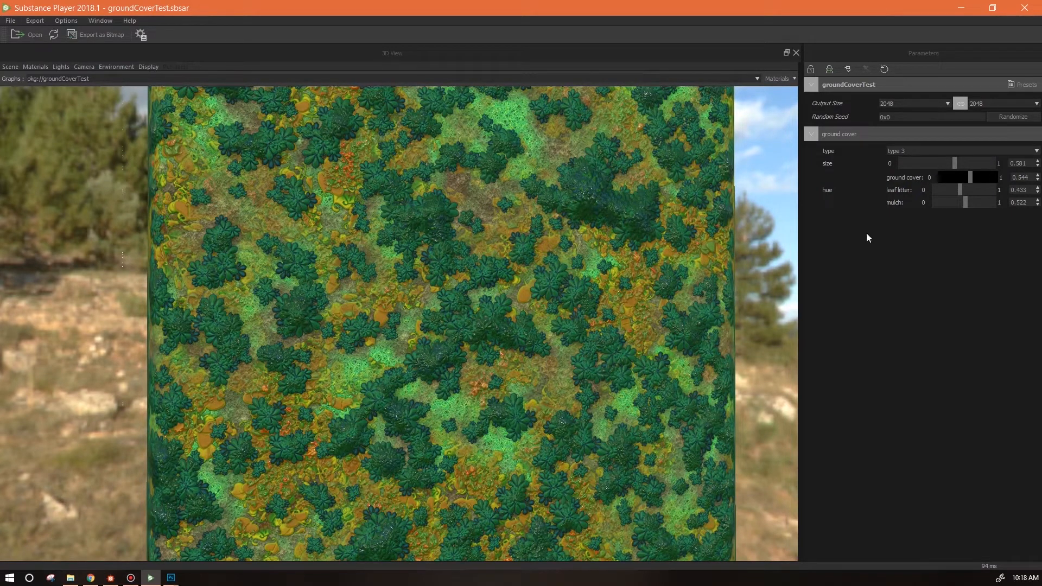
drag(960, 189, 969, 194)
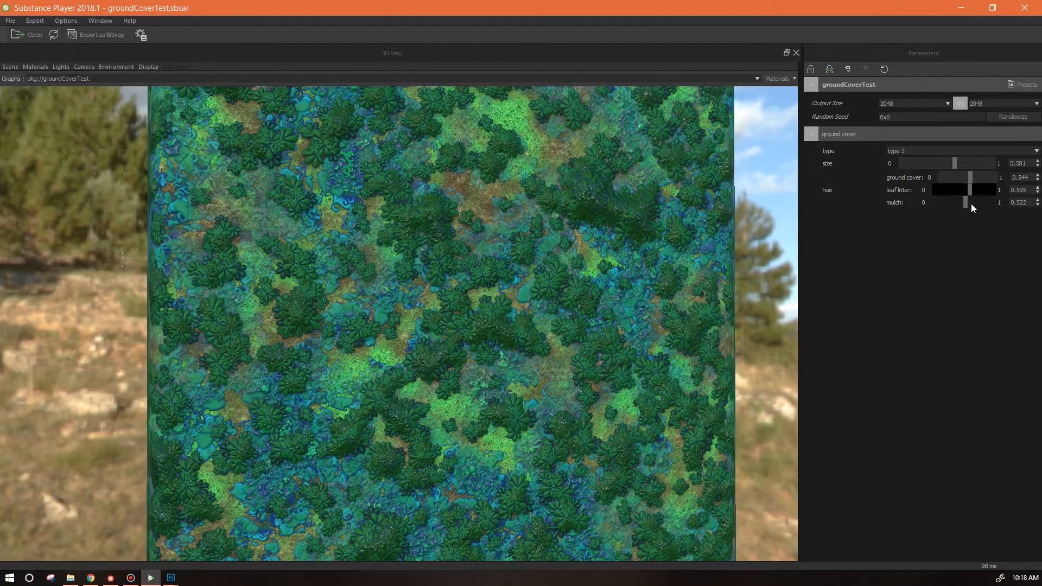
drag(965, 203, 955, 207)
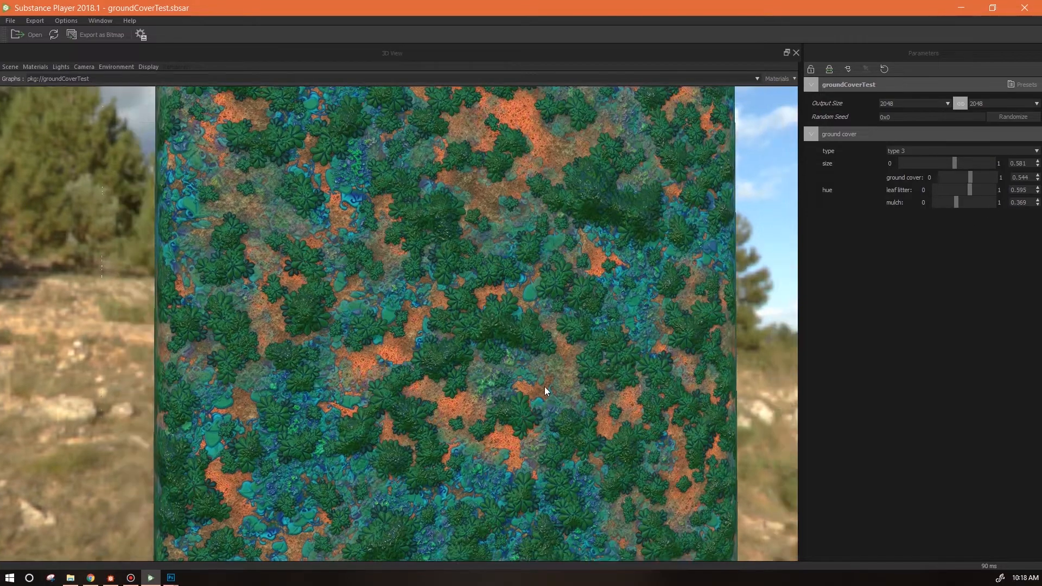
Reduce the ground cover size parameter to about 0.57.
drag(545, 386, 497, 375)
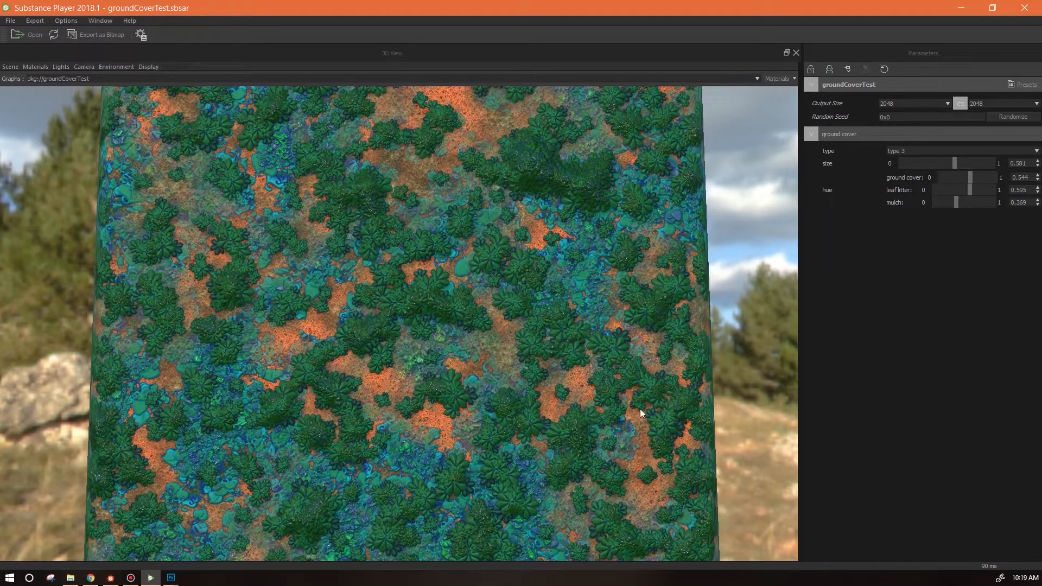
mouse_move(966, 162)
mouse_down()
mouse_move(884, 170)
mouse_move(994, 172)
mouse_move(953, 166)
mouse_up()
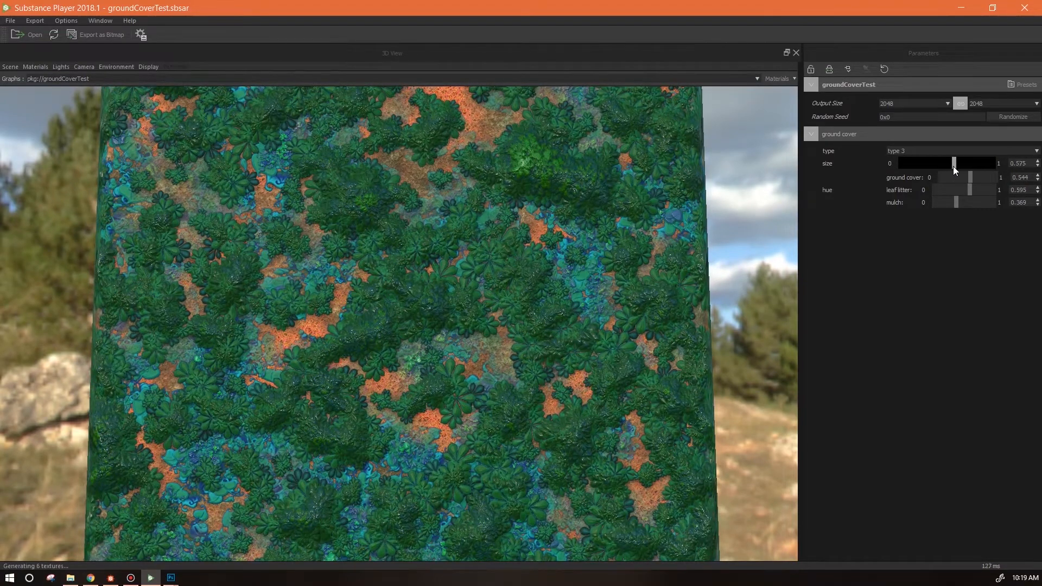
drag(674, 295, 572, 425)
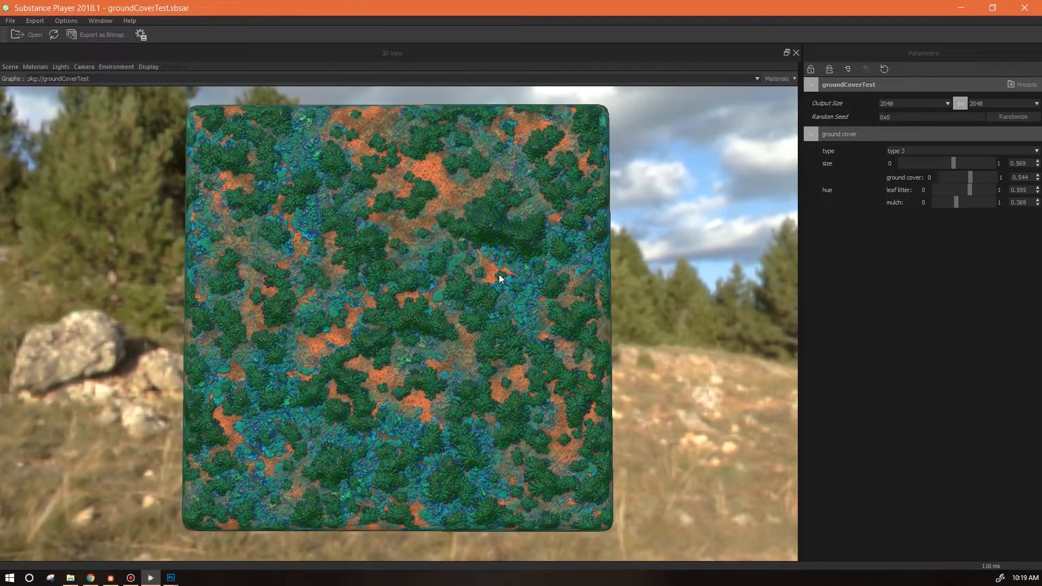
drag(543, 297, 548, 269)
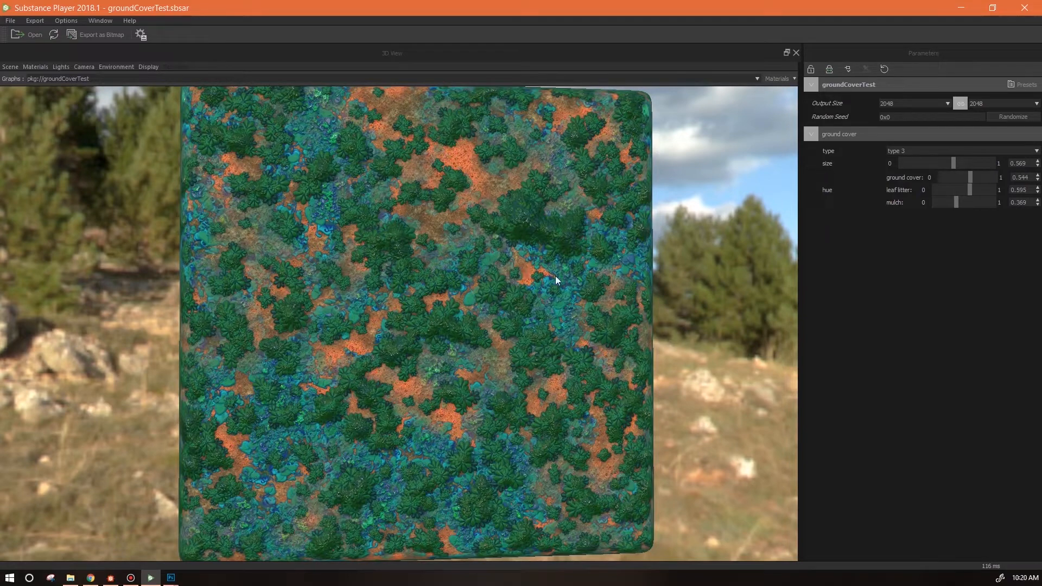
drag(669, 383, 653, 356)
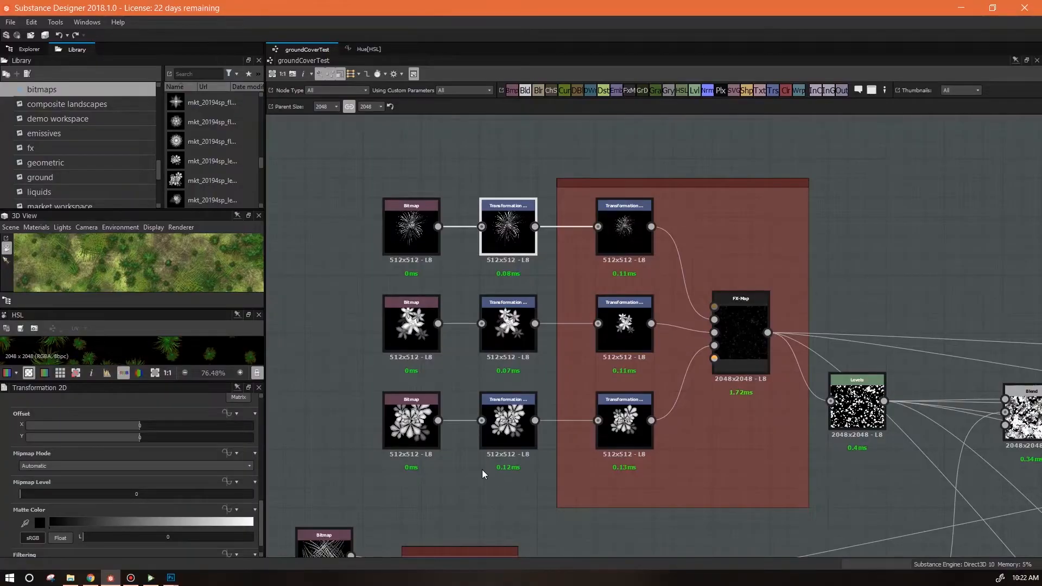
Browse the groundCoverTest graph, examining the bitmap, FX-Map, normal, color, rough and height sections.
scroll(483, 470, up, 3)
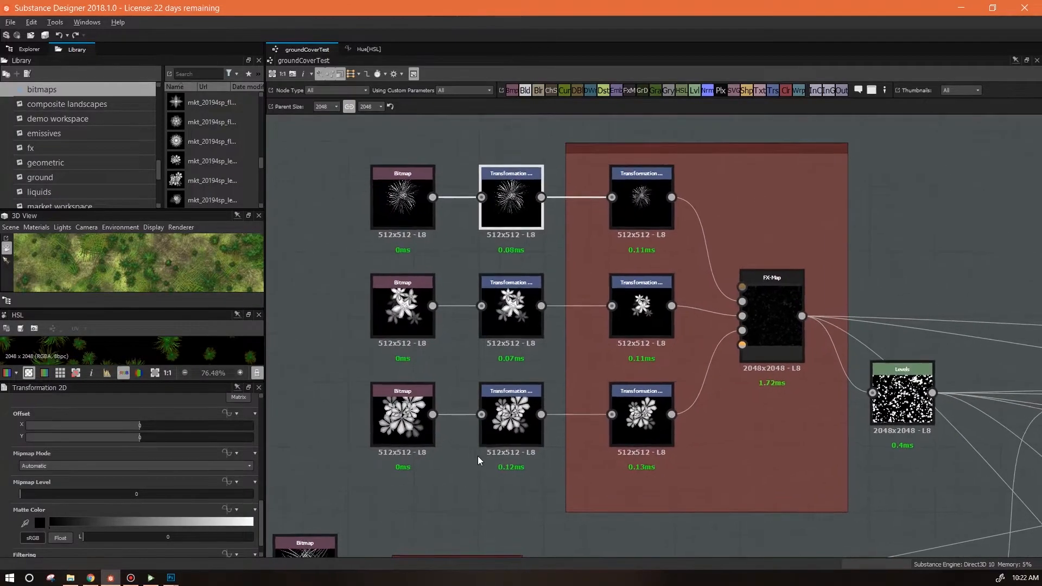
drag(458, 364, 536, 423)
scroll(477, 353, up, 4)
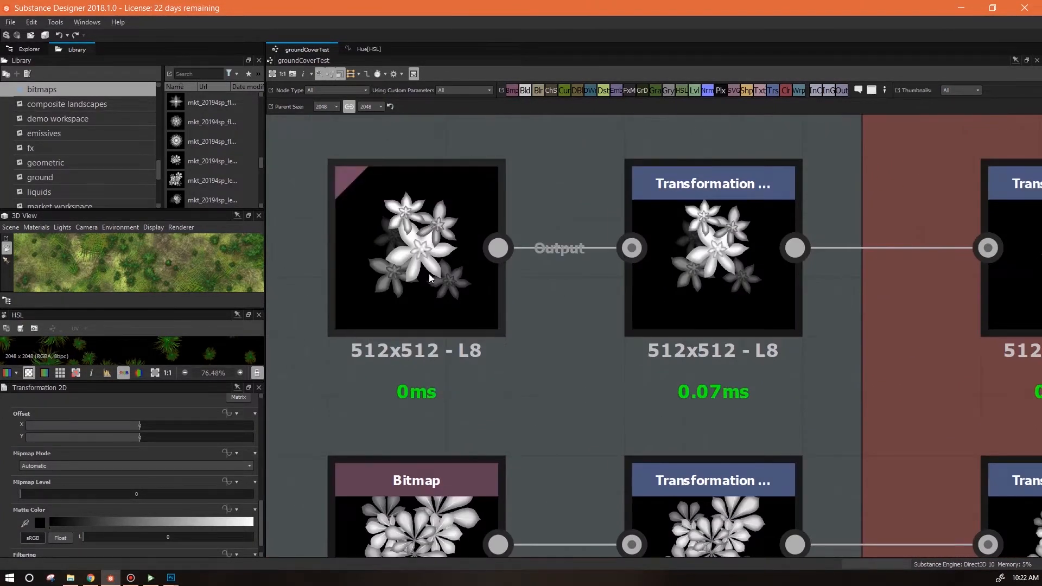
drag(454, 319, 481, 416)
scroll(489, 415, down, 4)
drag(557, 409, 609, 399)
scroll(610, 399, down, 2)
drag(774, 463, 482, 415)
scroll(646, 426, down, 3)
drag(688, 465, 666, 322)
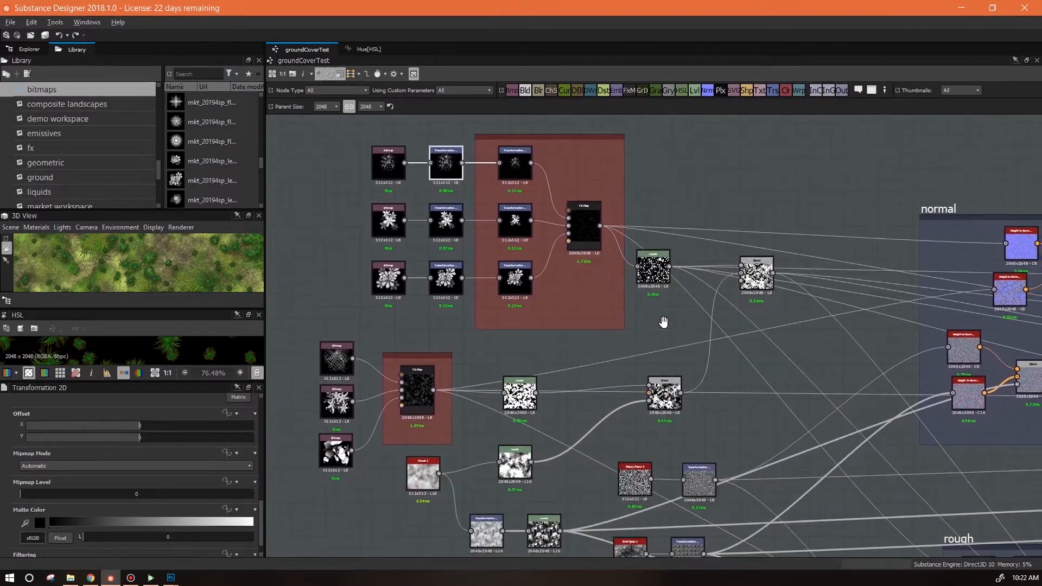
drag(647, 367, 591, 196)
scroll(596, 245, up, 2)
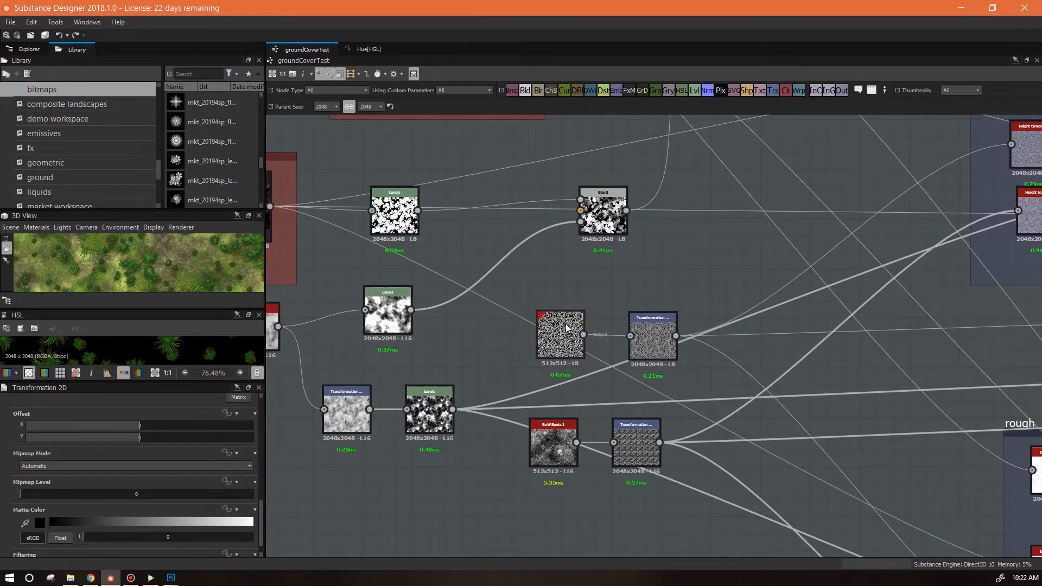
drag(562, 339, 555, 348)
click(570, 441)
drag(570, 441, 579, 441)
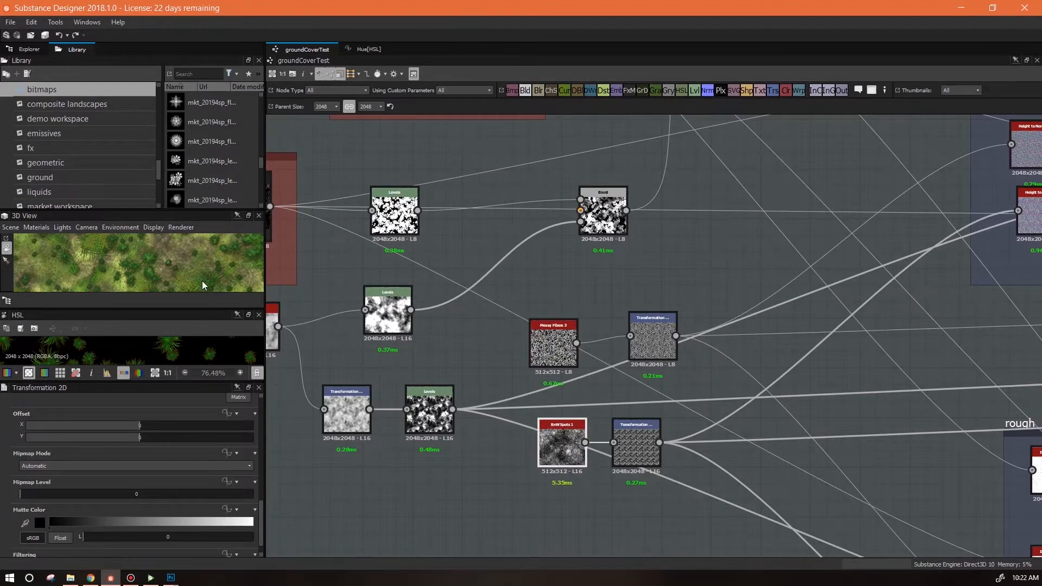
scroll(608, 345, down, 3)
drag(577, 296, 734, 442)
drag(821, 373, 216, 326)
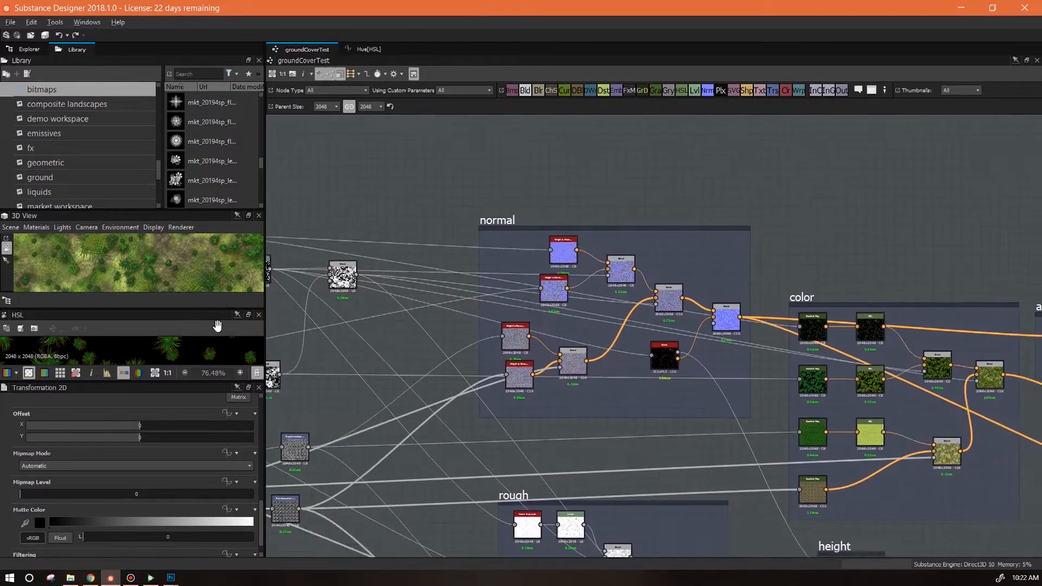
drag(797, 441, 680, 391)
scroll(680, 391, up, 3)
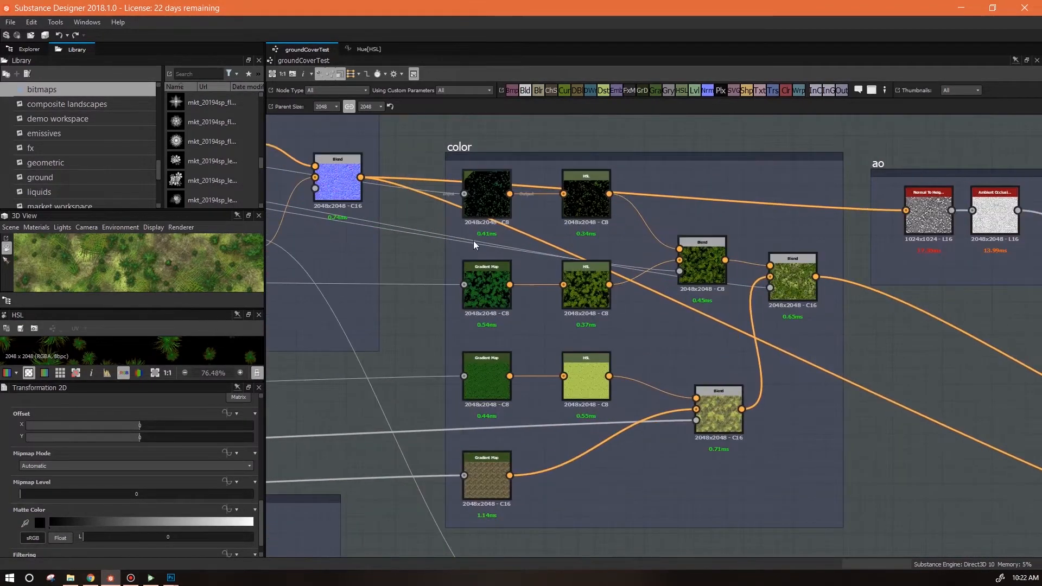
scroll(630, 369, down, 3)
drag(627, 373, 858, 319)
scroll(860, 321, down, 1)
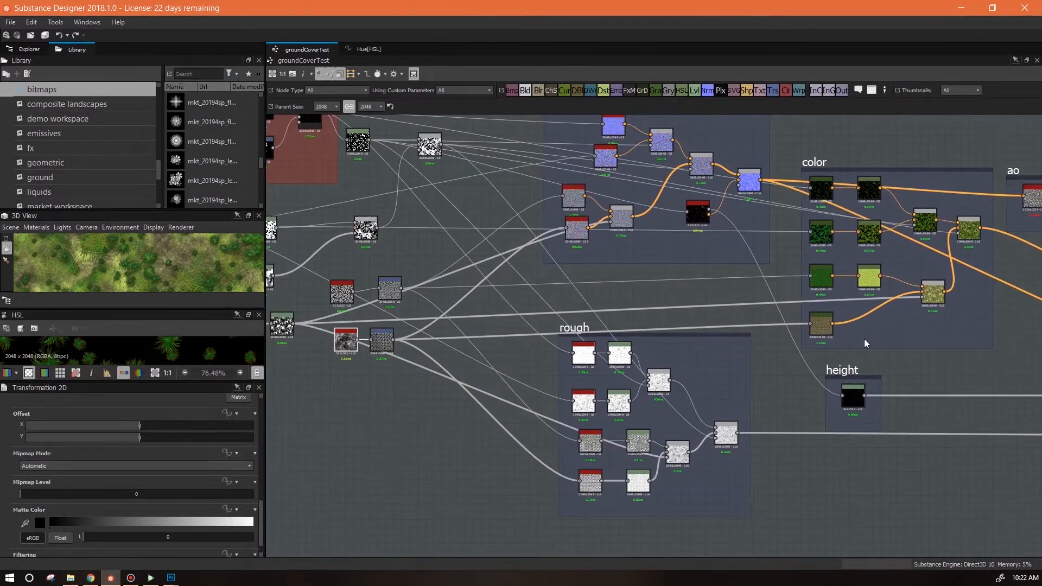
drag(933, 366, 1039, 408)
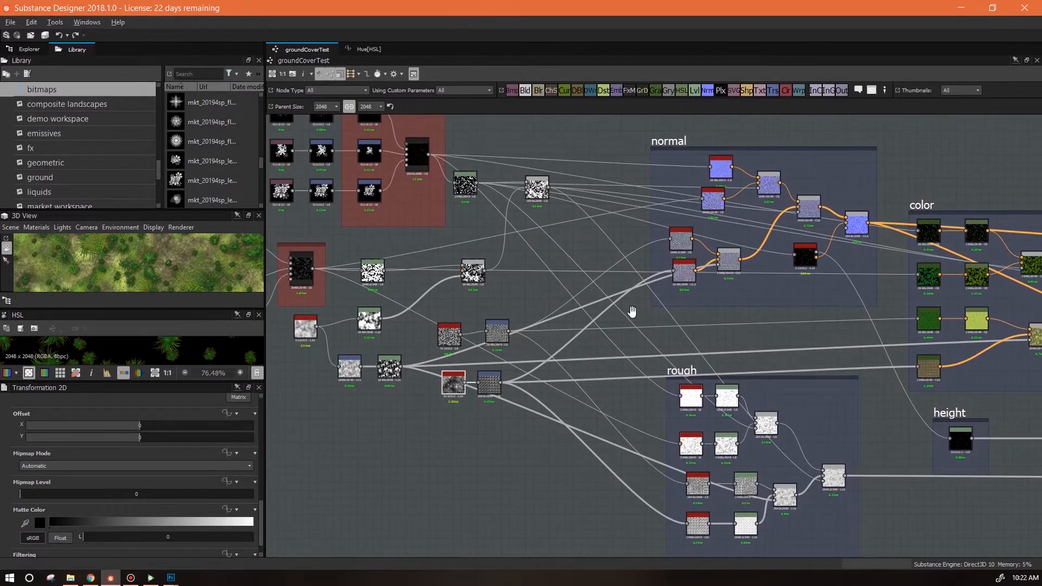
drag(633, 310, 793, 391)
drag(817, 353, 445, 314)
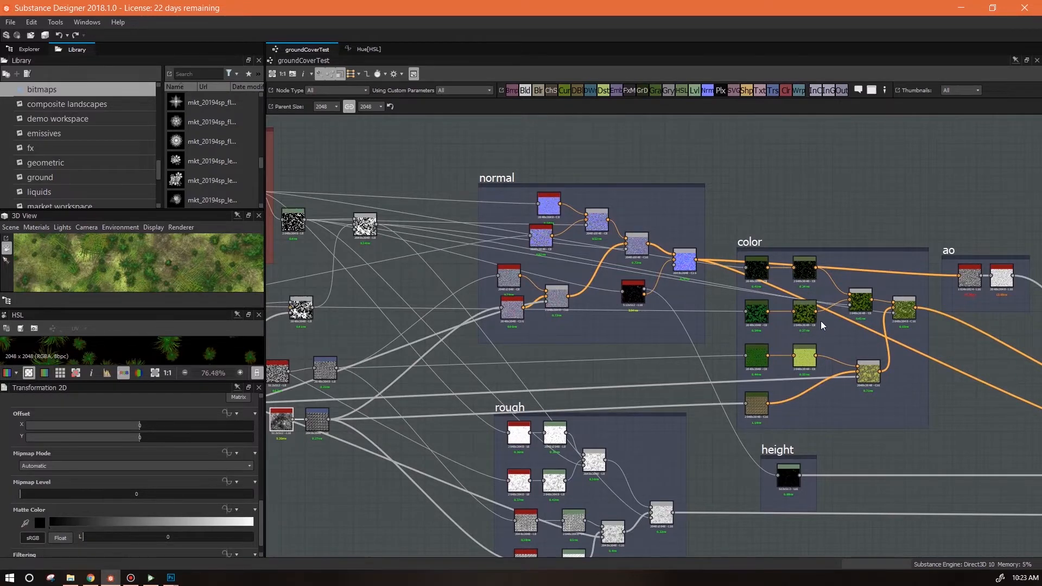
Enlarge the 3D view panel to preview the material larger.
scroll(820, 321, up, 3)
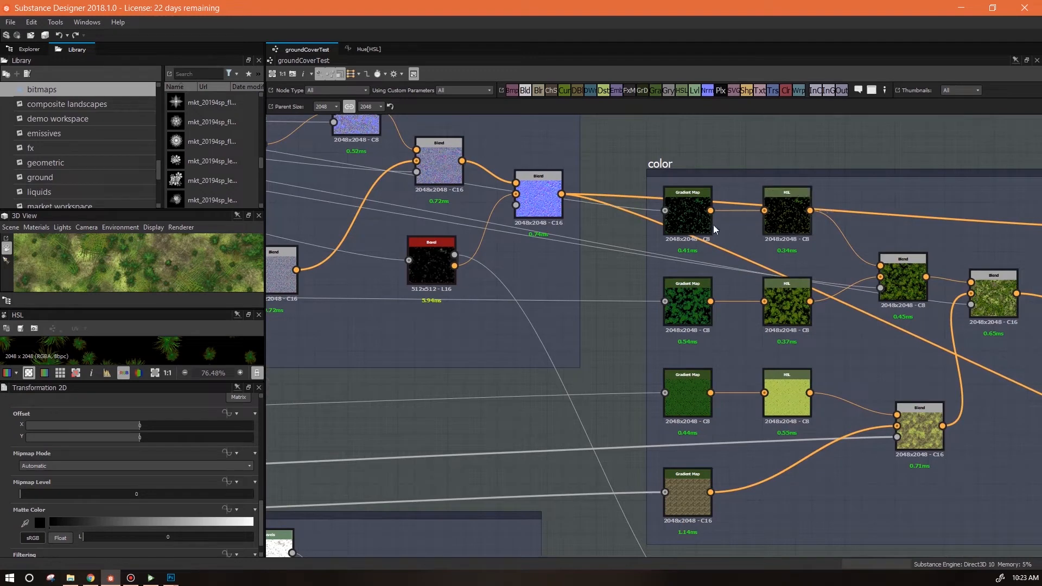
drag(129, 309, 137, 392)
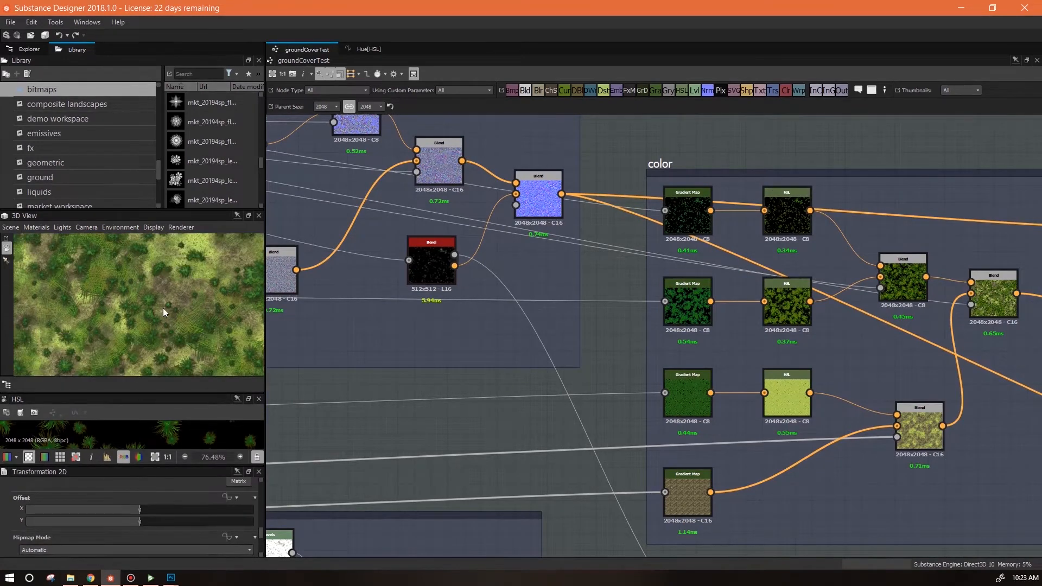
Pan across the color, rough and height sections of the graph to examine their nodes.
scroll(164, 305, down, 3)
drag(452, 421, 588, 401)
drag(865, 407, 599, 391)
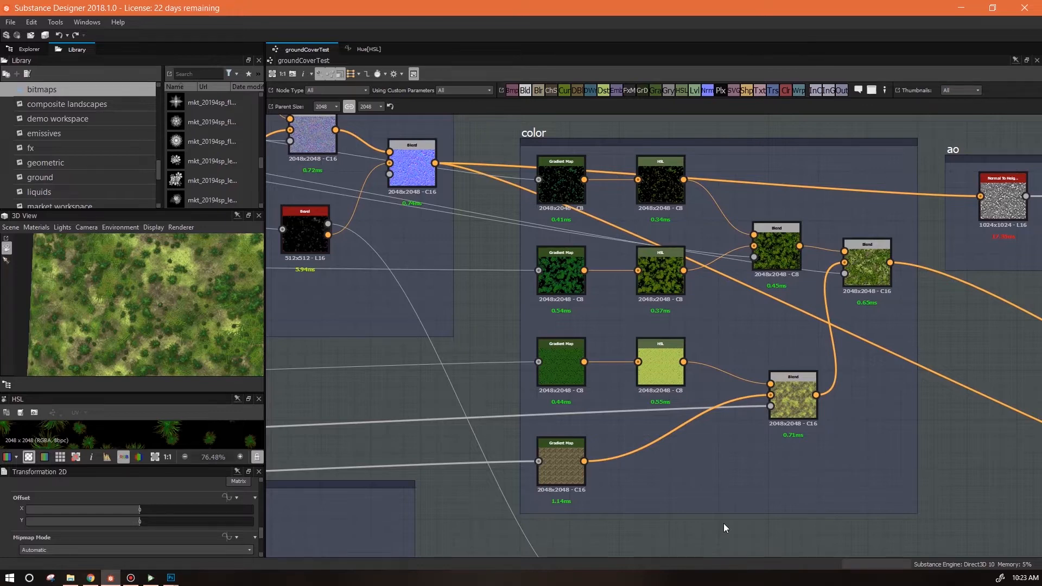
scroll(724, 524, down, 2)
drag(725, 523, 928, 416)
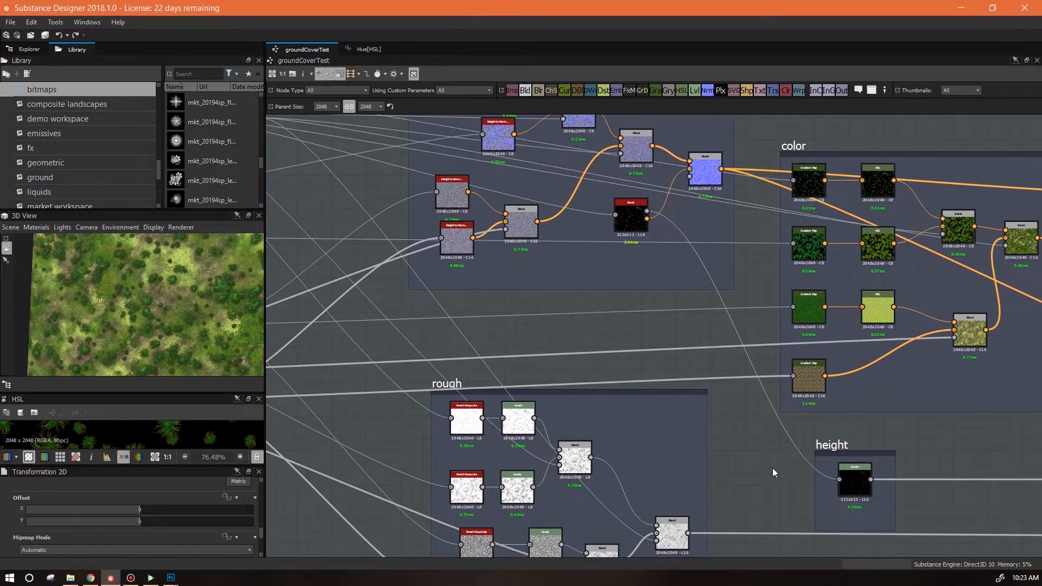
scroll(773, 467, down, 2)
drag(773, 468, 815, 384)
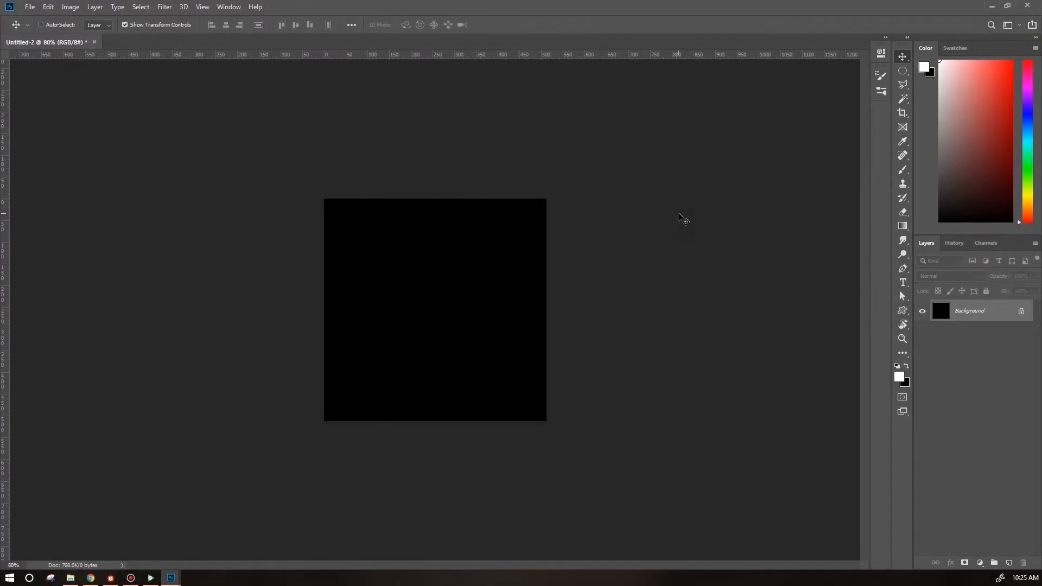
Open the Image Size dialog to check the canvas dimensions, then close it.
click(75, 7)
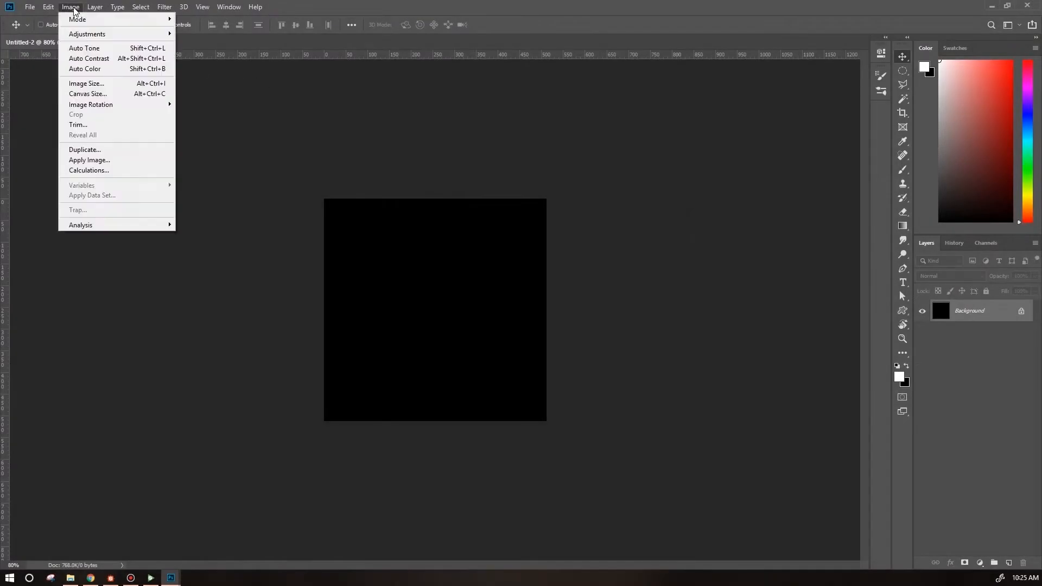
click(100, 85)
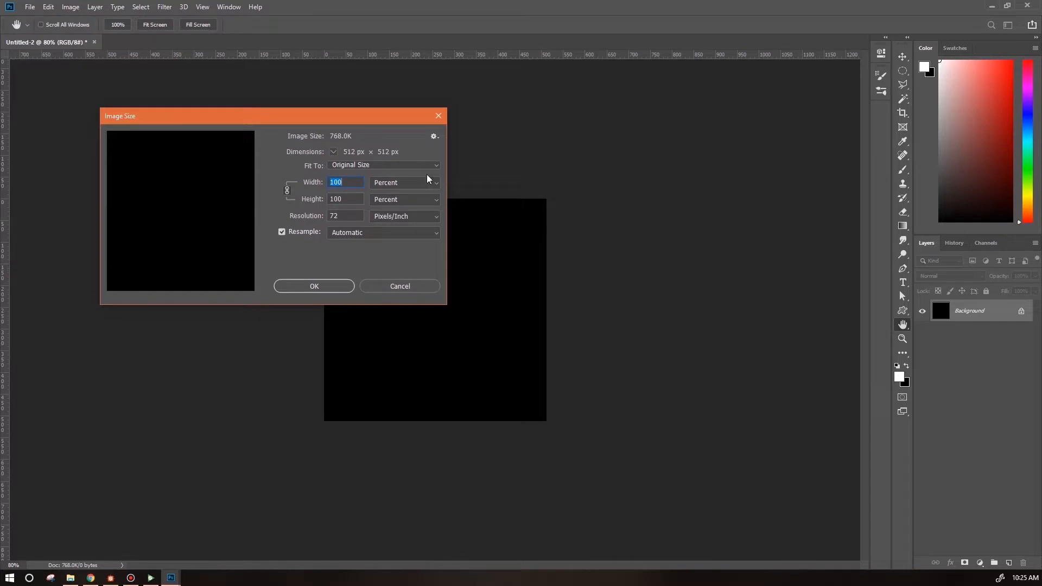
click(386, 288)
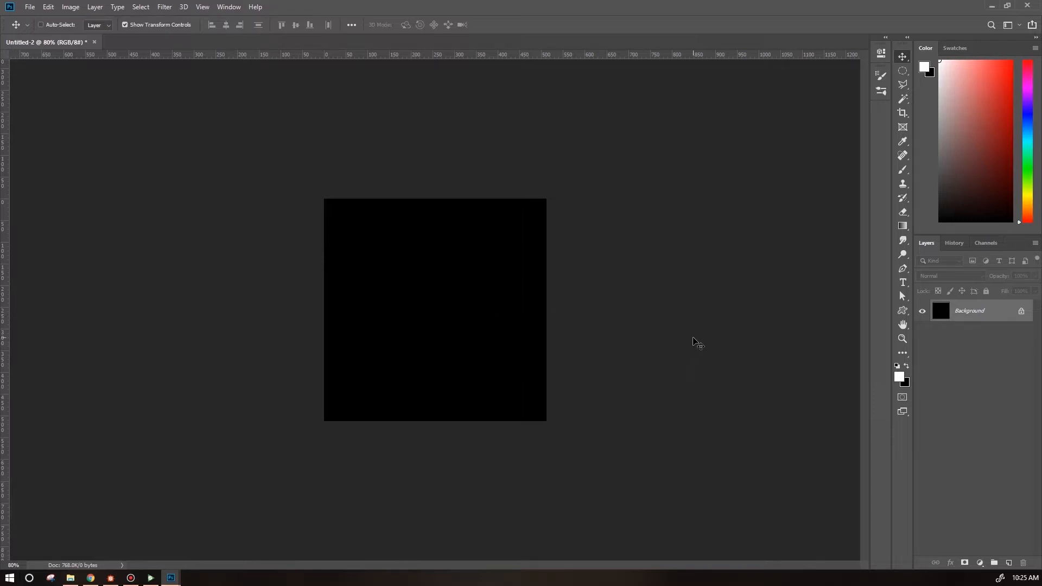
Select the Custom Shape tool and open its shape picker.
click(904, 311)
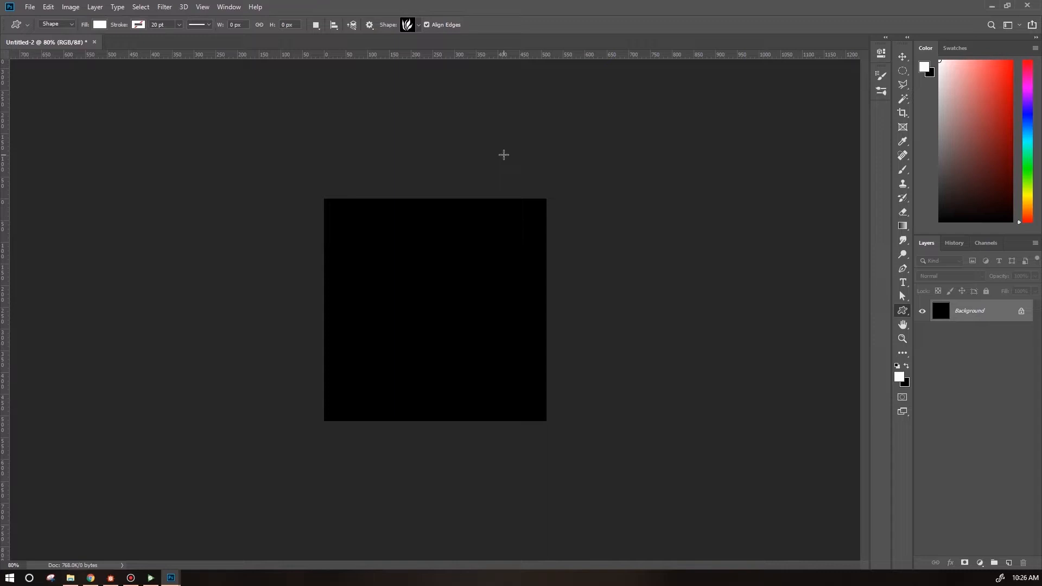
click(419, 24)
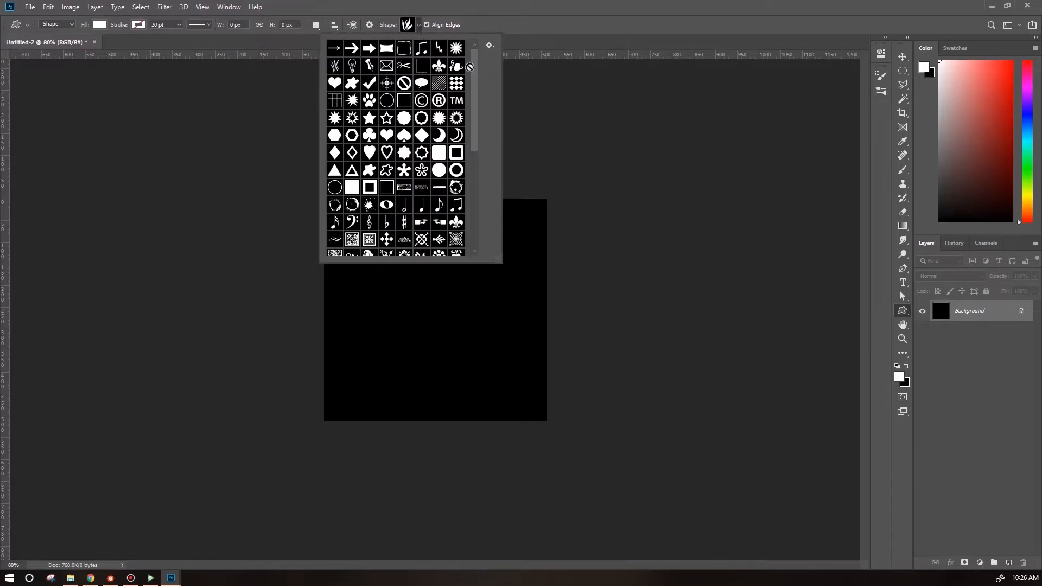
drag(474, 69, 489, 200)
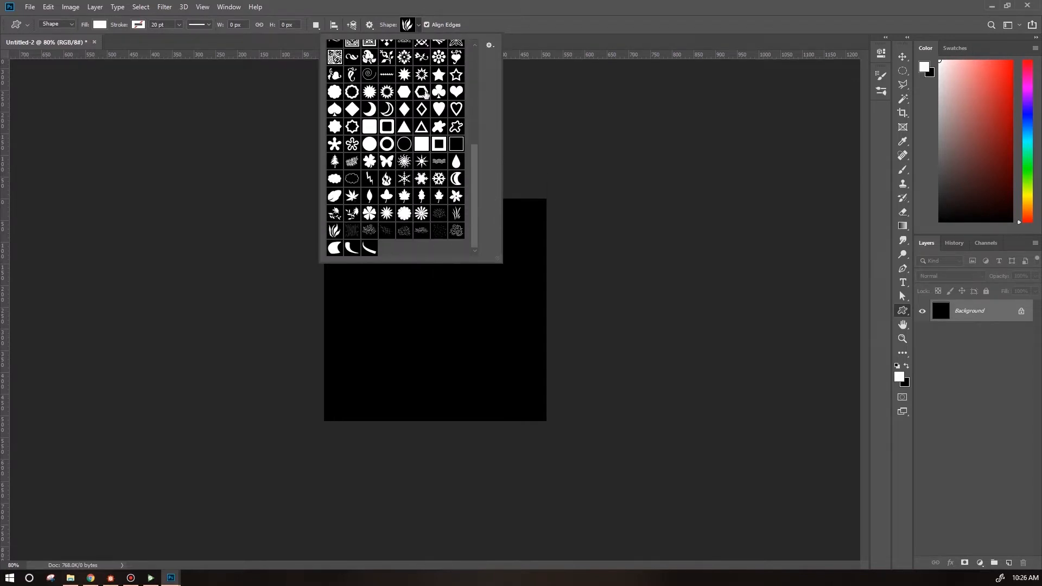
Append the Artistic Textures shape set to the custom shape picker and scroll through the shapes.
click(490, 46)
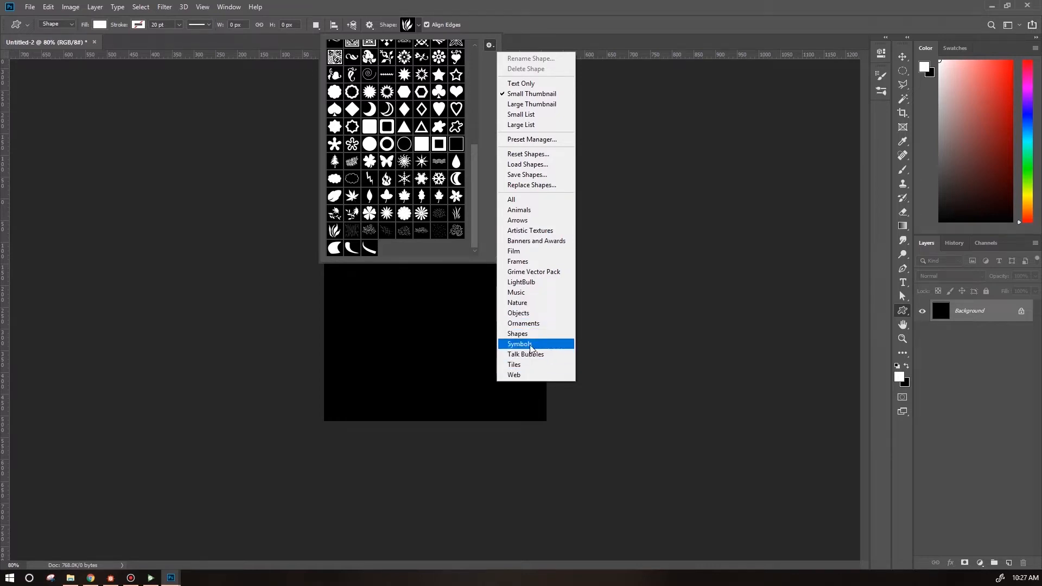
click(535, 231)
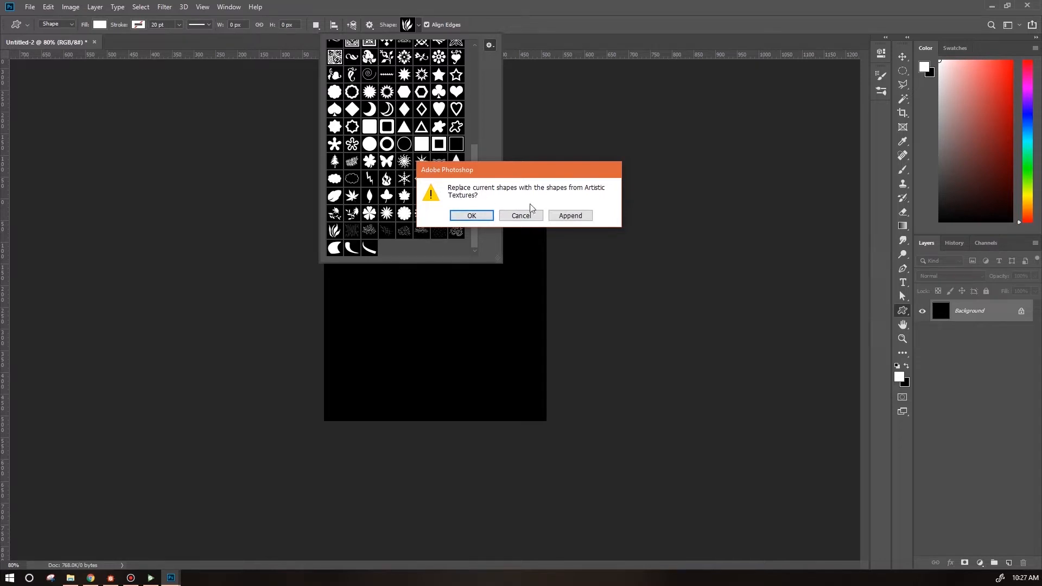
click(570, 216)
scroll(472, 193, down, 1)
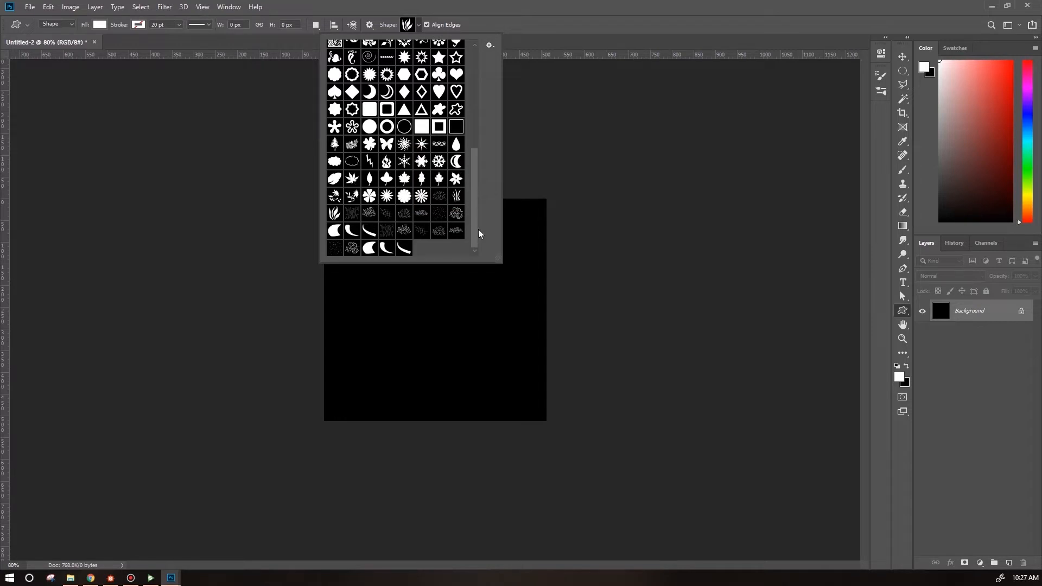
drag(477, 177, 477, 99)
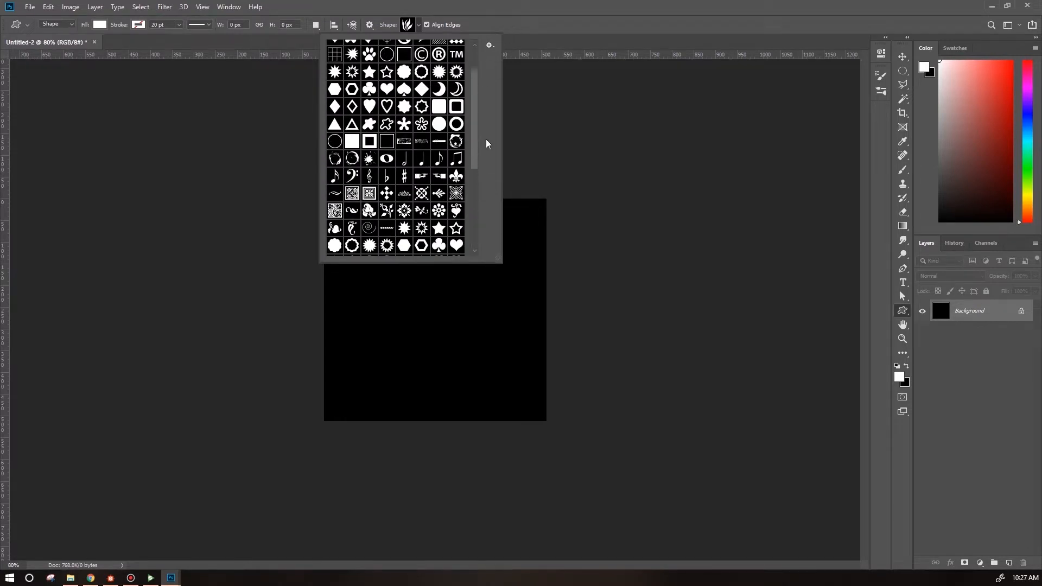
drag(476, 158, 475, 236)
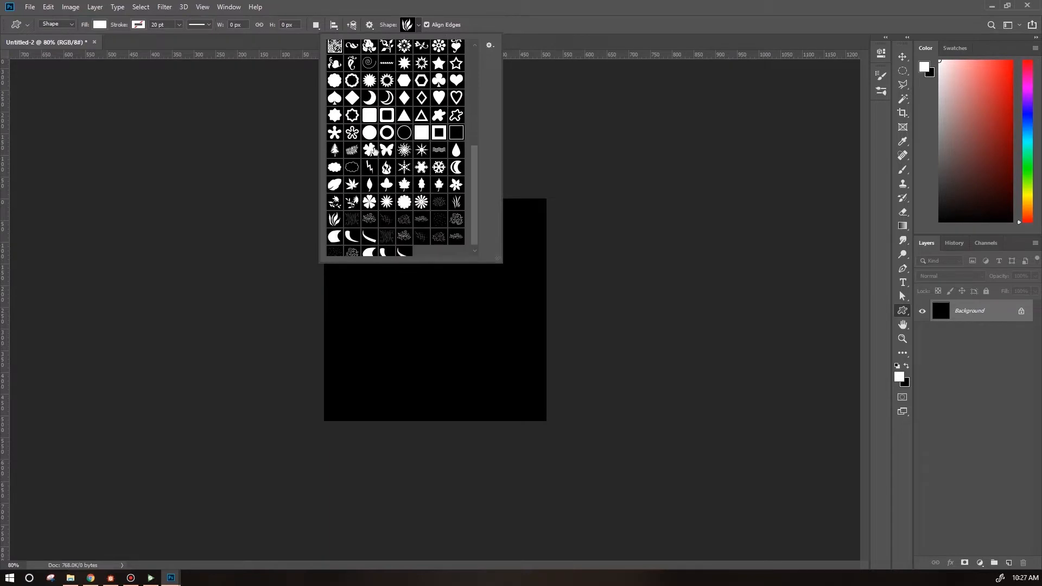
Browse the custom shape picker's options menu and scroll through the shapes, then close the picker.
click(489, 46)
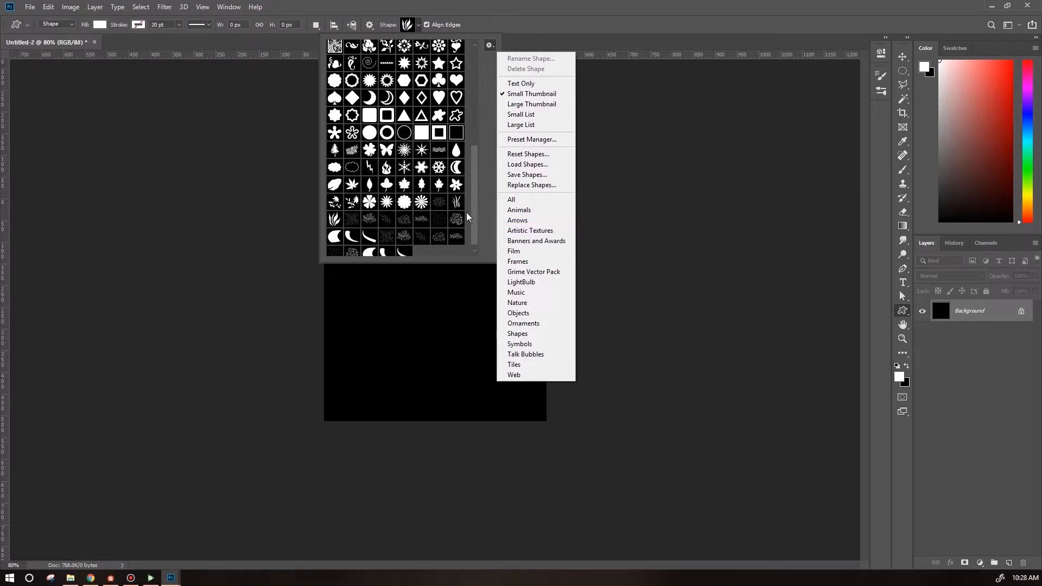
click(472, 191)
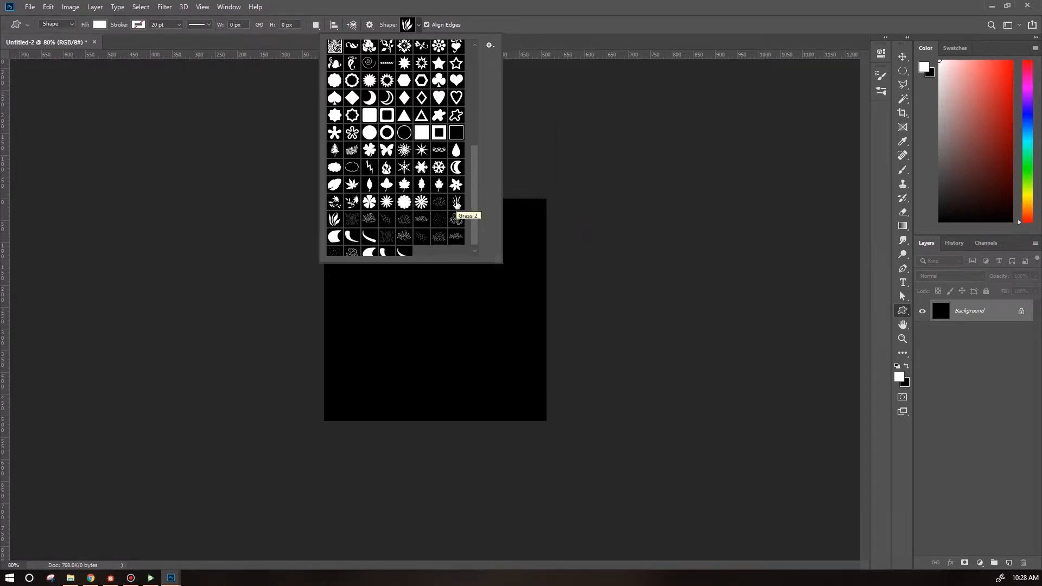
drag(474, 201, 475, 157)
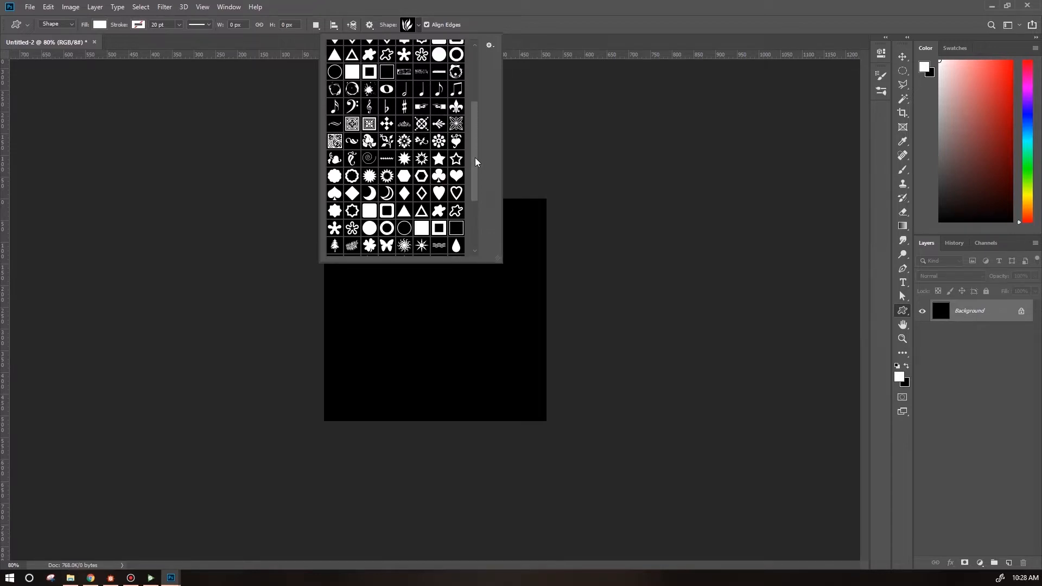
click(534, 136)
click(566, 223)
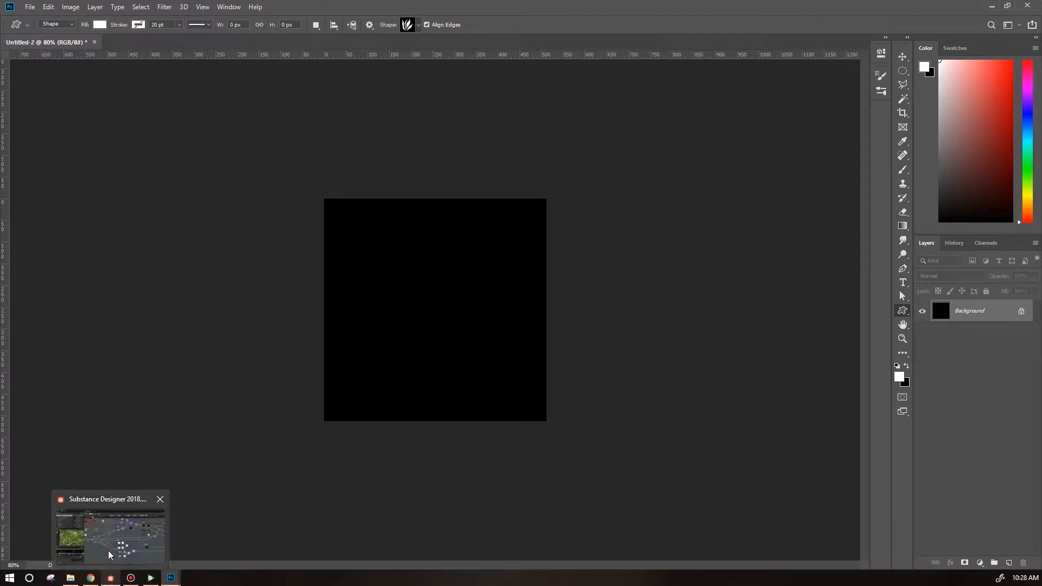
Switch to Substance Designer and examine the grass and foliage bitmap input nodes in the graph.
click(108, 550)
drag(386, 226, 644, 365)
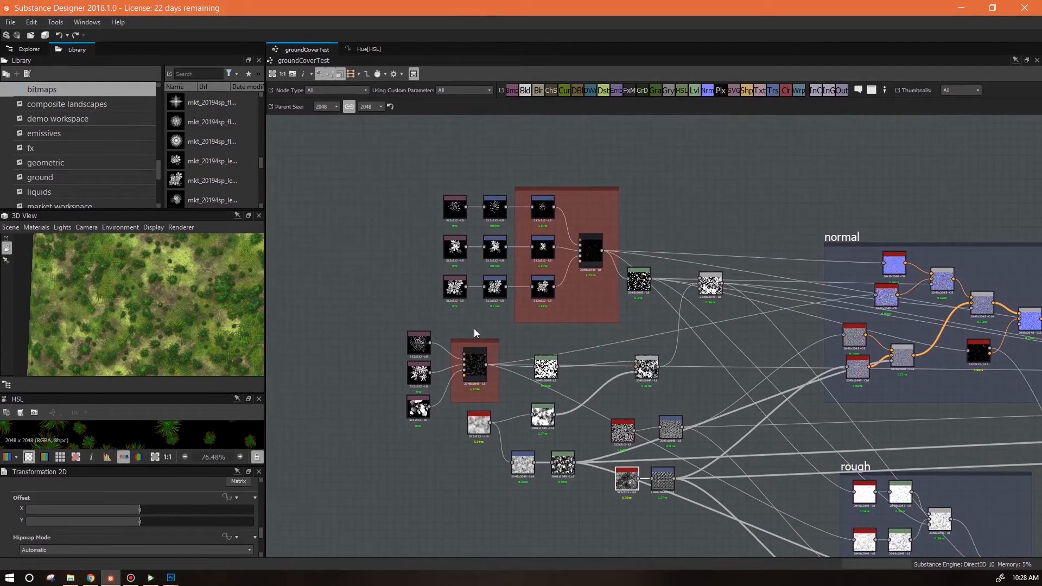
scroll(415, 359, up, 2)
scroll(417, 362, up, 2)
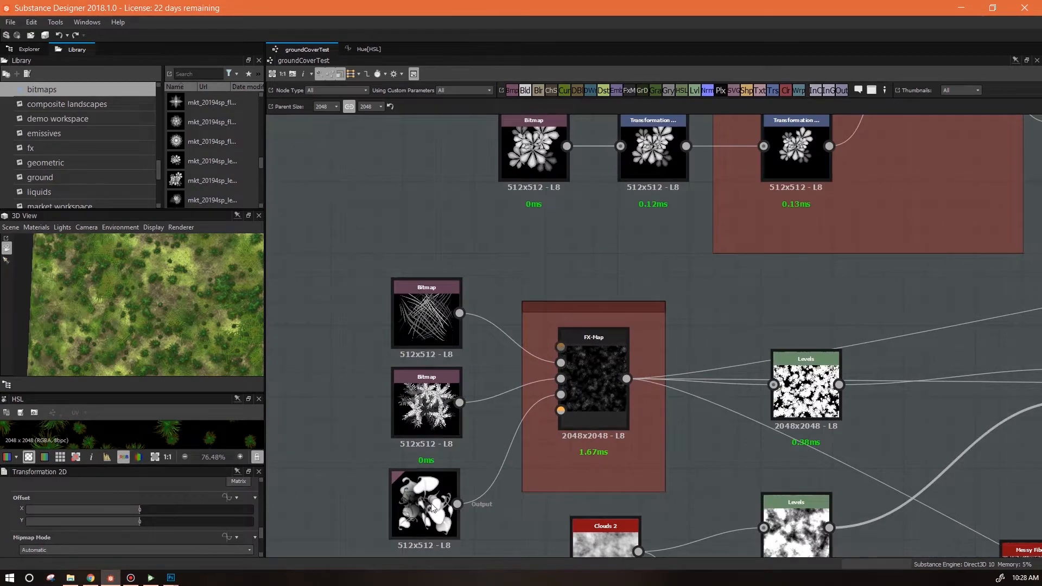
scroll(449, 478, down, 1)
click(427, 334)
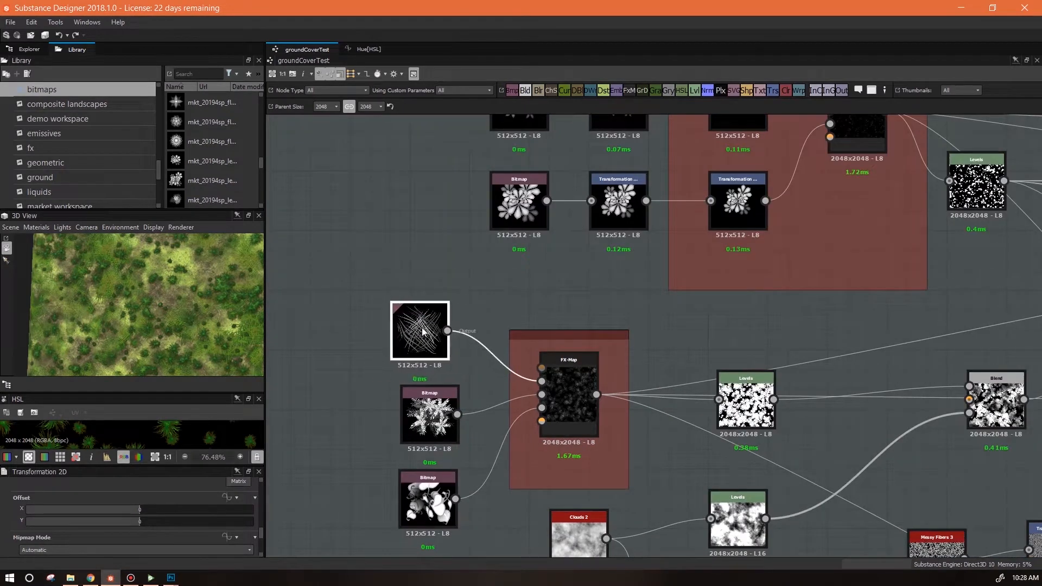
drag(526, 282, 515, 454)
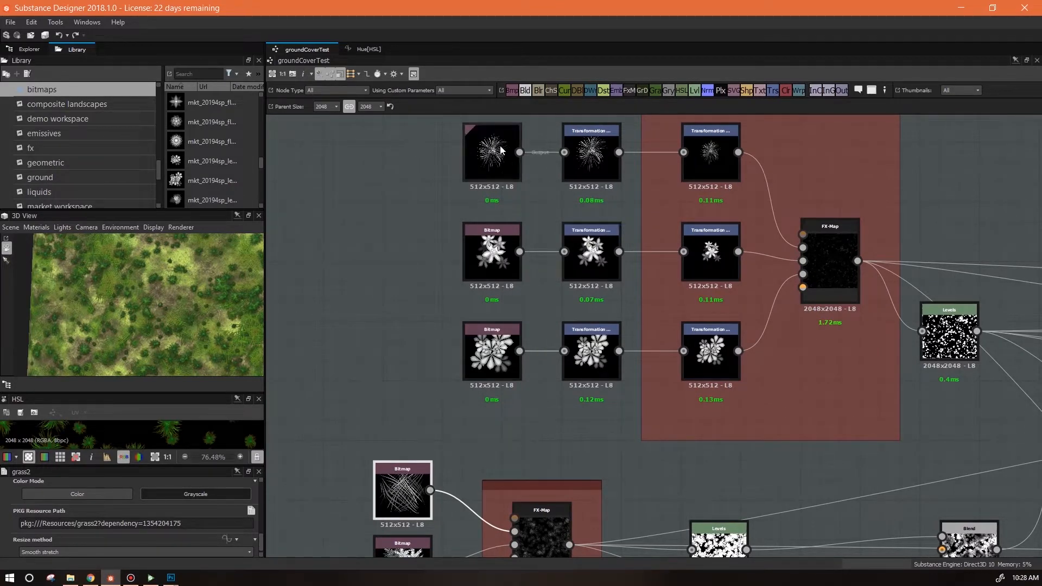
drag(510, 426, 536, 465)
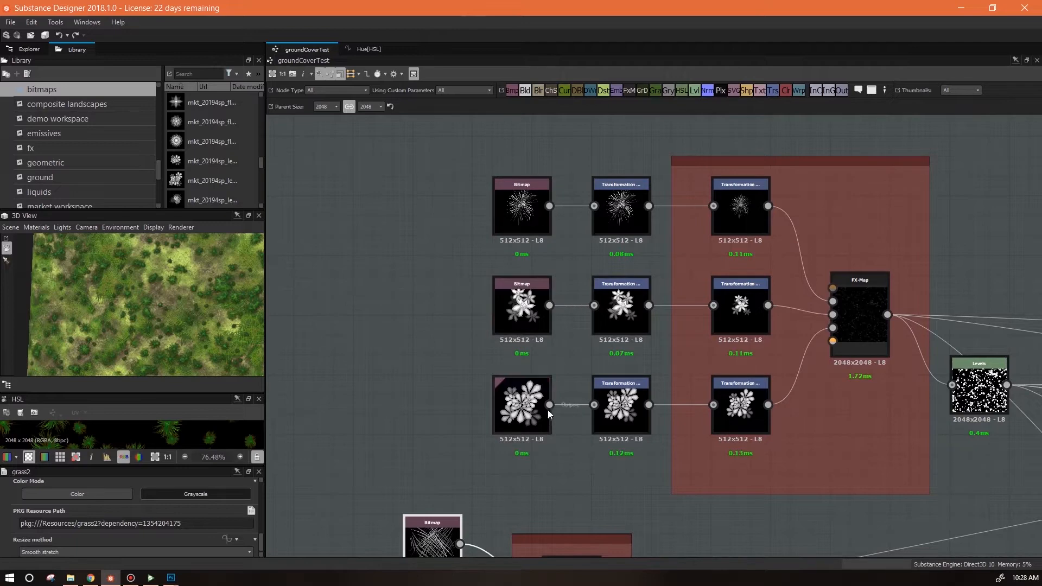
drag(468, 342, 512, 191)
drag(543, 421, 501, 466)
scroll(676, 326, down, 3)
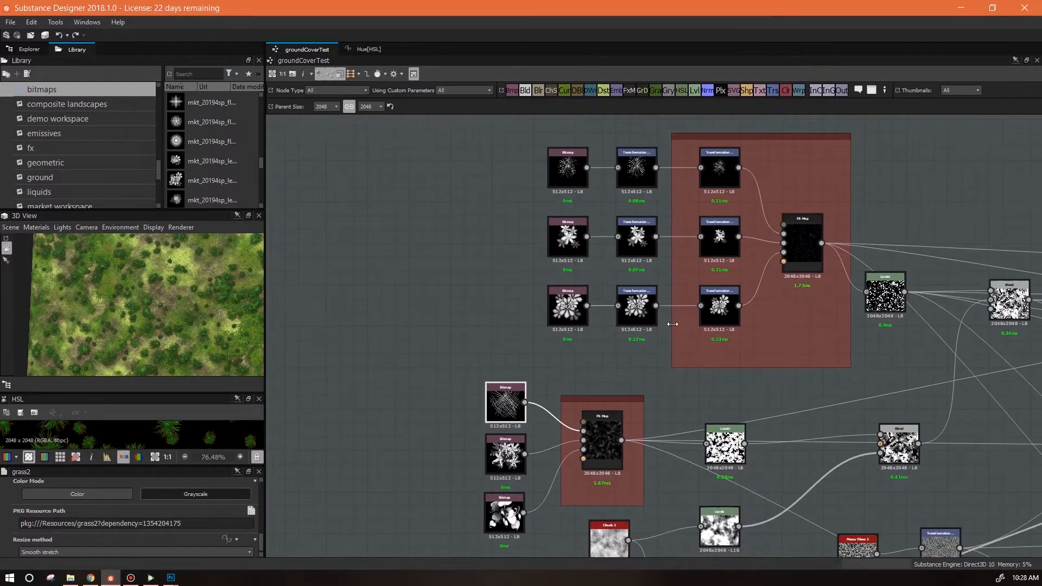
drag(677, 364, 608, 364)
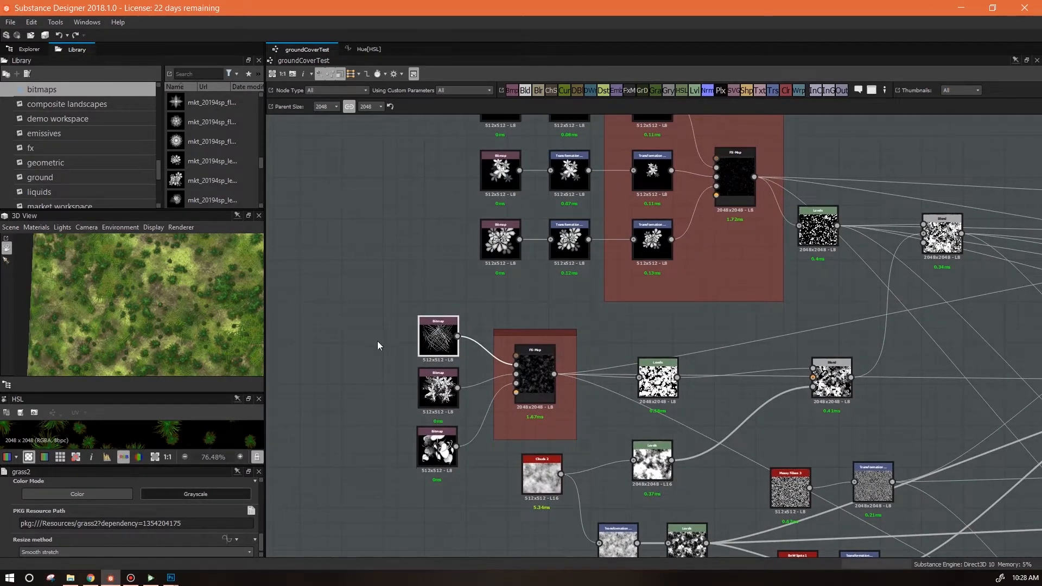
Return to Photoshop and draw the Grass 2 custom shape about 123 × 239 px in the canvas.
click(172, 576)
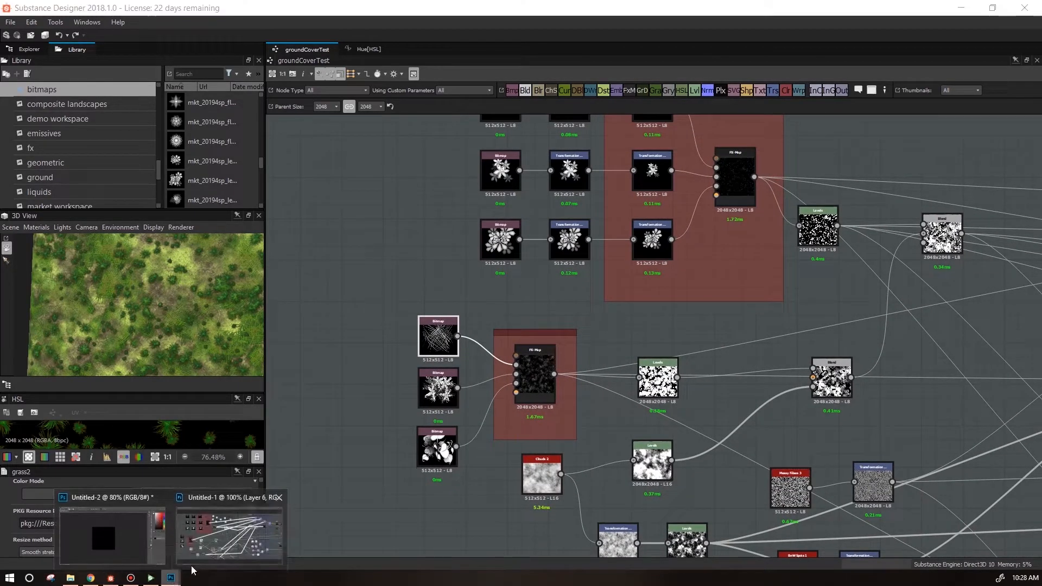
click(105, 549)
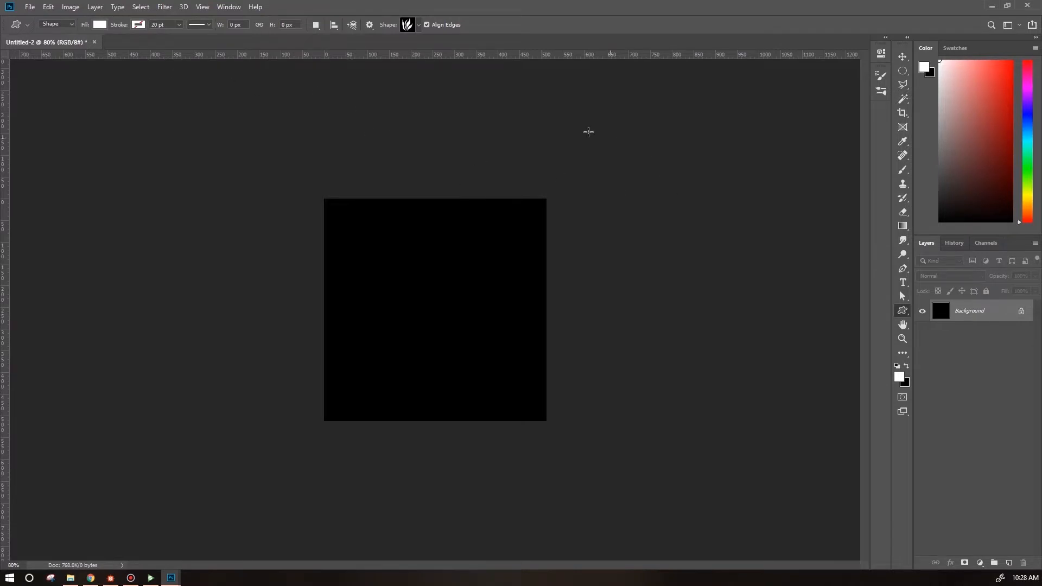
click(418, 26)
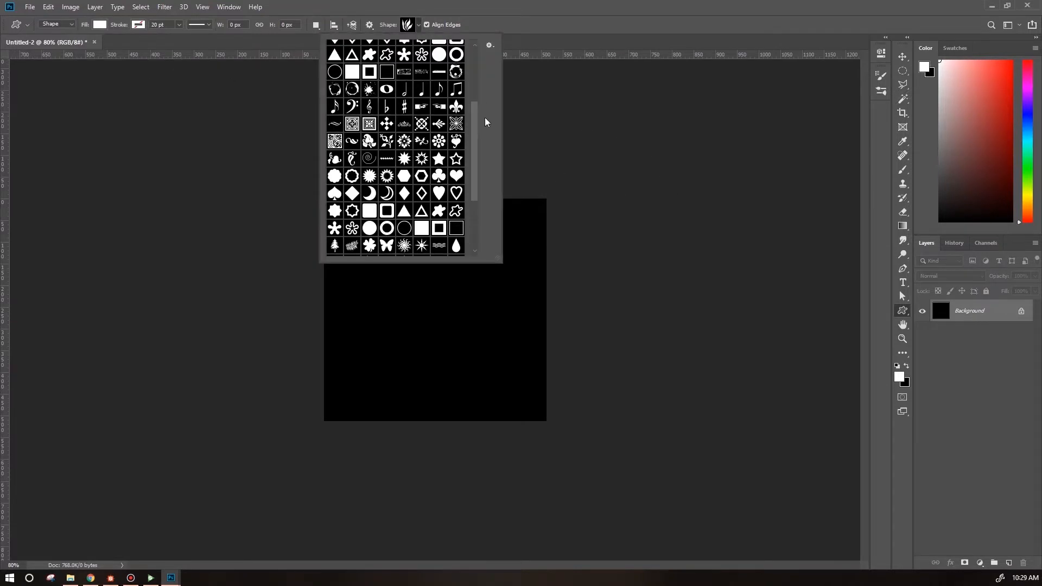
drag(472, 158, 480, 218)
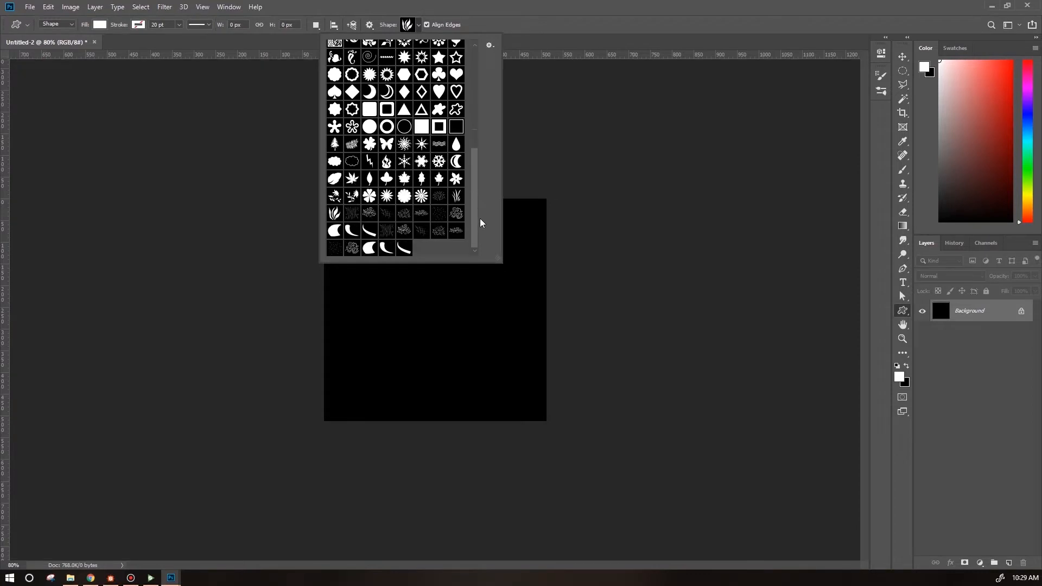
click(457, 196)
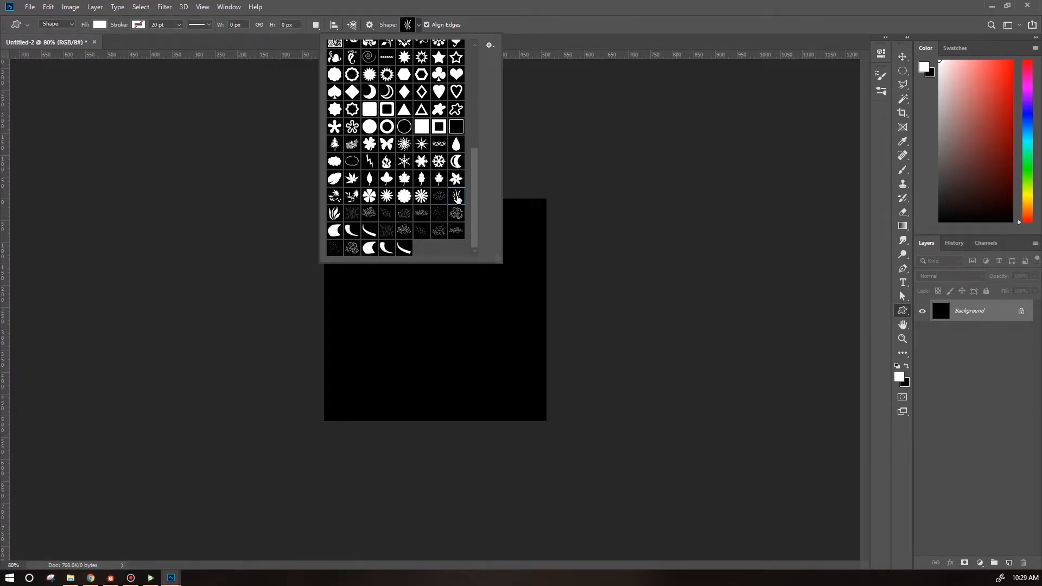
click(562, 11)
drag(412, 281, 465, 385)
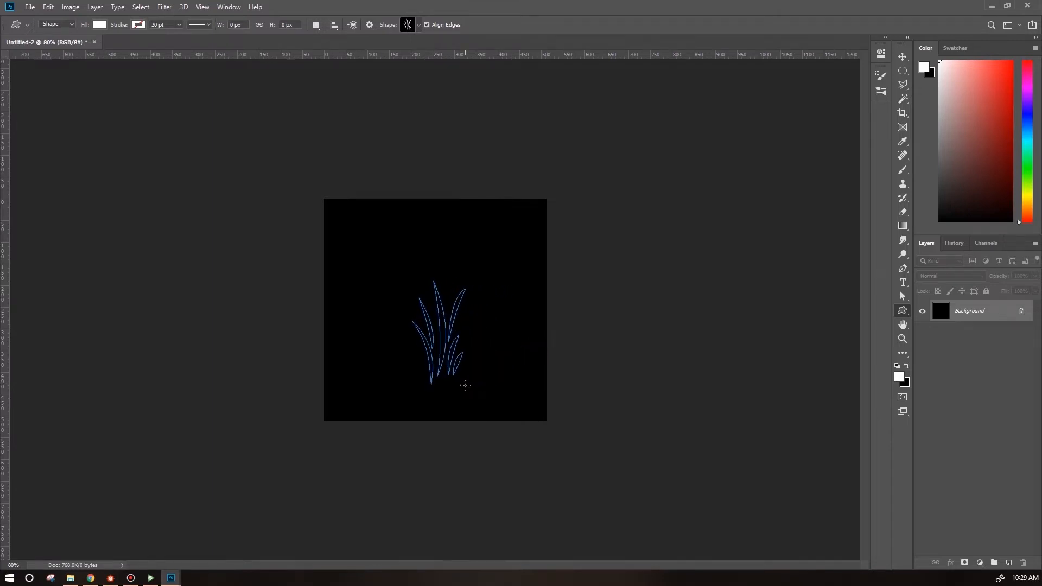
Move the grass shape upward and rotate it about 32 degrees.
click(903, 56)
drag(459, 382, 459, 344)
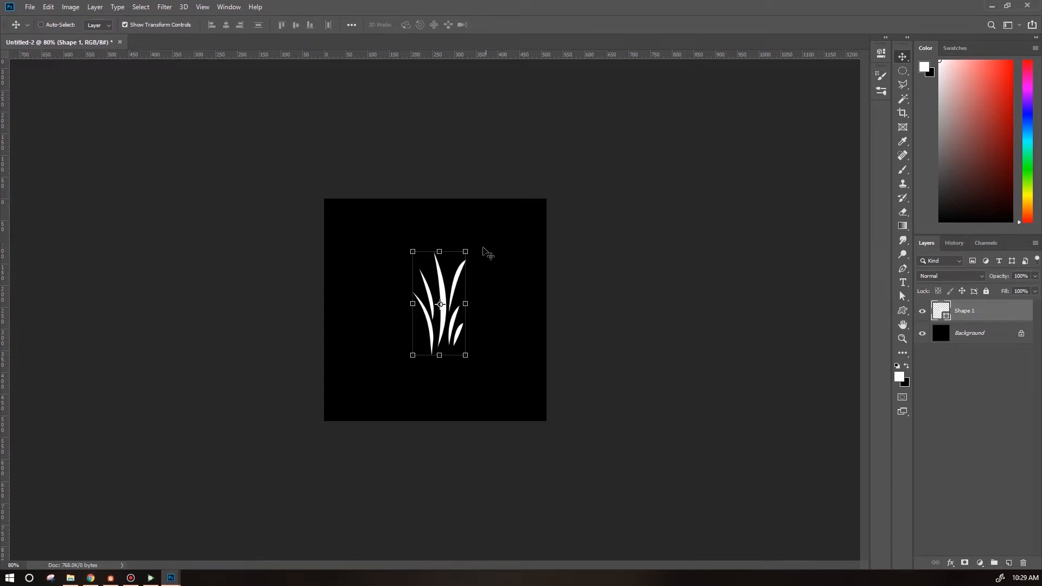
drag(475, 249, 442, 259)
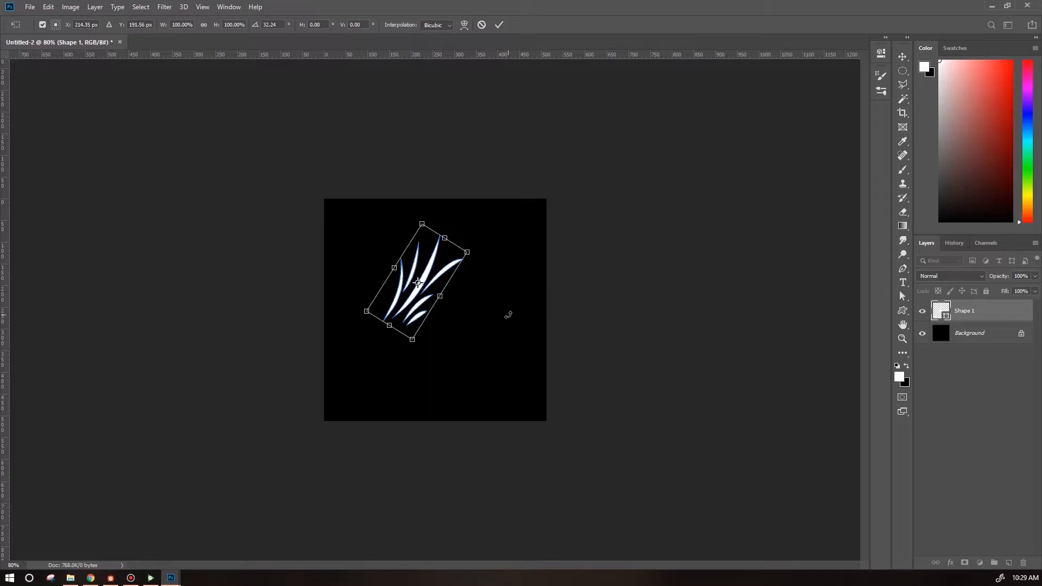
drag(410, 311, 423, 334)
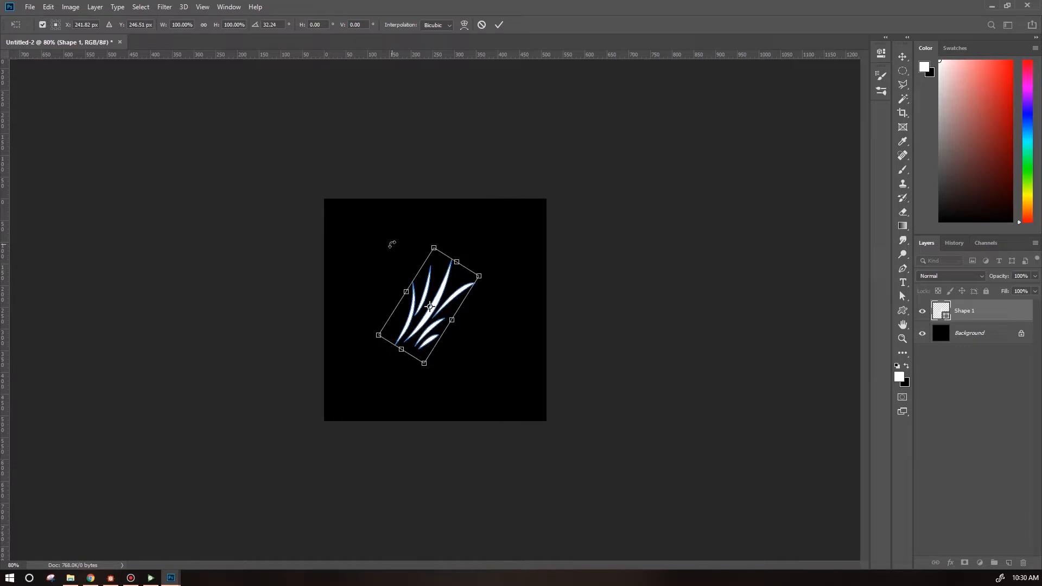
drag(428, 339, 431, 334)
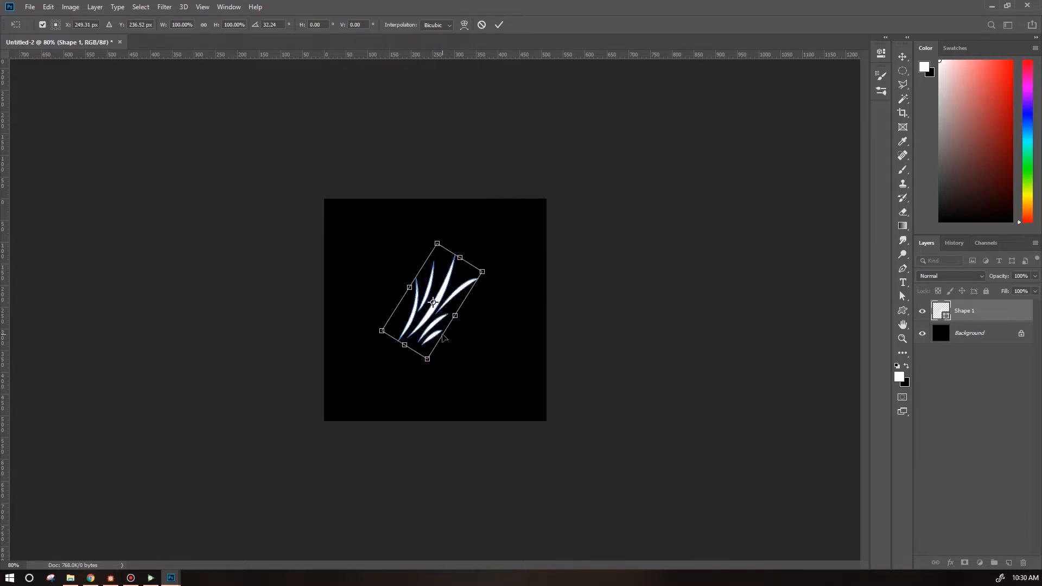
Reposition the rotated grass shape toward the canvas's upper right and commit the transform.
key(ctrl+plus)
key(ctrl+plus)
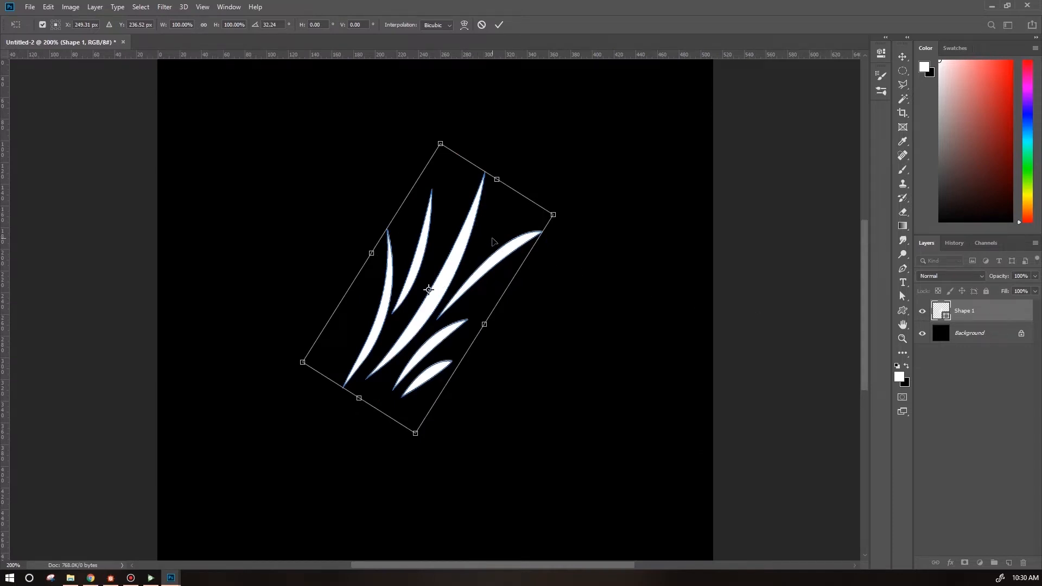
key(ctrl+minus)
key(ctrl+minus)
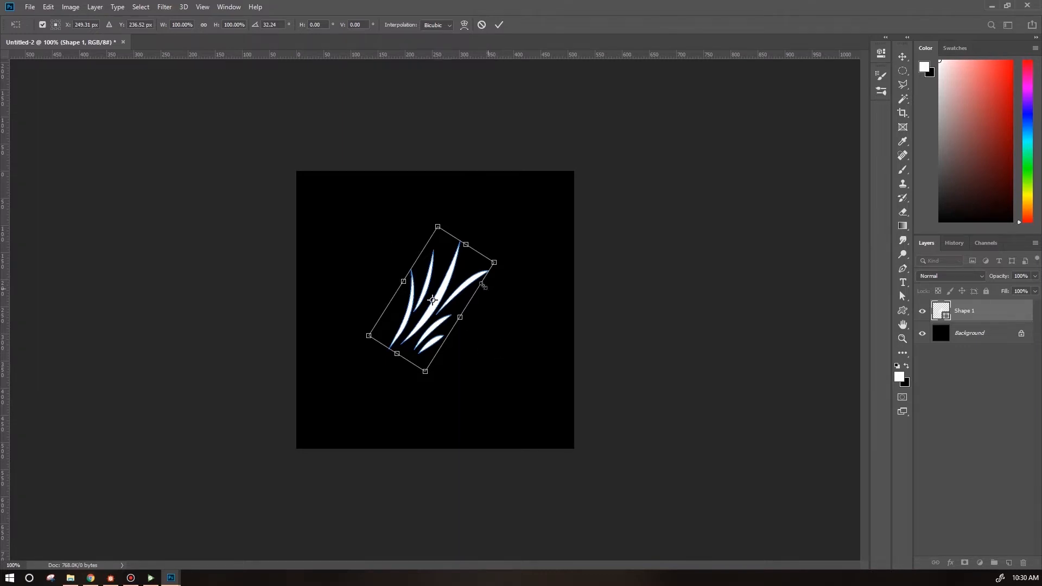
drag(462, 276, 516, 227)
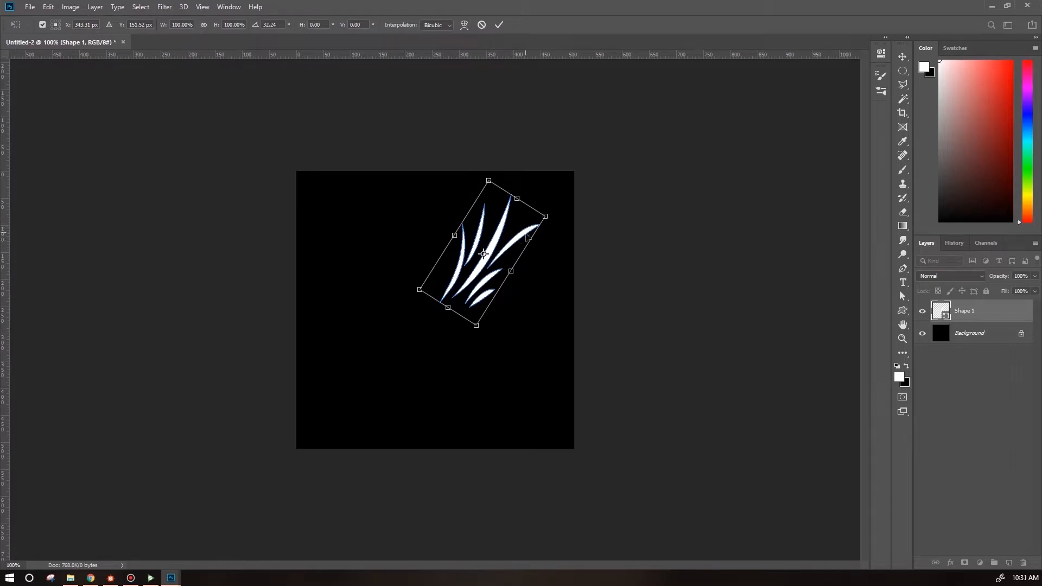
drag(510, 271, 509, 244)
key(Return)
click(440, 314)
key(Return)
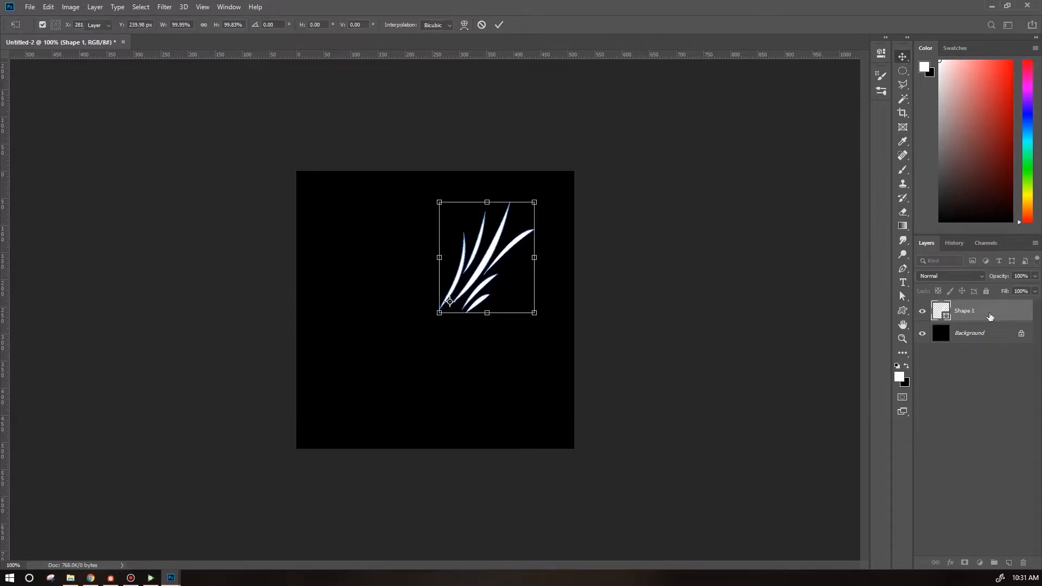
Duplicate the grass layer and rotate the copy about 92 degrees around the shape's base.
key(ctrl+j)
drag(477, 264, 439, 312)
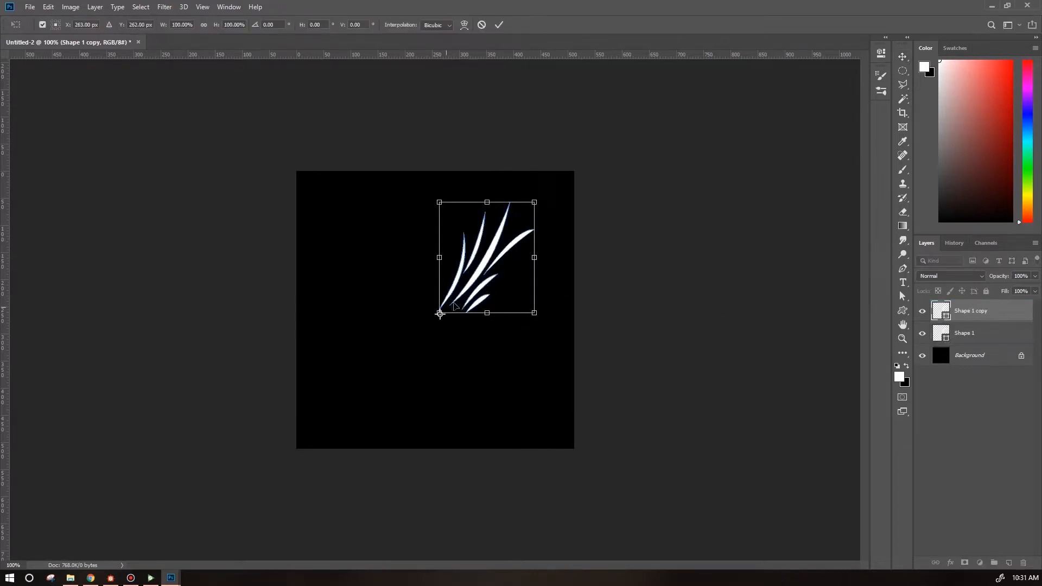
drag(557, 195, 548, 432)
drag(510, 374, 511, 373)
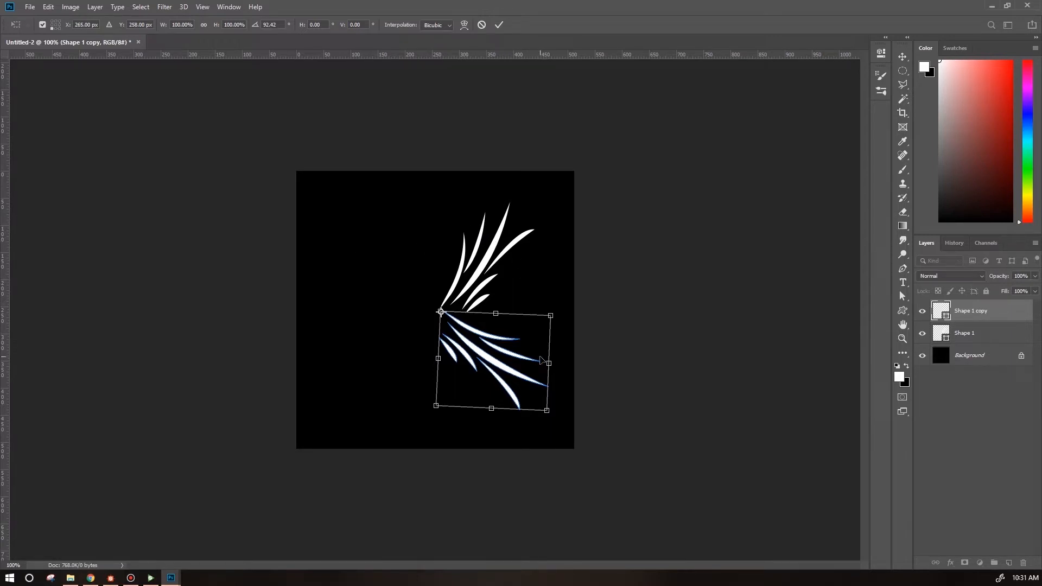
key(Return)
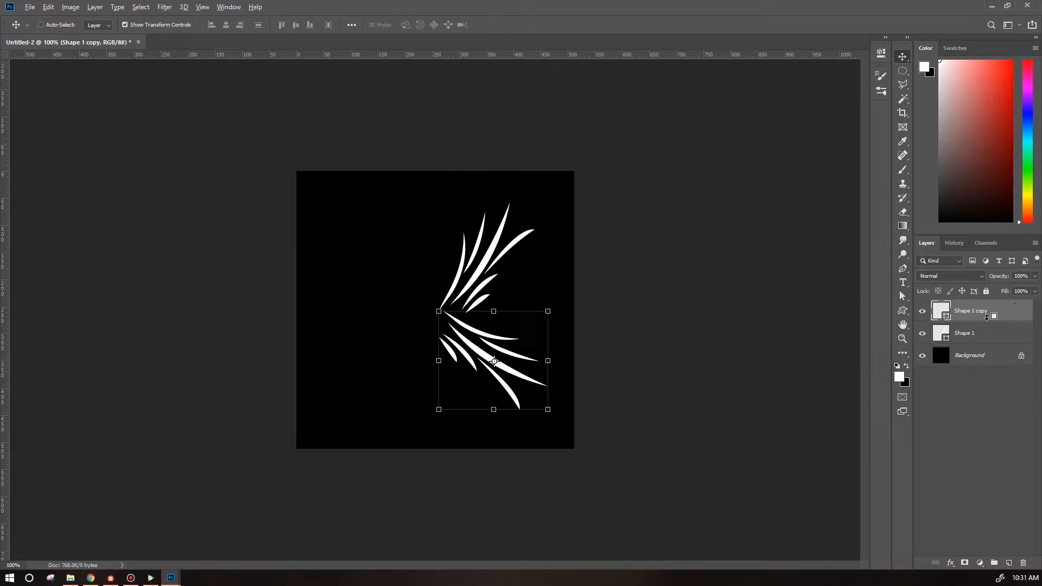
Duplicate and transform another copy, rotating it about 97 degrees around the same base point.
key(ctrl+alt+t)
drag(493, 360, 440, 311)
drag(552, 414, 349, 389)
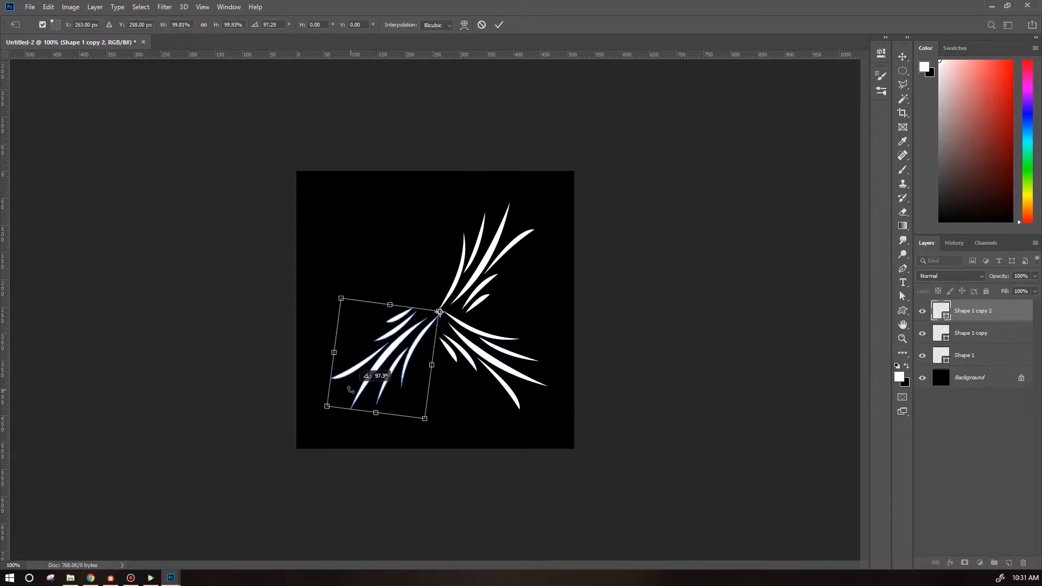
key(Return)
Duplicate and rotate a fourth grass copy around the base so it points toward the upper left.
key(ctrl+alt+t)
drag(385, 358, 438, 307)
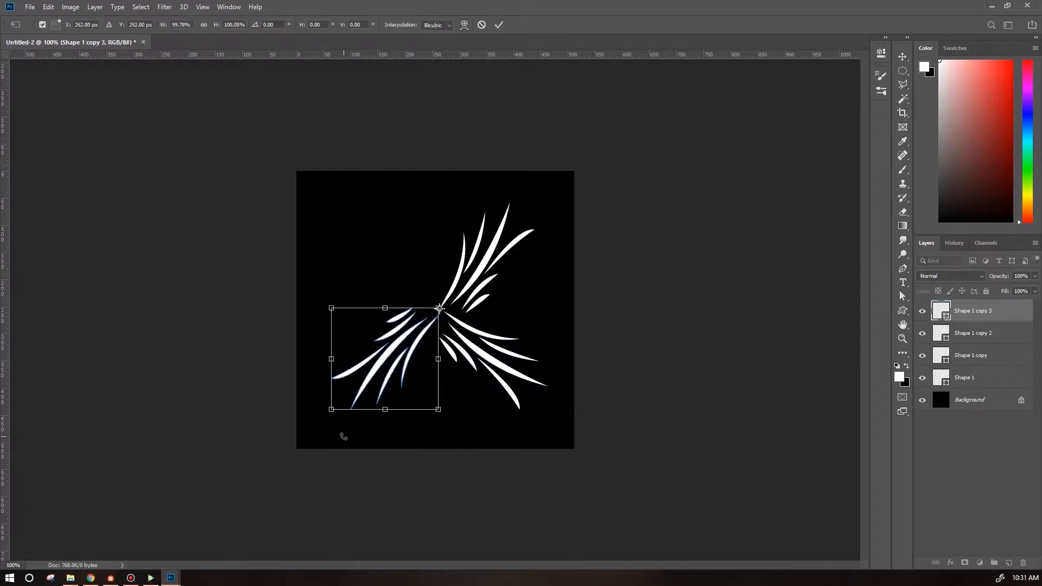
drag(344, 432, 319, 226)
key(Return)
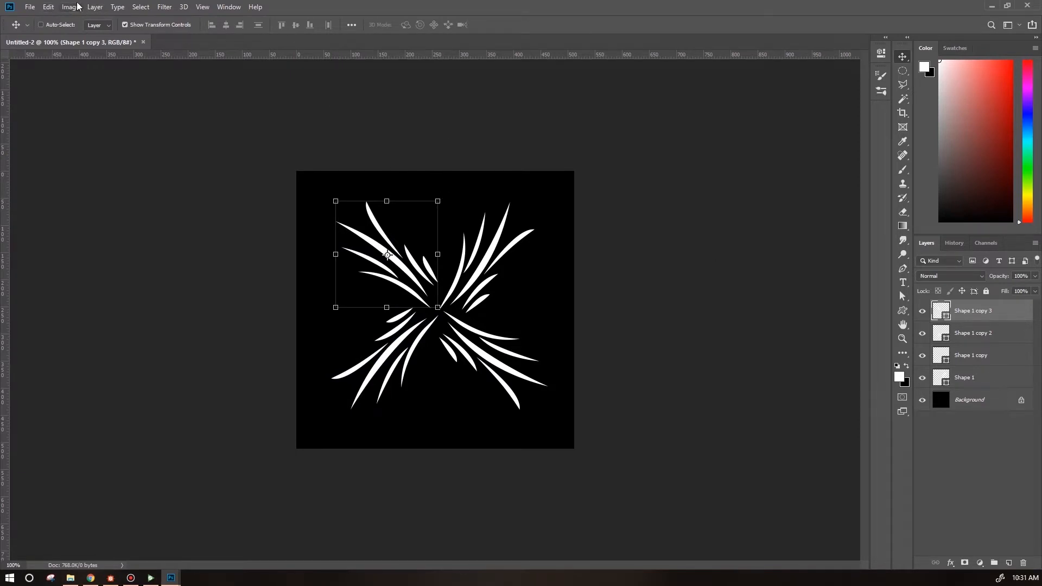
Warp the upper-left grass copy, pulling its corners outward to spread the blades.
click(53, 10)
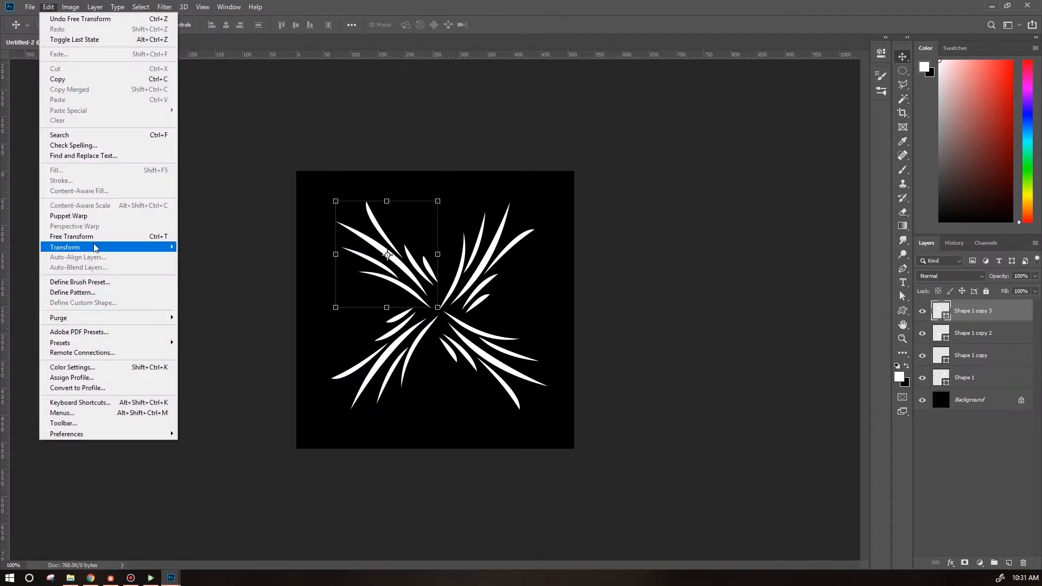
mouse_move(152, 248)
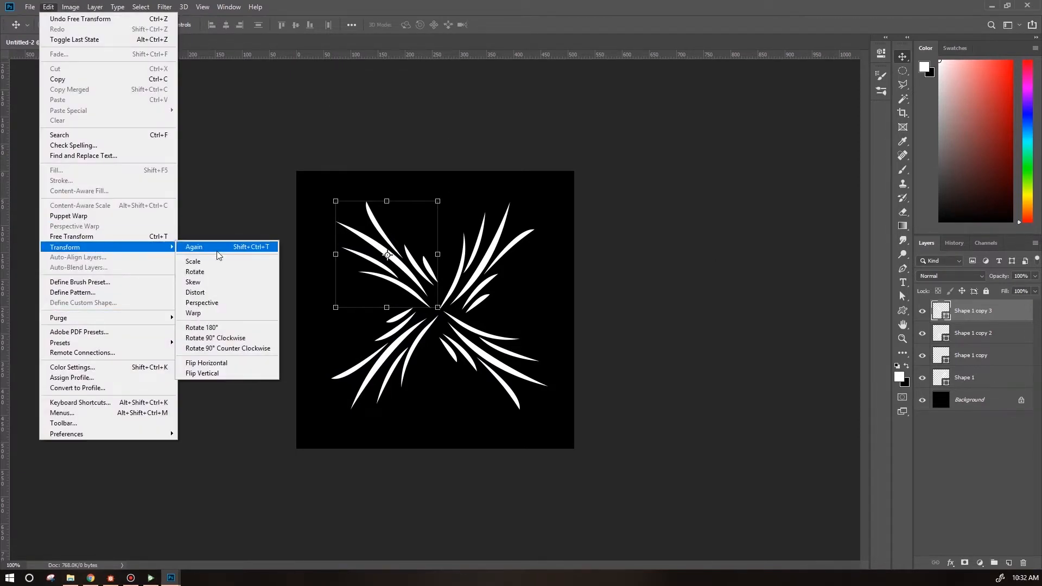
click(215, 315)
drag(370, 275, 285, 200)
drag(334, 273, 307, 320)
drag(369, 201, 396, 172)
drag(438, 237, 386, 254)
key(Return)
Select the lower-left grass copy and warp it, stretching its blades down and outward.
click(973, 333)
click(48, 8)
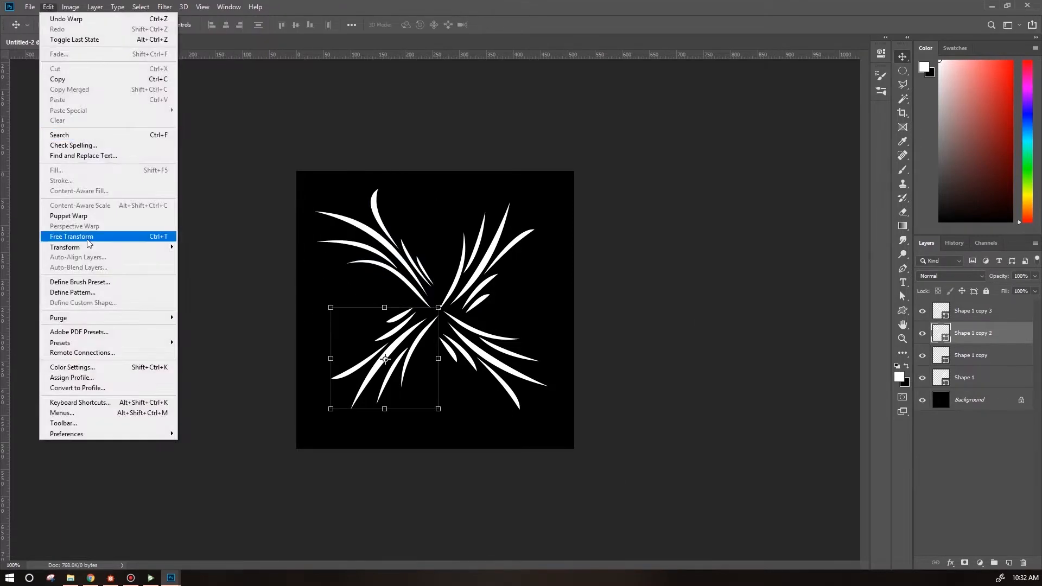
click(215, 315)
drag(331, 409, 307, 454)
drag(403, 409, 466, 433)
drag(439, 342, 503, 366)
drag(331, 308, 295, 219)
drag(403, 307, 447, 313)
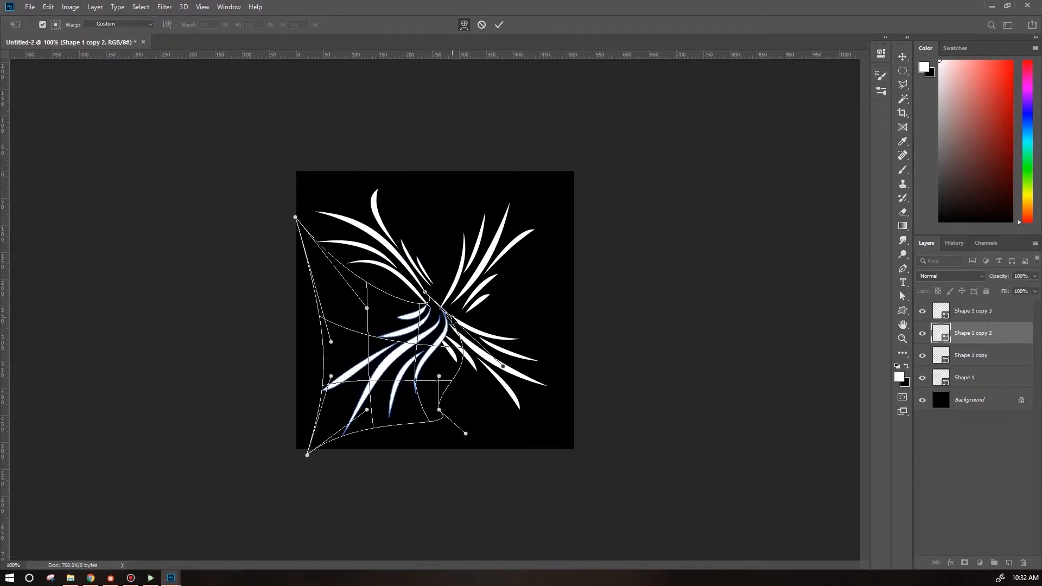
key(Return)
Select the lower-right grass copy and warp it, pulling its handles outward to spread the blades.
click(973, 355)
click(49, 7)
click(214, 315)
drag(476, 410, 433, 475)
drag(512, 410, 551, 437)
drag(549, 344, 595, 296)
drag(512, 312, 559, 219)
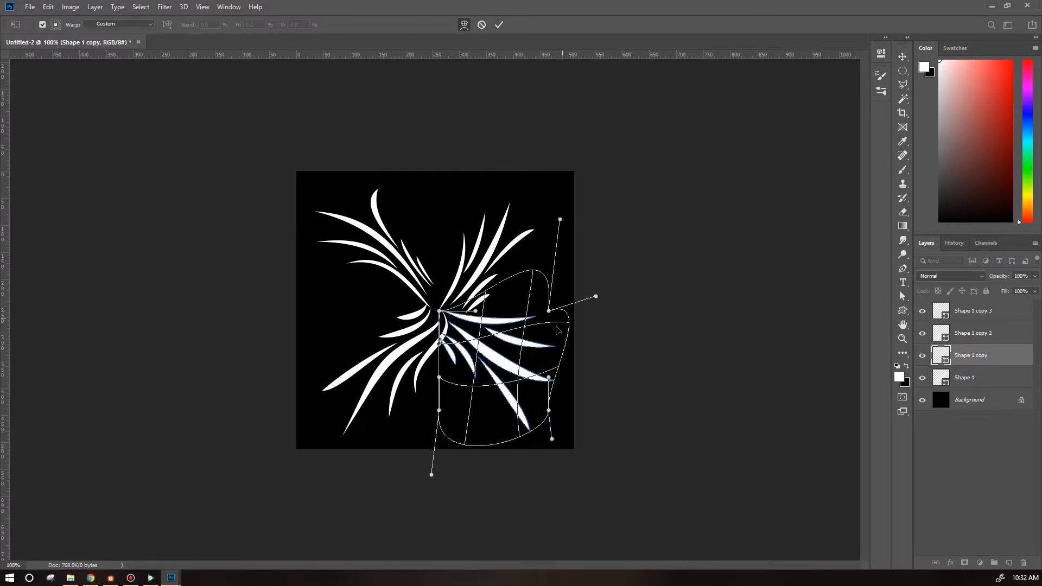
key(Return)
Select the original upper-right grass shape and warp it, spreading its blades up and outward.
click(969, 377)
click(50, 7)
click(214, 313)
drag(440, 239, 356, 194)
drag(503, 203, 528, 147)
drag(534, 239, 607, 254)
drag(534, 277, 525, 354)
key(Return)
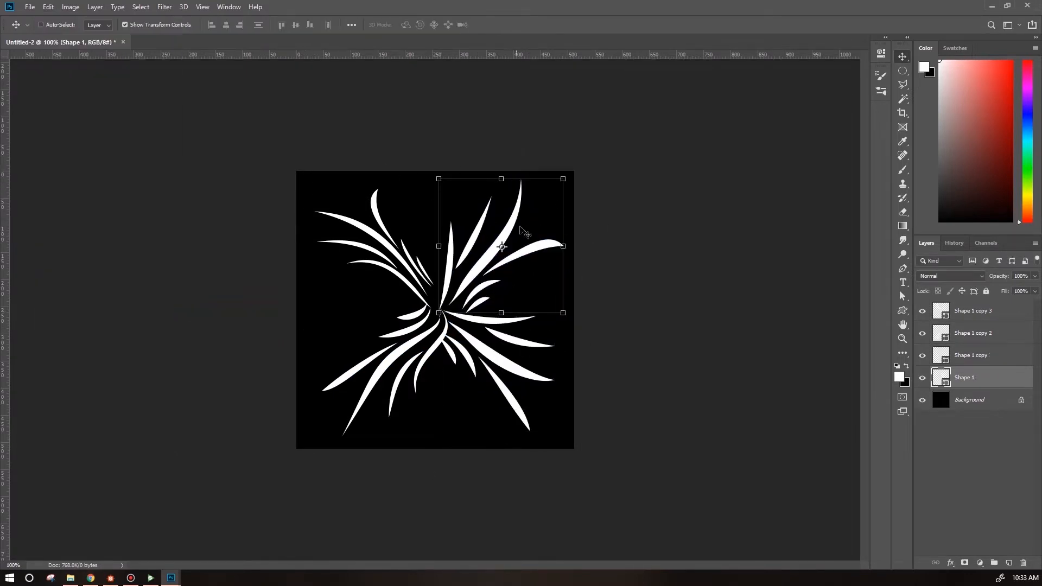
Select all four grass layers and nudge the cluster slightly to center it.
shift+click(980, 314)
drag(522, 360, 514, 358)
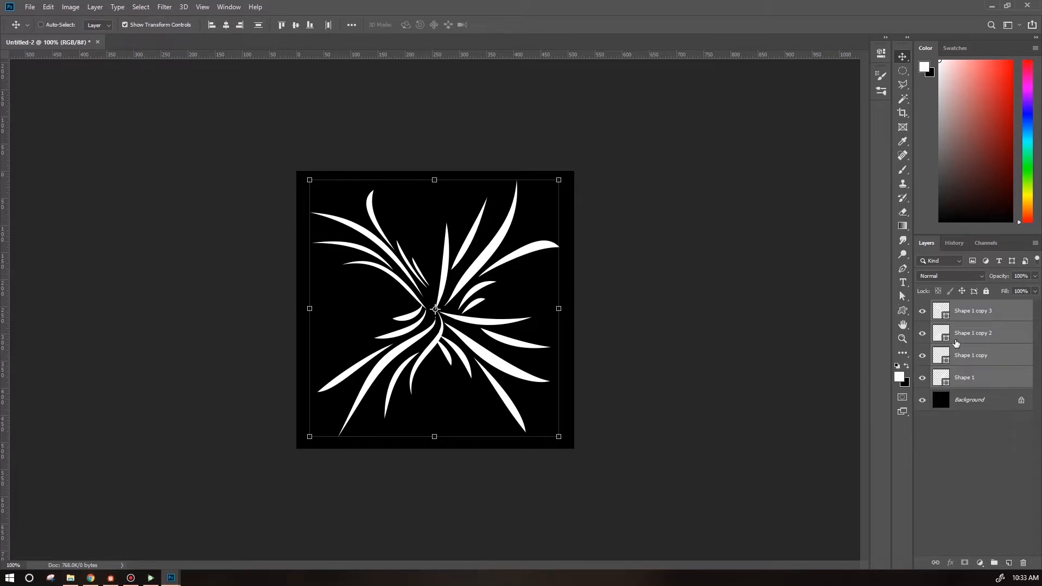
Change the upper-left grass copy's fill color to gray b5b5b5.
click(999, 315)
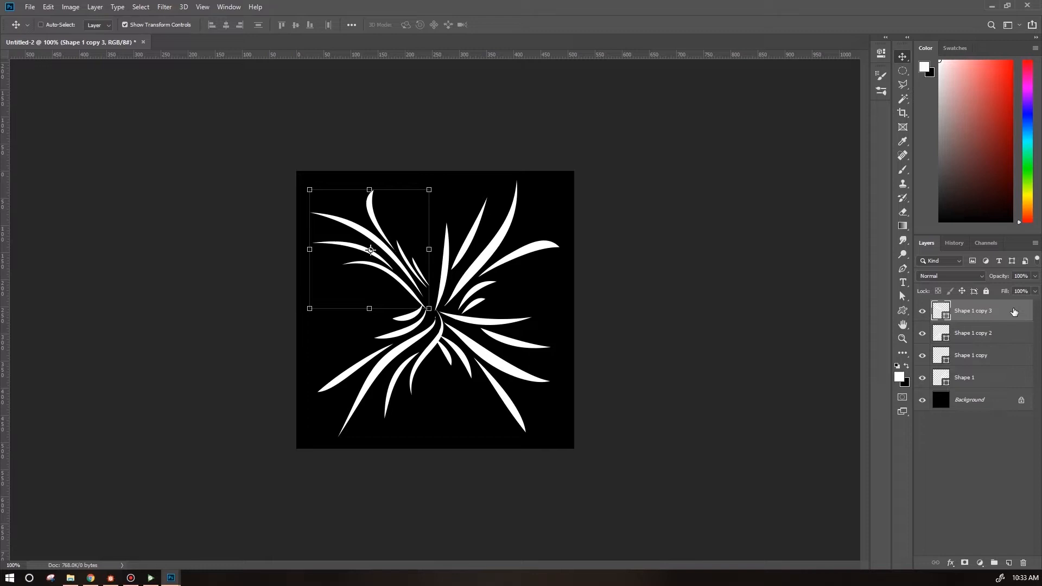
key(i)
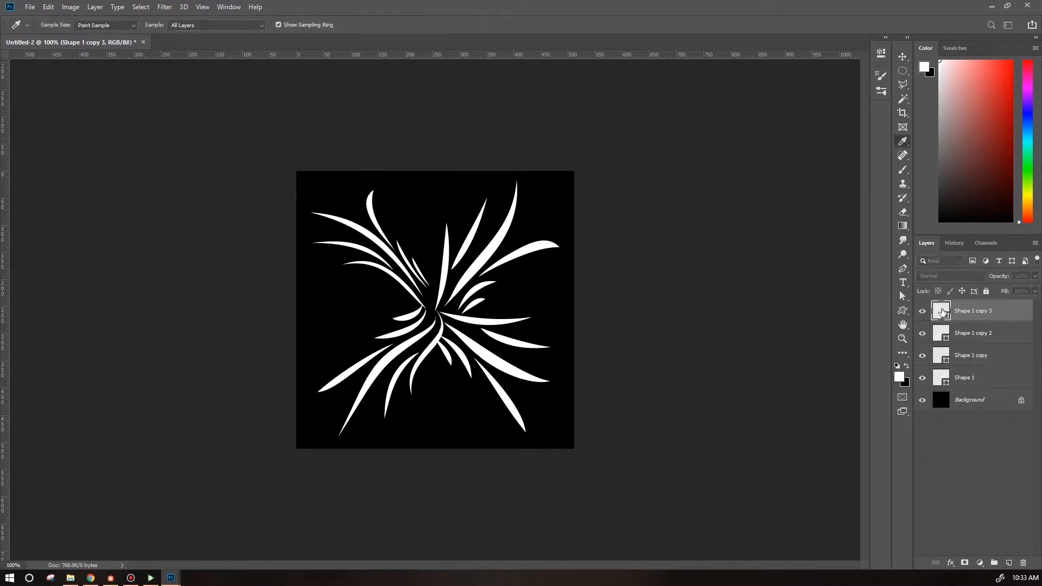
drag(198, 22, 202, 80)
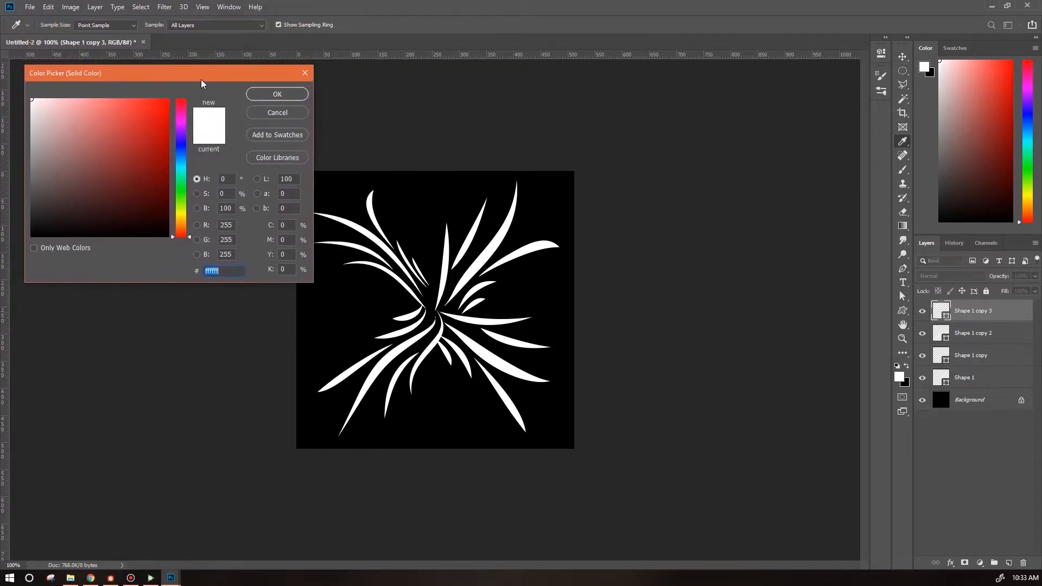
mouse_move(39, 158)
mouse_down()
mouse_move(31, 139)
mouse_move(15, 138)
mouse_up()
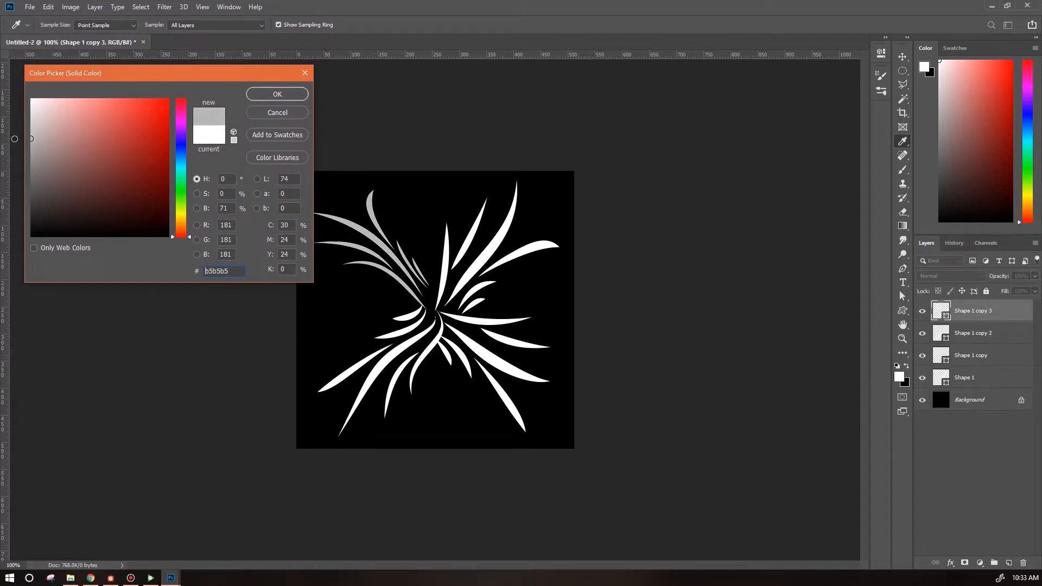
click(274, 95)
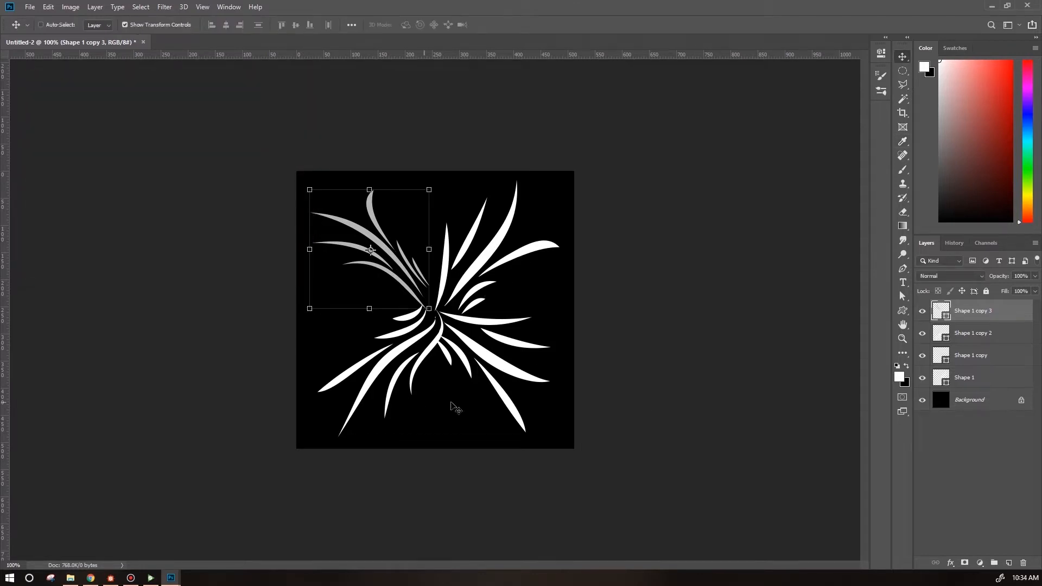
Change the lower-left grass copy's fill color to a darker gray.
click(969, 332)
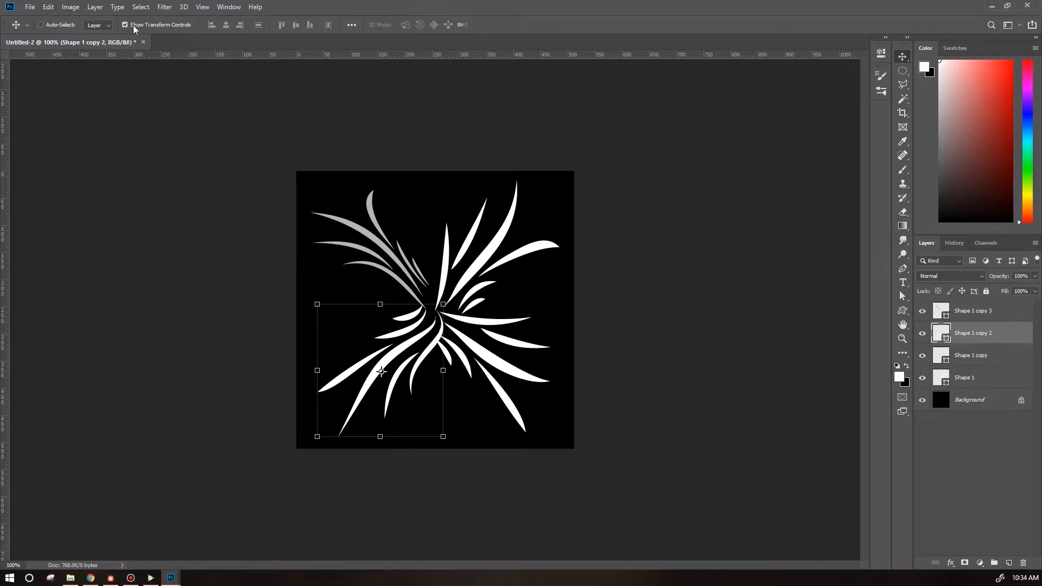
double_click(946, 337)
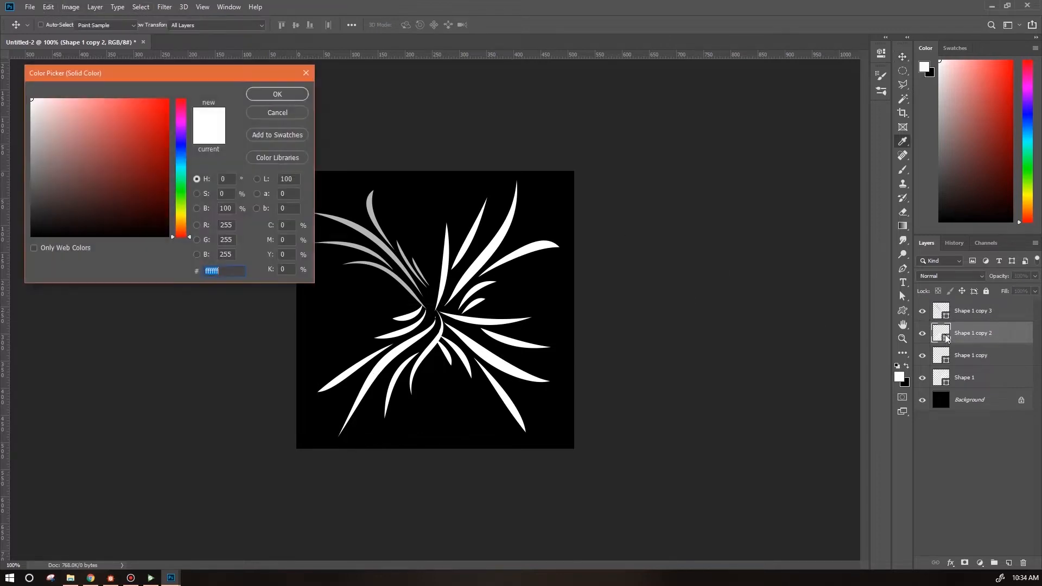
drag(33, 128, 31, 175)
key(Return)
Change the lower-right grass copy's fill color to light gray cfcfcf.
double_click(943, 360)
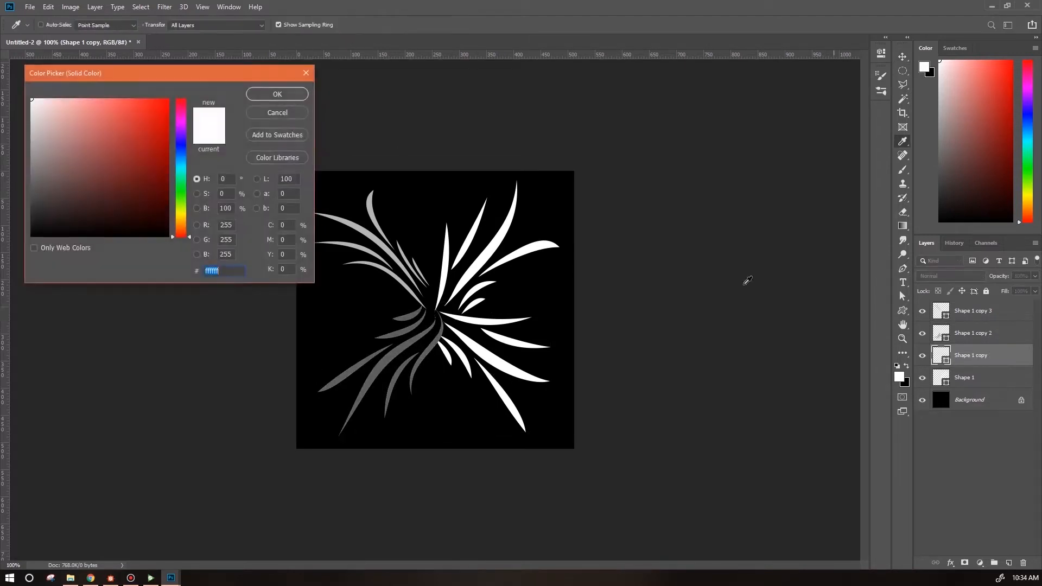
click(28, 142)
drag(28, 142, 31, 124)
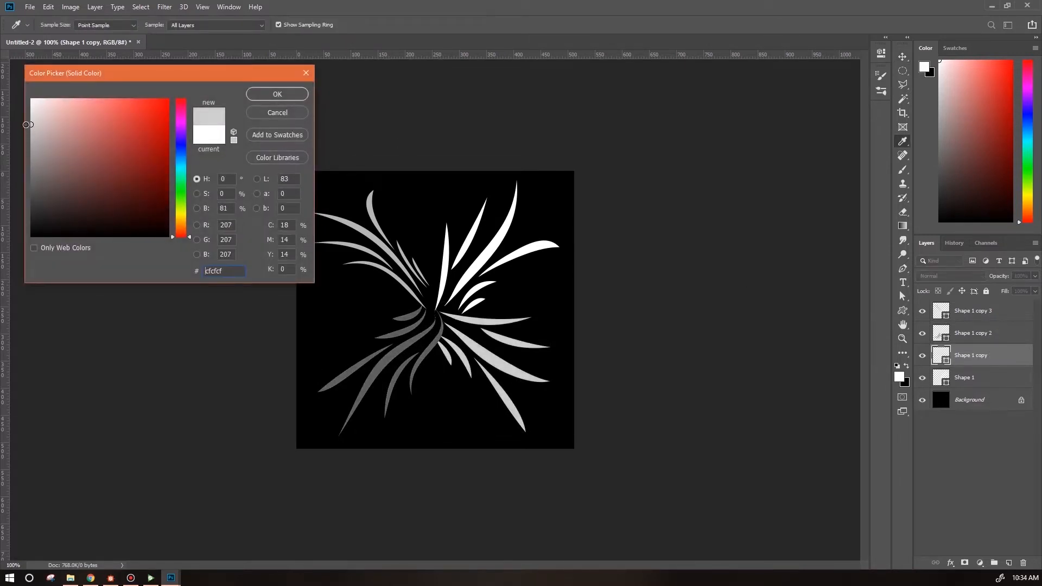
click(288, 96)
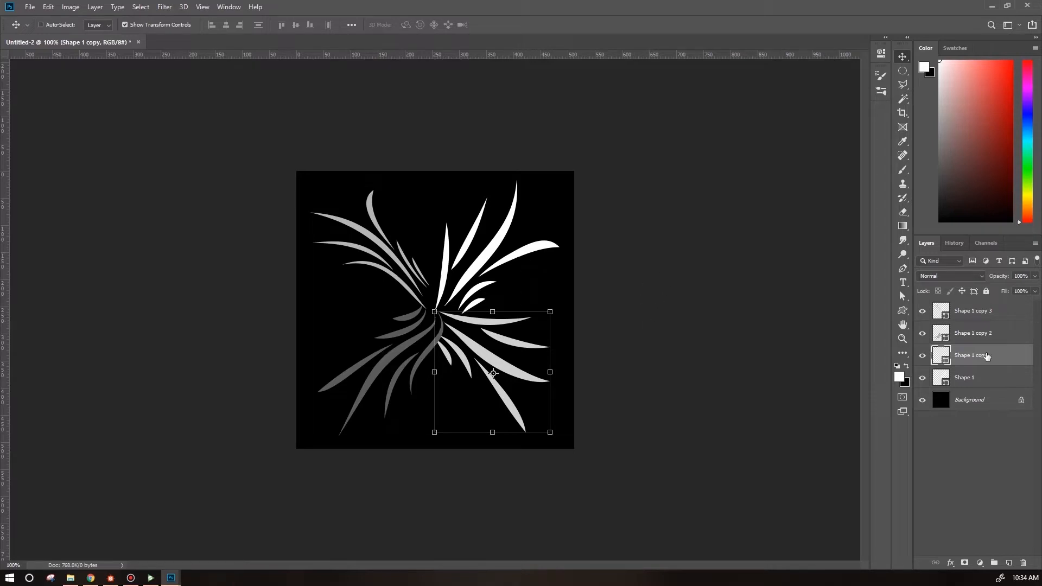
Open the layer style of the upper-left grass copy and enable Inner Glow.
click(985, 314)
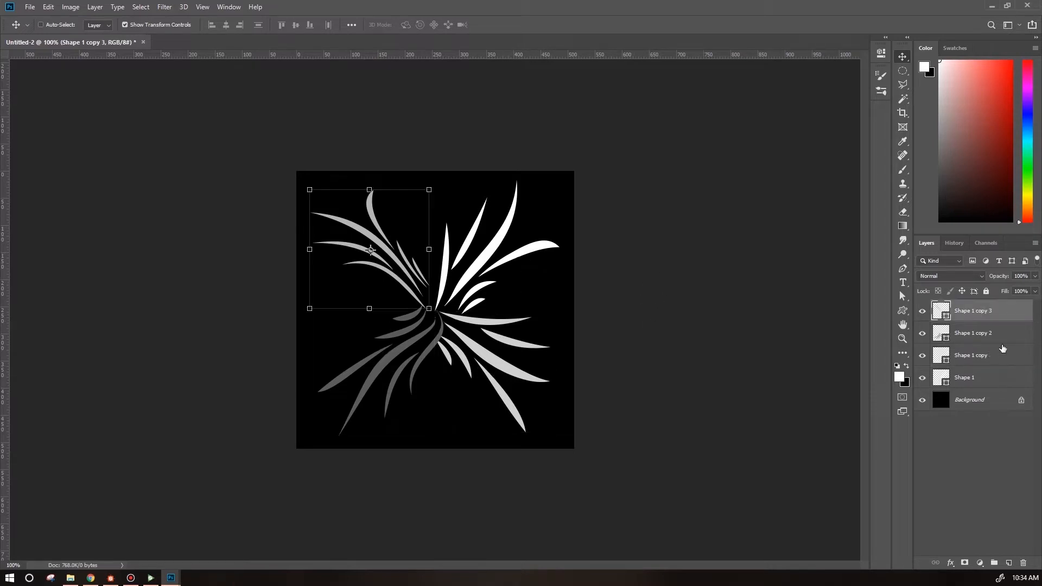
double_click(1014, 314)
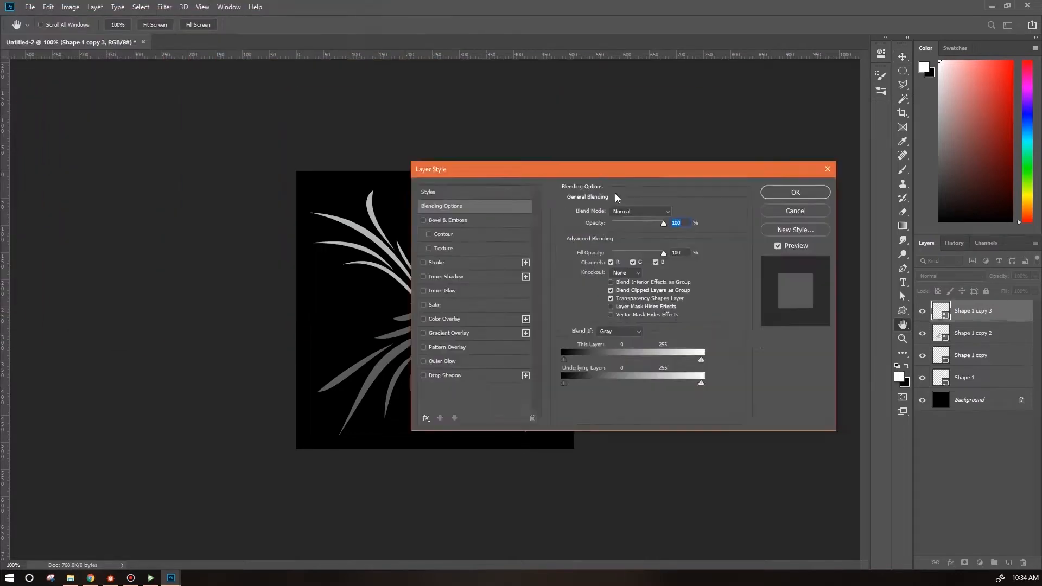
drag(592, 171, 177, 253)
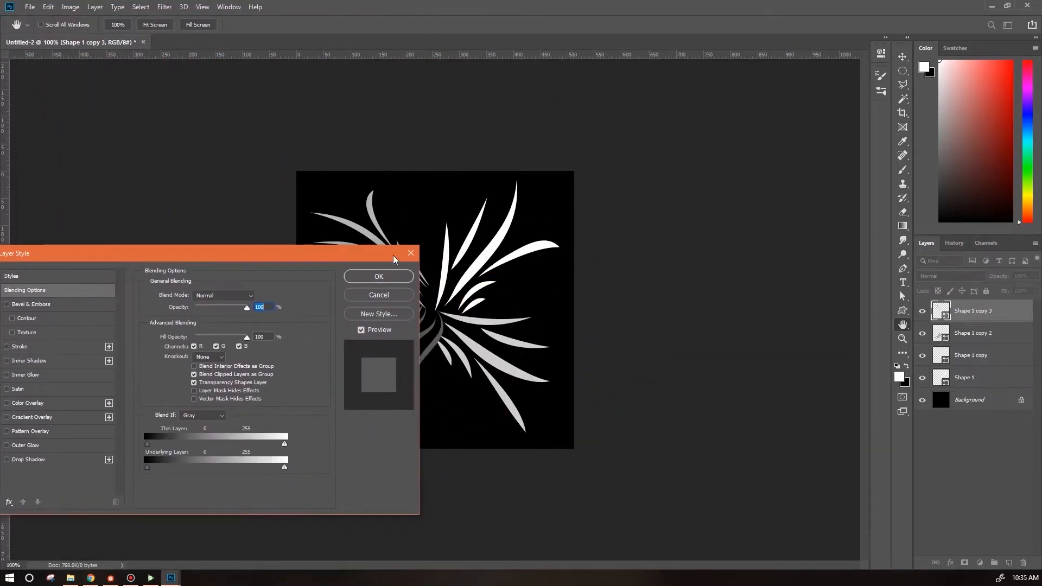
drag(244, 254, 327, 90)
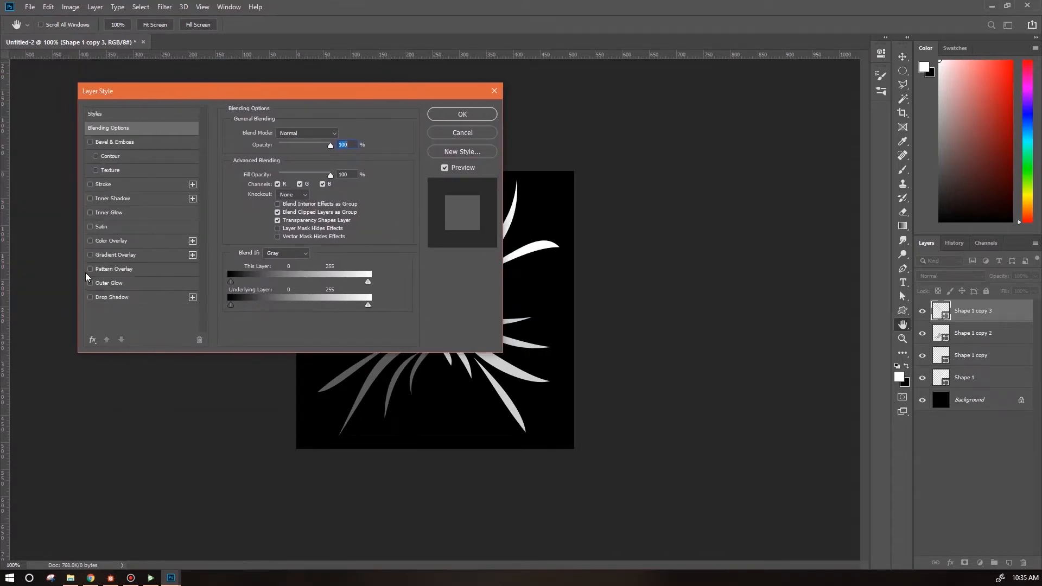
click(90, 213)
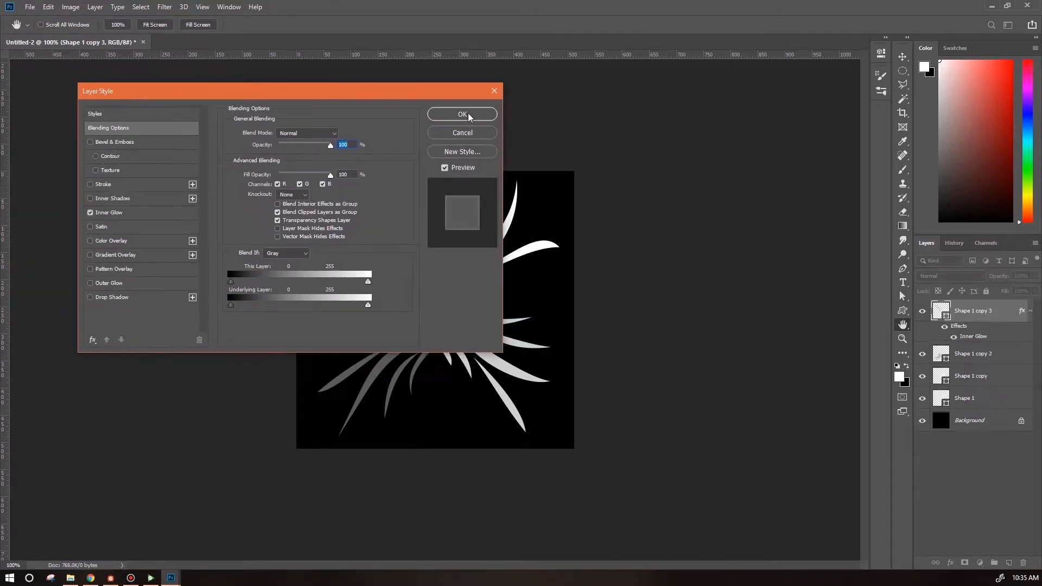
click(144, 215)
Set the Inner Glow color to ffffff and its source to Center, then apply the style.
drag(340, 92, 752, 141)
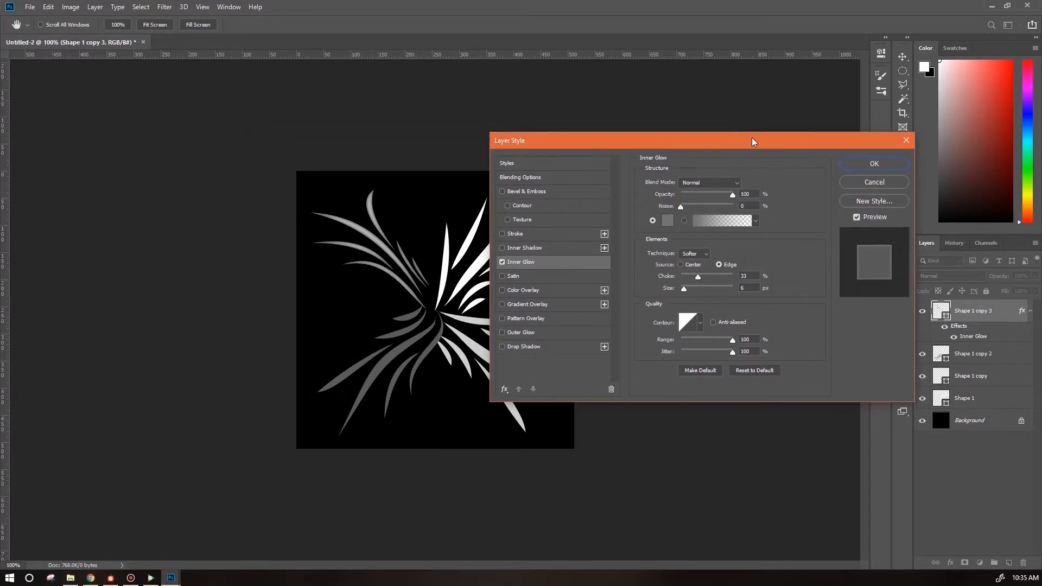
click(667, 221)
text(ffffff)
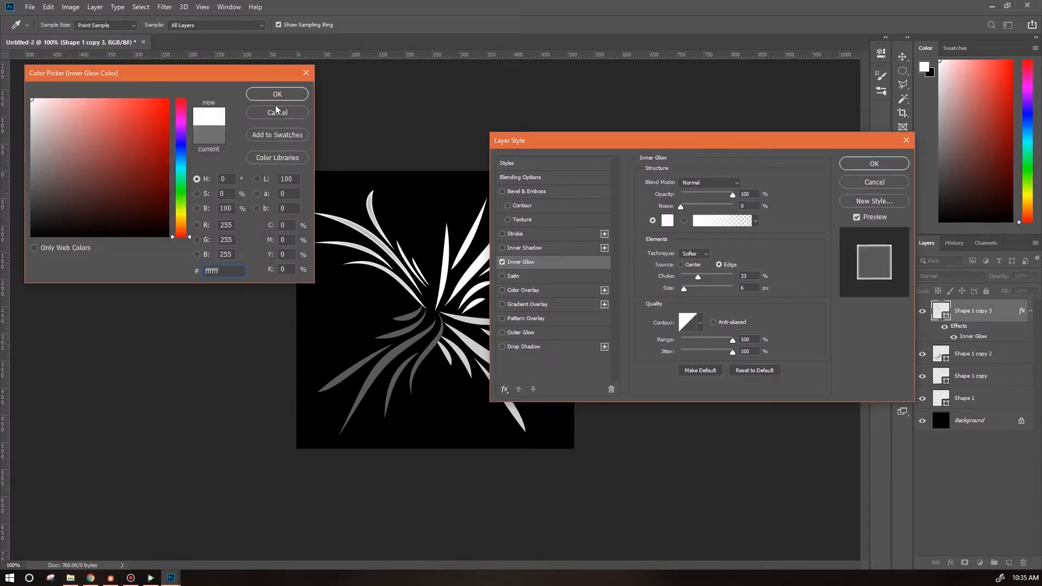
key(Return)
click(680, 265)
drag(647, 136, 714, 135)
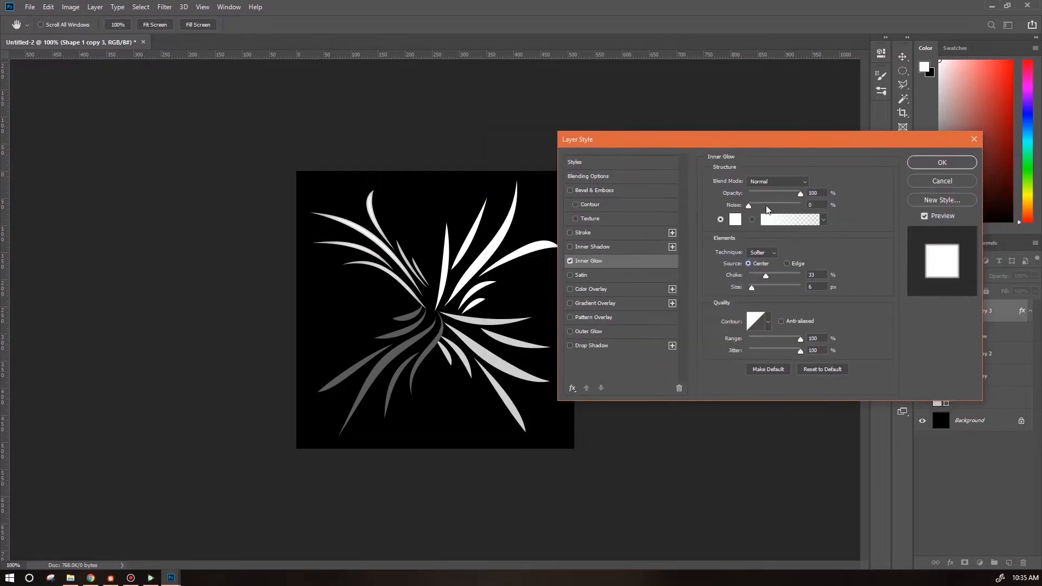
click(752, 288)
click(926, 162)
key(v)
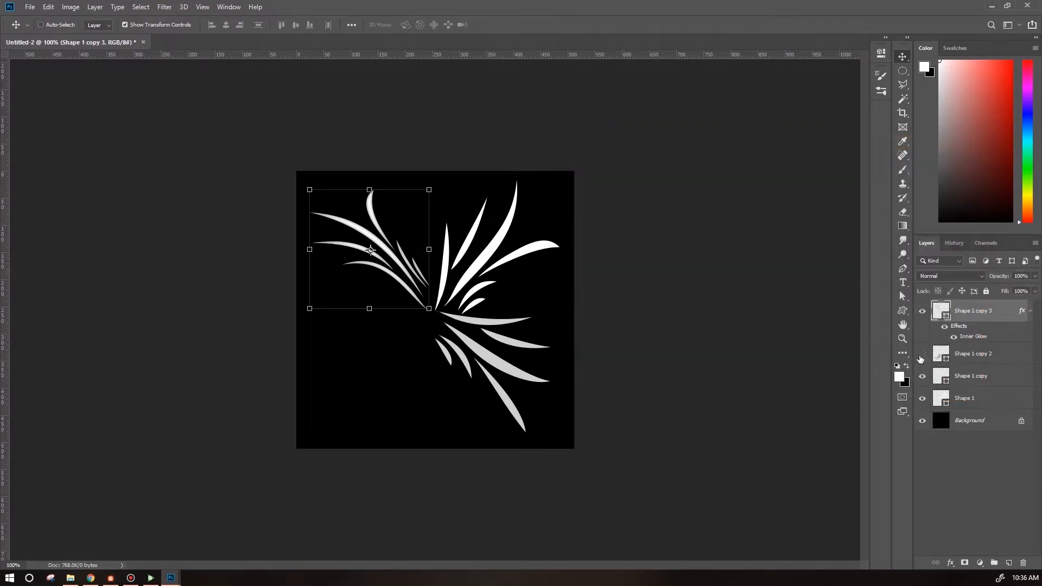
Move the Inner Glow effect from the upper-left copy onto the lower-left grass copy.
drag(1022, 310, 1022, 353)
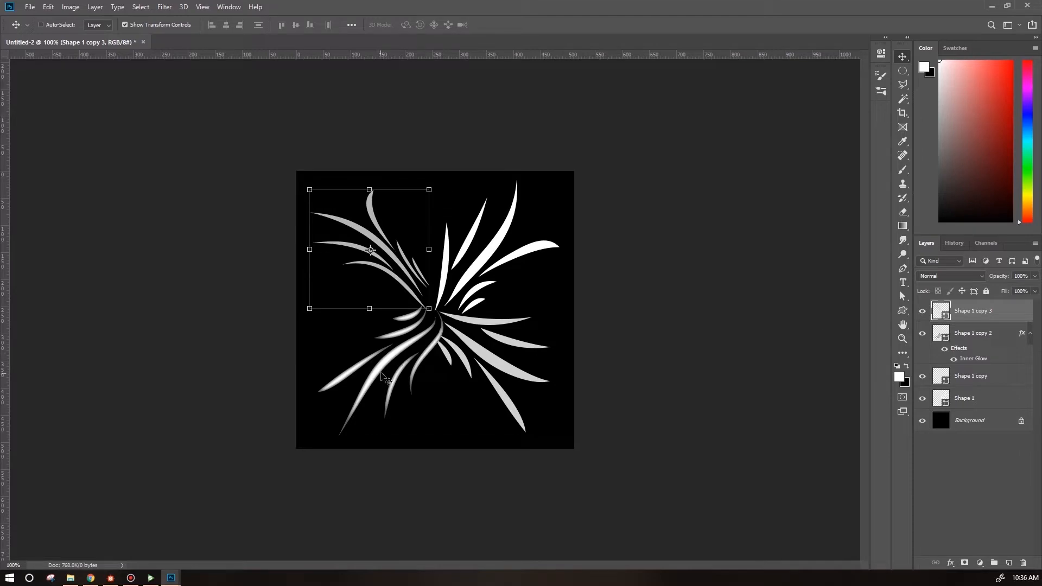
click(938, 333)
key(ctrl+plus)
key(ctrl+plus)
drag(393, 491, 490, 345)
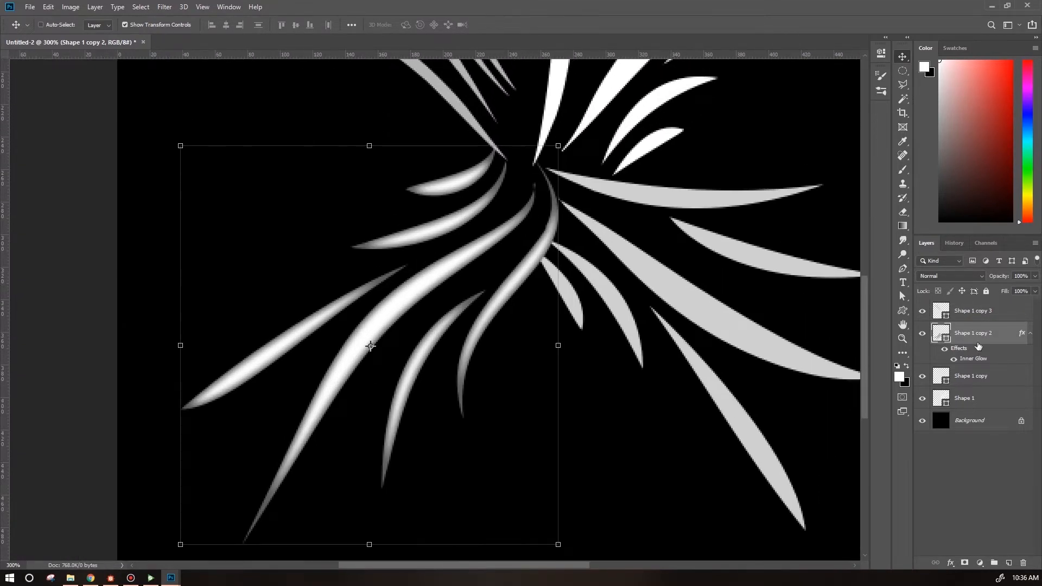
Increase the lower-left copy's Inner Glow size to 9 px.
double_click(976, 359)
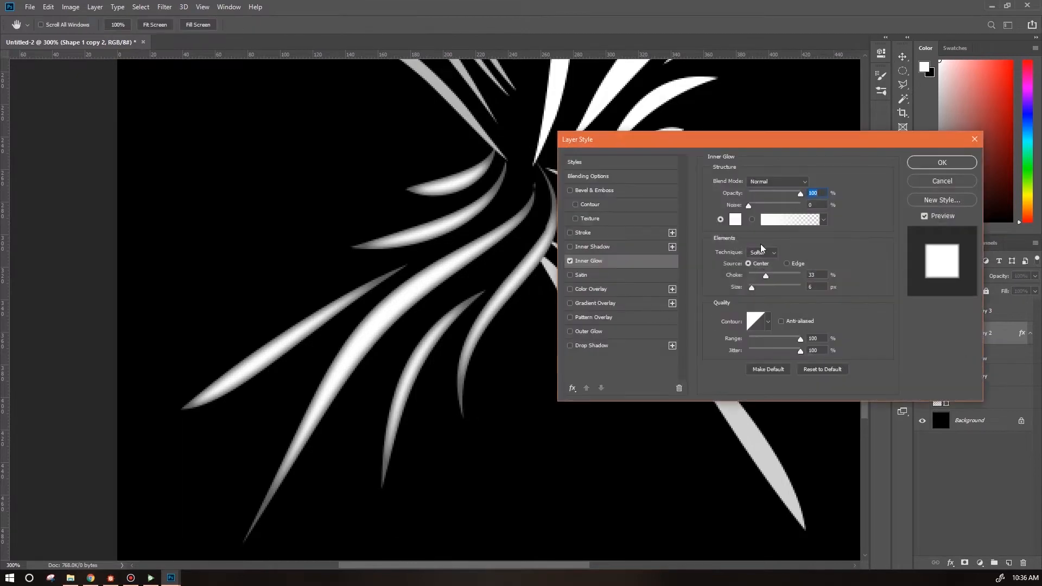
click(753, 287)
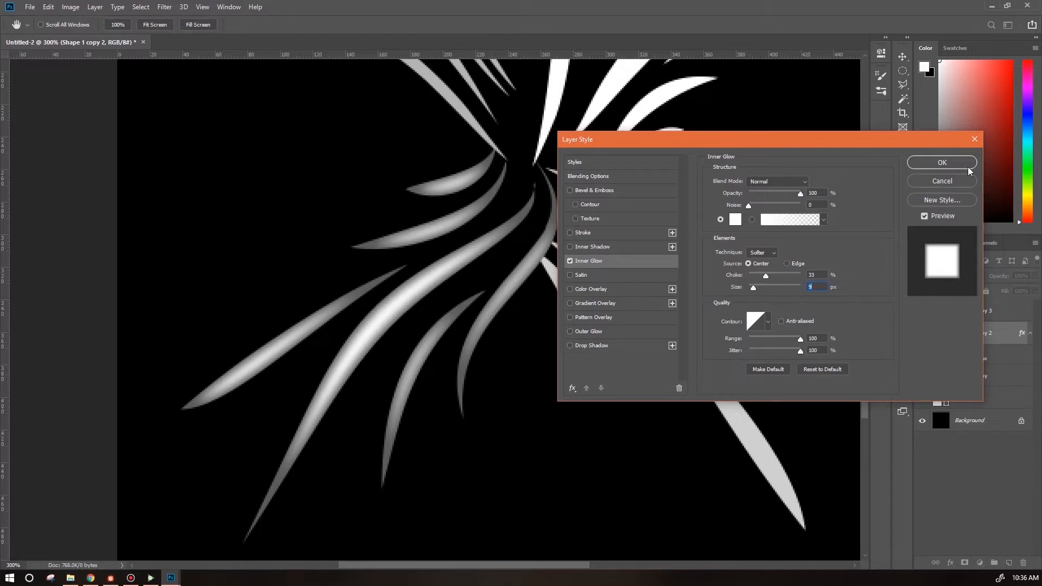
click(942, 162)
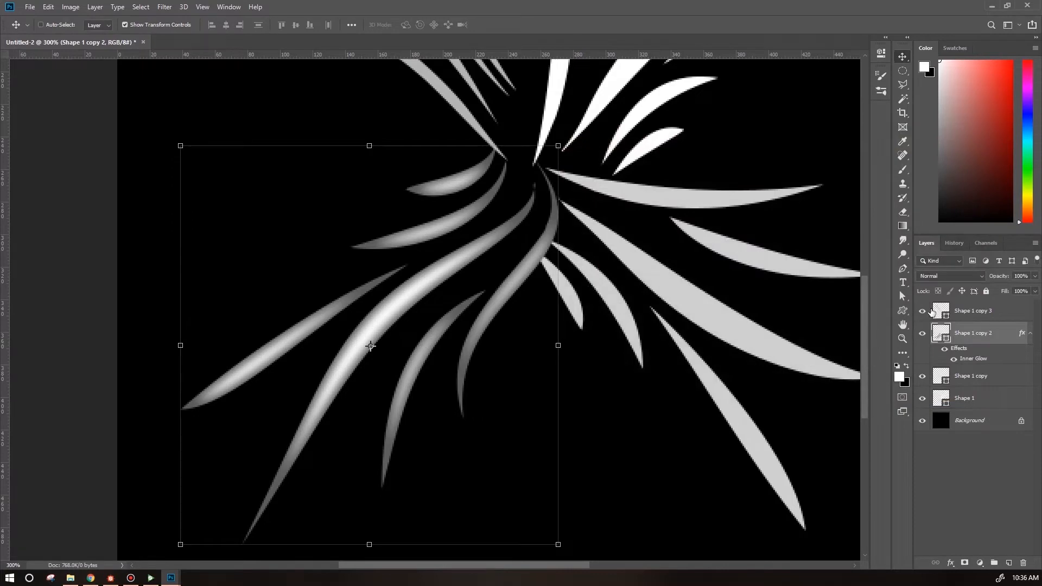
Copy the lower-left copy's Inner Glow effect back onto the upper-left grass copy.
scroll(864, 362, up, 2)
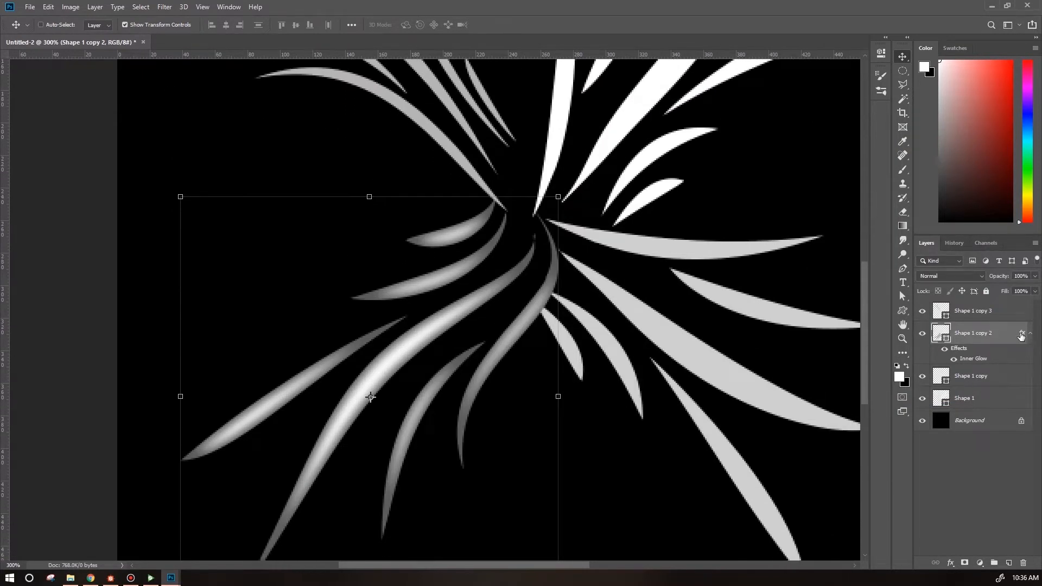
drag(1021, 335, 1010, 317)
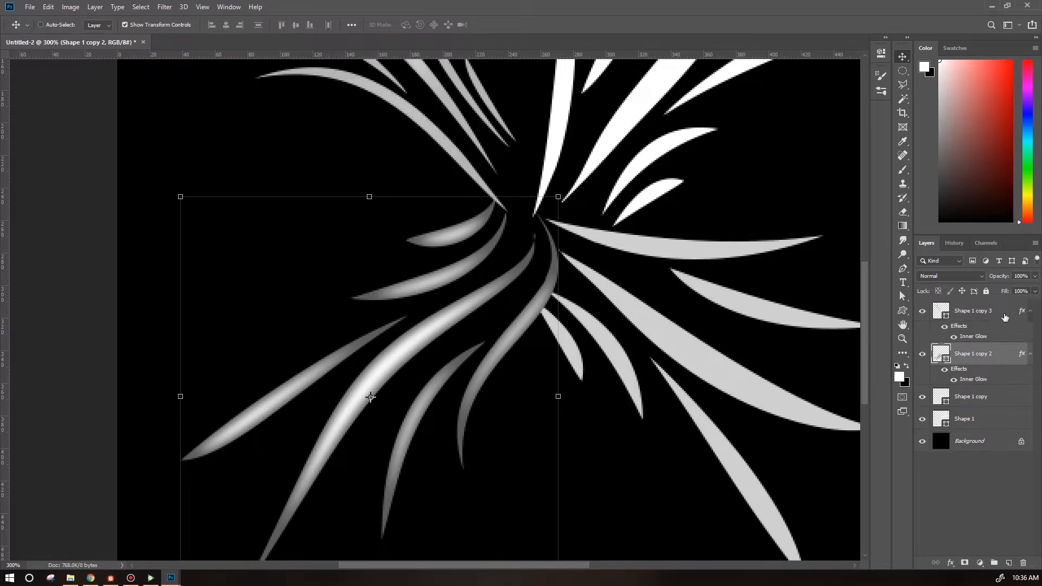
drag(864, 371, 868, 307)
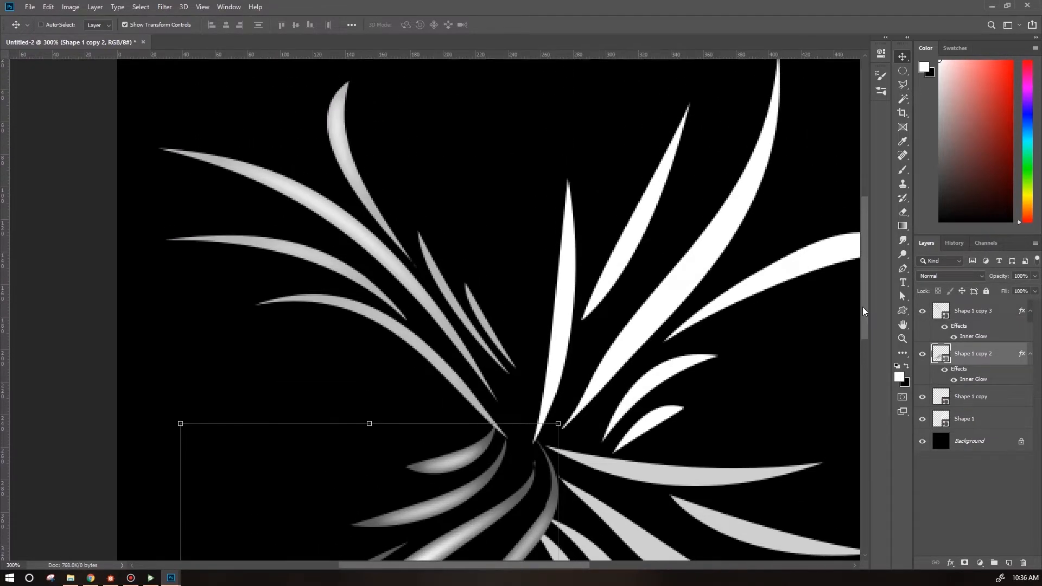
Switch the lower-left copy's Inner Glow source to Edge.
double_click(994, 381)
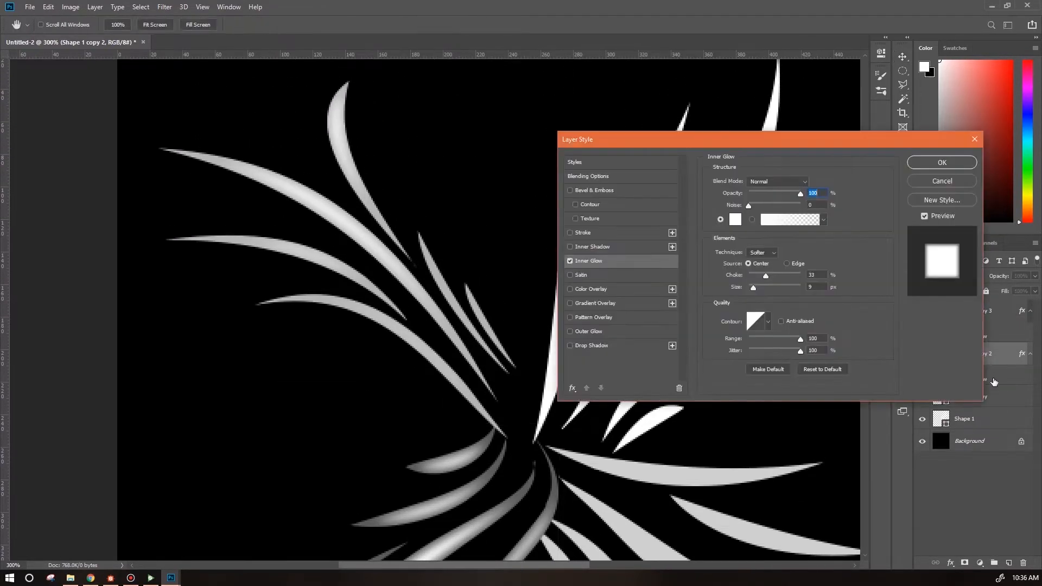
click(787, 263)
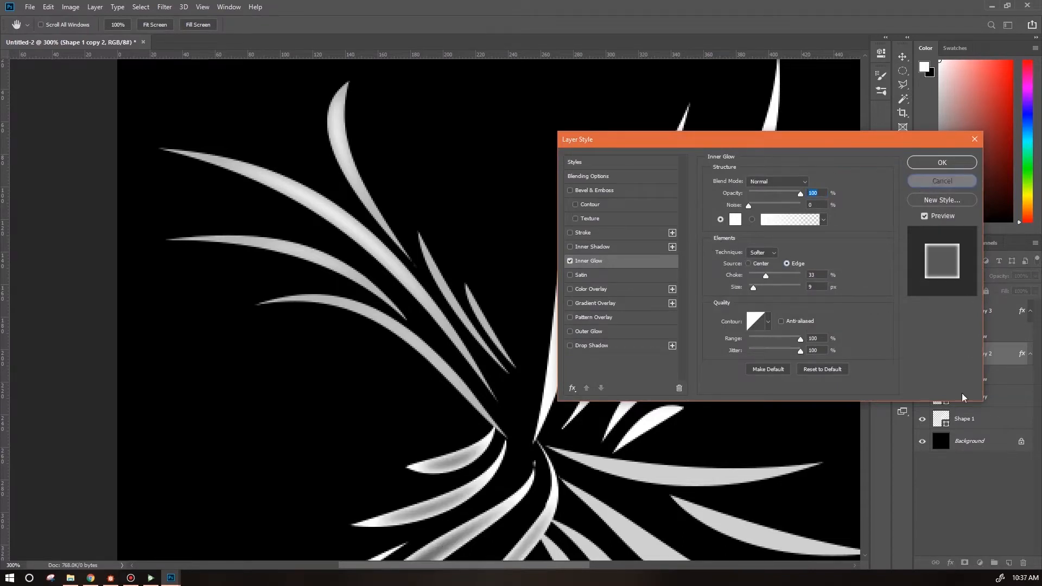
key(Return)
Set the upper-left copy's Inner Glow source to Edge and its glow color to a4a4a4.
double_click(988, 338)
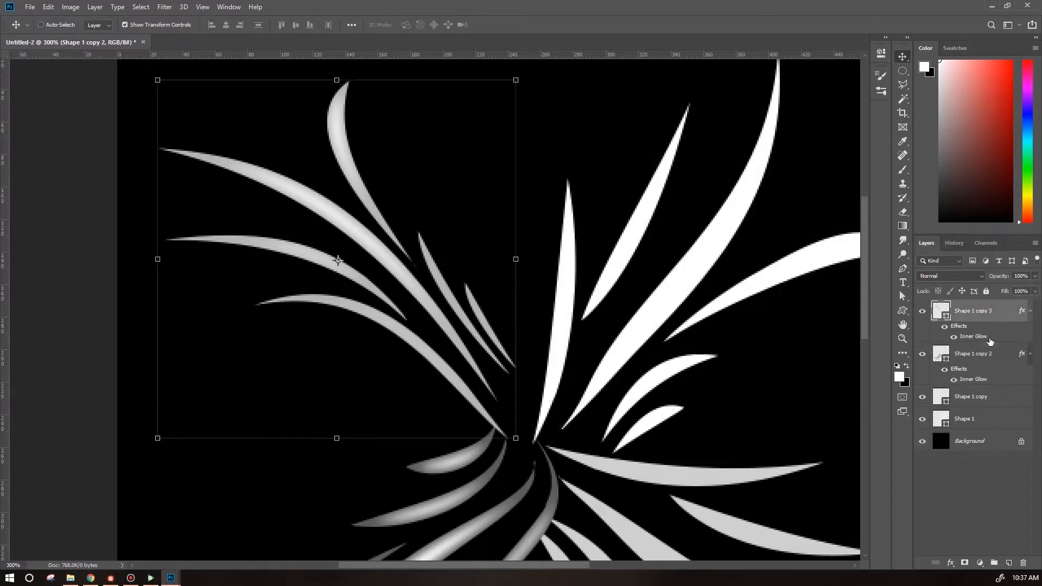
click(787, 263)
click(735, 219)
mouse_move(32, 125)
mouse_down()
mouse_move(21, 162)
mouse_move(33, 143)
mouse_up()
text(a4a4a4)
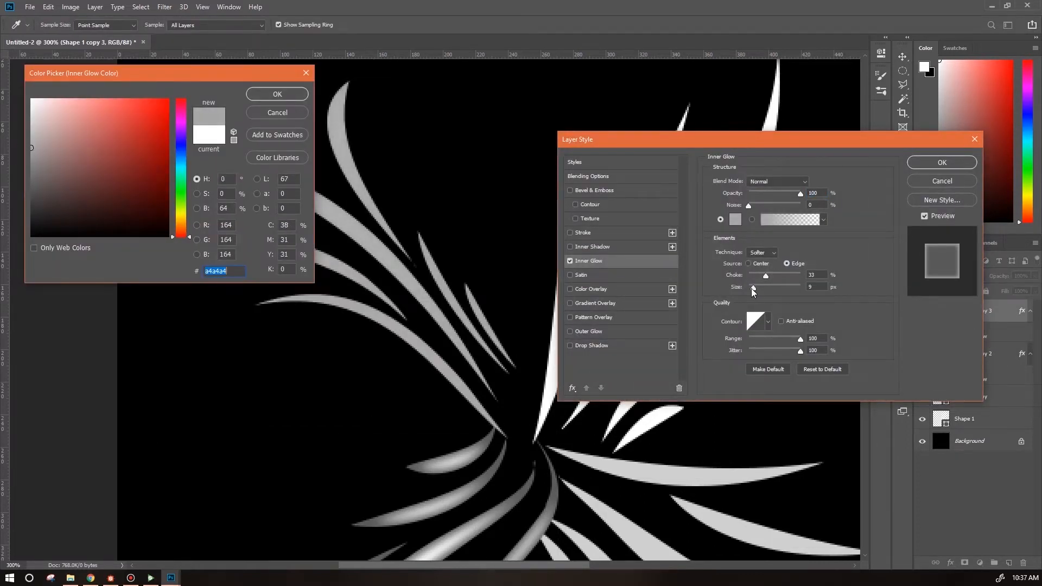
key(Return)
Reduce the upper-left copy's Inner Glow size to 6 px and apply the layer style.
drag(753, 287, 751, 289)
click(735, 220)
key(Return)
click(735, 220)
key(Return)
drag(840, 148, 297, 116)
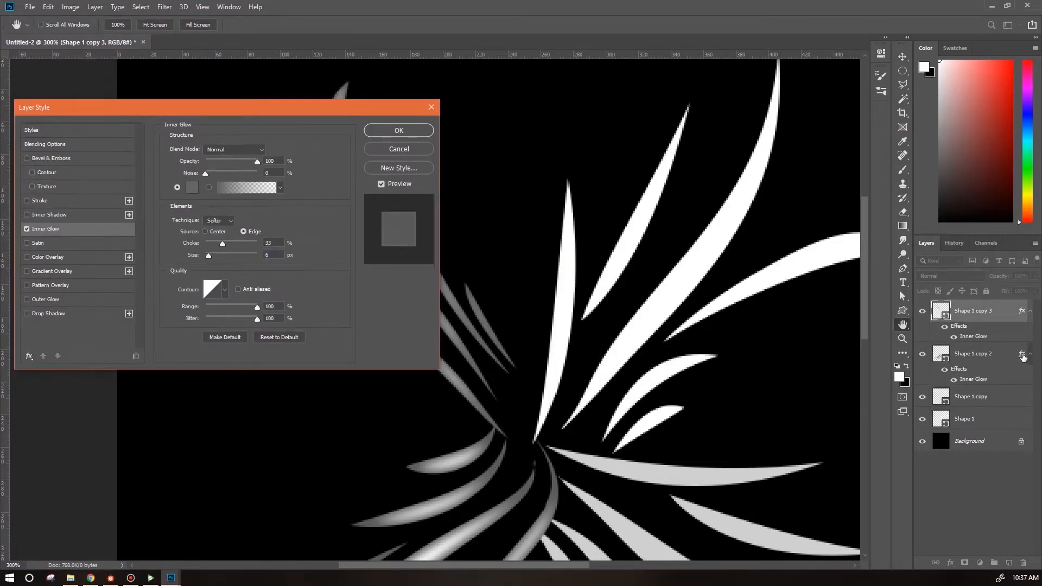
key(Return)
key(v)
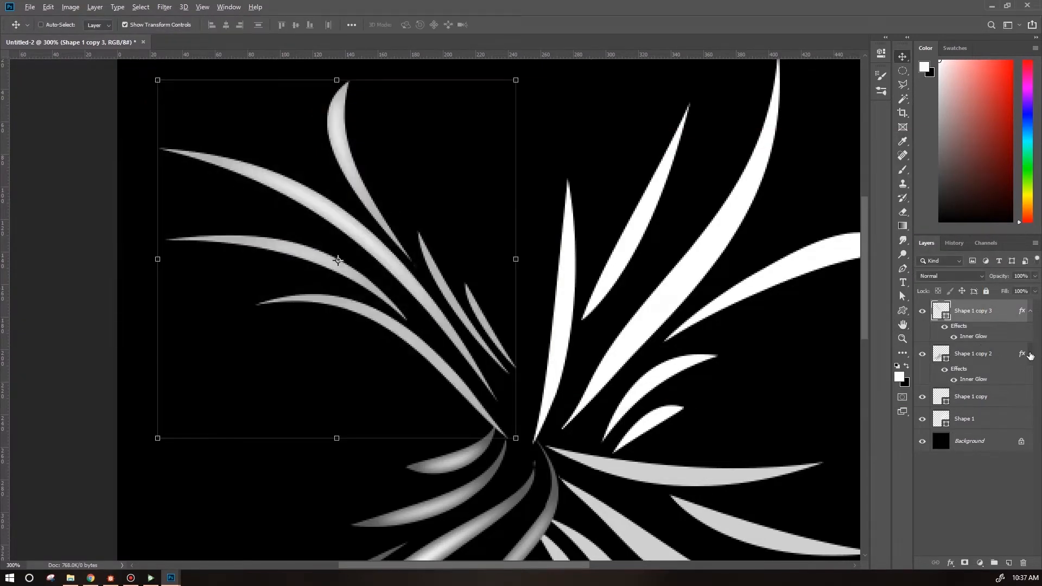
Copy the Inner Glow effect onto the lower-right grass copy and switch its glow source to Edge.
drag(1022, 355, 990, 402)
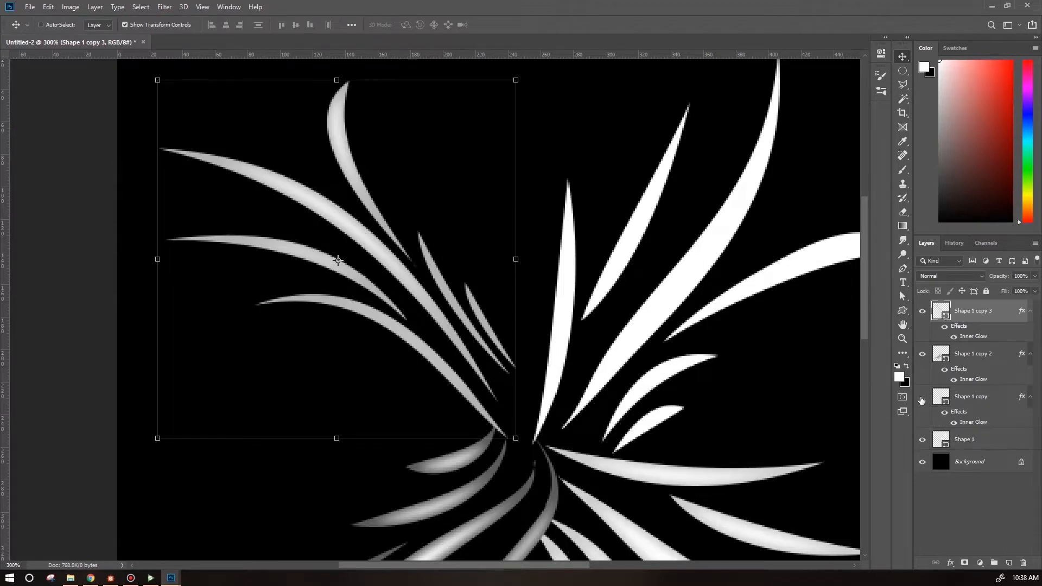
click(976, 407)
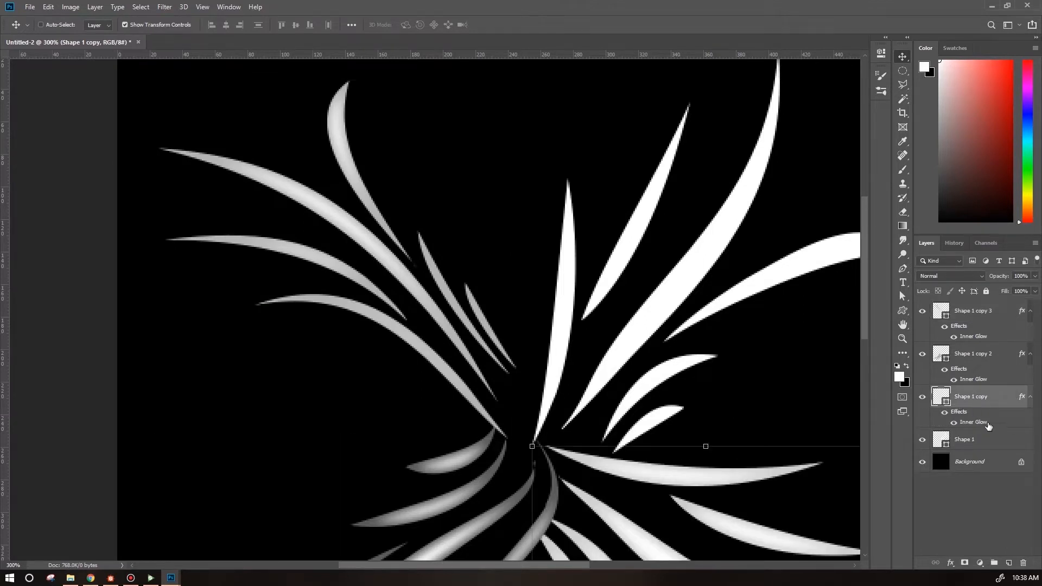
double_click(985, 426)
drag(864, 328, 873, 378)
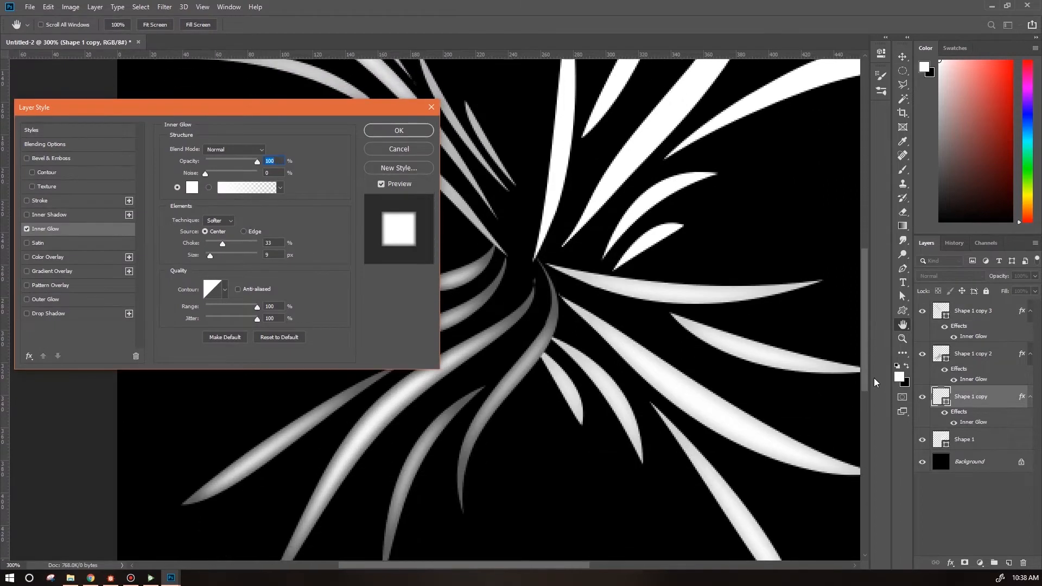
click(243, 232)
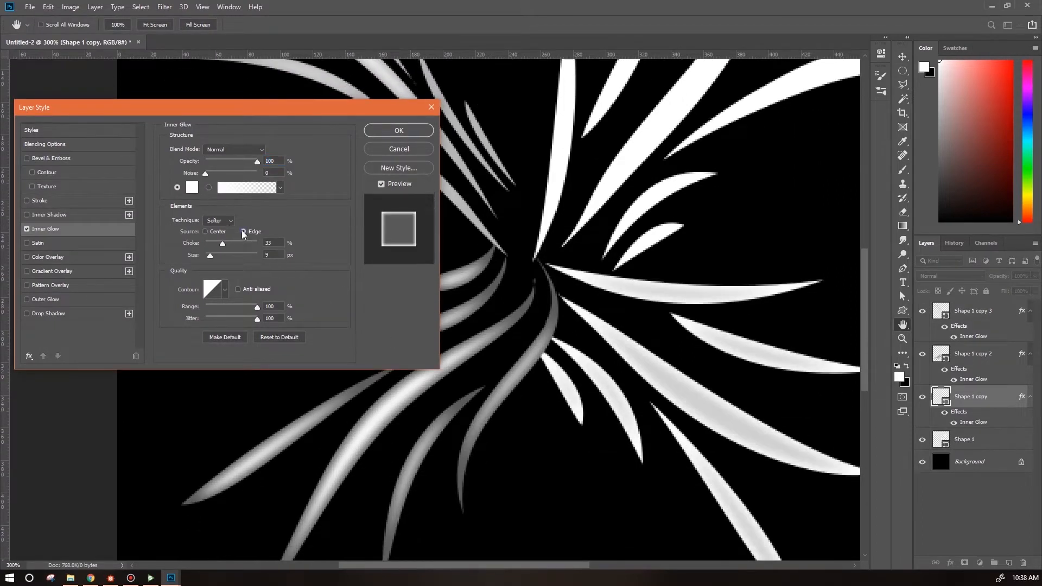
Set the lower-right copy's Inner Glow color to 898686.
click(191, 187)
click(30, 168)
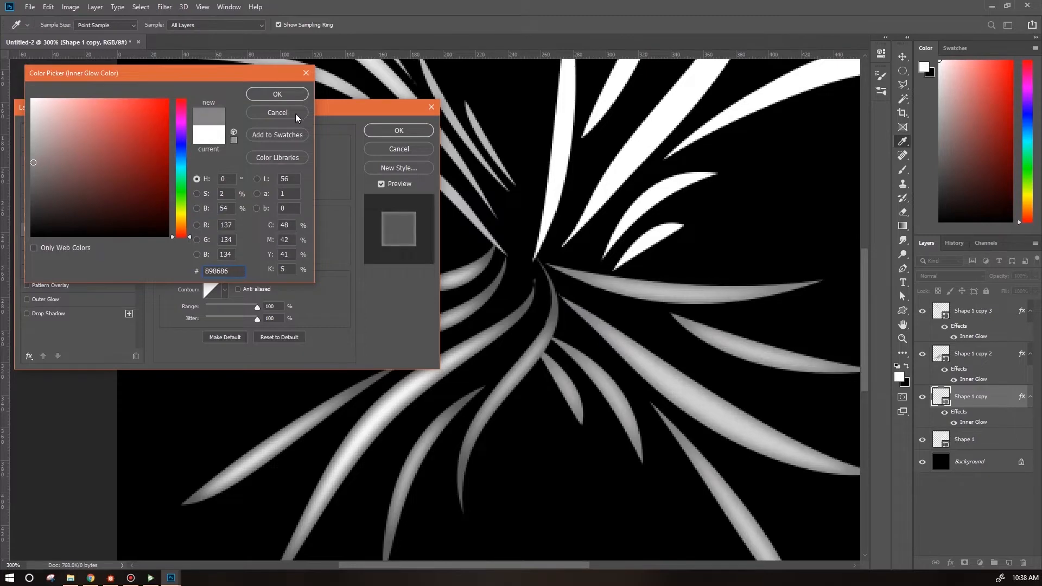
click(278, 95)
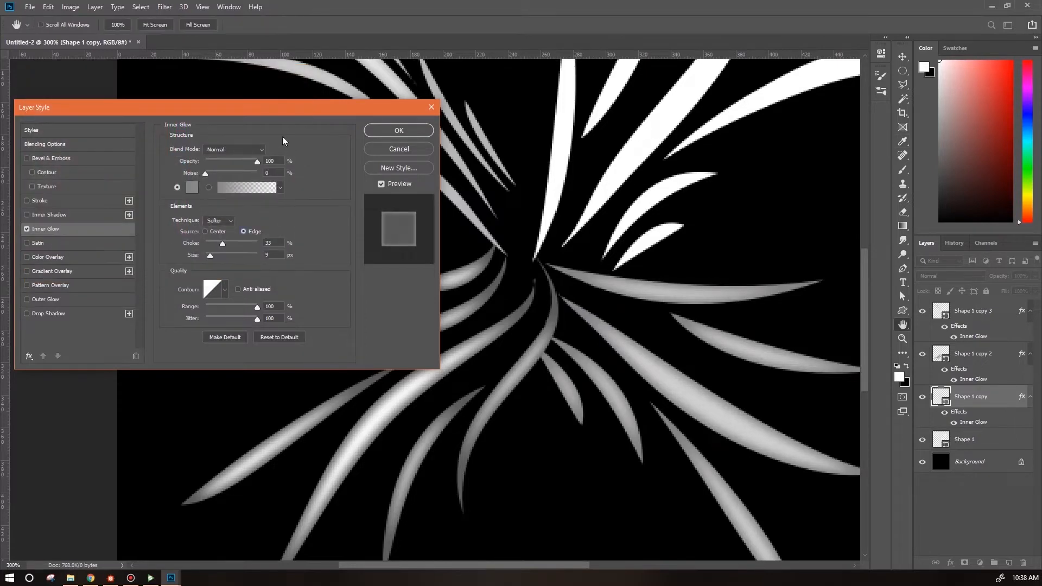
click(192, 187)
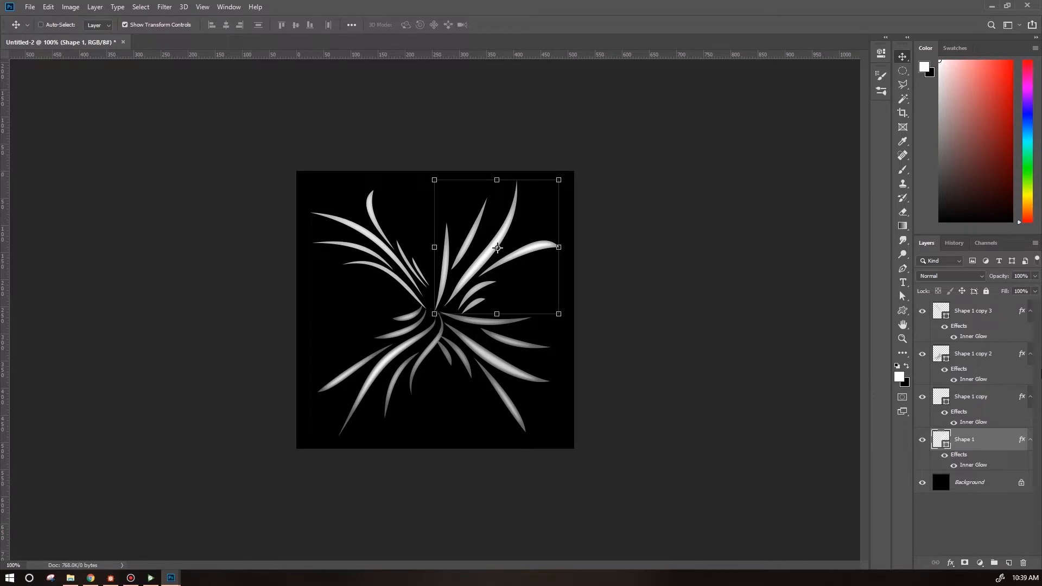
Select all four grass shape layers and duplicate them.
shift+click(962, 313)
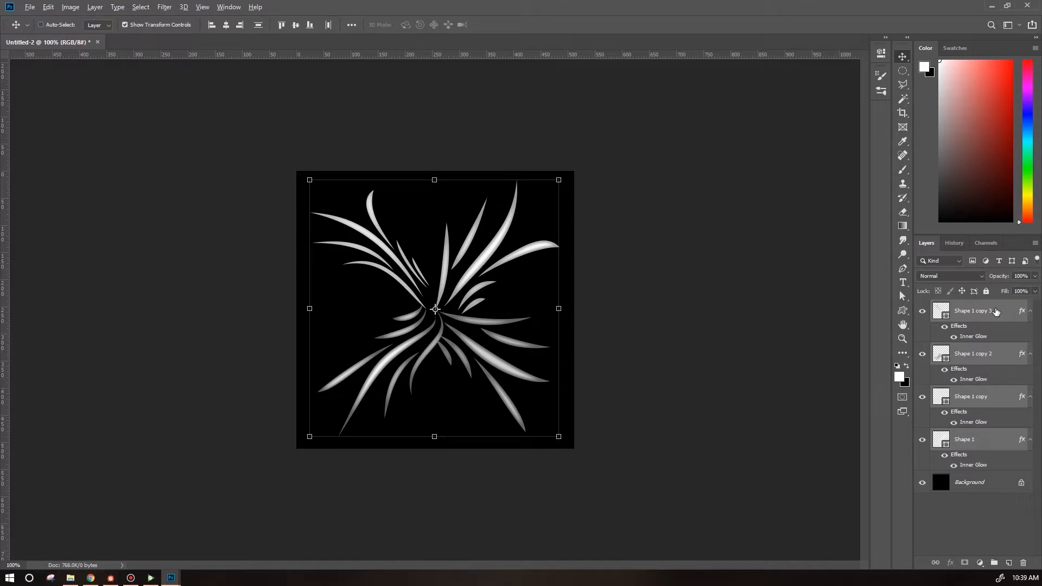
key(ctrl+j)
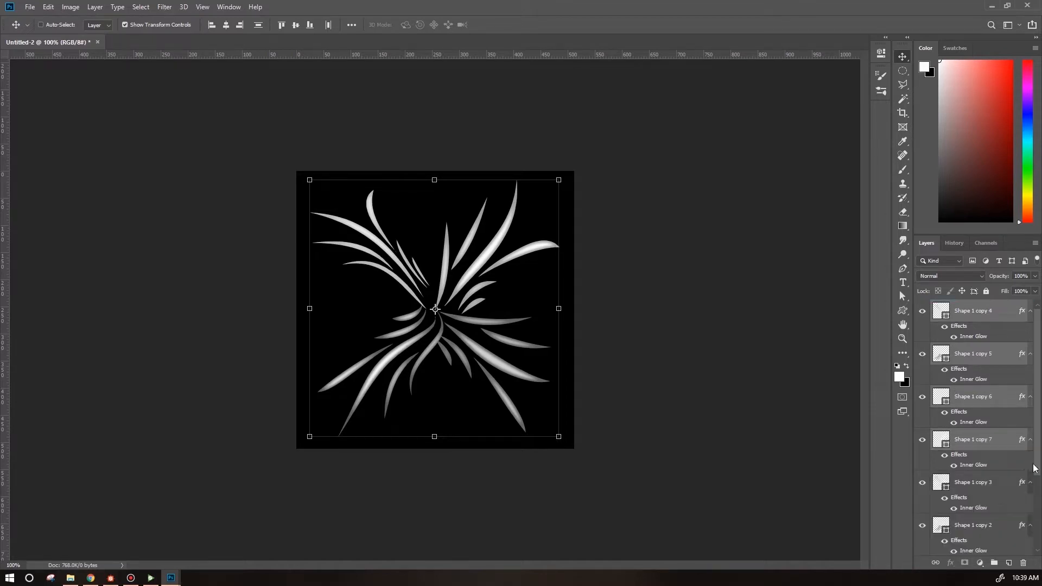
Convert the original four grass layers into a single smart object.
click(975, 485)
scroll(1039, 470, down, 4)
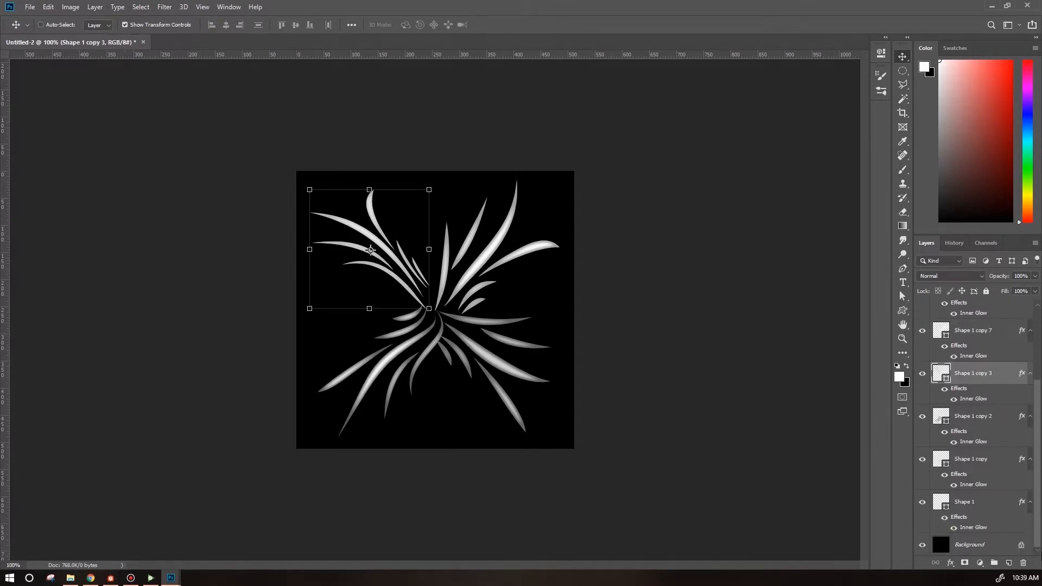
shift+click(981, 508)
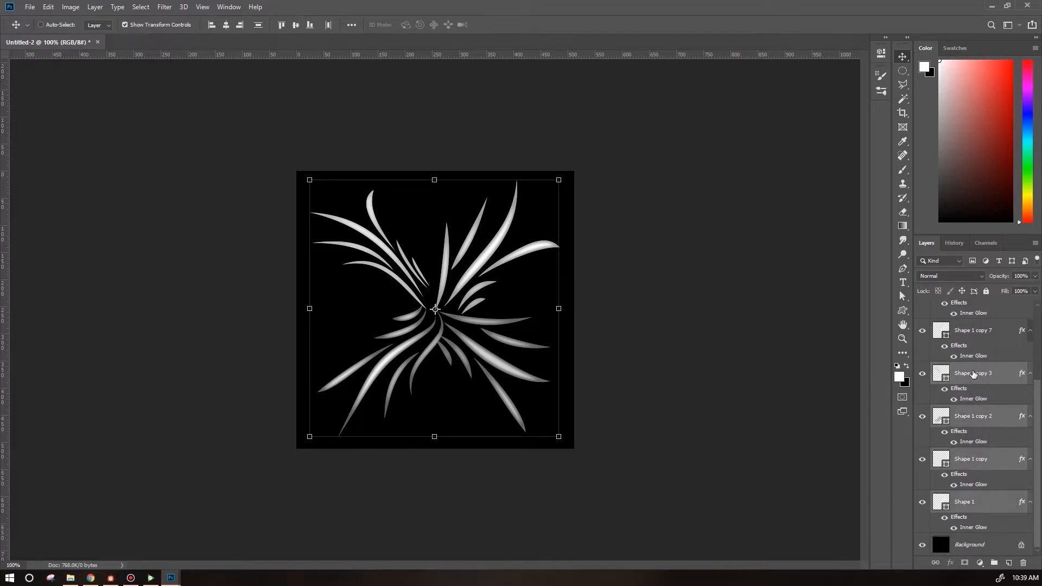
right_click(974, 374)
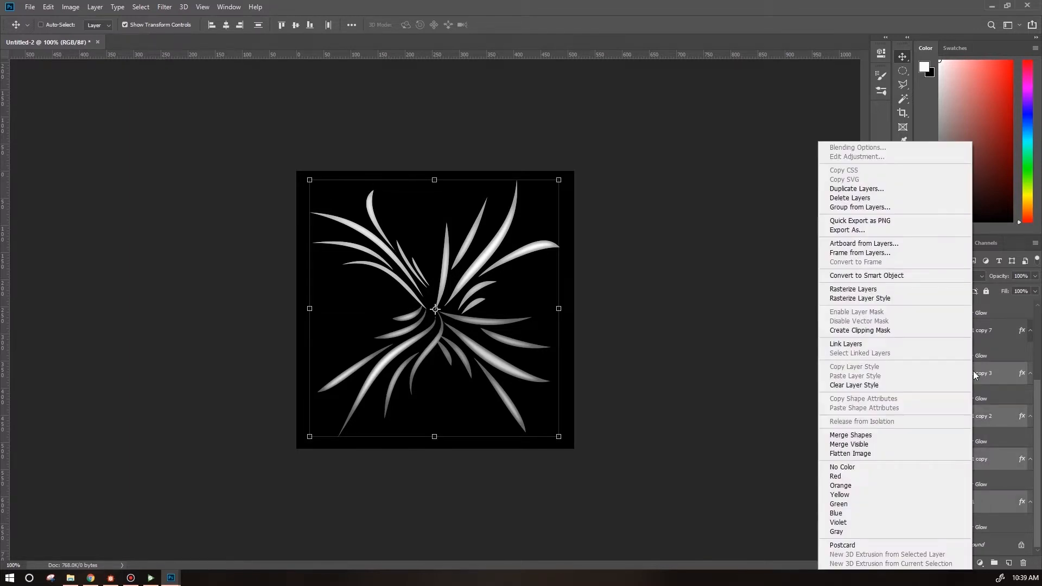
click(891, 279)
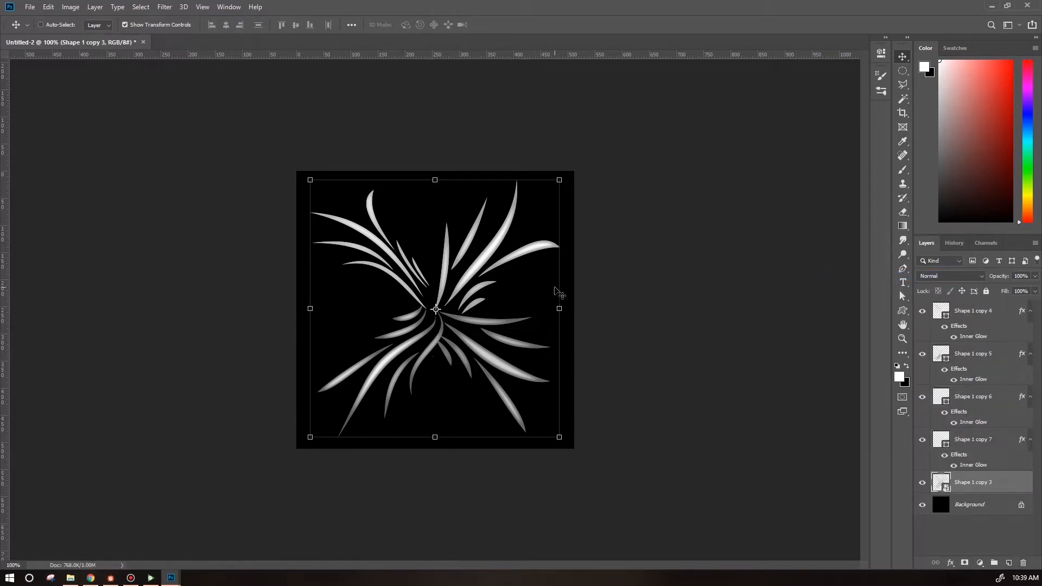
Scale the smart object down to about 74% and shift it toward the lower right.
key(ctrl)
key(ctrl+plus)
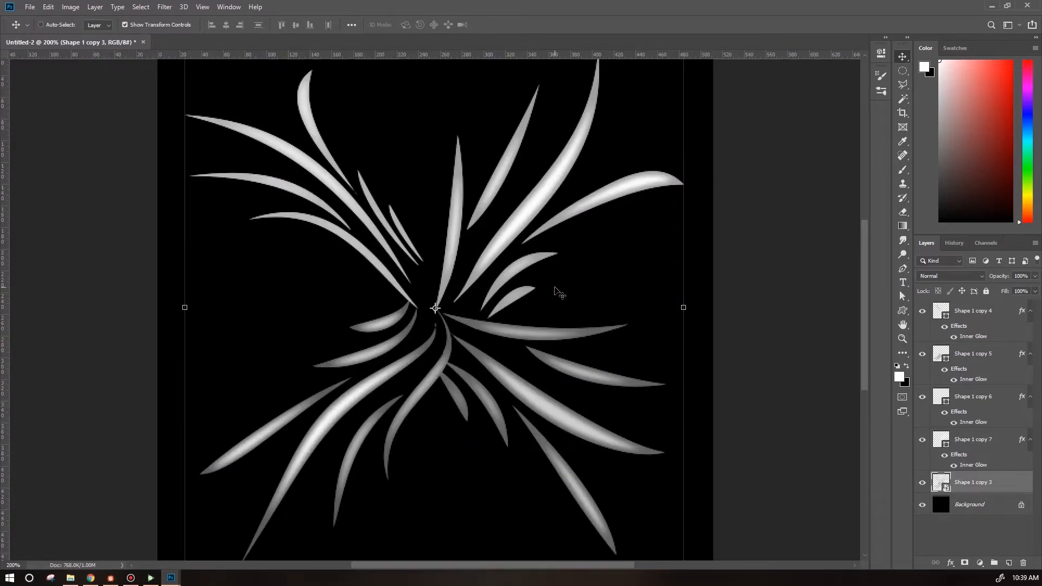
key(ctrl+minus)
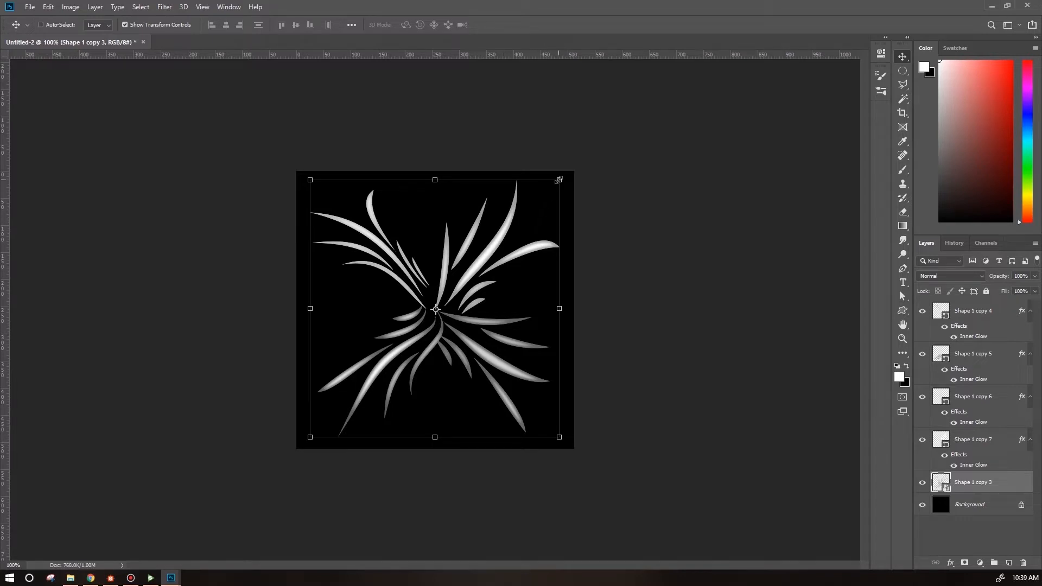
drag(559, 180, 495, 242)
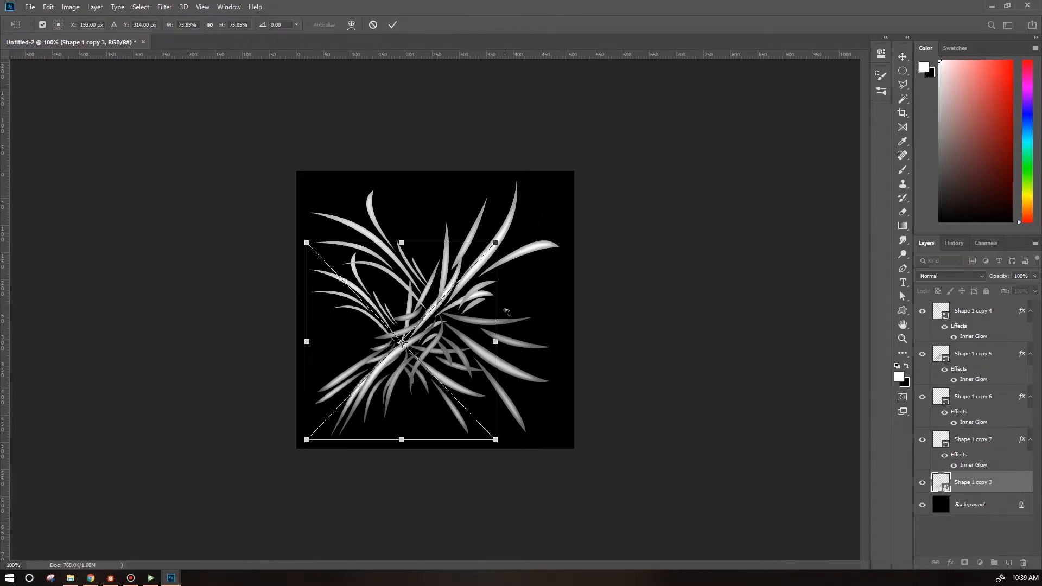
drag(449, 345, 506, 352)
key(Return)
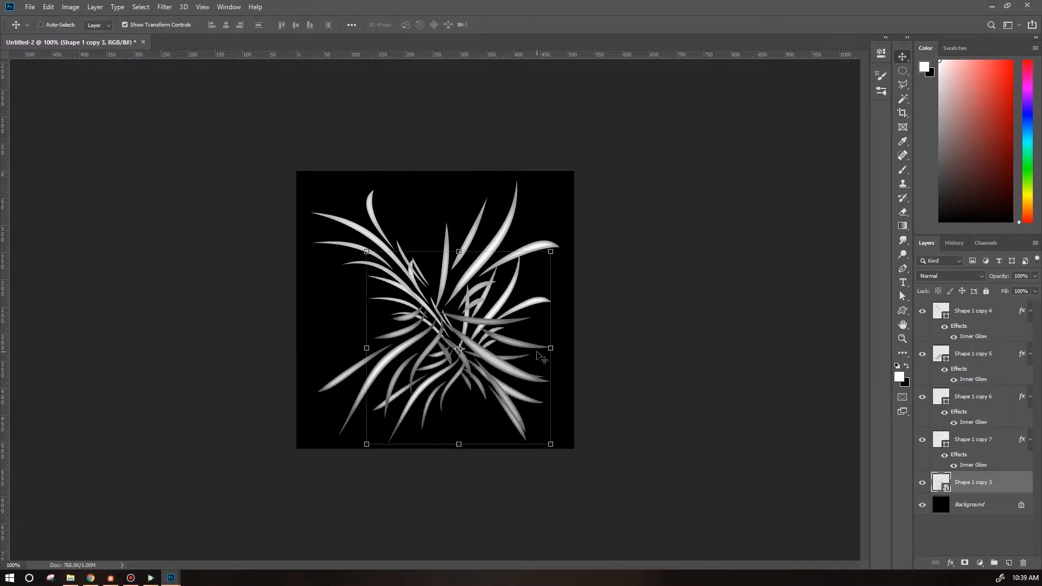
Scale the smart object further down to about 57% and reposition it.
mouse_move(521, 300)
mouse_down()
mouse_move(530, 292)
mouse_move(527, 305)
mouse_move(512, 304)
mouse_up()
drag(535, 252, 494, 297)
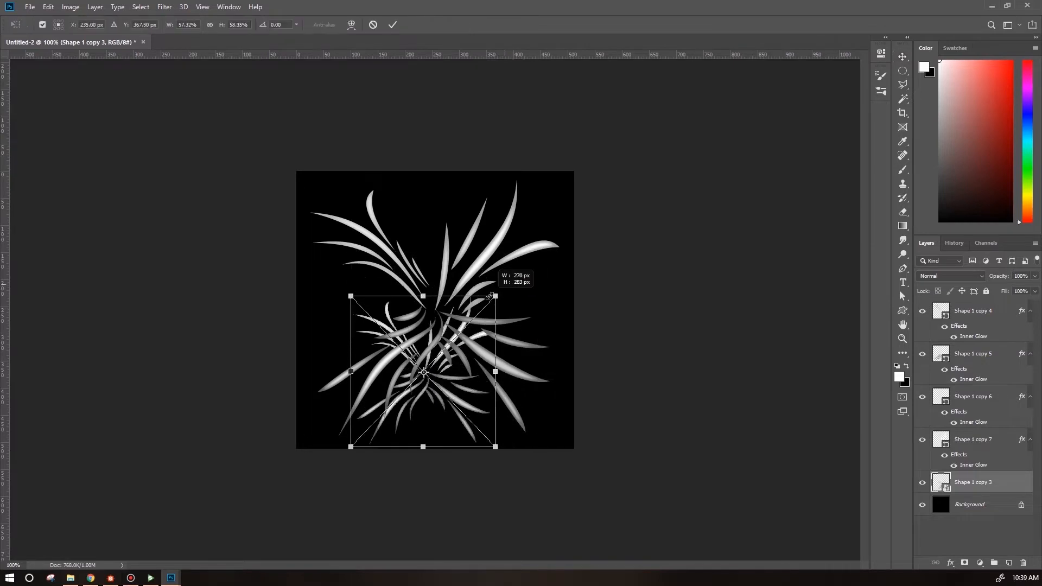
drag(449, 407, 472, 388)
key(Return)
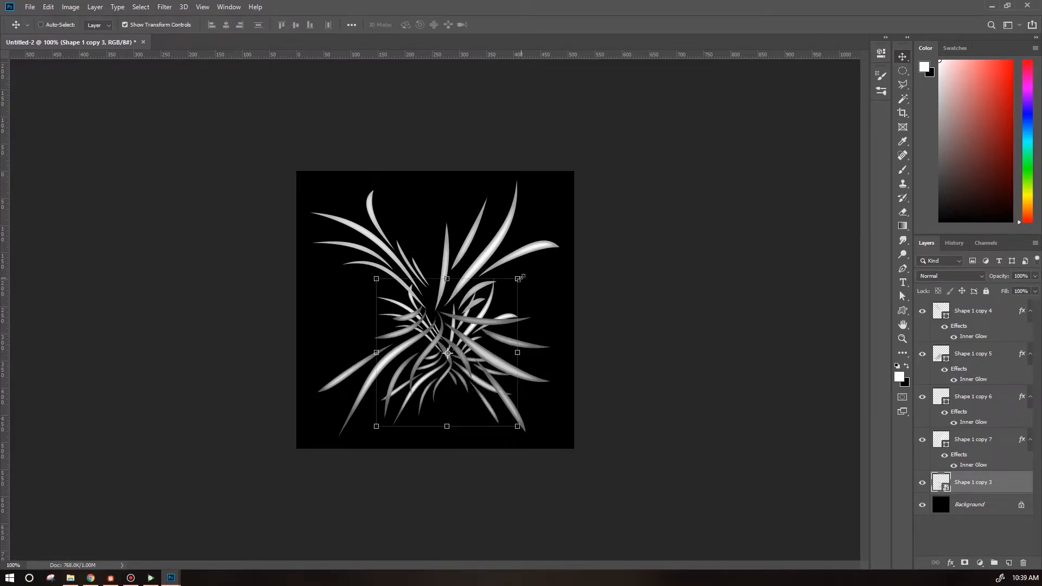
Scale the smart object up to about 117% around the canvas center.
drag(519, 279, 672, 118)
drag(581, 251, 522, 277)
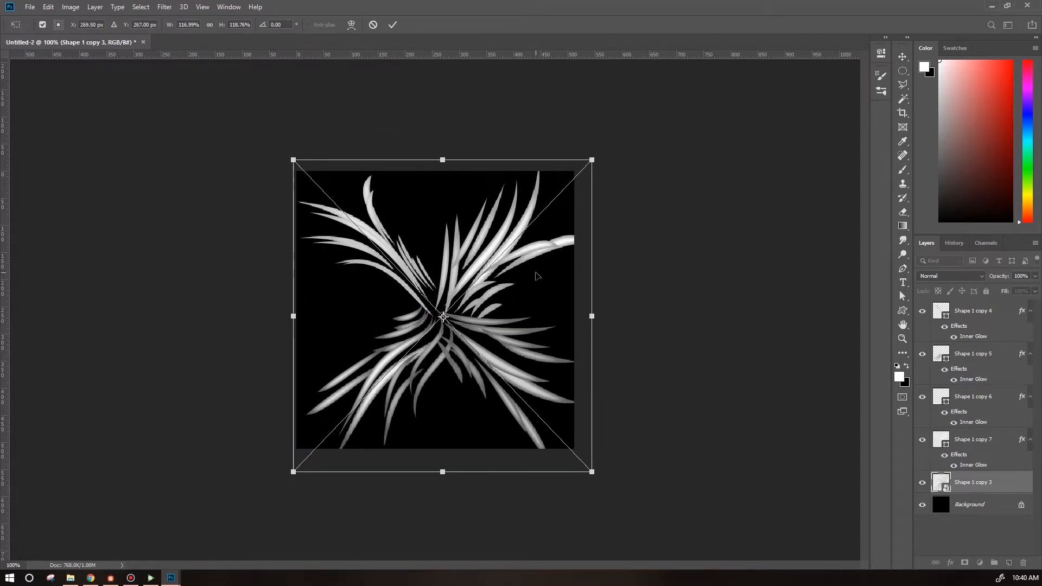
key(Return)
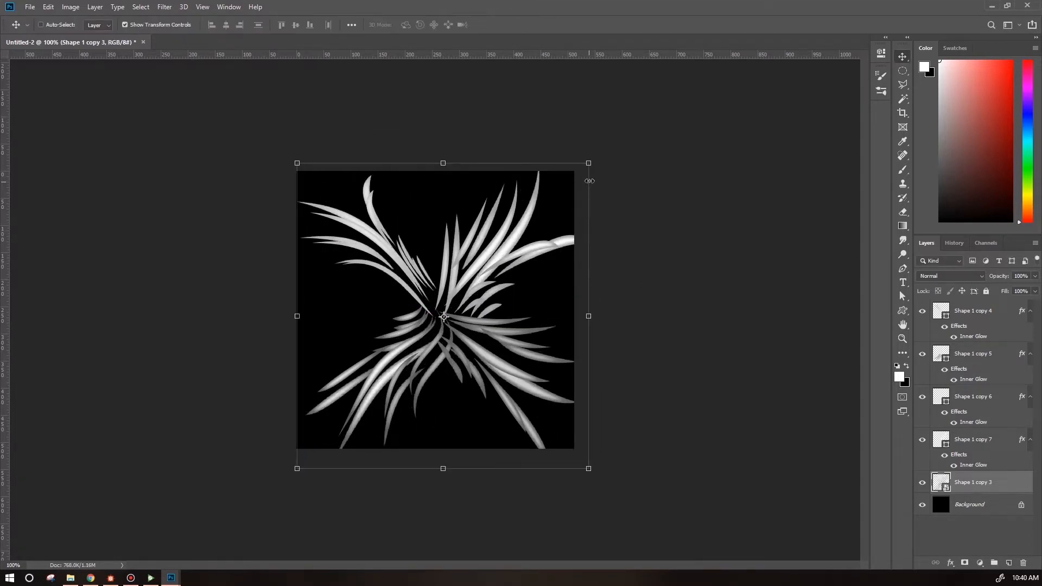
Rotate the smart object about 37° and scale it to about 86% by 82% of its size.
drag(590, 163, 552, 201)
drag(488, 329, 505, 300)
drag(587, 159, 654, 272)
drag(525, 310, 533, 297)
drag(634, 257, 575, 269)
drag(481, 295, 505, 304)
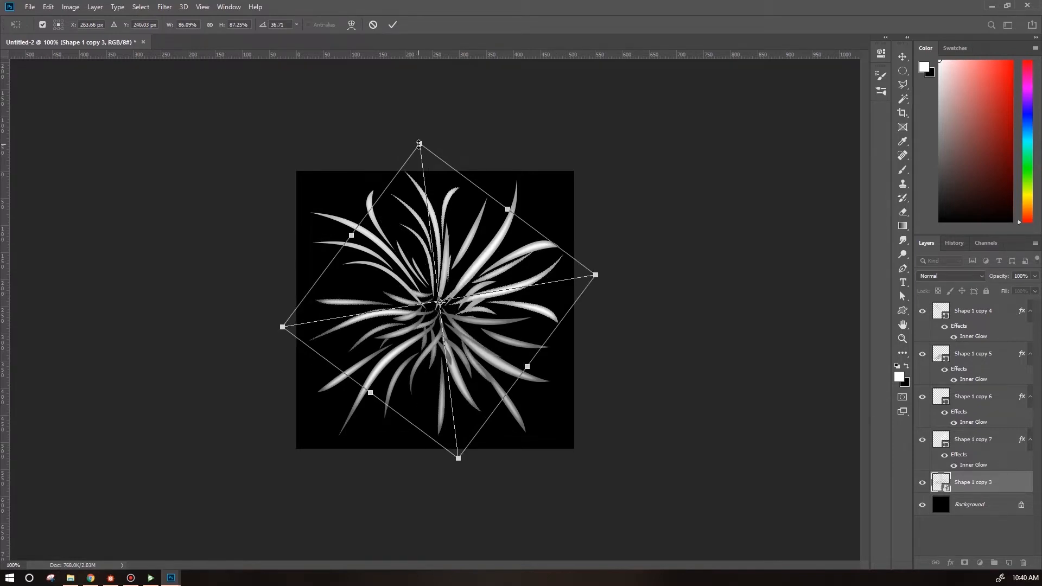
drag(419, 143, 423, 164)
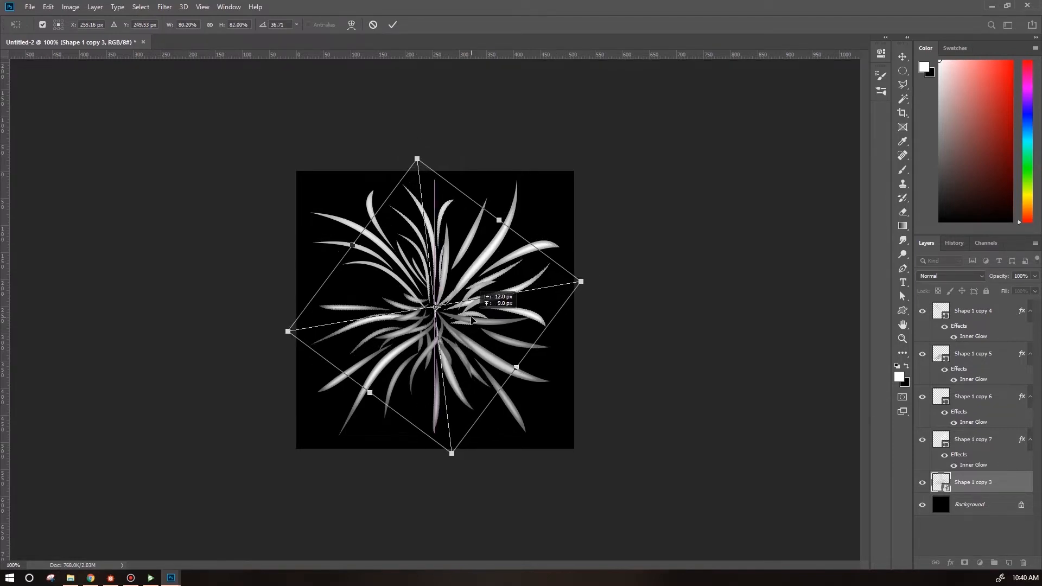
key(Return)
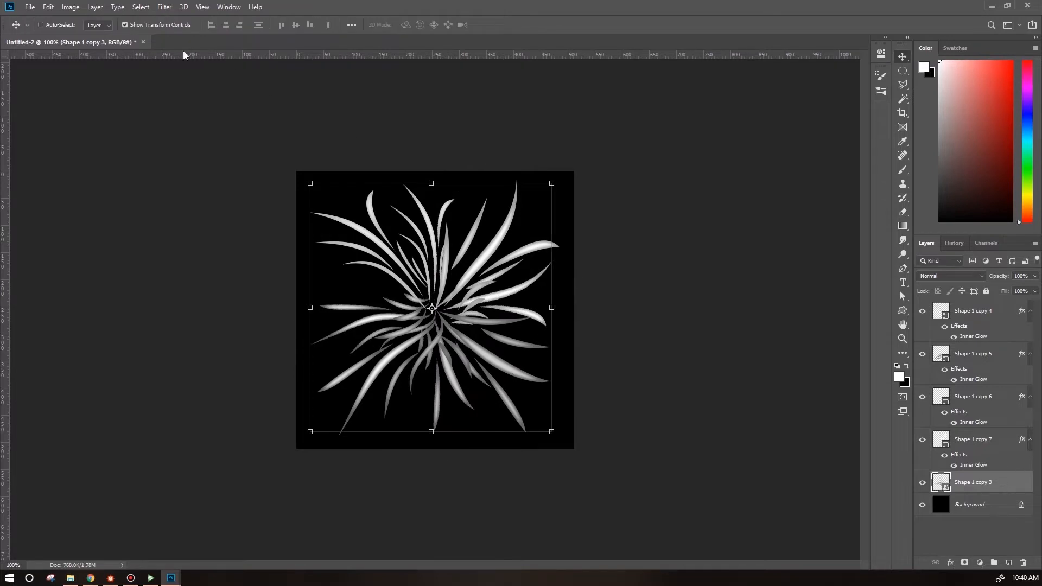
Apply a Hue/Saturation smart filter to the smart object with Lightness set to -58.
click(70, 7)
mouse_move(90, 37)
click(234, 91)
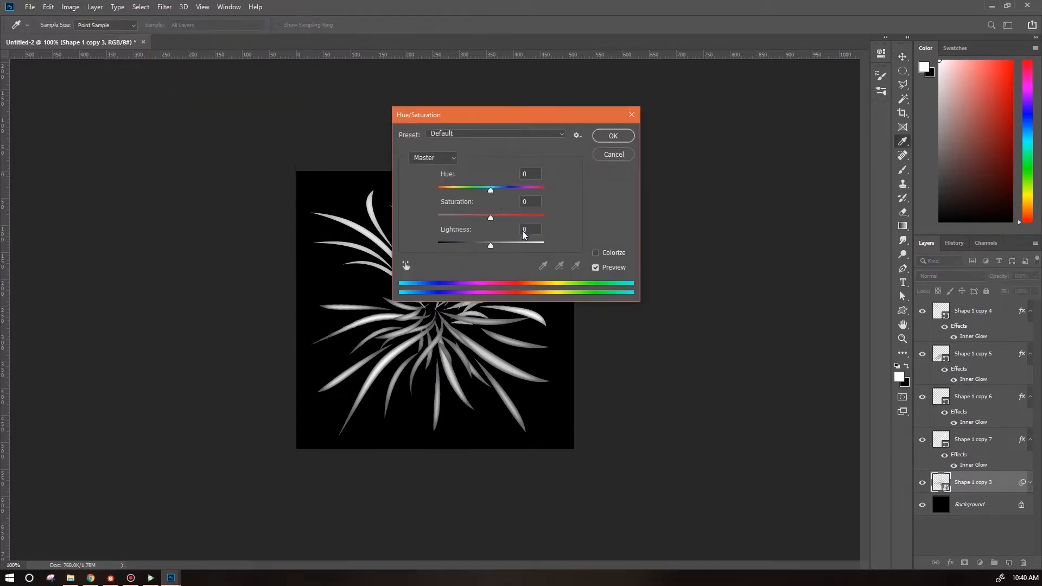
drag(506, 110, 722, 107)
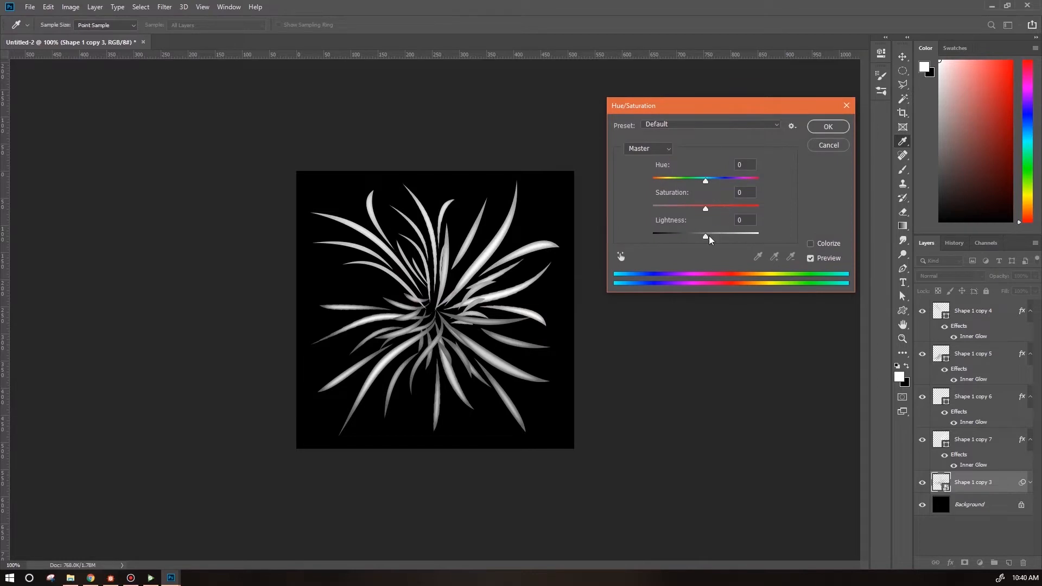
drag(706, 239, 673, 245)
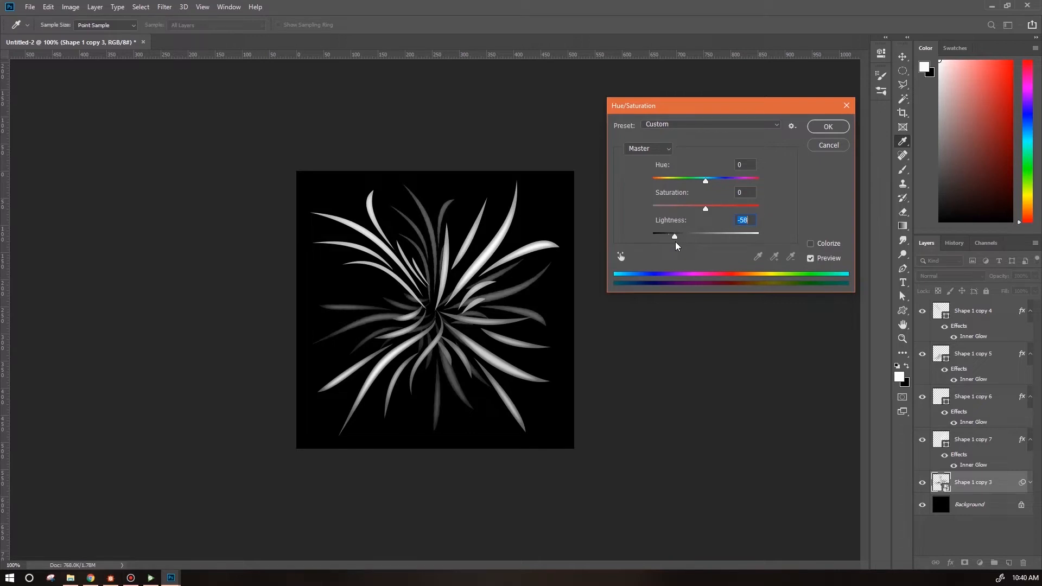
click(828, 126)
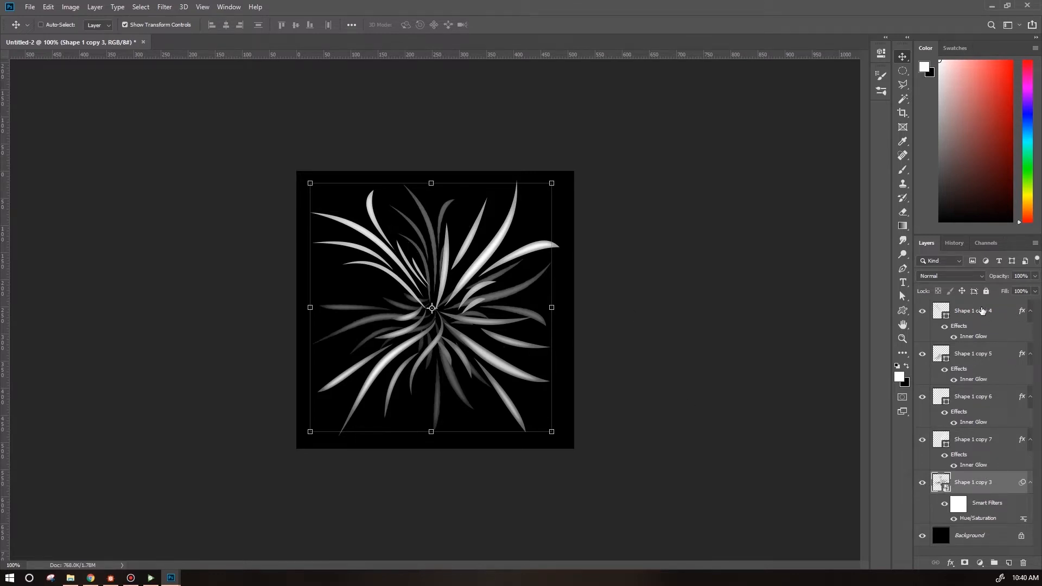
Move and rotate the top duplicated grass copy toward the center of the clump.
click(982, 310)
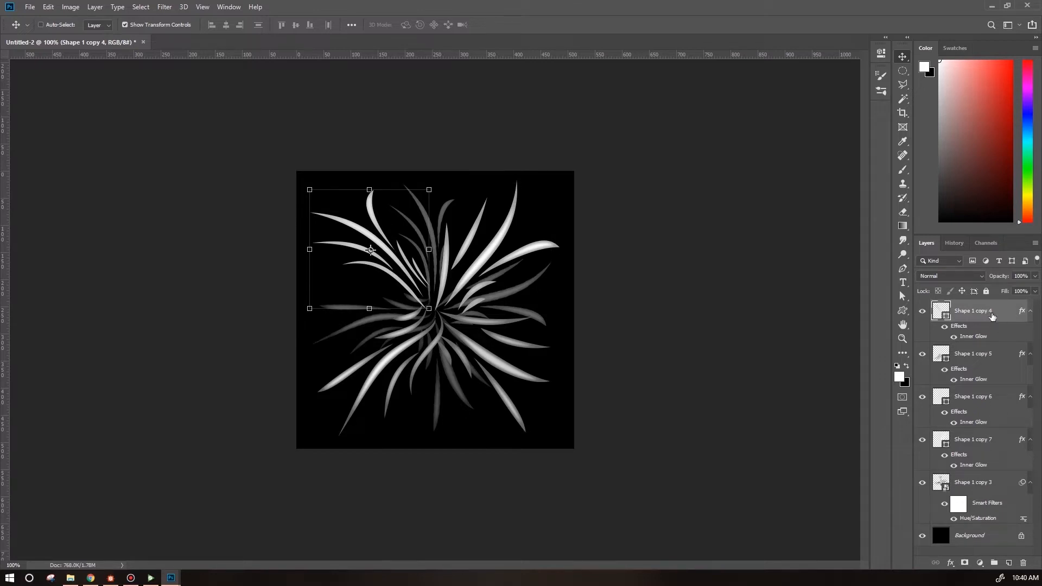
drag(372, 251, 428, 309)
drag(307, 171, 267, 217)
drag(354, 252, 377, 263)
Flip the second duplicated grass copy horizontally, then rotate and place it over the lower-left area.
click(996, 358)
drag(381, 371, 431, 318)
drag(456, 438, 427, 441)
click(48, 7)
mouse_move(96, 249)
click(268, 364)
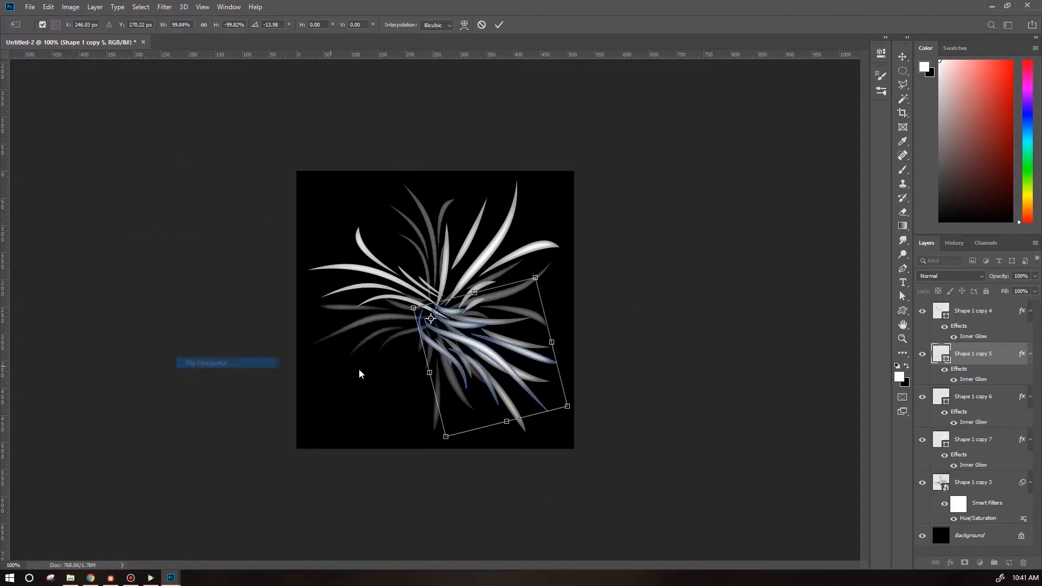
drag(586, 414, 390, 379)
key(Return)
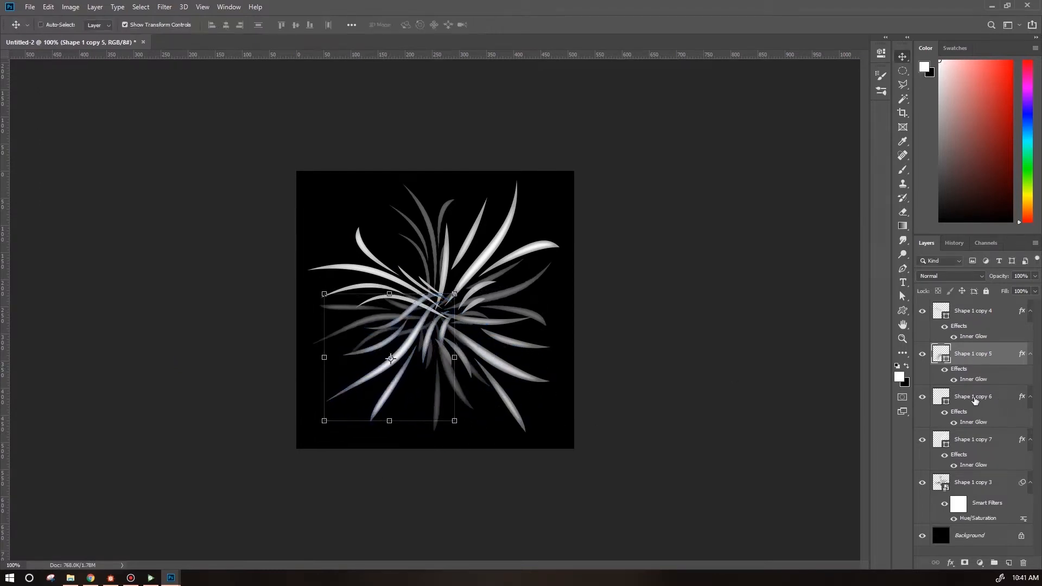
Rotate and reposition the third duplicated grass copy across the right side of the clump.
click(974, 398)
drag(510, 372, 507, 366)
drag(528, 283, 519, 278)
drag(484, 353, 500, 336)
drag(495, 276, 474, 264)
drag(521, 319, 521, 335)
key(Return)
click(71, 7)
click(884, 423)
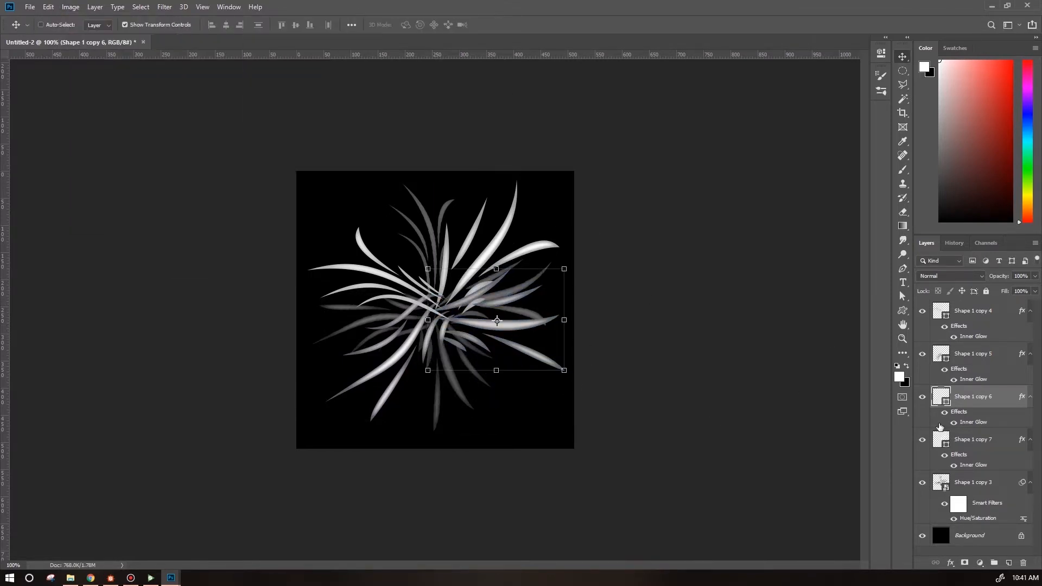
Select the four transformed grass copies and duplicate them.
shift+click(985, 441)
shift+click(979, 311)
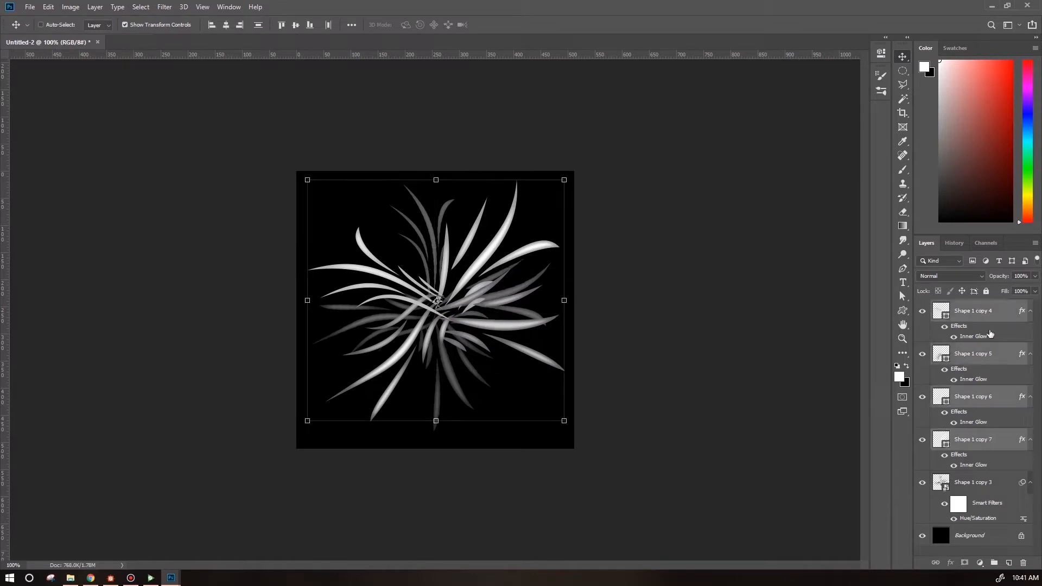
drag(984, 314, 981, 311)
click(1023, 477)
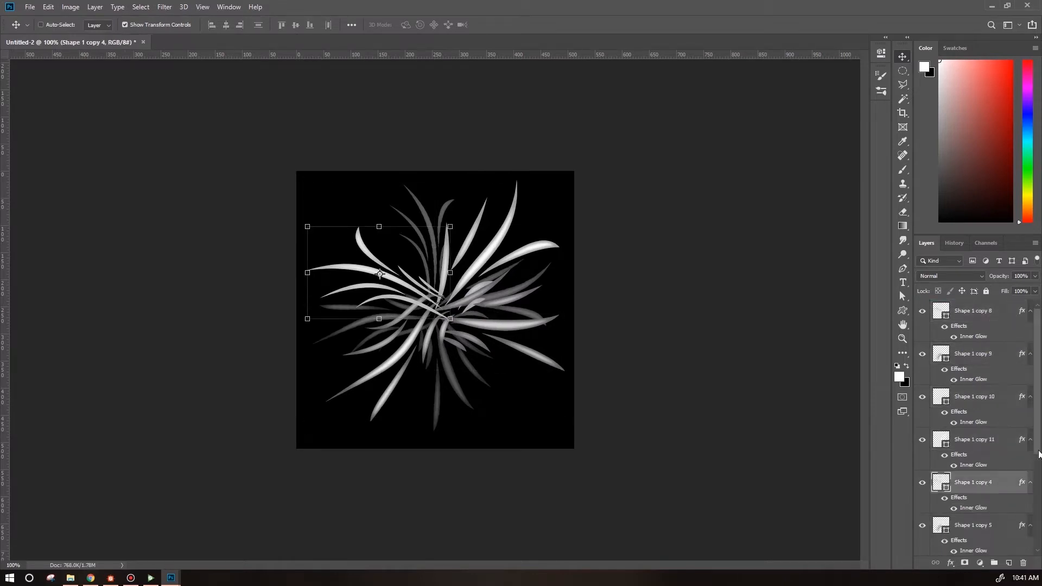
scroll(1039, 454, down, 5)
shift+click(979, 450)
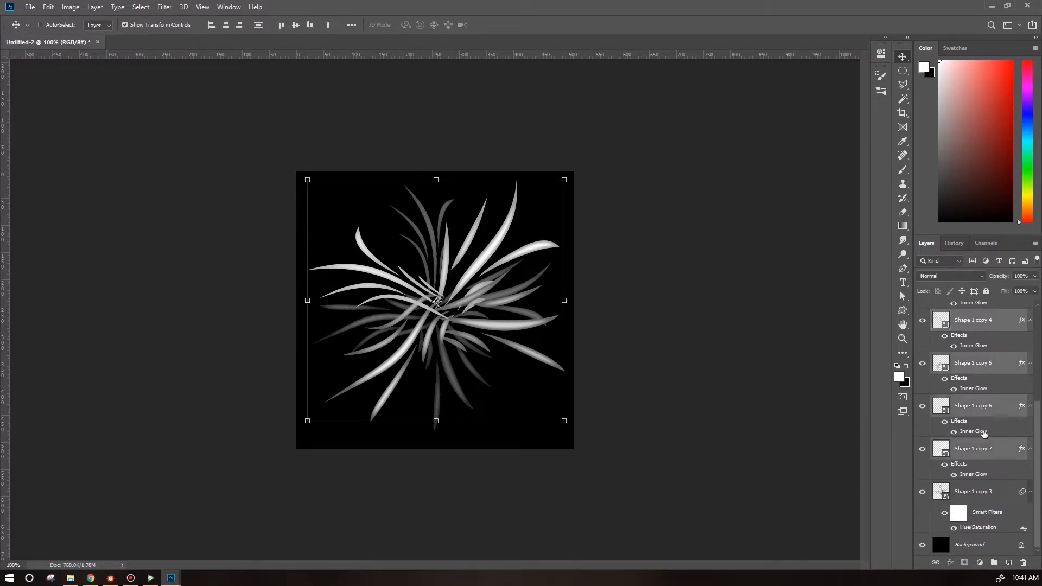
Convert the four original grass copies into one smart object and rotate it to fill gaps in the clump.
right_click(985, 321)
click(899, 280)
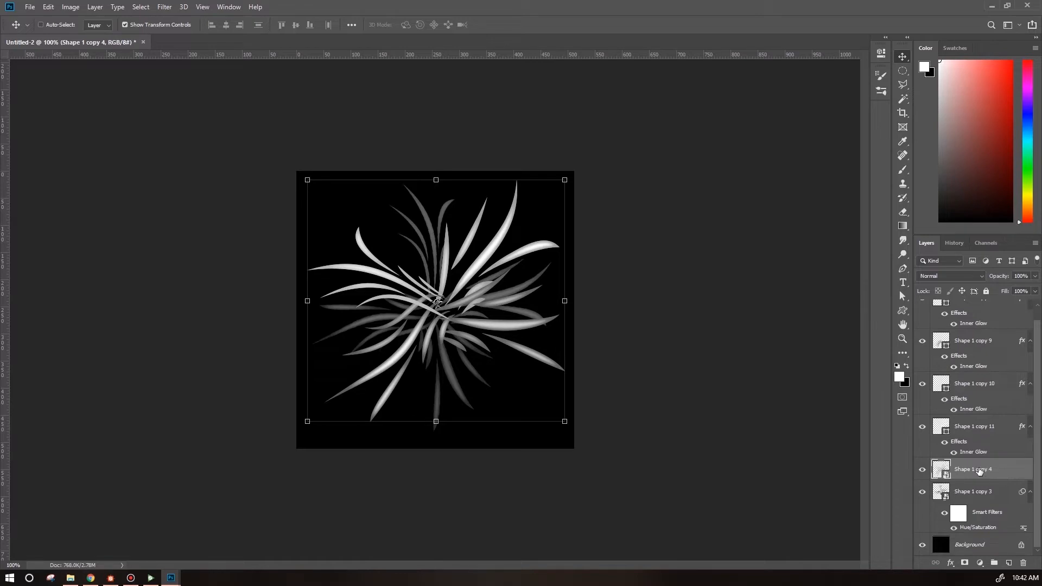
drag(574, 172, 549, 399)
click(49, 7)
mouse_move(89, 247)
click(260, 368)
drag(491, 330, 490, 336)
Group the four duplicated grass copies and hide the new group.
click(1014, 428)
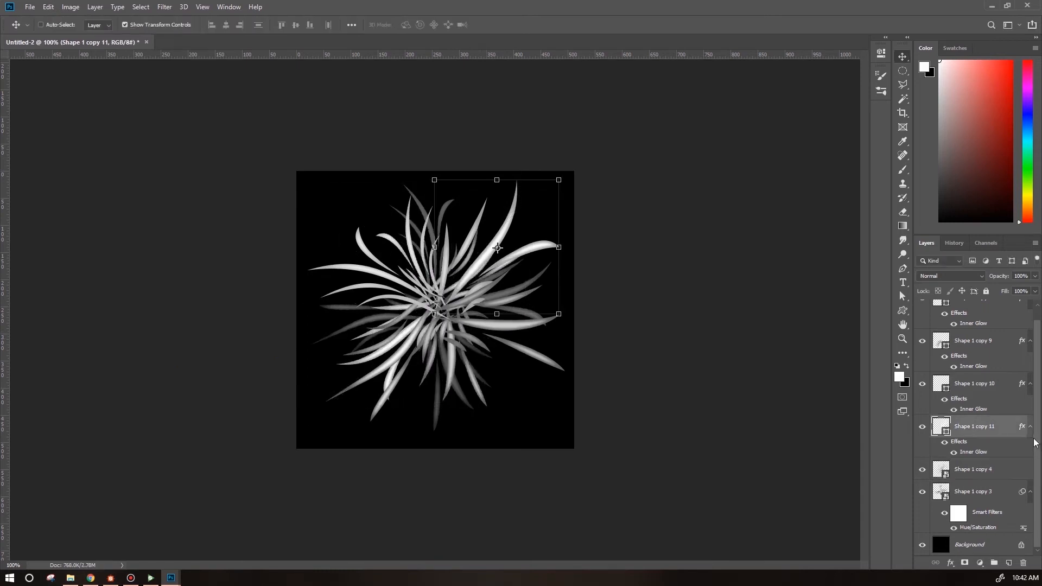
scroll(1017, 363, up, 1)
shift+click(981, 319)
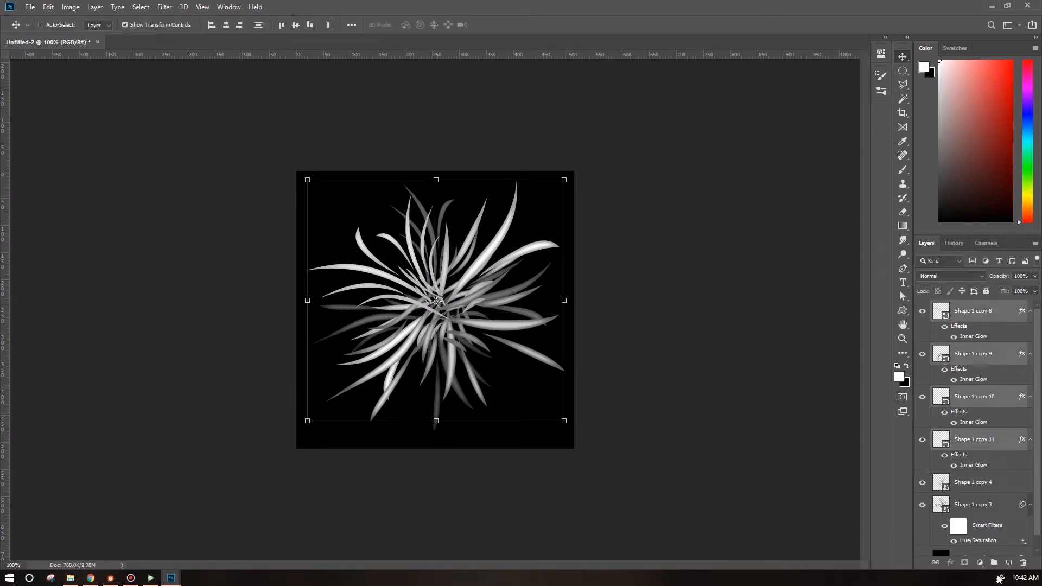
click(995, 565)
click(922, 307)
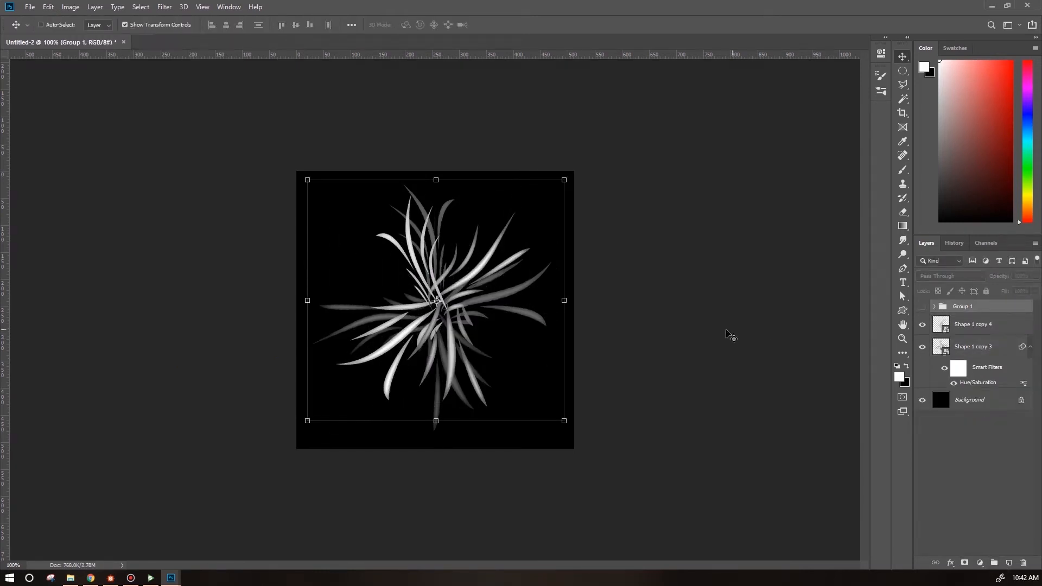
Move the grass smart object slightly upward on the canvas.
click(971, 325)
drag(516, 426, 505, 365)
key(Return)
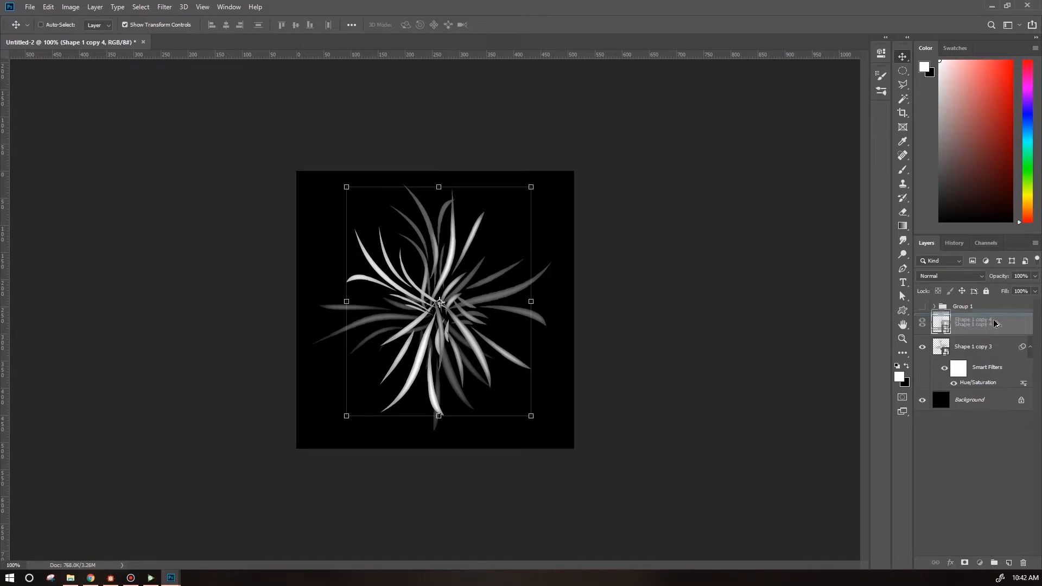
Duplicate the grass smart object and rotate the copy about 17°.
key(ctrl+j)
key(ctrl+t)
drag(551, 190, 493, 170)
drag(479, 335, 491, 337)
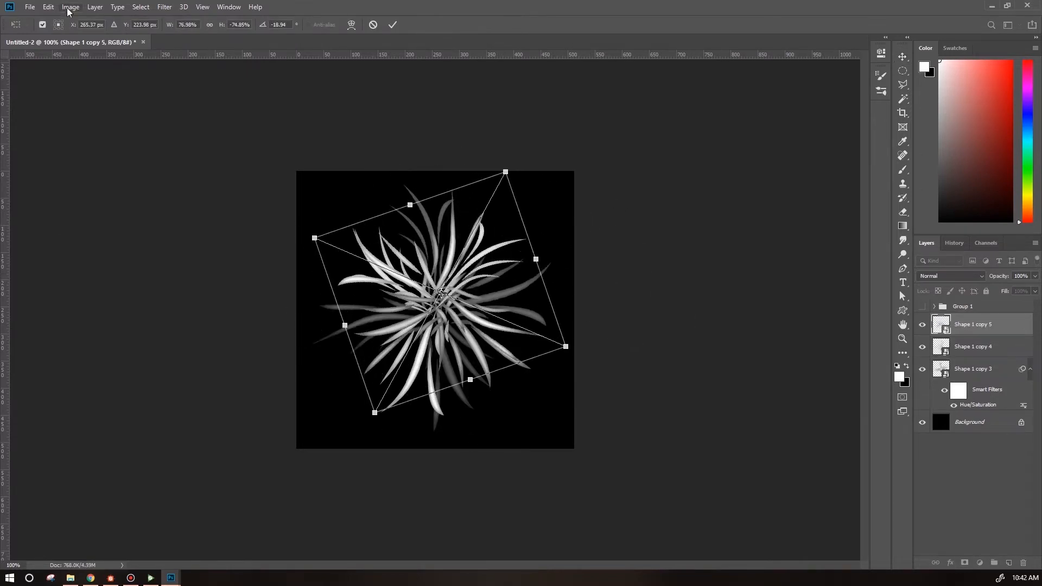
Flip the rotated grass copy and stretch its corners outward to enlarge it across the canvas.
click(48, 7)
mouse_move(79, 246)
click(224, 293)
click(49, 7)
mouse_move(152, 247)
click(224, 317)
drag(370, 219, 301, 142)
drag(366, 416, 289, 474)
drag(558, 350, 572, 449)
drag(497, 174, 574, 173)
key(Return)
Hide the enlarged copy and darken the original grass clump with a Hue/Saturation lightness of -31.
click(922, 325)
click(973, 346)
click(71, 6)
mouse_move(81, 34)
click(226, 92)
drag(706, 236, 691, 240)
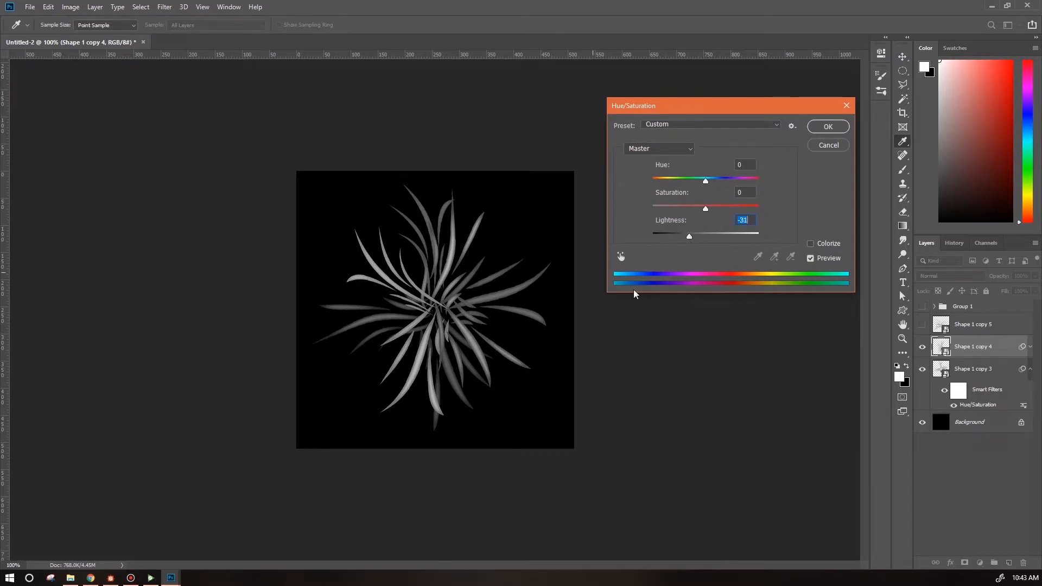
click(826, 129)
Show the enlarged grass copy and darken it with a Hue/Saturation lightness reduction.
click(922, 326)
click(966, 325)
click(74, 7)
mouse_move(88, 34)
click(208, 90)
drag(705, 236, 691, 237)
click(826, 128)
Apply an additional Hue/Saturation darkening to each of the three grass clump layers.
click(973, 431)
click(71, 7)
click(209, 90)
click(826, 128)
click(973, 378)
click(71, 7)
click(208, 90)
click(826, 128)
click(973, 324)
click(72, 7)
click(208, 89)
click(826, 128)
Draw a small Flower 7 custom shape, about 36 by 39 px, at the clump's center.
key(v)
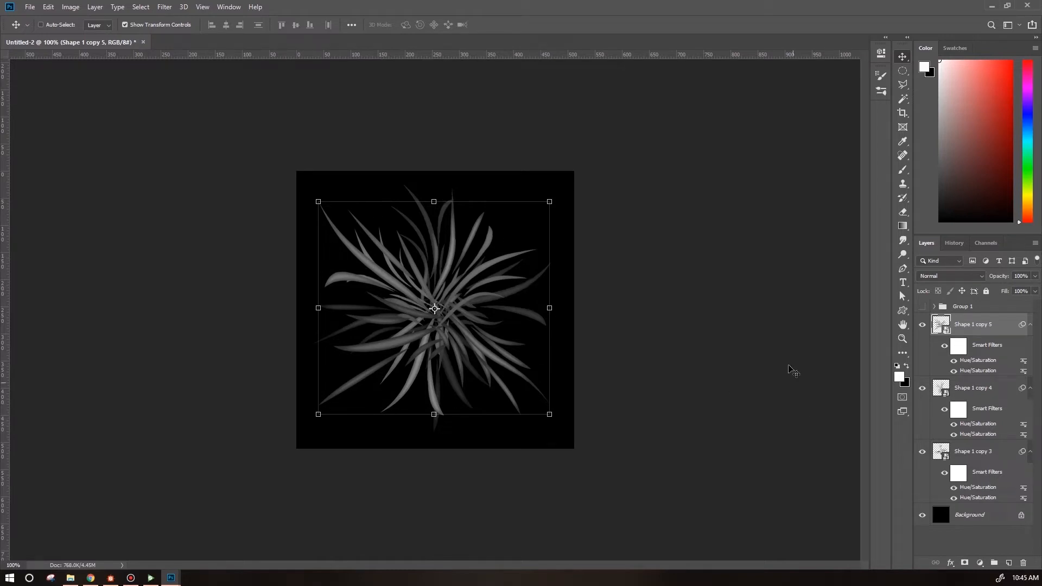
click(905, 310)
click(418, 25)
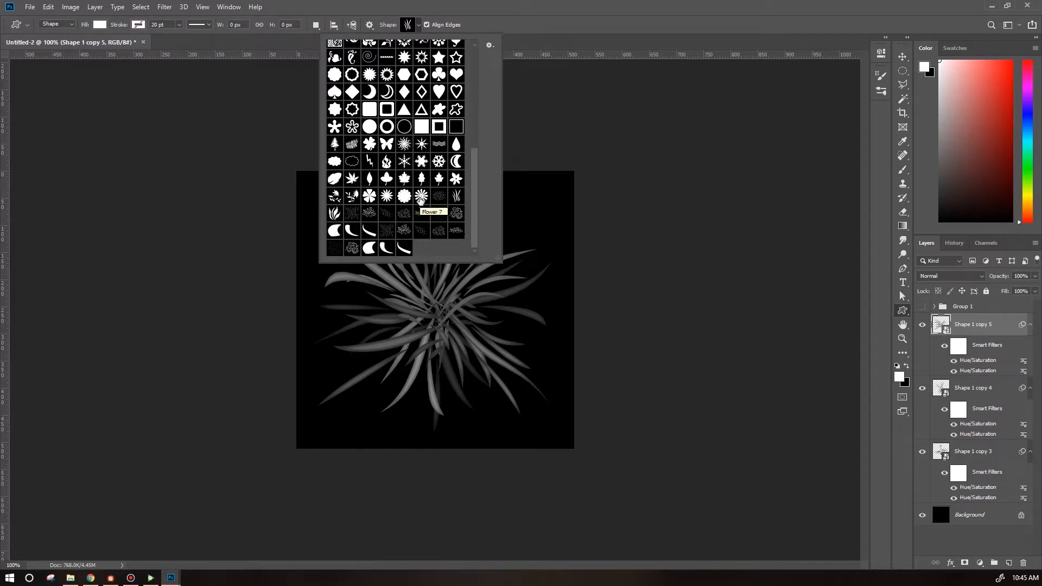
click(421, 198)
click(464, 11)
drag(436, 308, 473, 349)
click(902, 57)
key(ctrl+t)
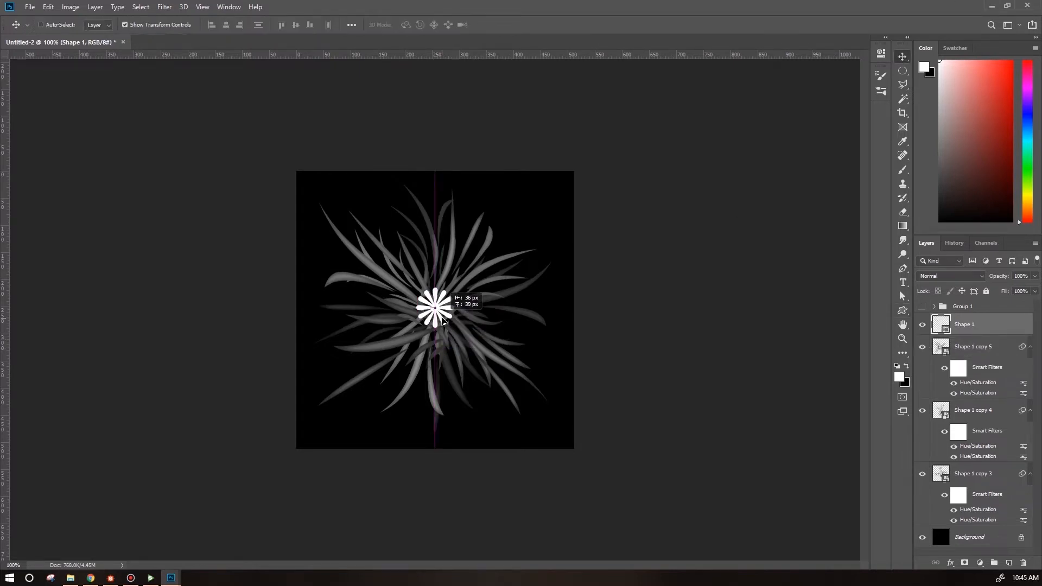
click(49, 6)
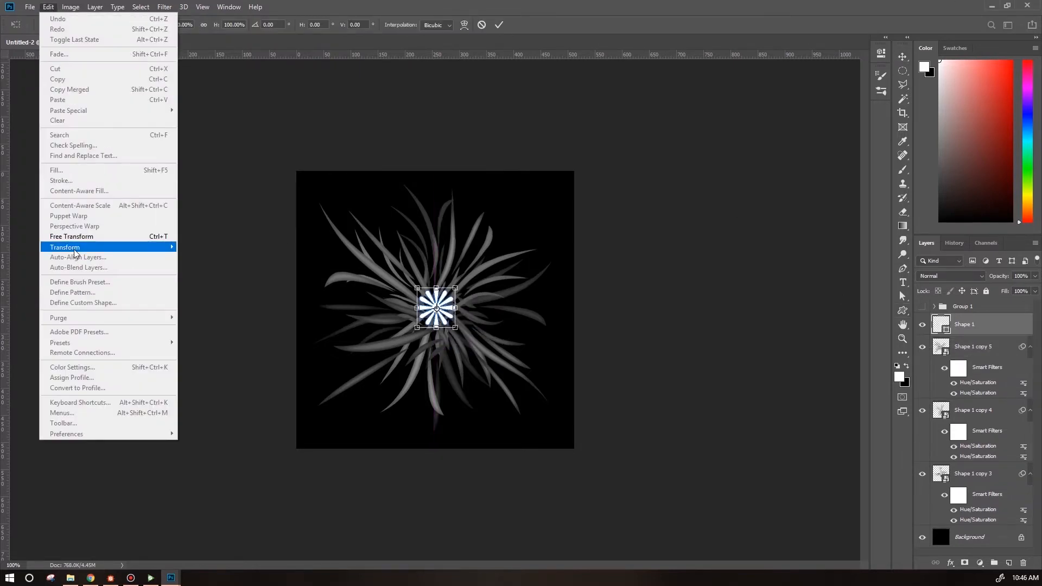
mouse_move(98, 248)
click(203, 316)
drag(417, 328, 397, 358)
drag(418, 289, 383, 259)
drag(456, 288, 479, 248)
drag(456, 329, 488, 363)
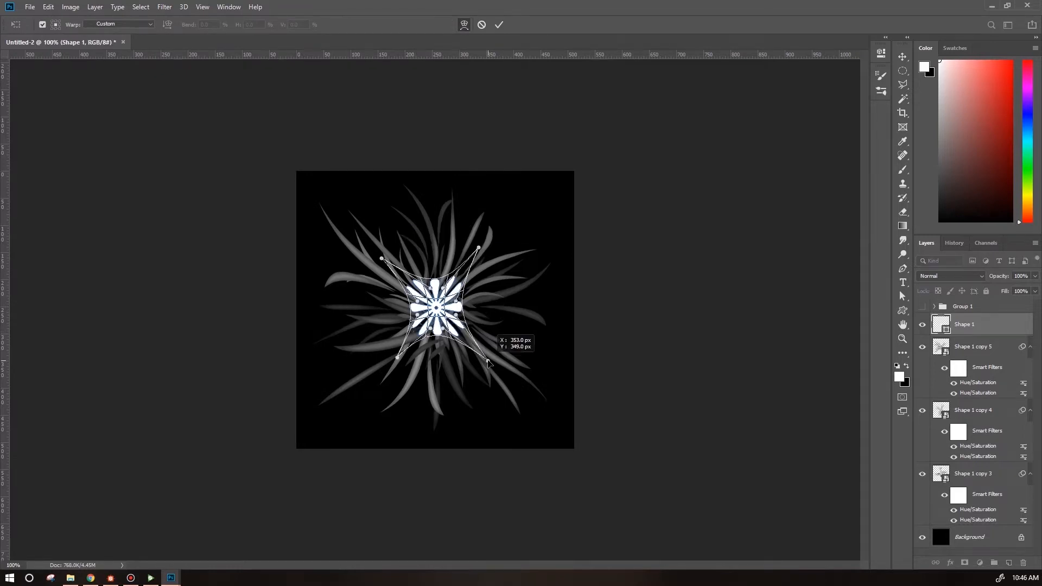
key(Escape)
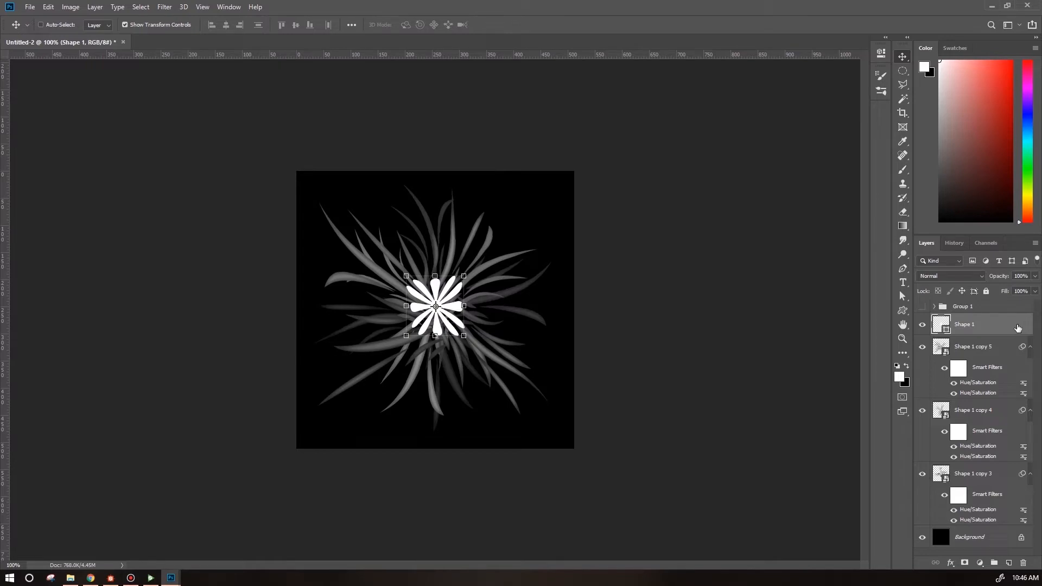
Add an Inner Glow to the flower shape with Edge source, 36% choke, 6 px size and a grey glow colour.
double_click(1014, 324)
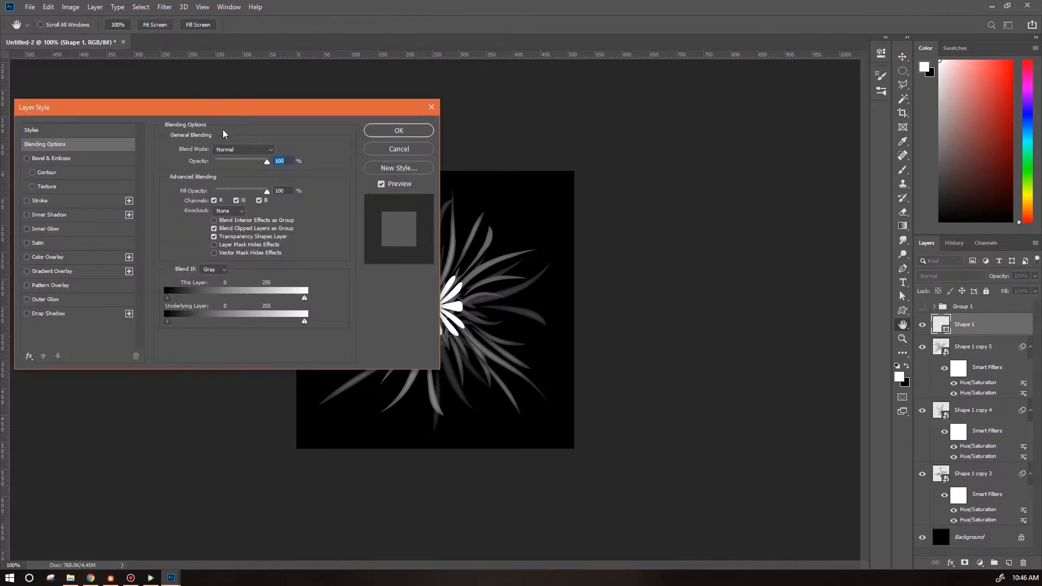
click(26, 229)
drag(264, 111, 797, 92)
click(600, 211)
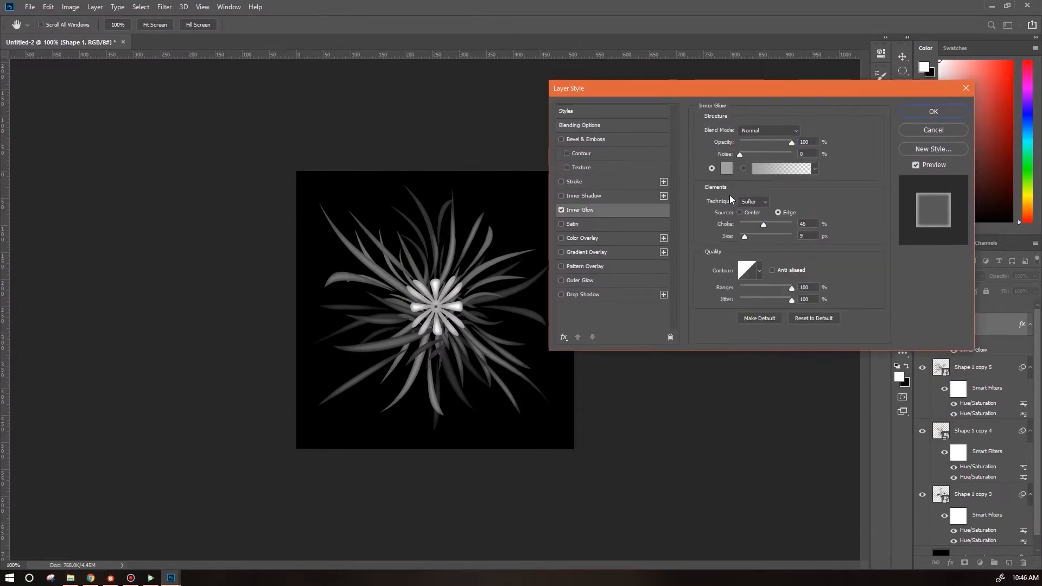
click(740, 213)
click(726, 168)
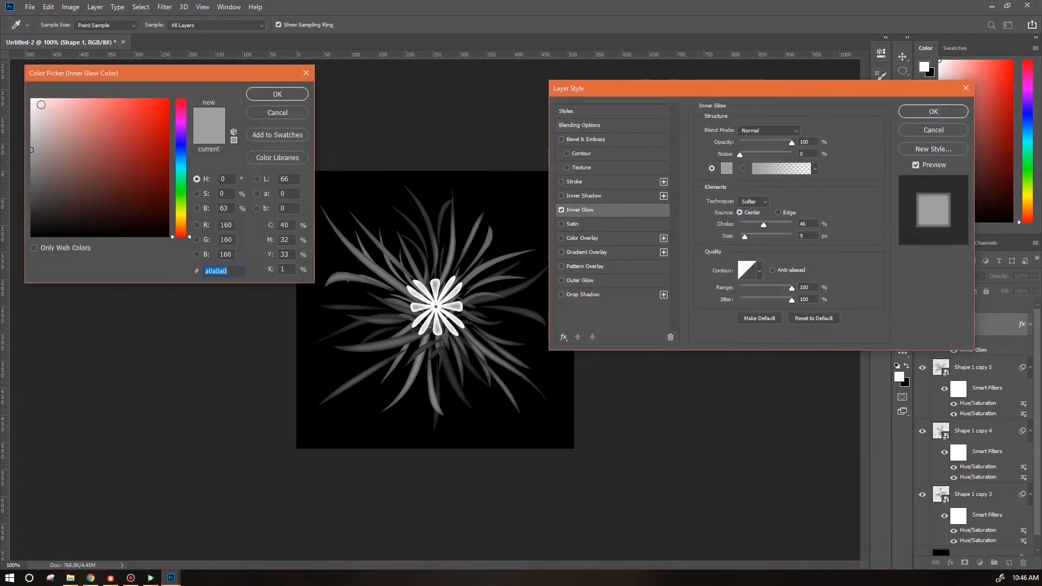
click(31, 100)
click(292, 117)
click(778, 213)
drag(764, 224, 759, 225)
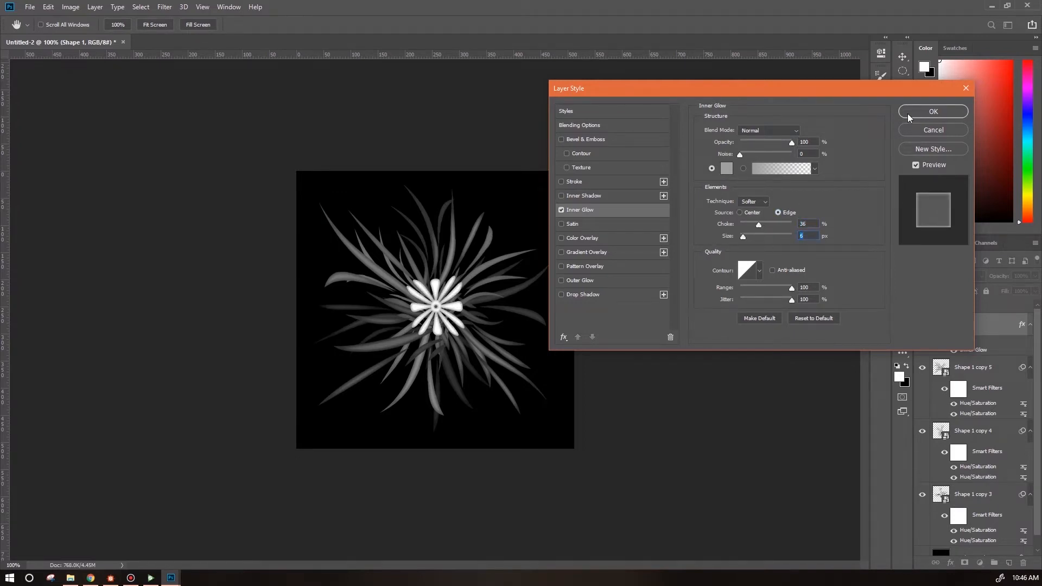
click(912, 114)
double_click(996, 351)
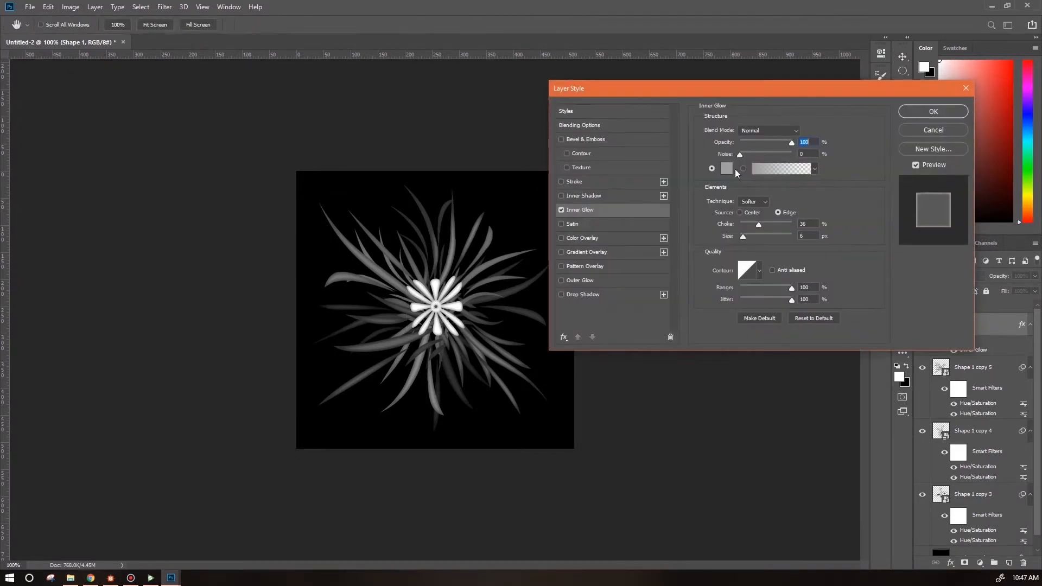
click(726, 169)
click(34, 183)
click(277, 95)
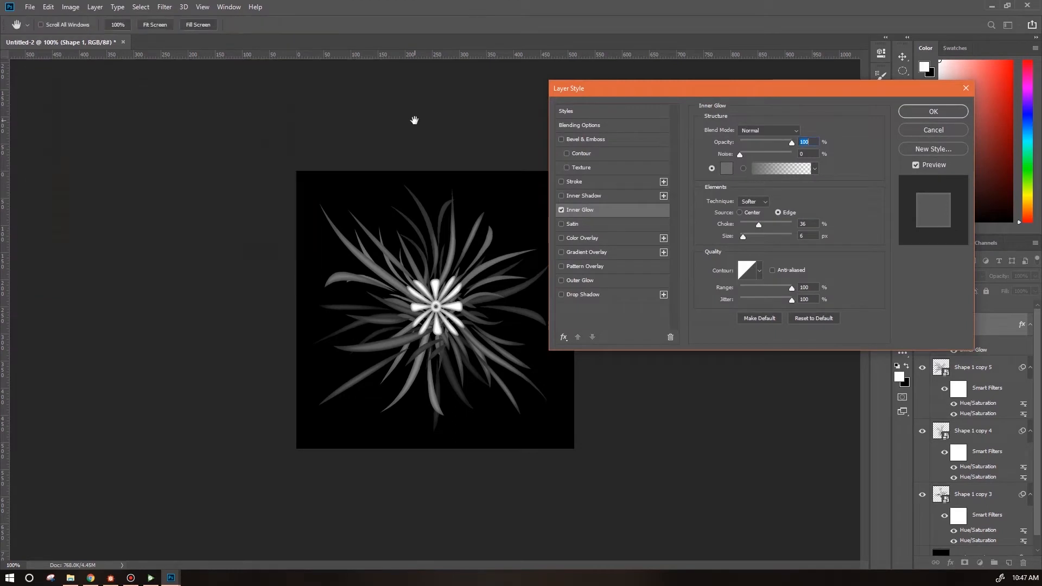
click(933, 112)
Duplicate the flower shape and rotate the copy about 27°.
key(ctrl+j)
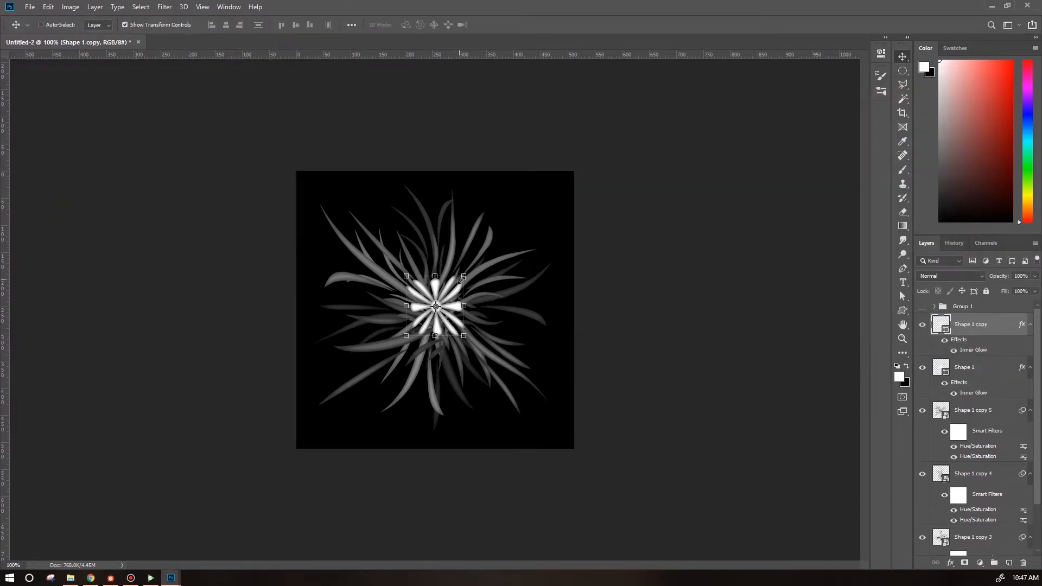
drag(463, 277, 482, 295)
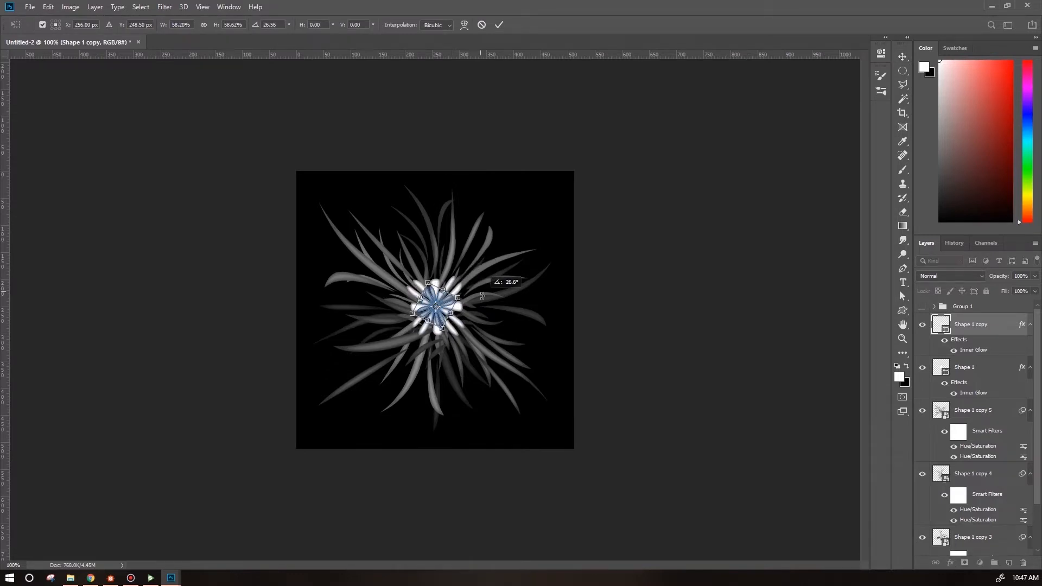
click(997, 373)
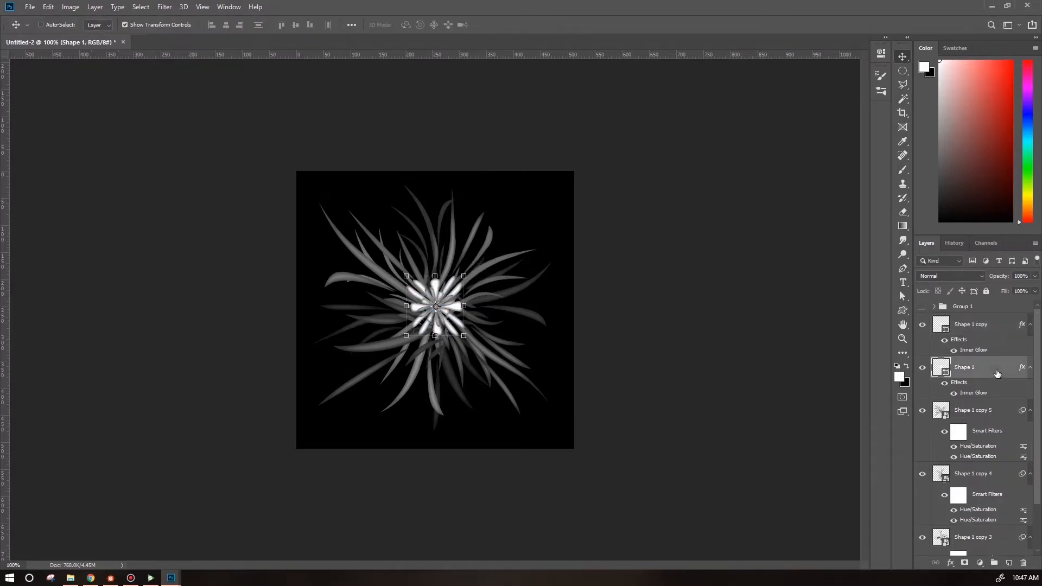
Add a new layer and make a small feathered circular selection at the flower's center.
key(ctrl+plus)
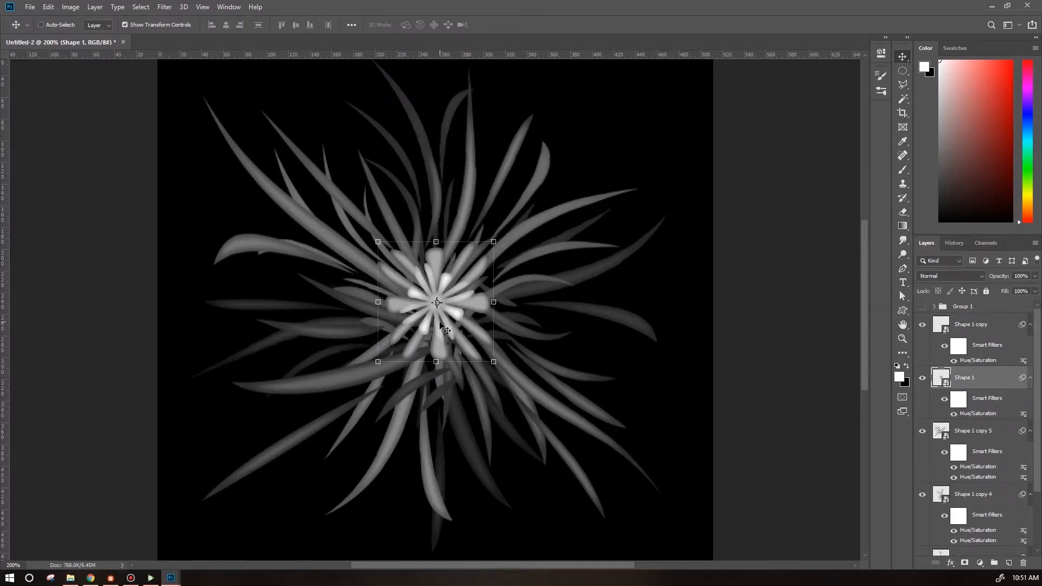
key(alt+bracketright)
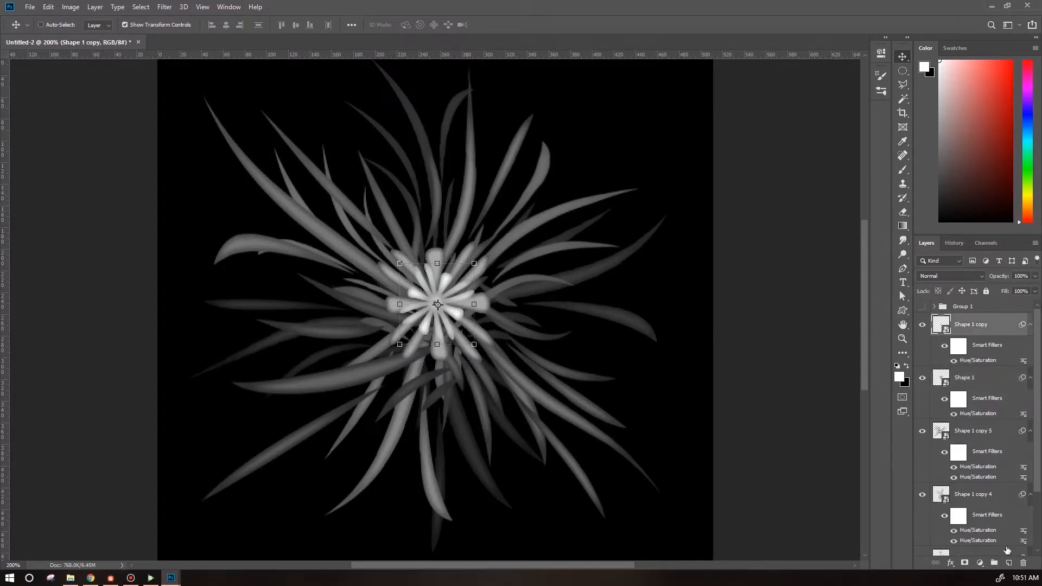
click(1007, 565)
click(901, 71)
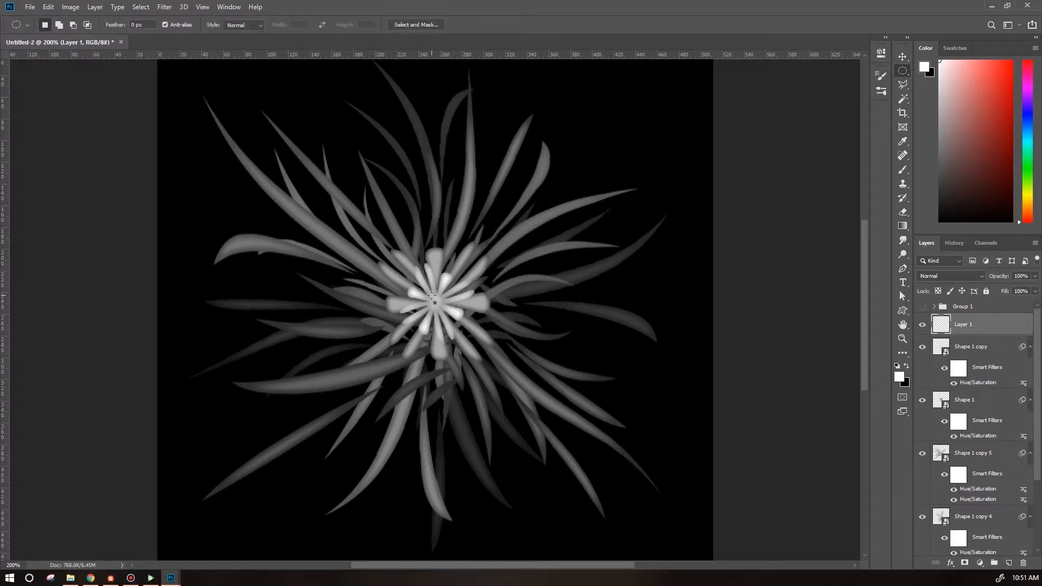
drag(430, 296, 440, 309)
click(415, 25)
drag(891, 330, 901, 331)
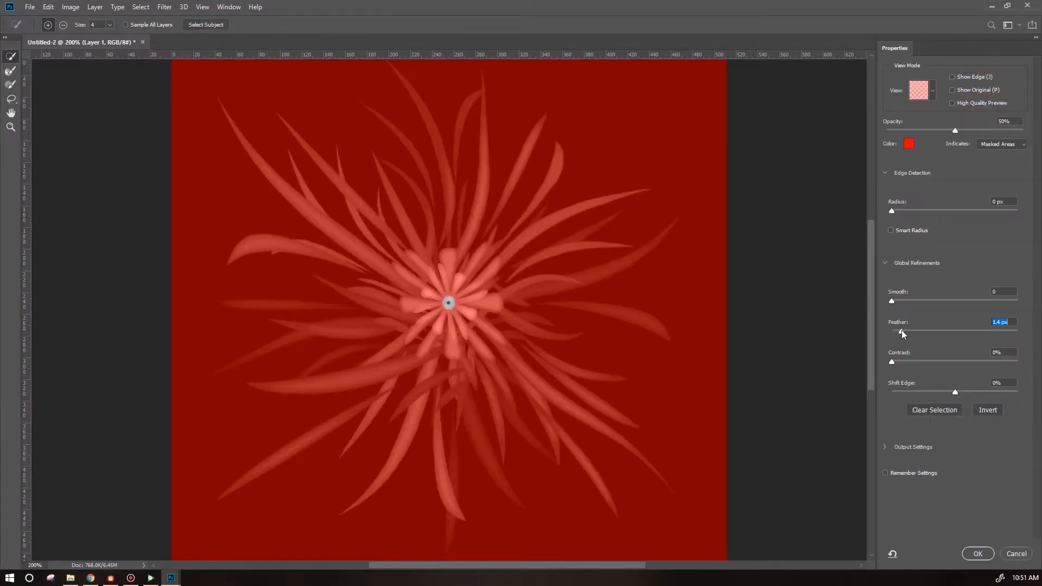
click(970, 558)
Fill the circular selection with white.
right_click(440, 313)
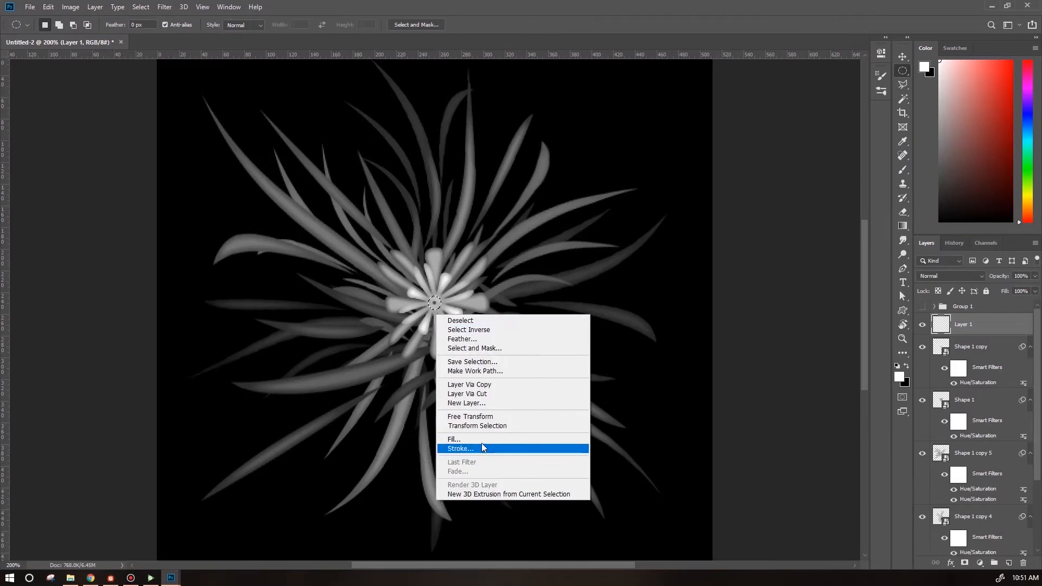
click(482, 442)
click(160, 112)
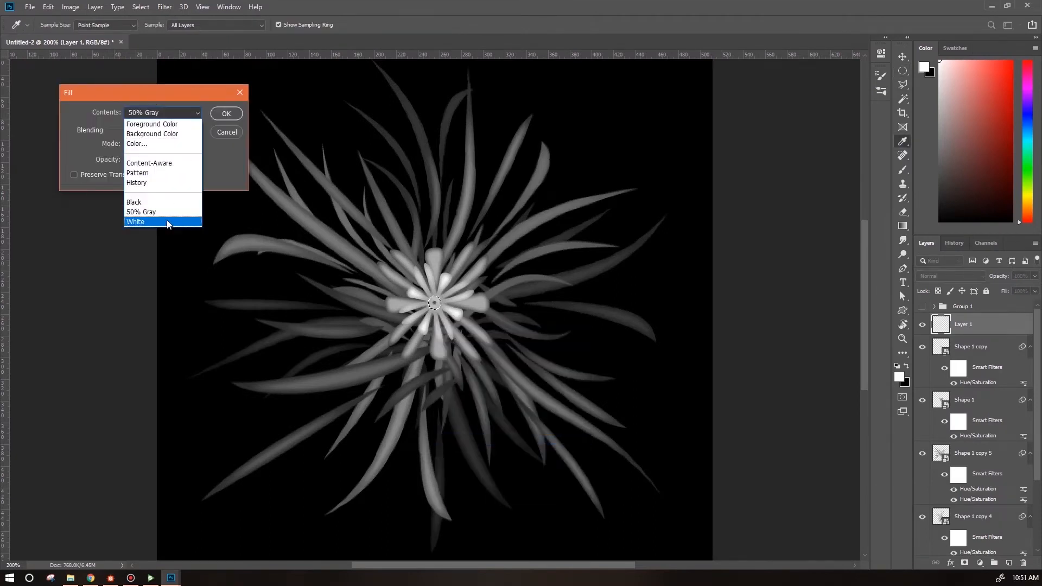
click(166, 223)
click(225, 113)
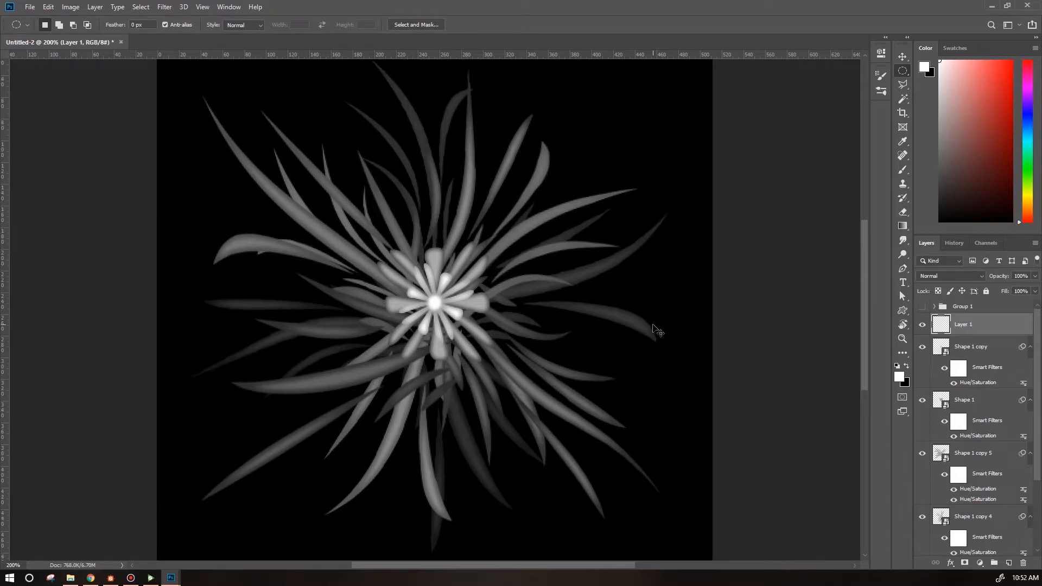
Group all the clump and flower layers and name the group tuft1.
key(ctrl+minus)
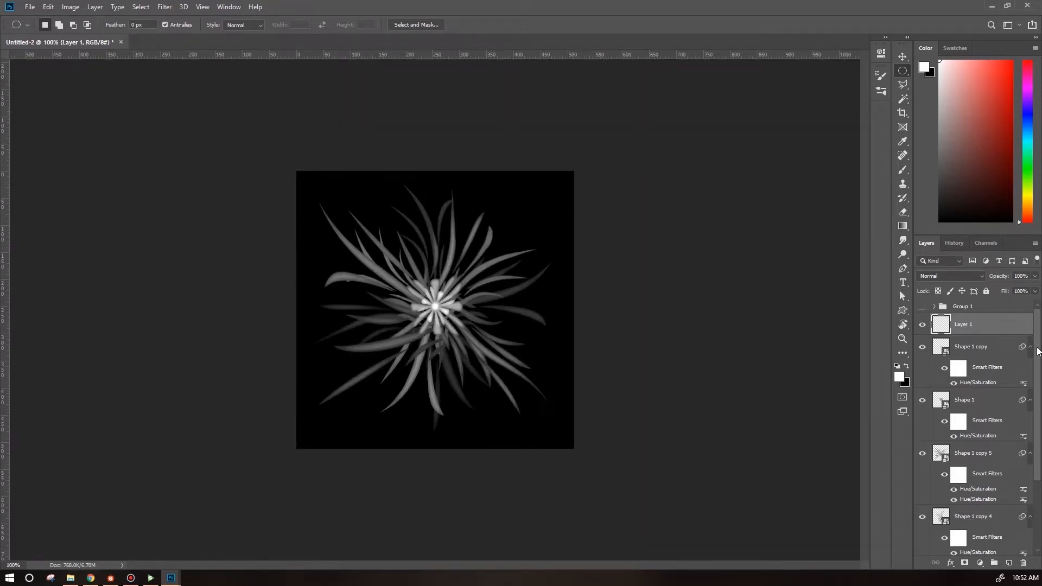
scroll(1040, 369, down, 3)
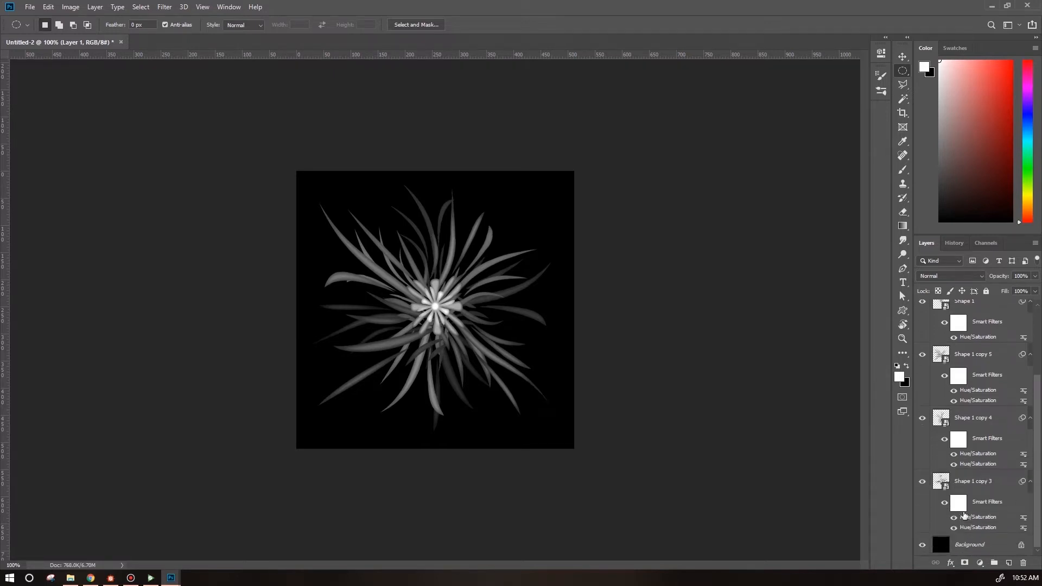
shift+click(967, 487)
click(994, 563)
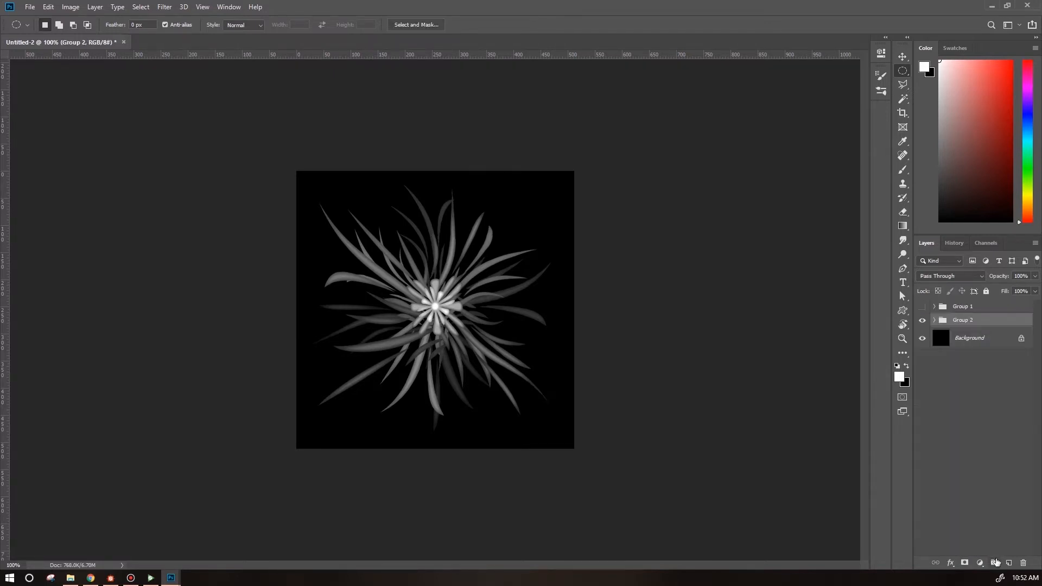
double_click(970, 319)
text(tuft1)
key(Return)
Hide the tuft1 group and show the grass copies in Group 1.
click(934, 307)
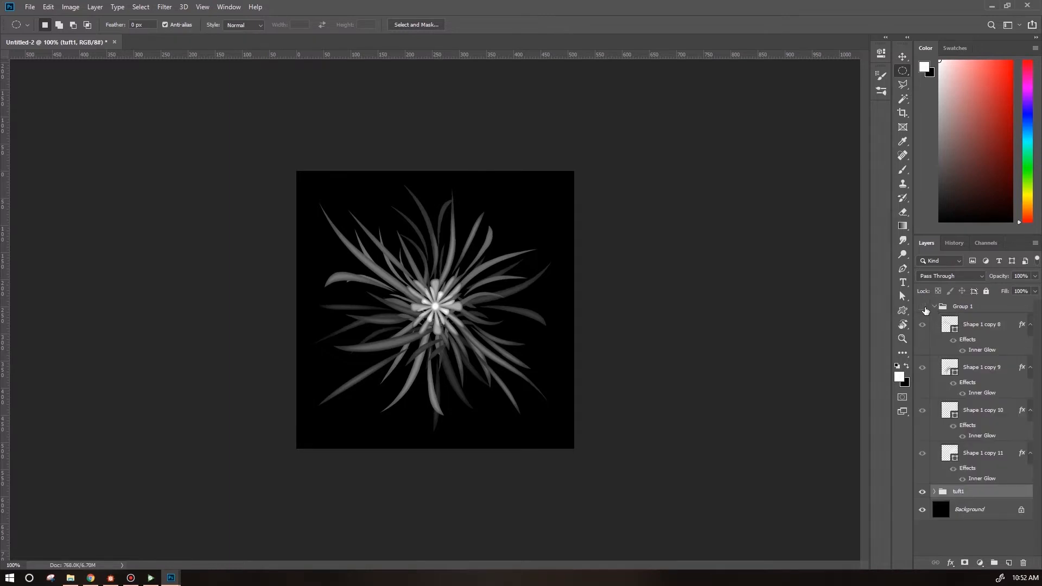
click(922, 493)
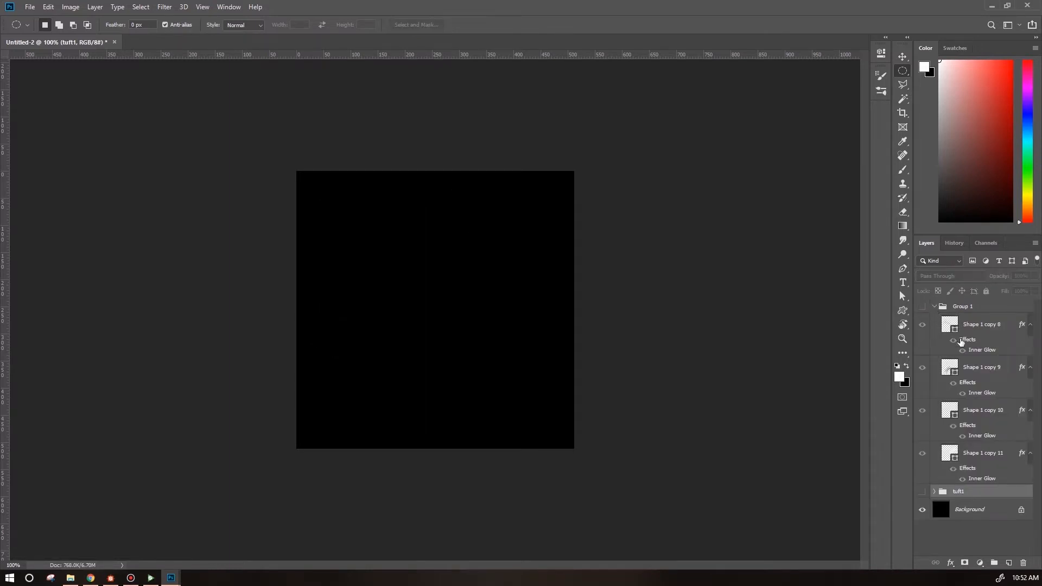
click(921, 307)
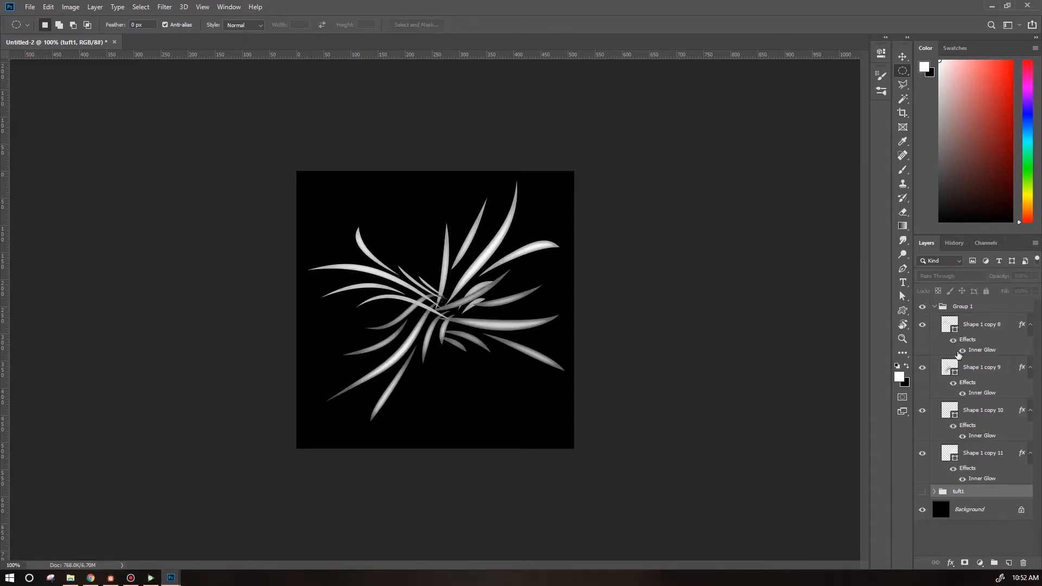
Rotate and reposition the Shape 1 copy 8 grass blades within the canvas.
click(985, 327)
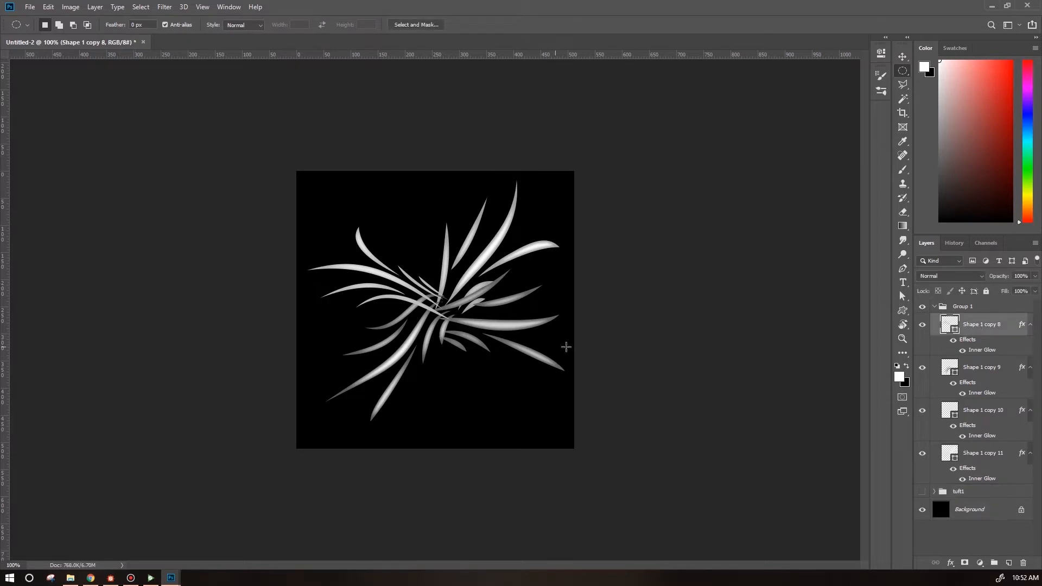
click(903, 56)
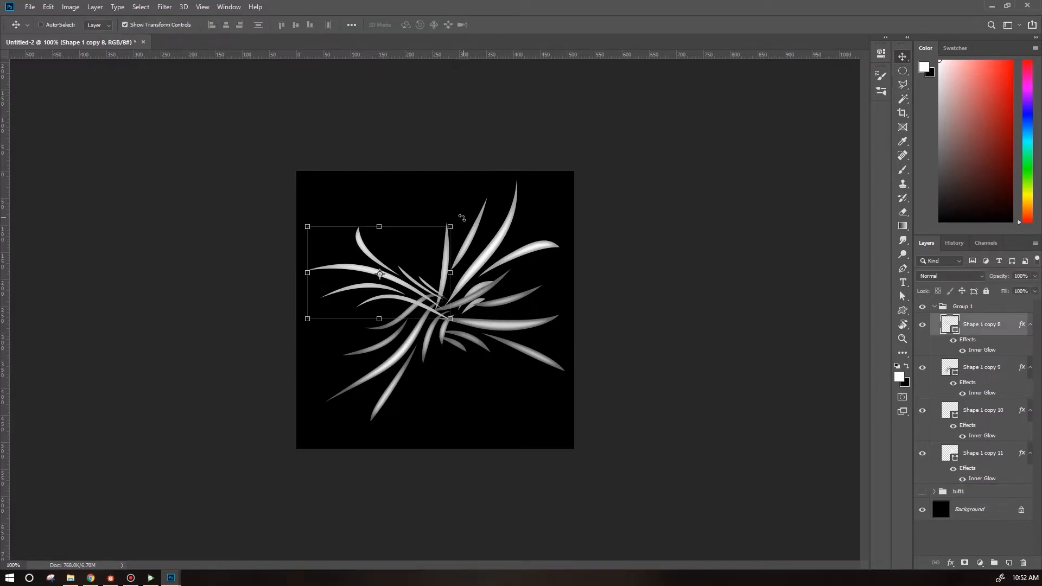
drag(462, 218, 375, 350)
drag(415, 255, 459, 293)
drag(465, 242, 590, 245)
Rotate and reposition the Shape 1 copy 9 grass blades.
click(978, 368)
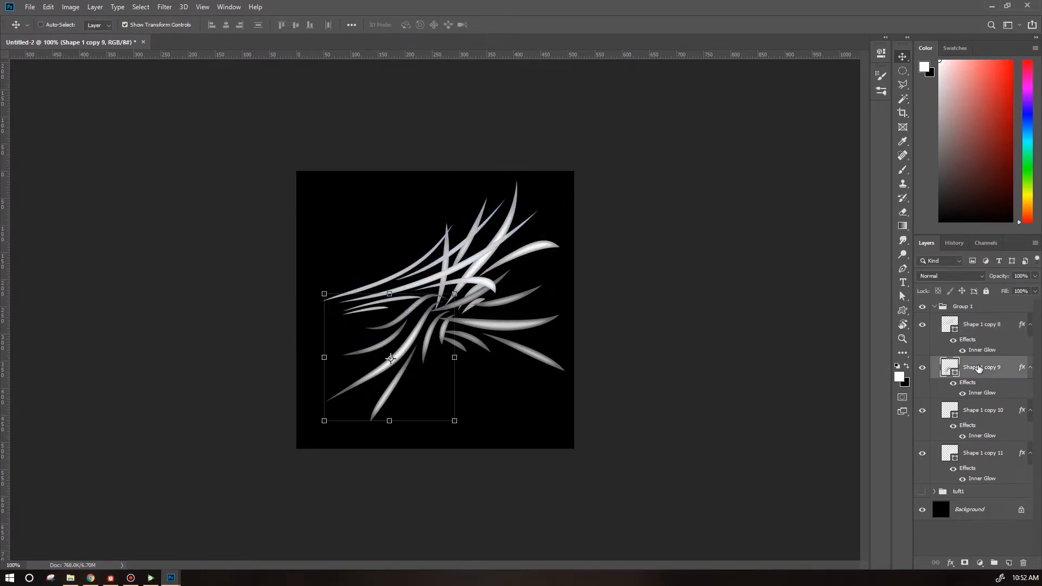
drag(455, 295, 536, 217)
drag(324, 218, 388, 218)
drag(546, 411, 486, 439)
drag(420, 323, 393, 320)
Rotate and reposition the Shape 1 copy 10 grass blades.
click(975, 412)
drag(574, 262, 501, 414)
drag(507, 342, 412, 376)
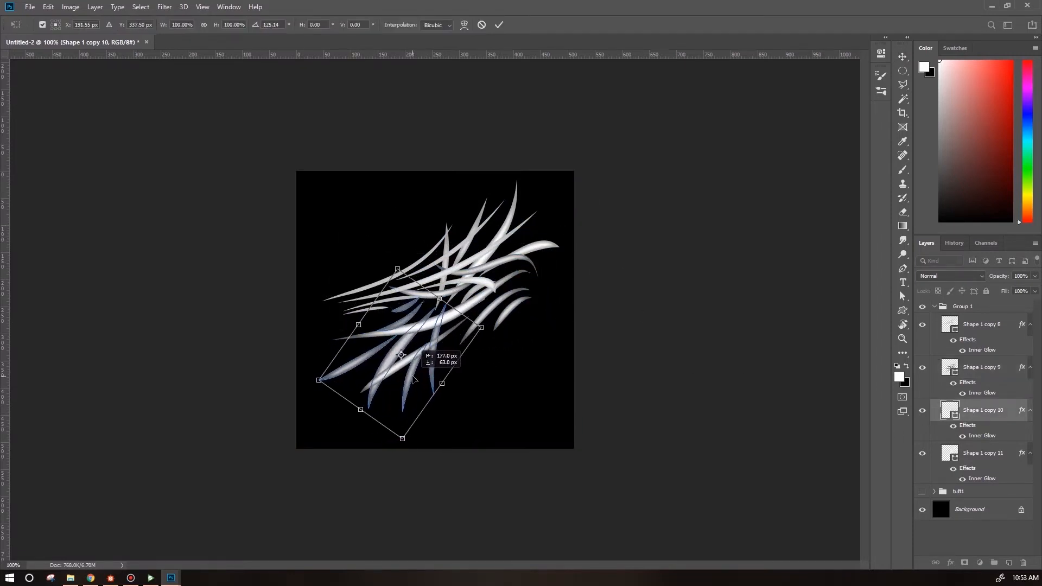
key(Return)
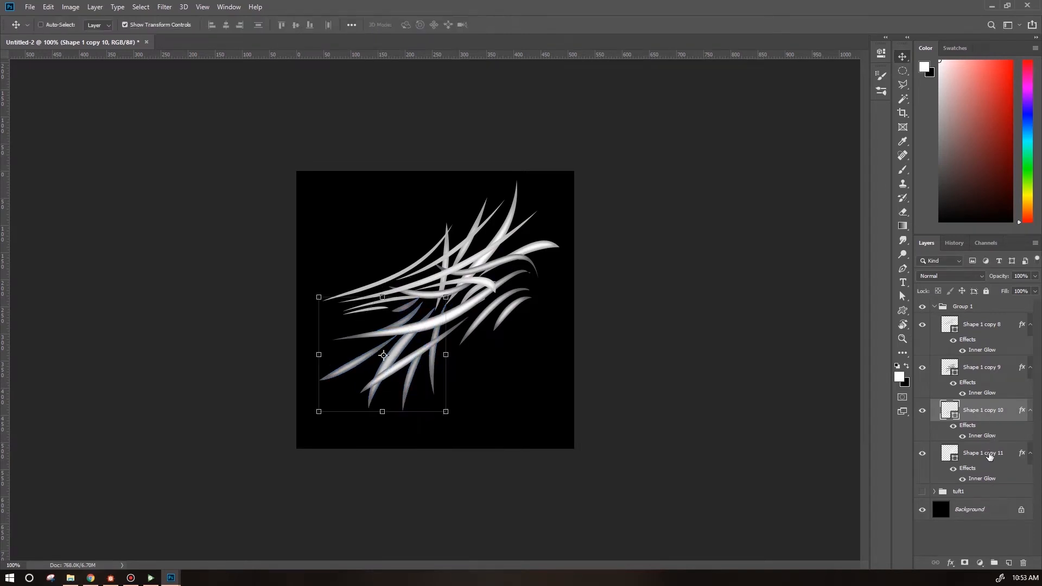
Rotate and reposition the Shape 1 copy 11 grass blades.
click(988, 456)
drag(536, 285, 519, 343)
drag(552, 232, 574, 264)
drag(504, 343, 528, 385)
key(Return)
Flip the Shape 1 copy 8 blades and rotate them about 45 degrees.
click(983, 326)
click(48, 8)
mouse_move(82, 247)
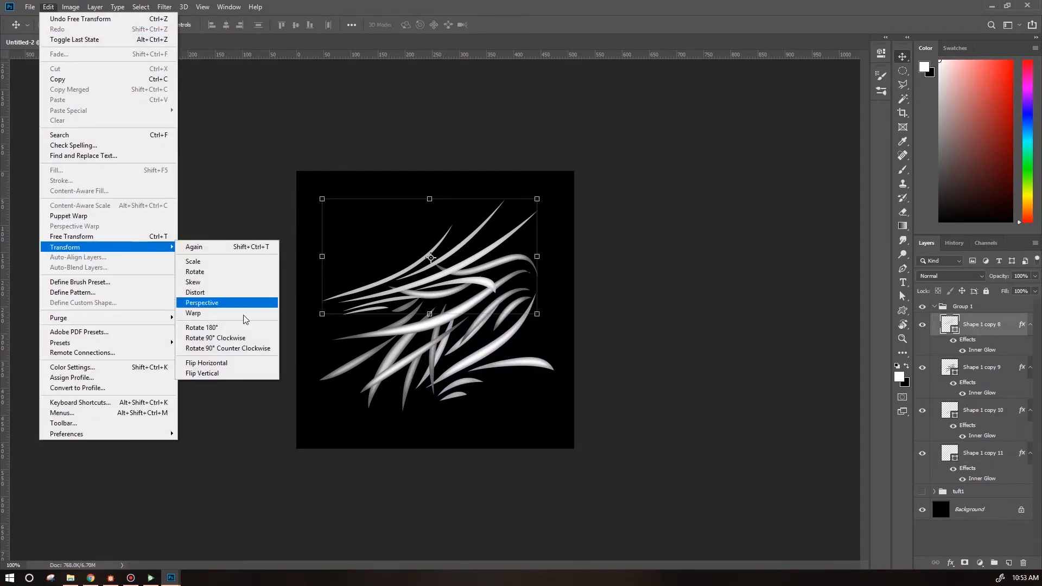
click(226, 368)
drag(315, 191, 302, 290)
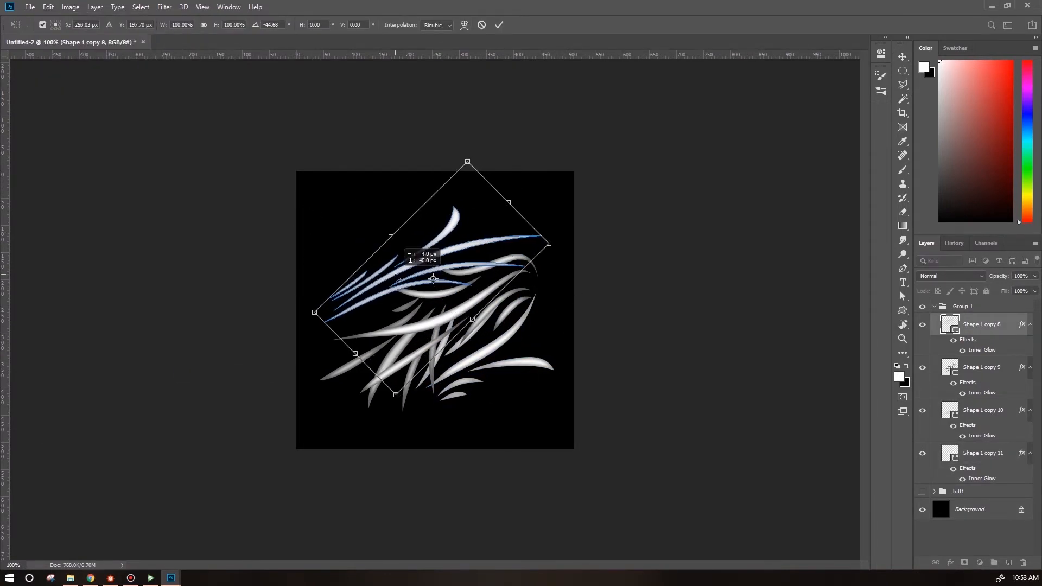
Duplicate the four grass layers and merge the four originals into one layer.
shift+click(987, 456)
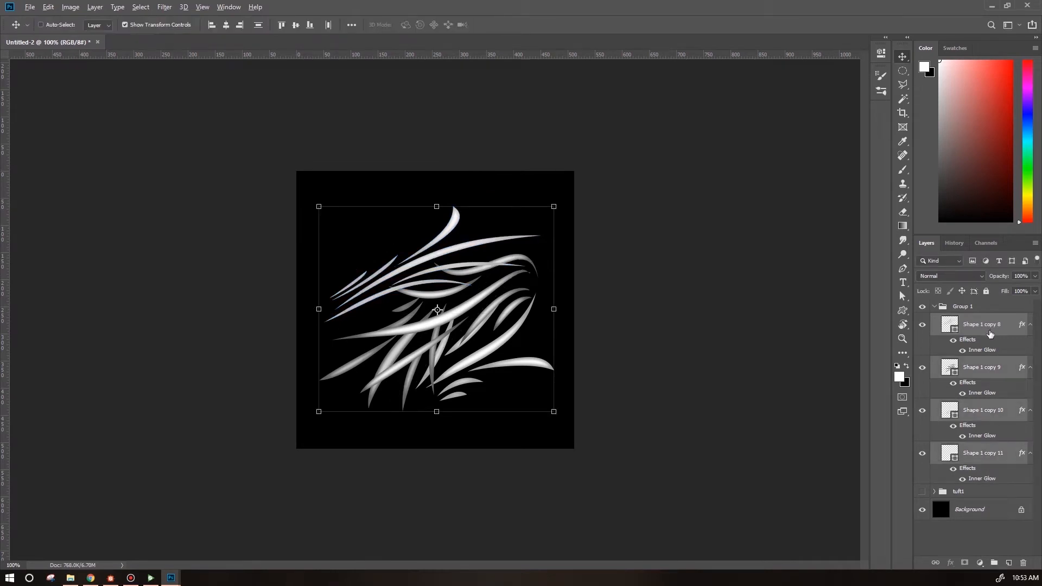
key(ctrl+j)
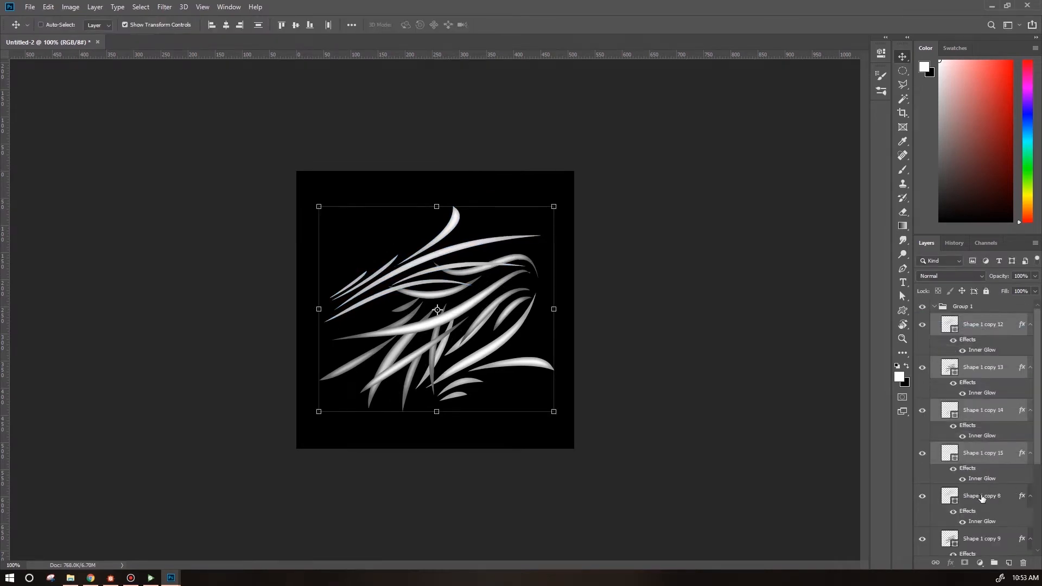
click(982, 498)
scroll(993, 491, down, 5)
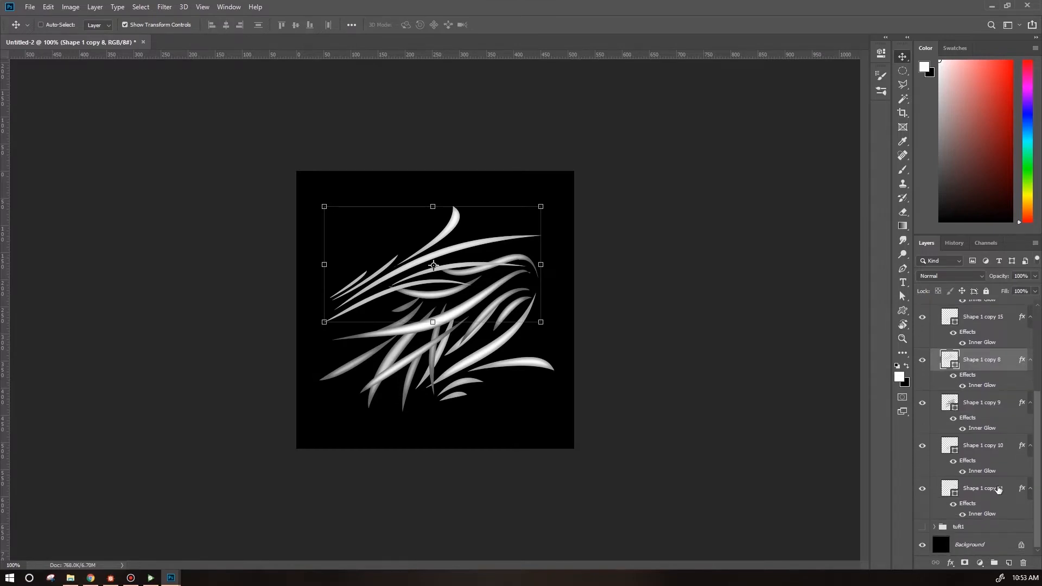
shift+click(1000, 490)
key(ctrl+e)
Hide the duplicates and darken the merged grass layer with a Hue/Saturation adjustment.
drag(924, 340, 923, 453)
click(70, 7)
click(209, 89)
drag(707, 237, 685, 237)
click(827, 126)
Transform the darkened merged grass layer to reshape its blades.
click(71, 7)
click(217, 314)
click(530, 224)
drag(577, 152, 580, 108)
key(Return)
Show the duplicated grass layers and reposition the Shape 1 copy 12 blades.
drag(922, 453, 923, 324)
click(981, 326)
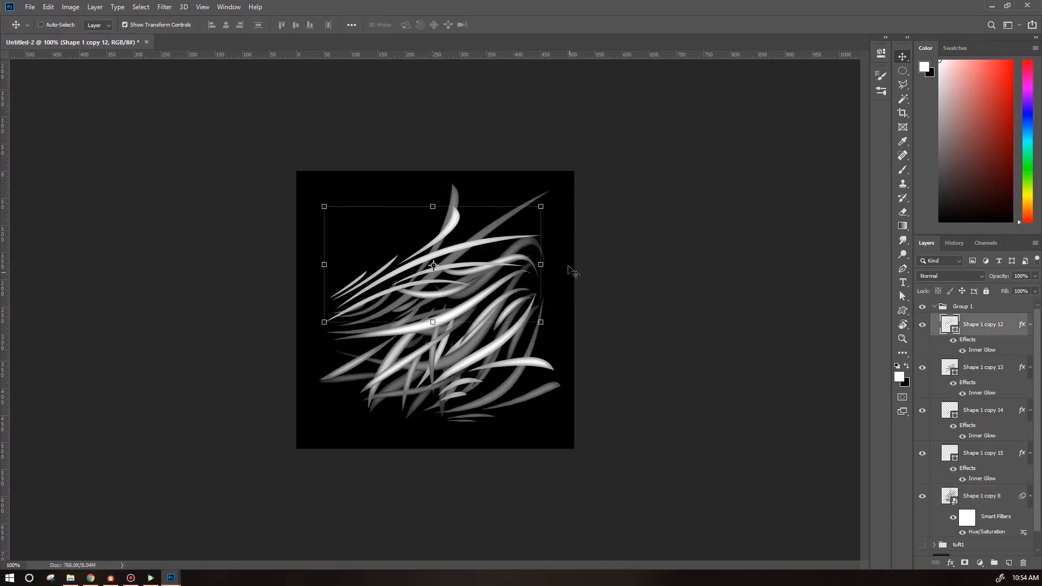
drag(559, 202, 564, 321)
Reposition and rotate the Shape 1 copy 13 blades.
click(979, 373)
drag(551, 241, 552, 395)
drag(483, 363, 477, 315)
Reposition and scale the Shape 1 copy 14 blades.
click(983, 410)
drag(402, 361, 402, 295)
drag(442, 346, 439, 395)
Warp the Shape 1 copy 14 blades.
click(49, 7)
click(217, 315)
drag(319, 396, 307, 452)
drag(439, 396, 429, 468)
key(Return)
Move and rotate the Shape 1 copy 14 blades again.
drag(449, 378, 446, 261)
drag(409, 350, 415, 309)
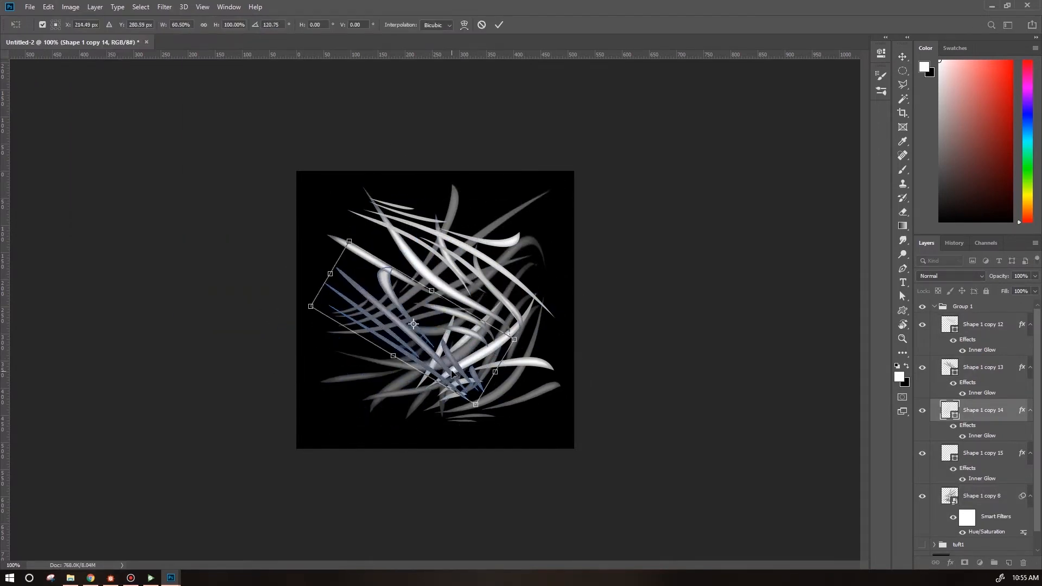
key(Return)
Rotate and reposition the Shape 1 copy 15 blades.
click(983, 453)
drag(576, 361, 553, 282)
drag(528, 292, 572, 237)
drag(429, 355, 385, 369)
drag(591, 288, 572, 250)
drag(461, 344, 388, 330)
Warp the Shape 1 copy 15 blades.
click(48, 7)
click(217, 315)
drag(360, 417, 579, 426)
key(Return)
Duplicate the four repositioned grass layers.
shift+click(994, 320)
key(ctrl+j)
shift+click(974, 319)
Darken the merged Shape 1 copy 12 layer with a Hue/Saturation adjustment.
click(71, 7)
click(218, 92)
drag(705, 237, 692, 237)
click(828, 126)
Rotate and shift the darkened Shape 1 copy 12 layer.
click(562, 191)
drag(576, 197, 594, 222)
drag(488, 304, 473, 299)
key(Return)
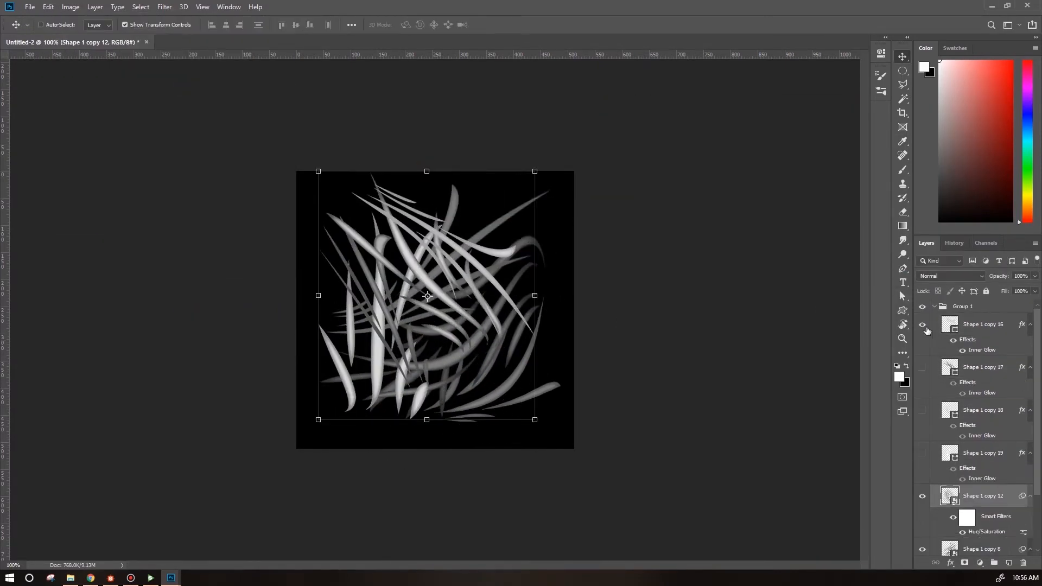
Show Shape 1 copy 17 and rotate and reposition its blades.
click(922, 367)
click(983, 368)
drag(535, 367, 537, 207)
drag(434, 266, 424, 292)
drag(534, 240, 346, 202)
drag(423, 288, 431, 255)
drag(461, 393, 537, 348)
drag(434, 263, 442, 246)
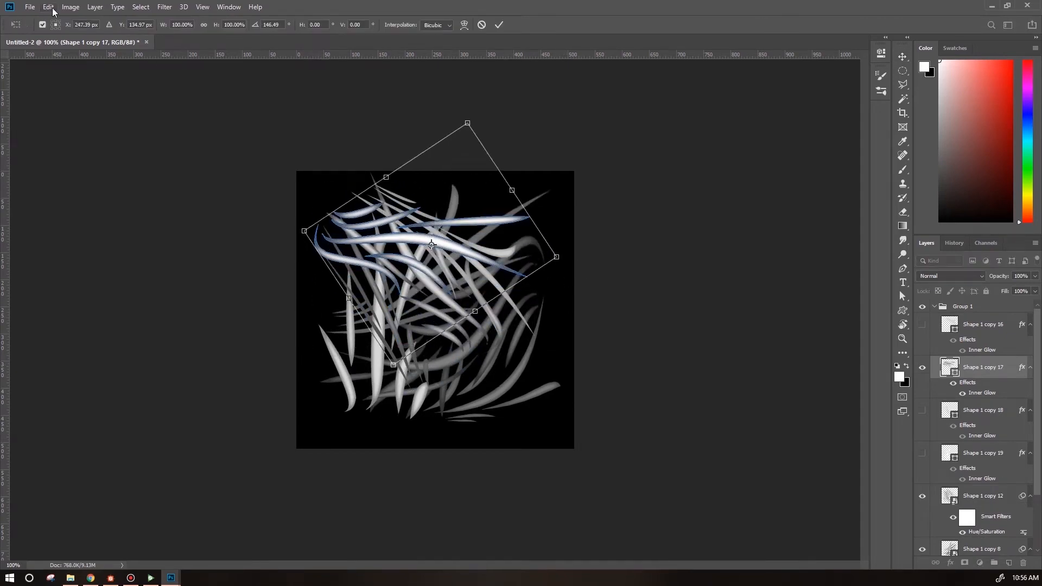
click(48, 7)
key(Return)
Add a second Hue/Saturation darkening to the Shape 1 copy 12 layer.
drag(1037, 479, 1037, 505)
click(983, 461)
click(70, 7)
click(214, 91)
drag(705, 237, 685, 239)
click(828, 126)
Add a second Hue/Saturation darkening to the Shape 1 copy 8 layer.
click(983, 522)
click(70, 7)
click(215, 91)
key(Return)
Delete the Shape 1 copy 16, 18 and 19 layers.
key(v)
scroll(1037, 425, up, 1)
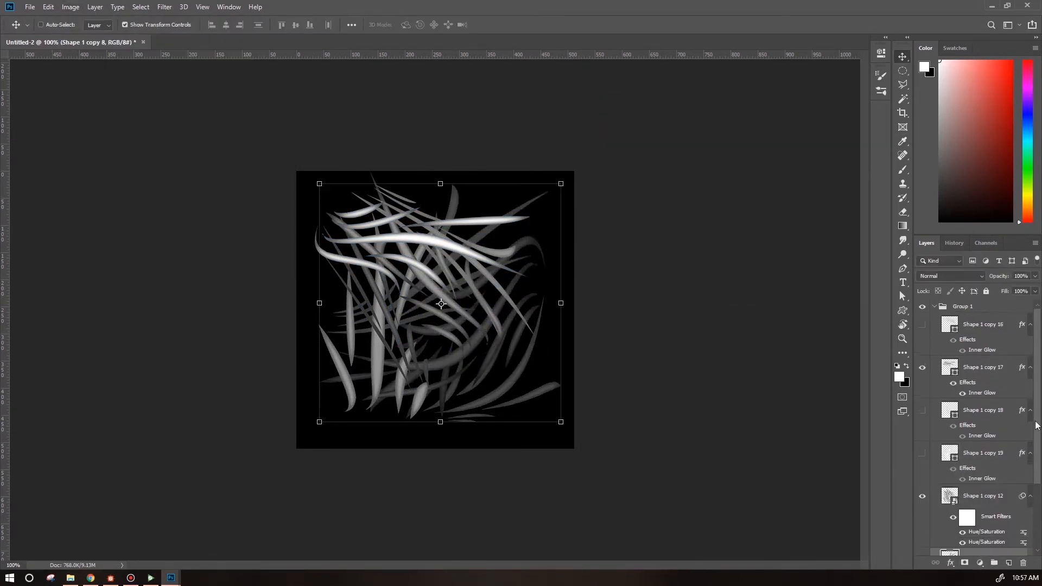
click(988, 371)
click(988, 327)
ctrl+click(985, 412)
ctrl+click(995, 454)
key(Delete)
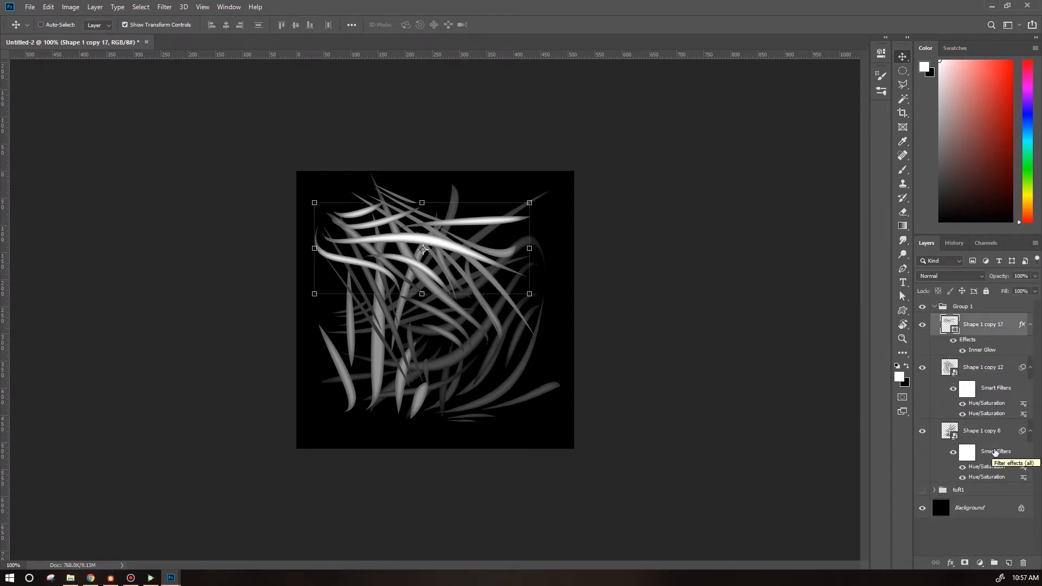
Duplicate Shape 1 copy 17 and move the copy's blades lower.
key(ctrl+j)
drag(534, 198, 312, 265)
drag(468, 284, 494, 384)
Warp the duplicated blades.
click(48, 8)
mouse_move(82, 247)
click(217, 312)
drag(369, 312, 339, 282)
drag(407, 309, 415, 287)
key(Return)
Rotate the duplicated blades and nudge them downward.
click(48, 7)
click(218, 269)
drag(548, 271, 354, 414)
drag(471, 317, 471, 345)
key(Return)
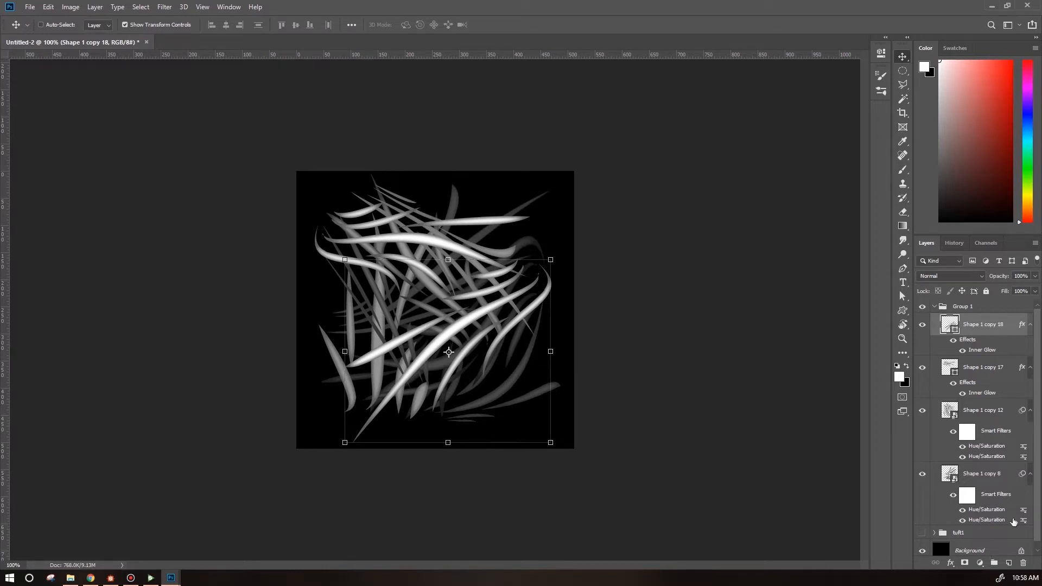
Scale all the grass layers down slightly to fit within the canvas.
shift+click(948, 478)
drag(523, 339, 519, 344)
click(557, 176)
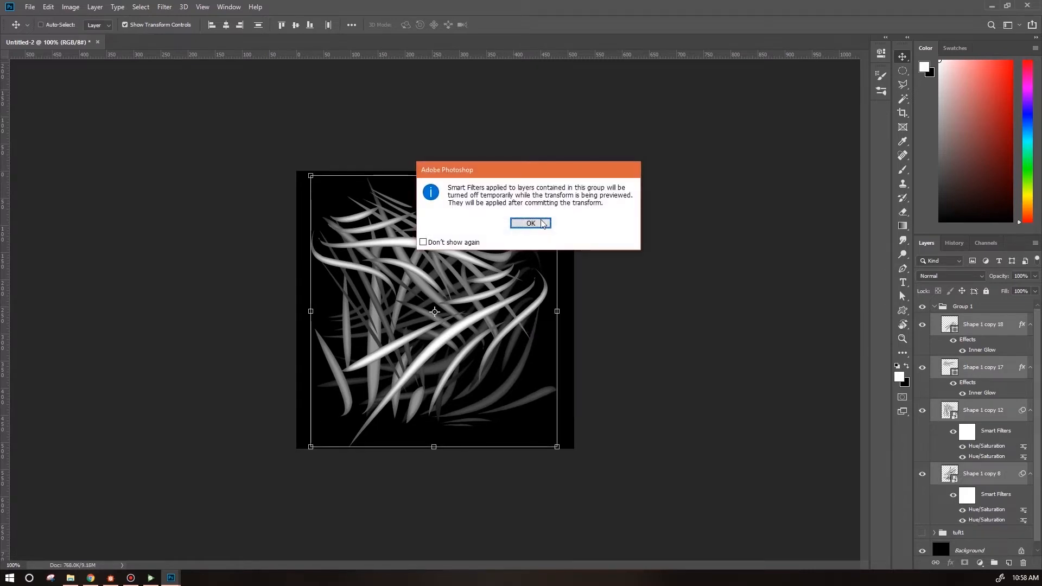
key(Return)
drag(557, 176, 542, 191)
drag(510, 305, 521, 295)
key(Return)
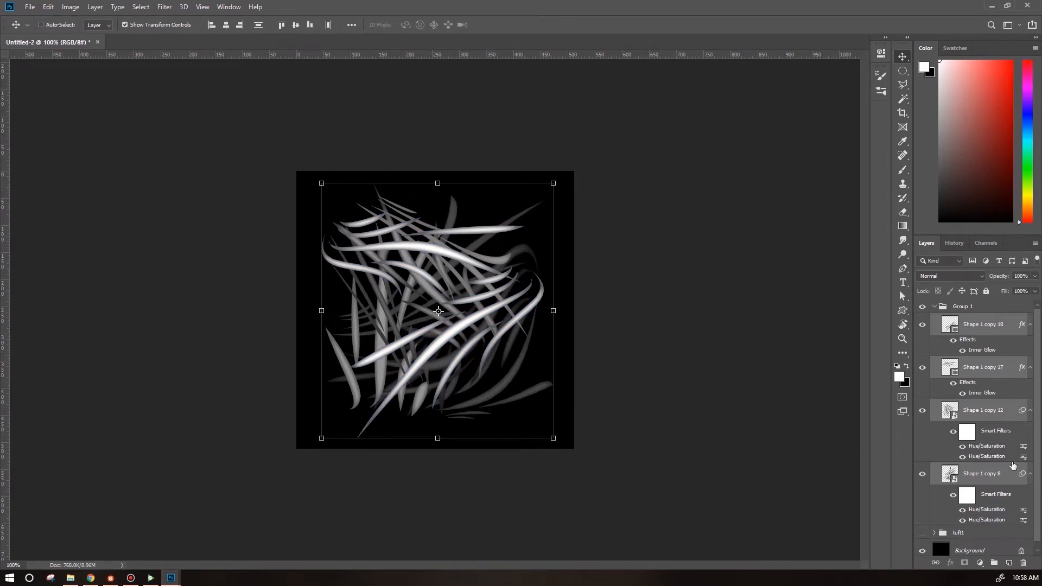
Save a PNG copy named groundCover1_litter.
drag(1039, 459, 1040, 508)
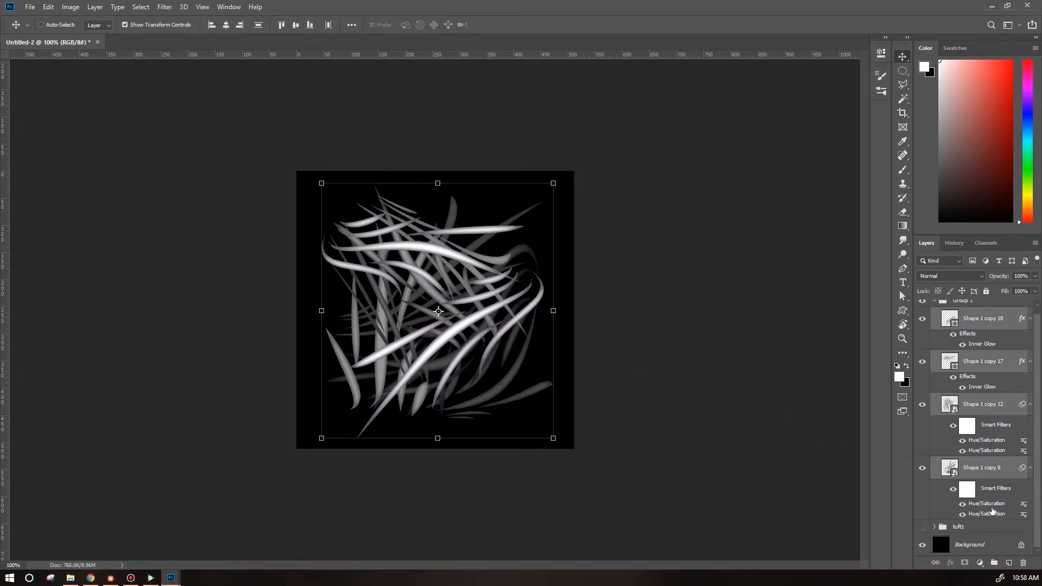
click(30, 7)
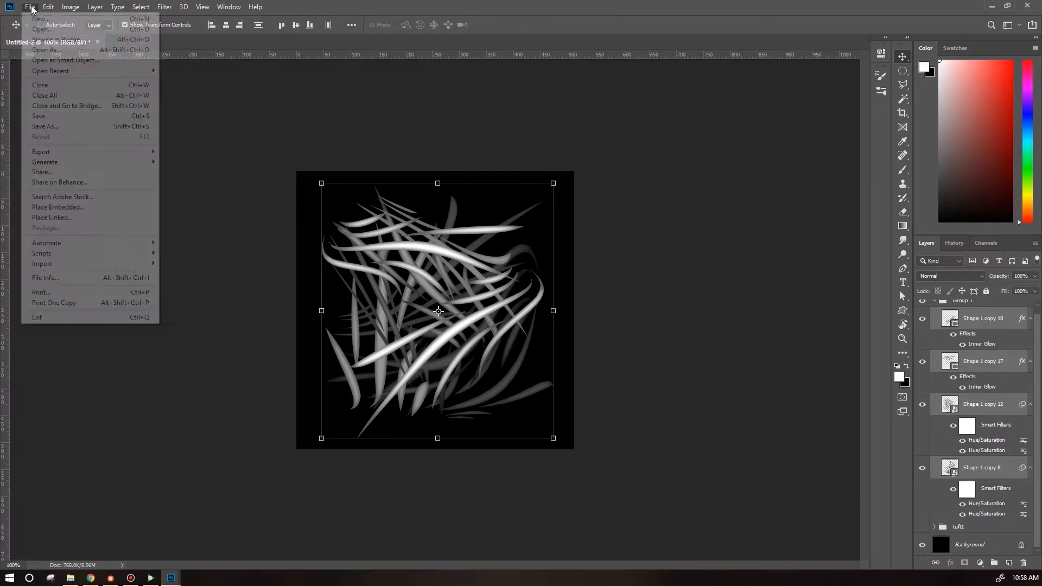
click(43, 126)
text(groundCover1_)
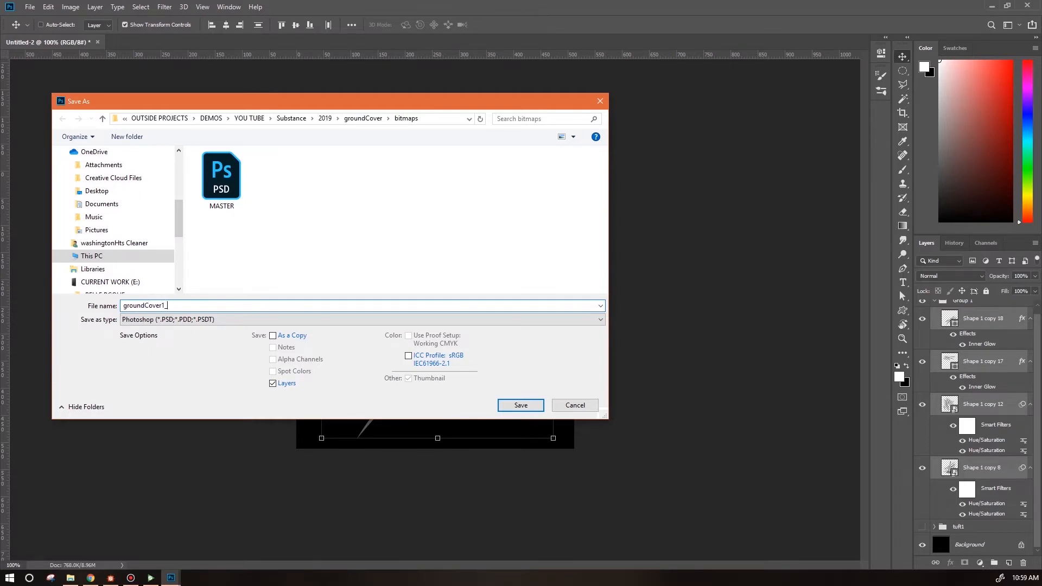
click(358, 319)
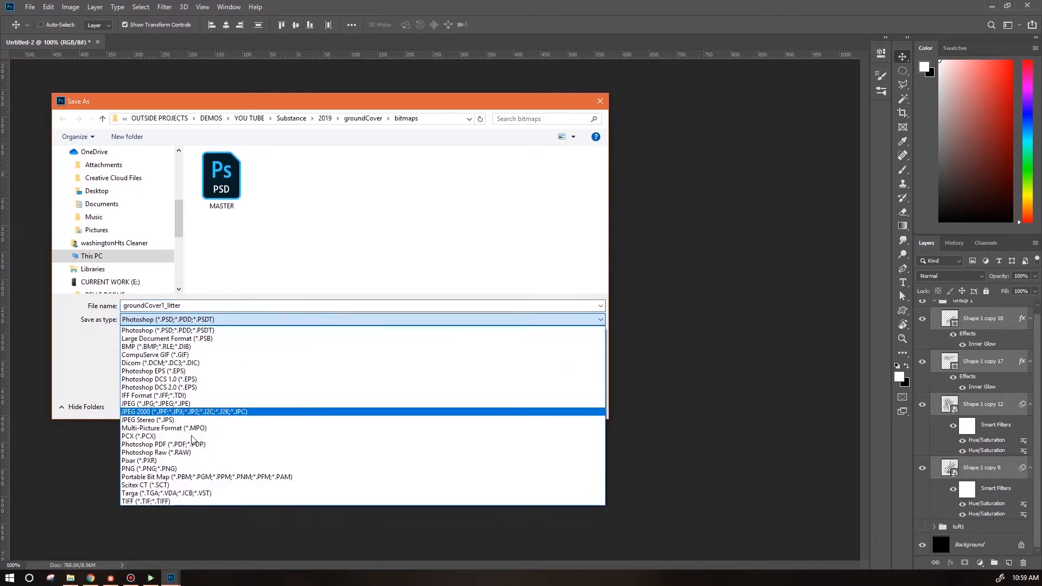
click(228, 471)
click(521, 405)
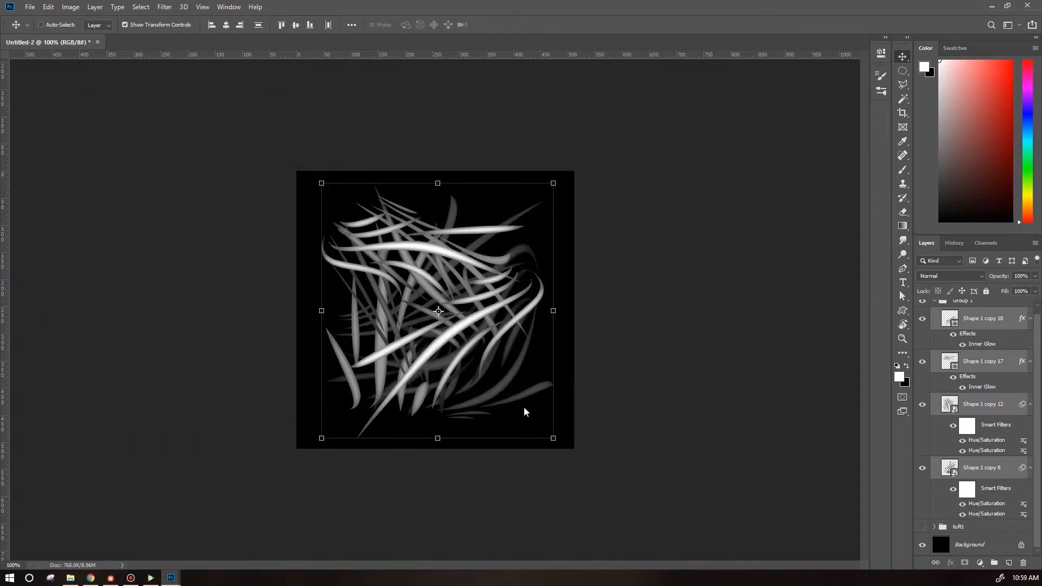
click(226, 162)
Group the grass layers as gc1, then hide it and show the tuft1 group.
click(995, 562)
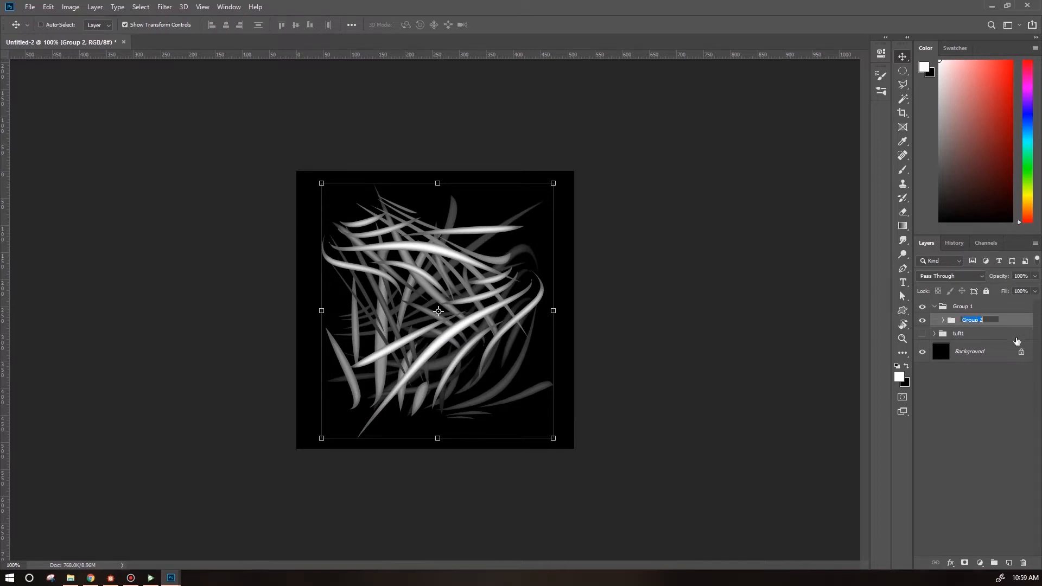
key(Return)
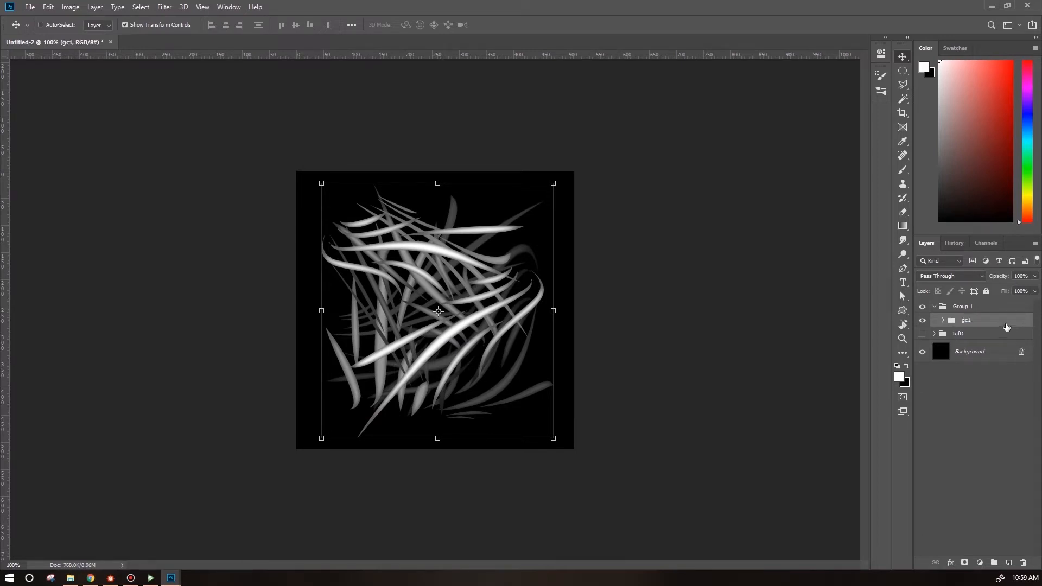
drag(922, 320, 922, 334)
Save another PNG copy with the file name's suffix changed to tuft.
click(25, 7)
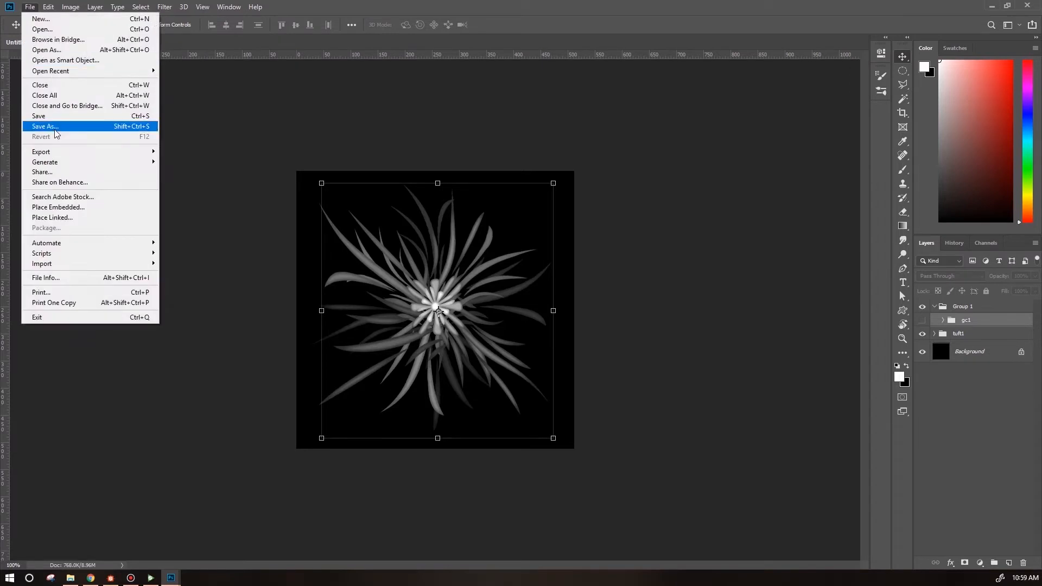
click(47, 126)
click(157, 320)
click(147, 469)
click(457, 185)
click(182, 305)
drag(183, 305, 167, 306)
text(tuft)
click(521, 406)
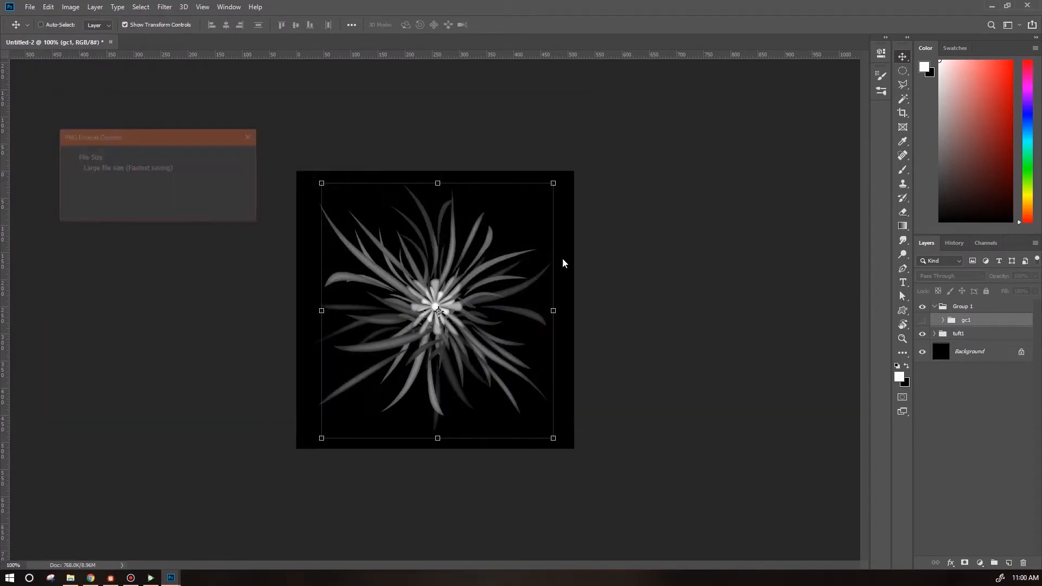
Switch to Substance Designer and create a Physically Based (Metallic/Roughness) graph named groundCover.
click(111, 578)
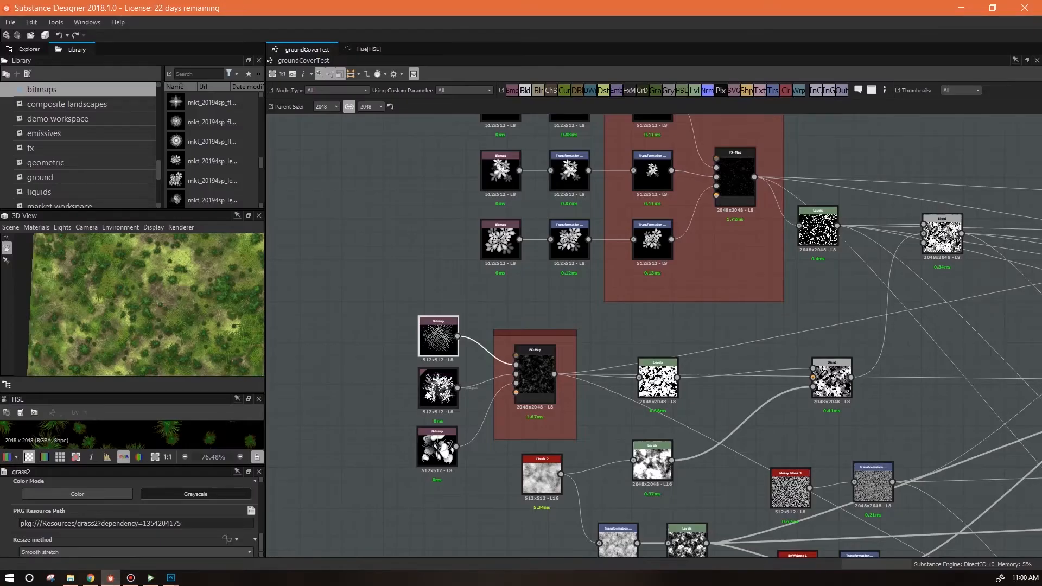
click(10, 22)
click(21, 37)
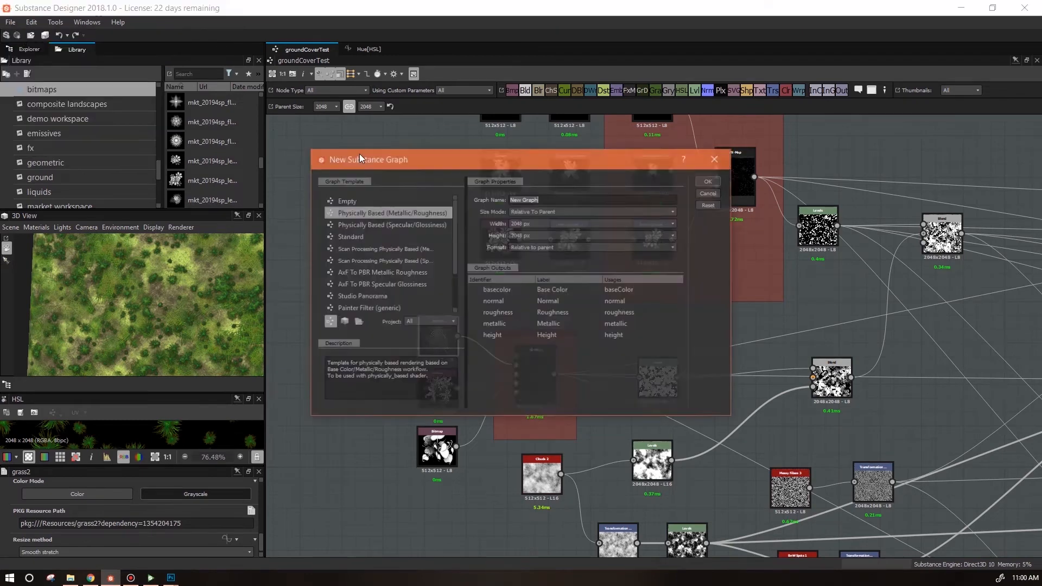
text(groundCover)
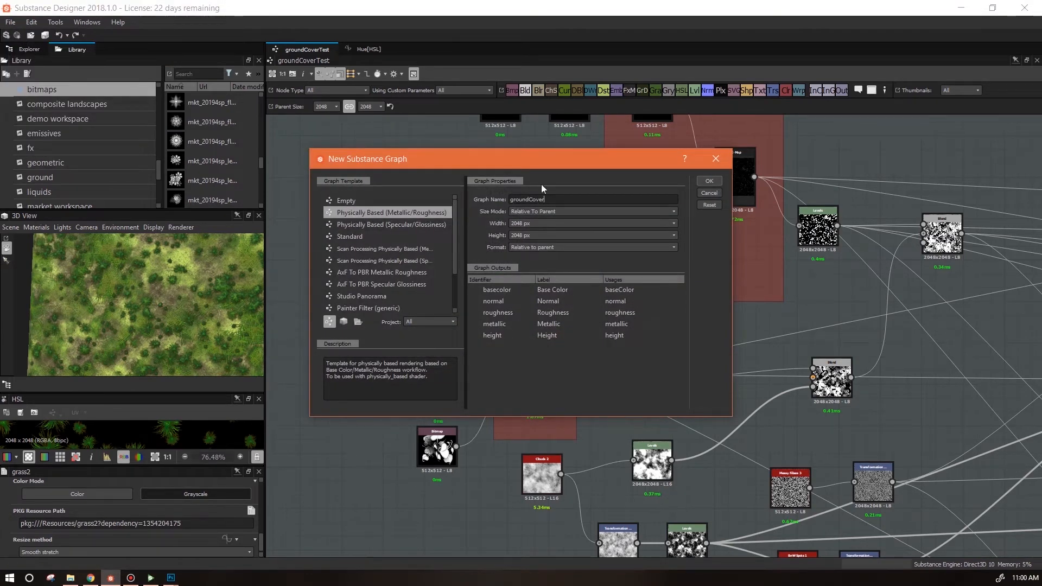
click(709, 181)
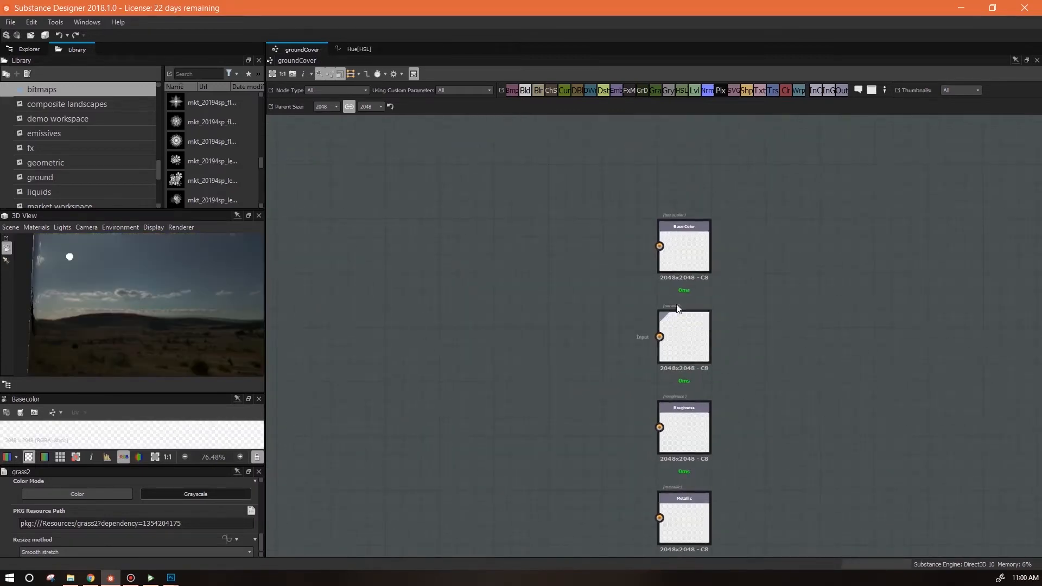
Change the metallic output node's usage to ambientOcclusion and relabel it AO.
click(680, 258)
drag(844, 395, 840, 170)
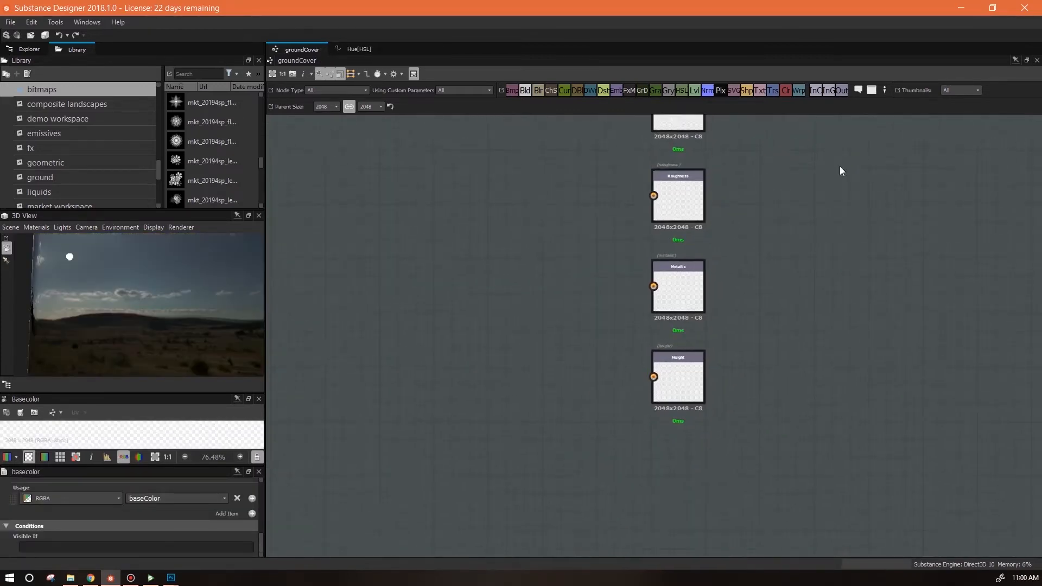
click(669, 285)
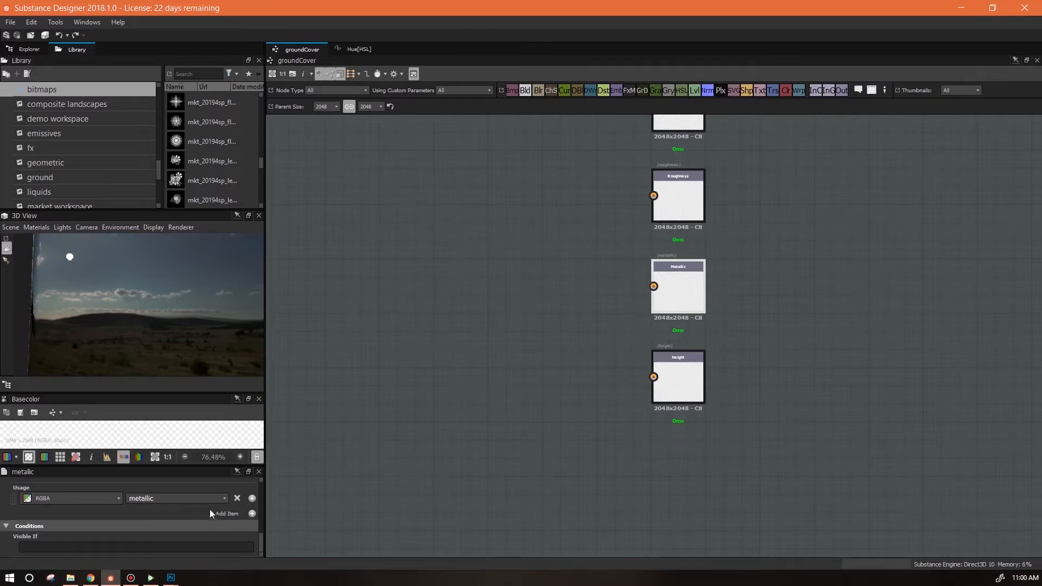
click(224, 498)
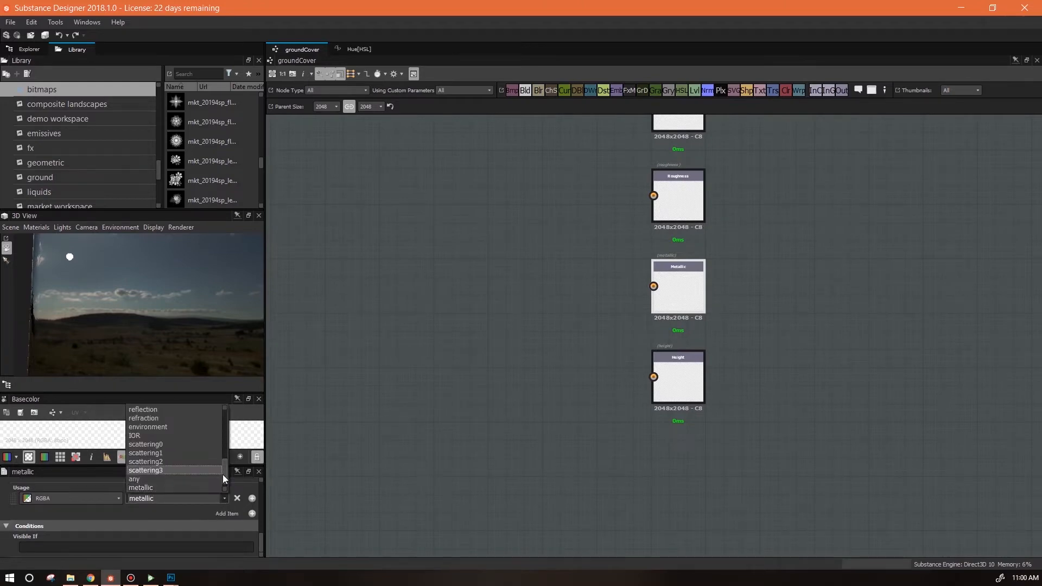
scroll(224, 472, up, 5)
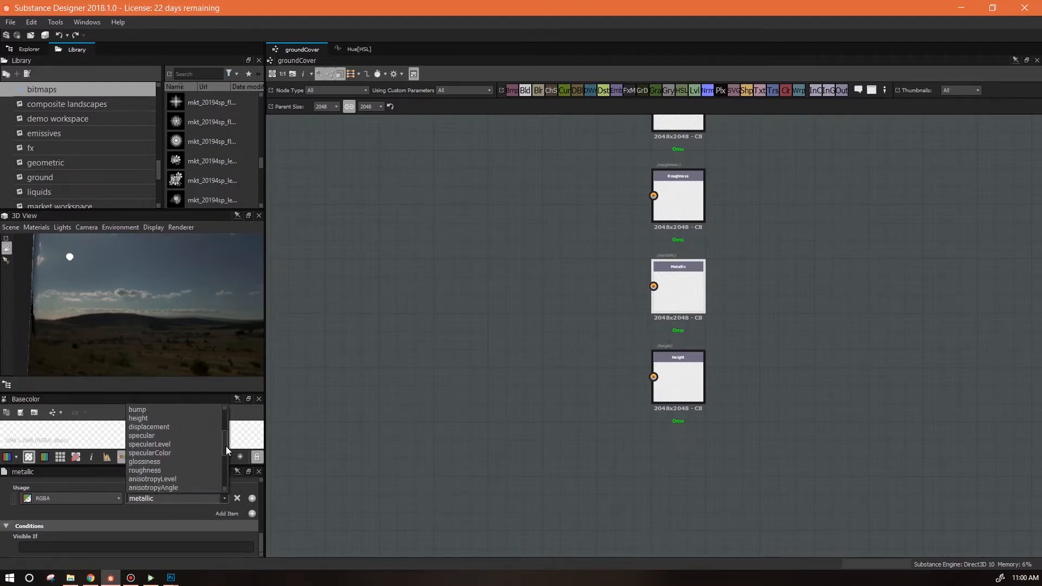
click(156, 410)
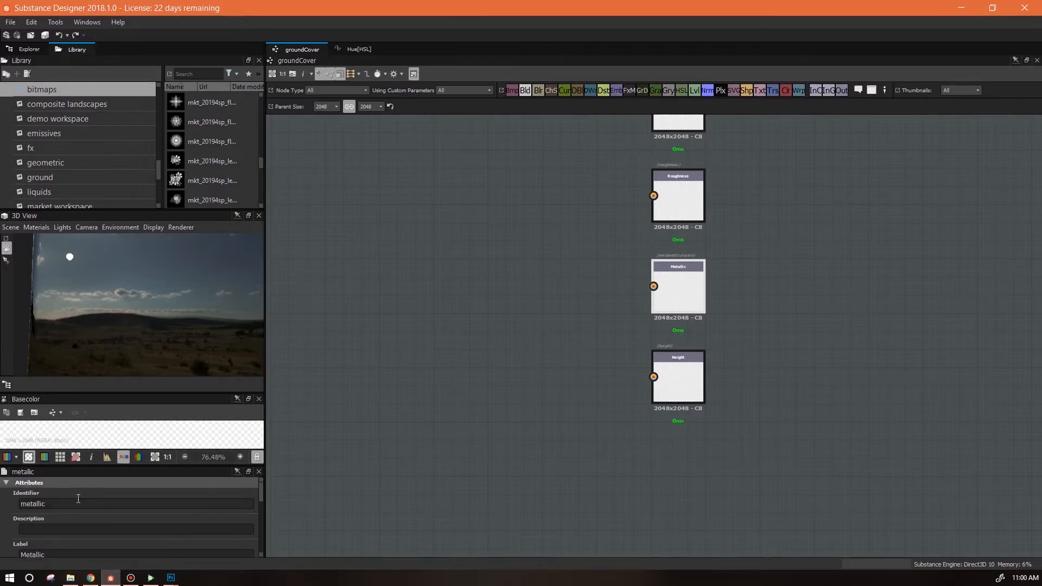
key(Tab)
key(Tab)
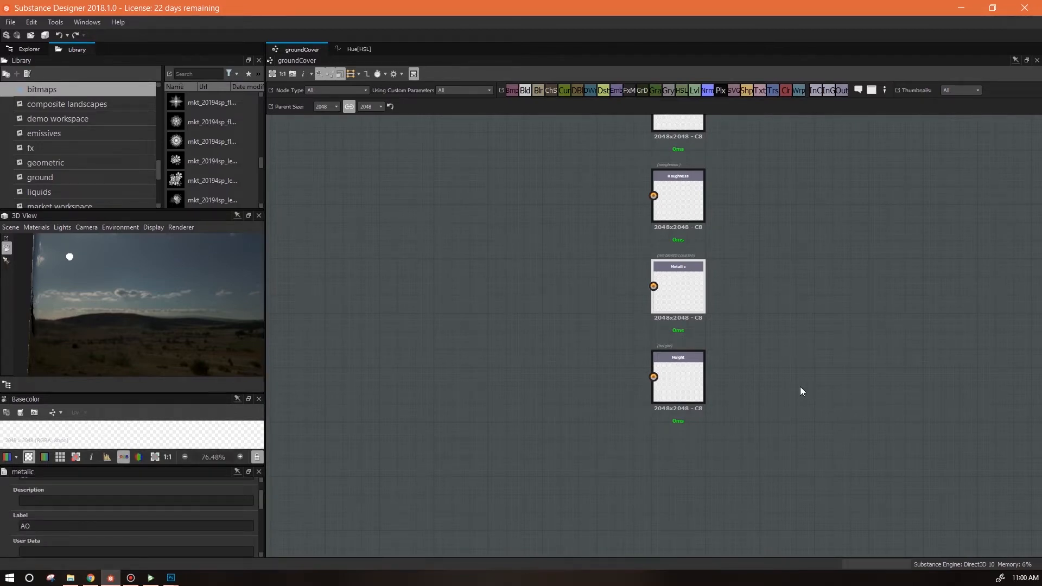
Rearrange the AO, Base Color, Normal, Height and Roughness output nodes into one column.
drag(664, 512, 659, 159)
click(642, 281)
drag(624, 292, 623, 364)
drag(623, 457, 622, 268)
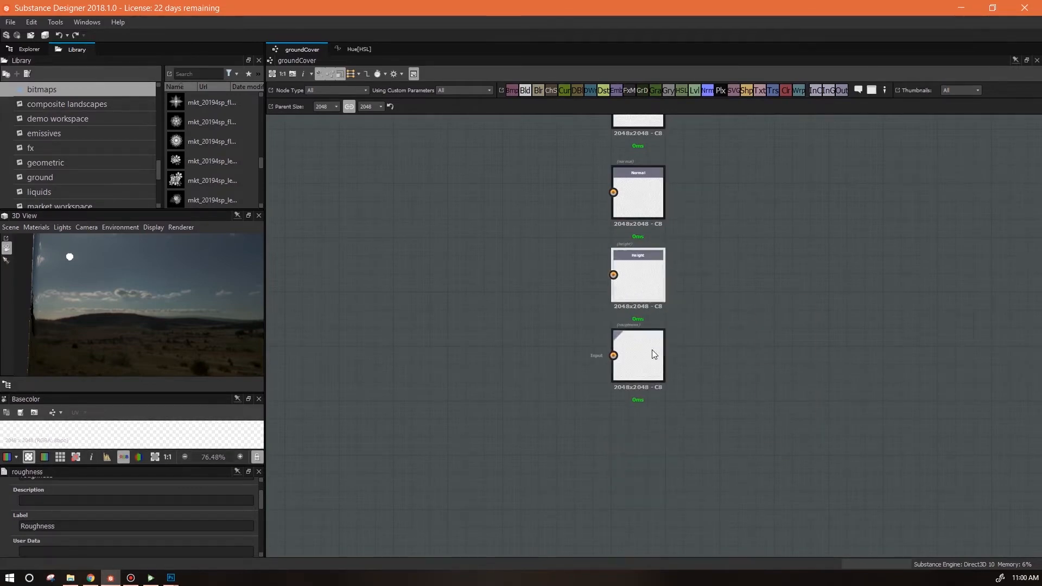
drag(656, 344, 656, 381)
drag(727, 292, 774, 424)
drag(689, 546, 689, 510)
drag(805, 375, 980, 397)
Link the groundCover1_litter and groundCover1_tuft images as package resources and save the package as groundCover.sbs.
click(29, 49)
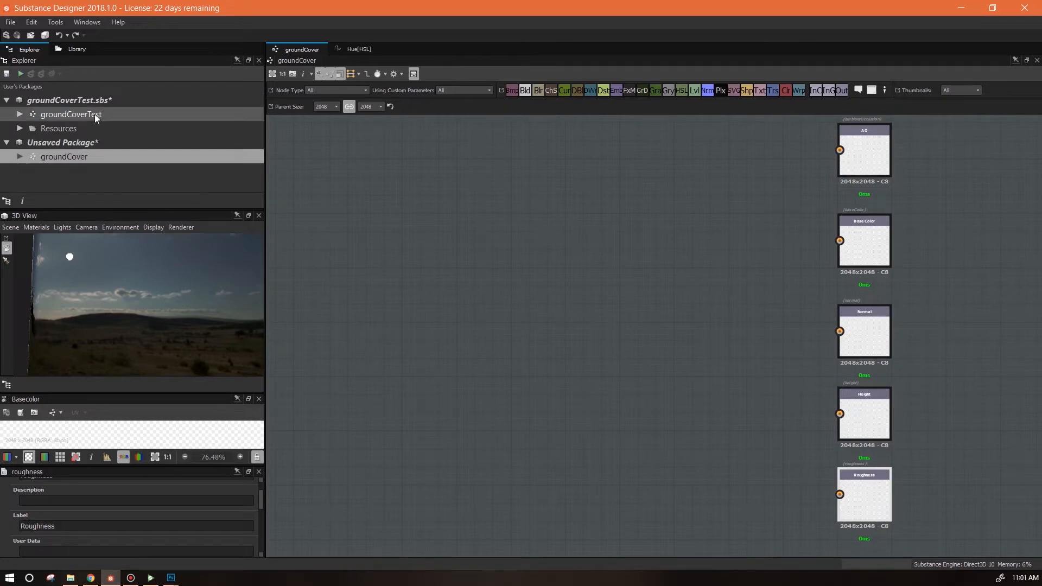
click(80, 144)
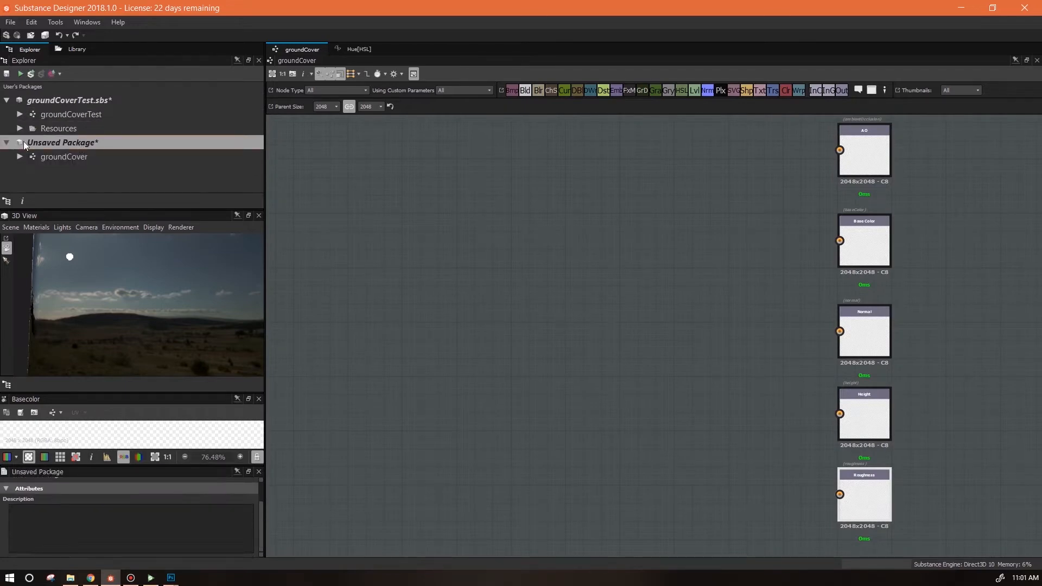
right_click(69, 143)
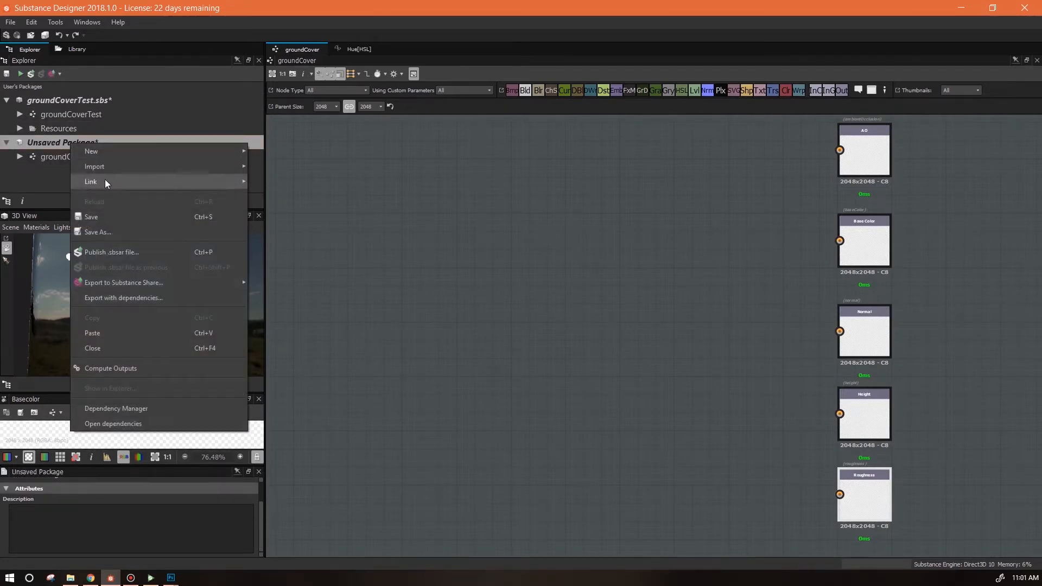
mouse_move(105, 179)
click(281, 199)
click(625, 120)
ctrl+click(694, 146)
click(788, 320)
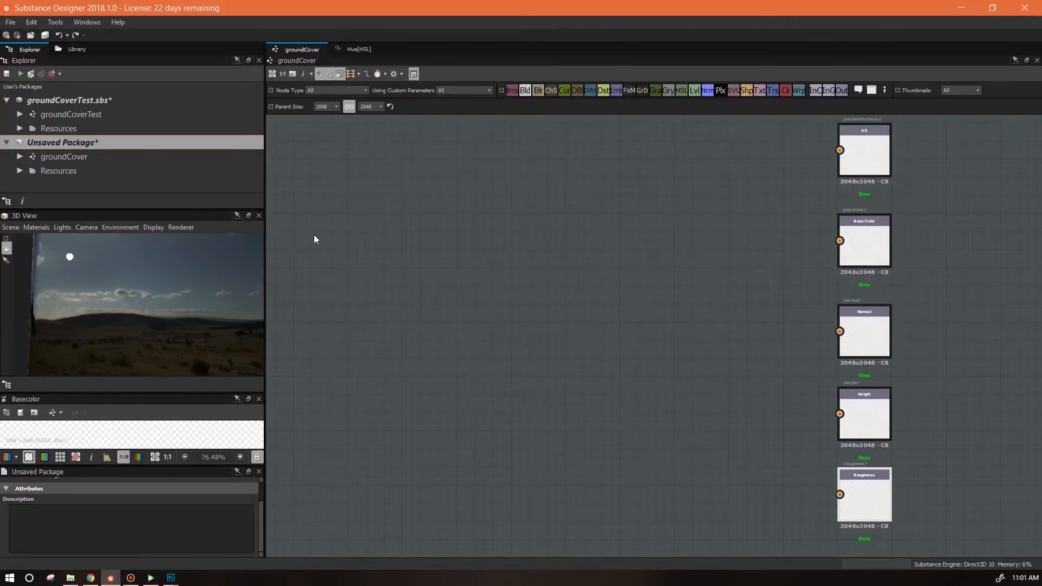
click(19, 170)
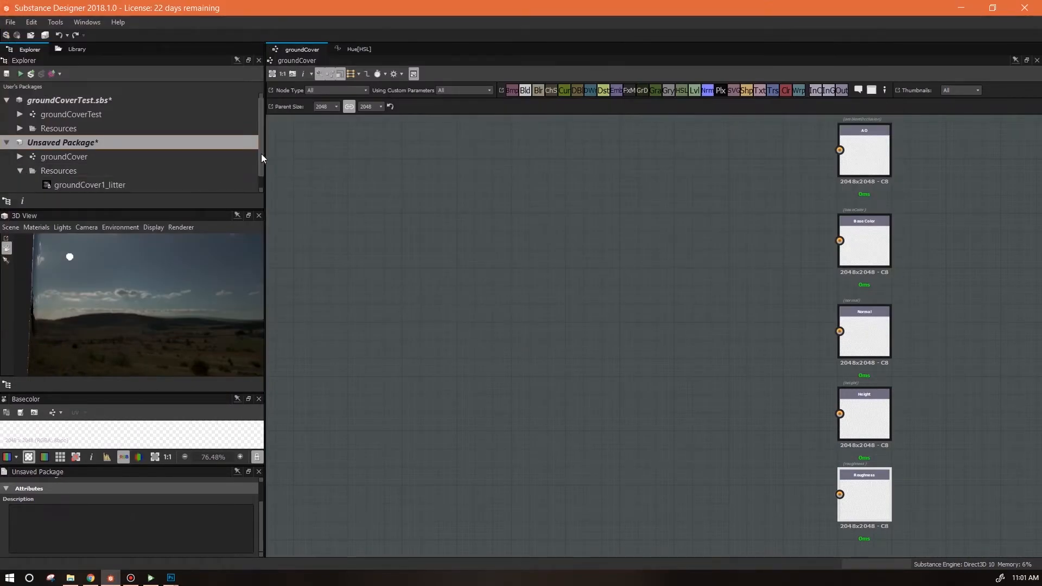
drag(262, 154, 260, 177)
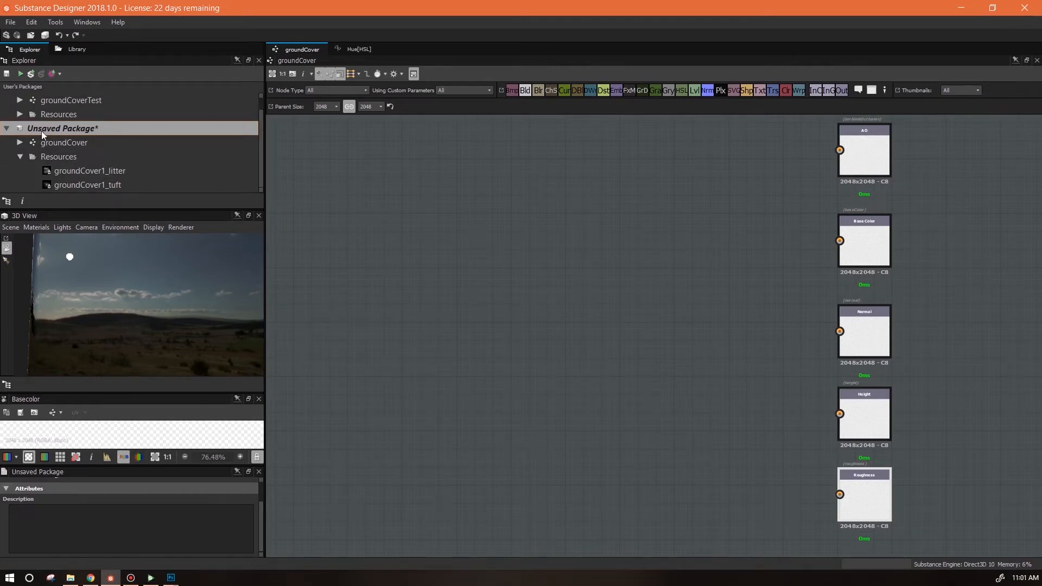
key(ctrl+s)
click(790, 319)
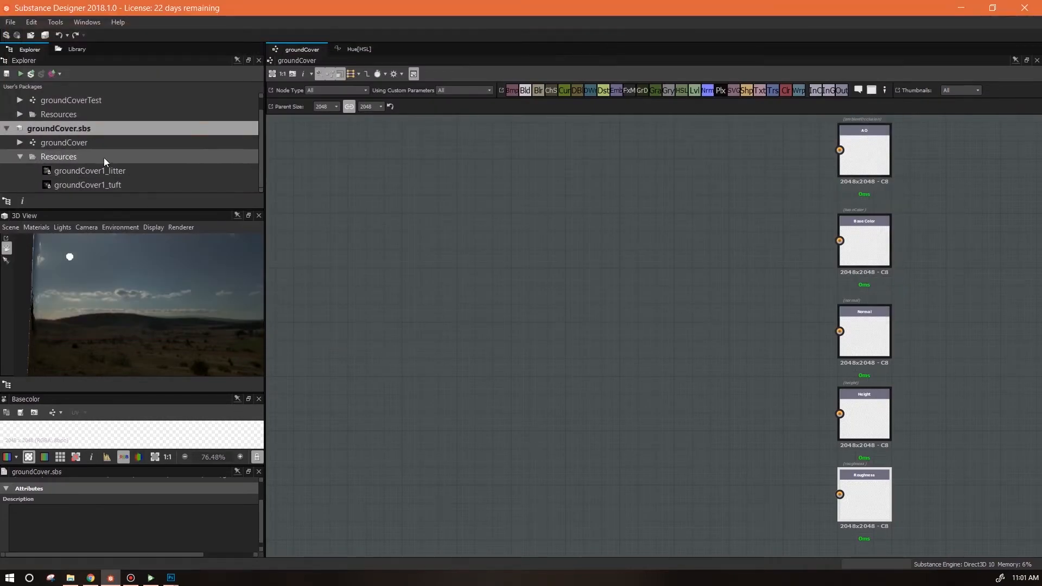
Place both bitmap resources in the graph and set each bitmap node's color mode to Grayscale.
click(83, 184)
drag(55, 176, 450, 277)
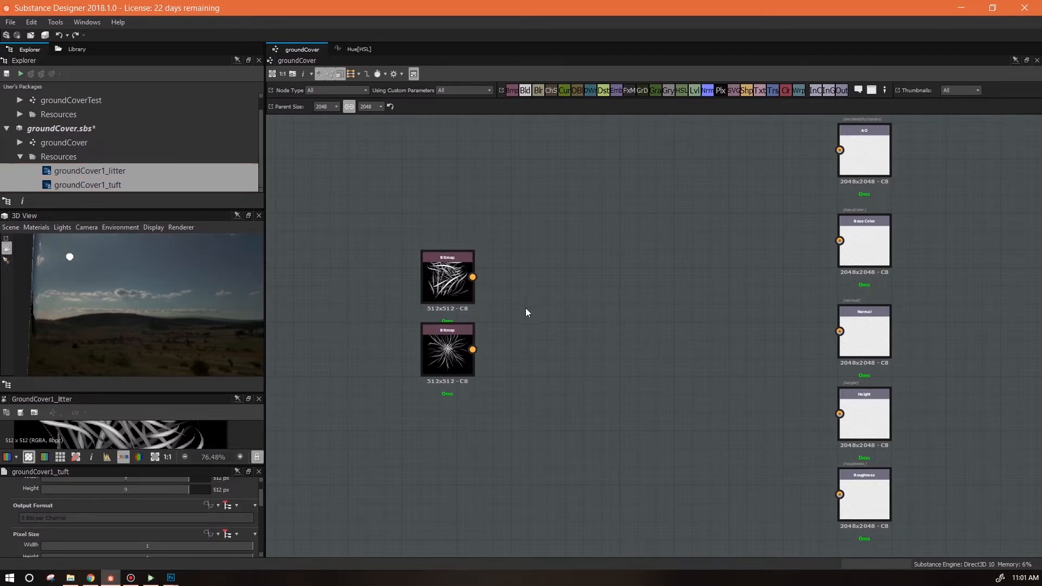
click(452, 277)
drag(262, 498, 265, 538)
click(228, 508)
click(463, 371)
click(217, 505)
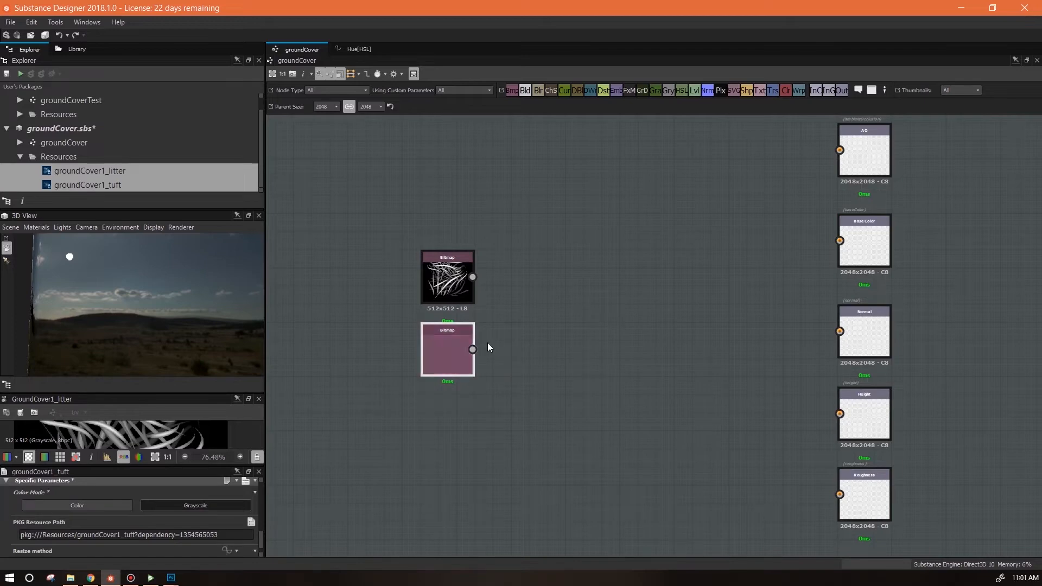
double_click(470, 359)
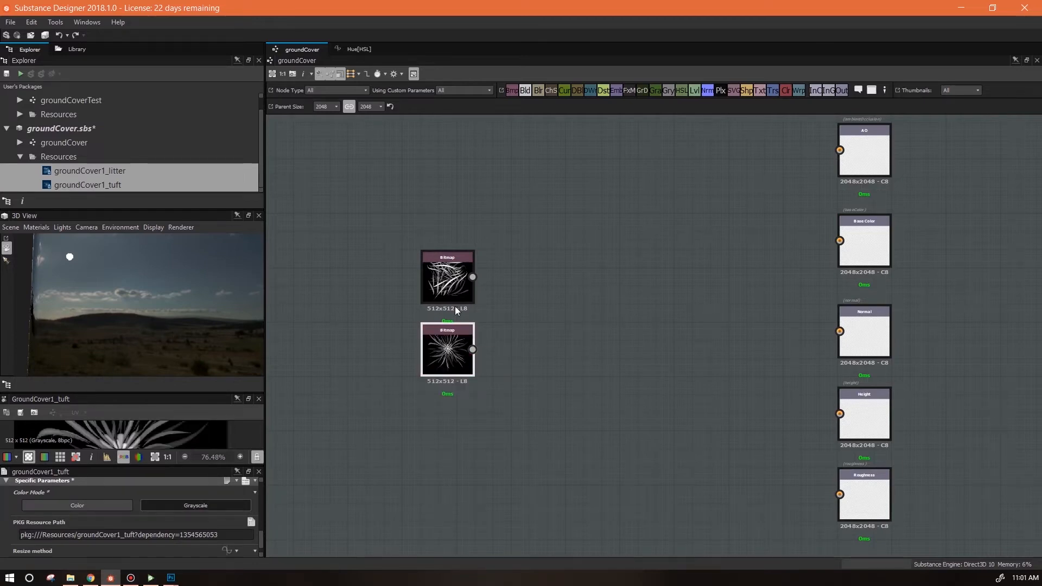
Search the library for height t and add a Height to Normal node to the graph.
drag(590, 321, 654, 363)
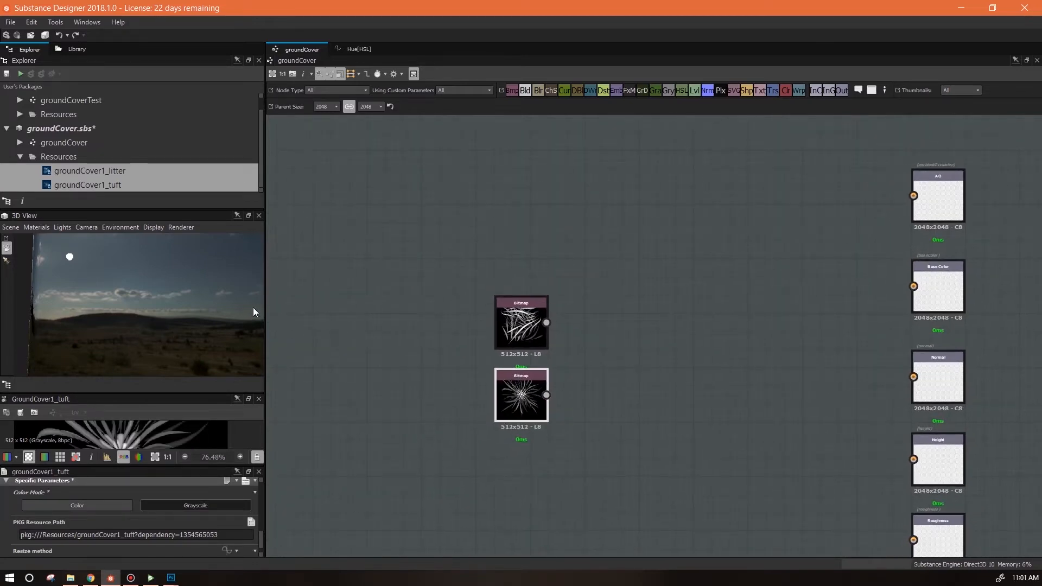
drag(196, 393, 196, 445)
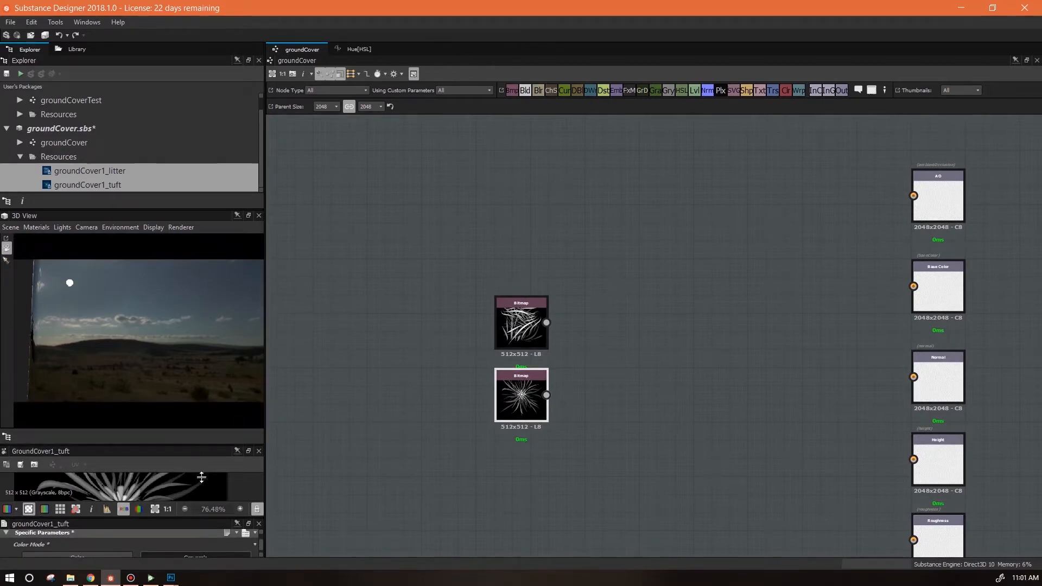
drag(200, 356, 261, 340)
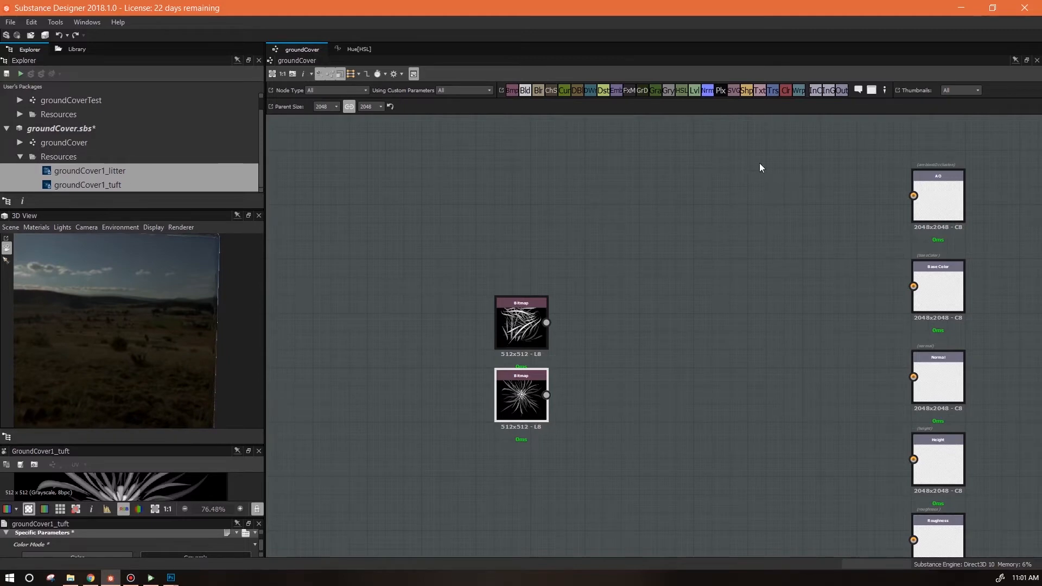
click(74, 49)
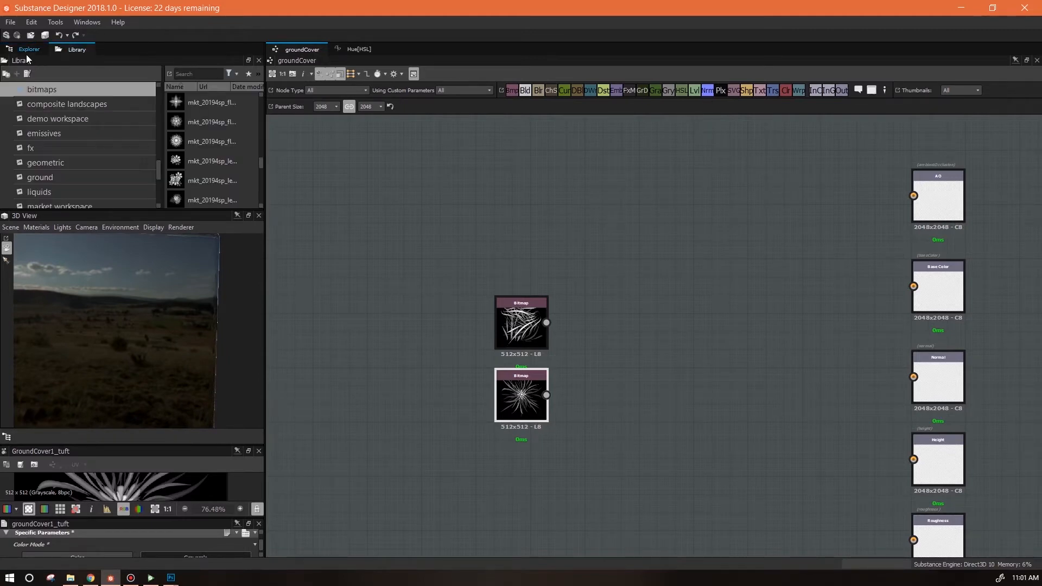
click(187, 73)
text(height)
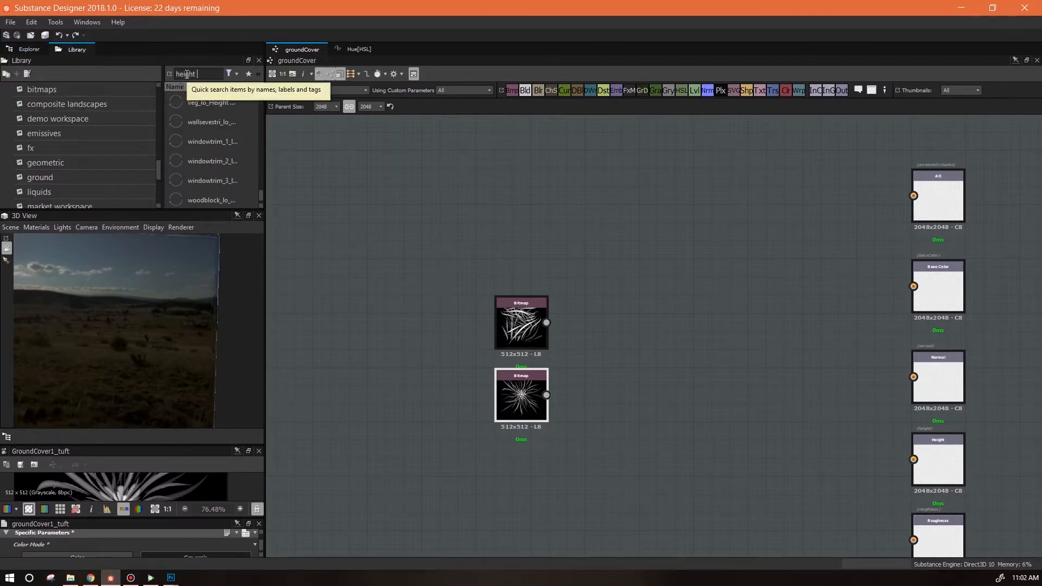
text( t)
drag(209, 102, 672, 327)
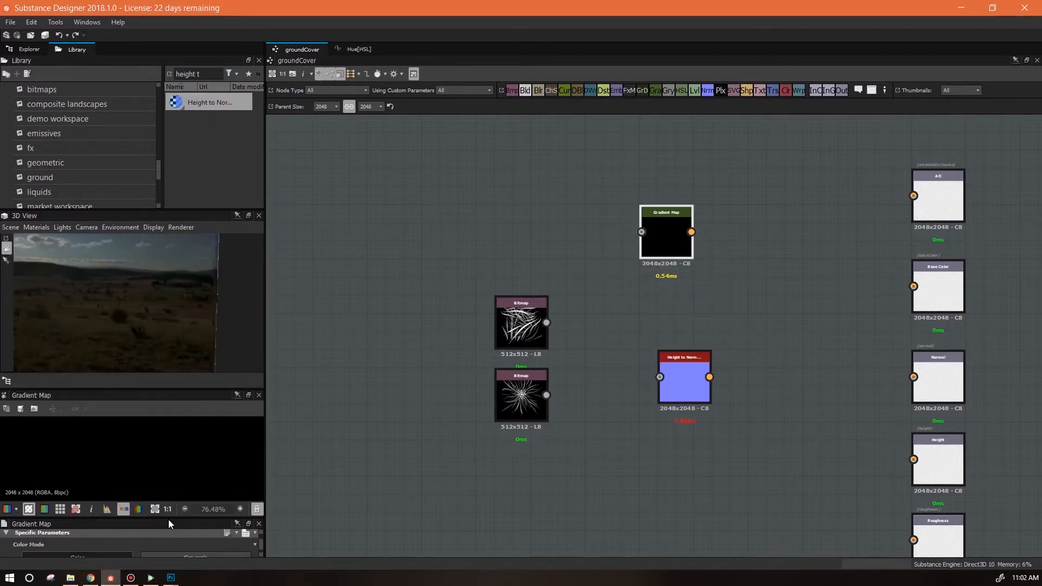
Connect the litter bitmap into the Height to Normal node and the Gradient Map node.
drag(169, 518, 170, 434)
drag(691, 231, 914, 195)
drag(547, 322, 659, 377)
key(Delete)
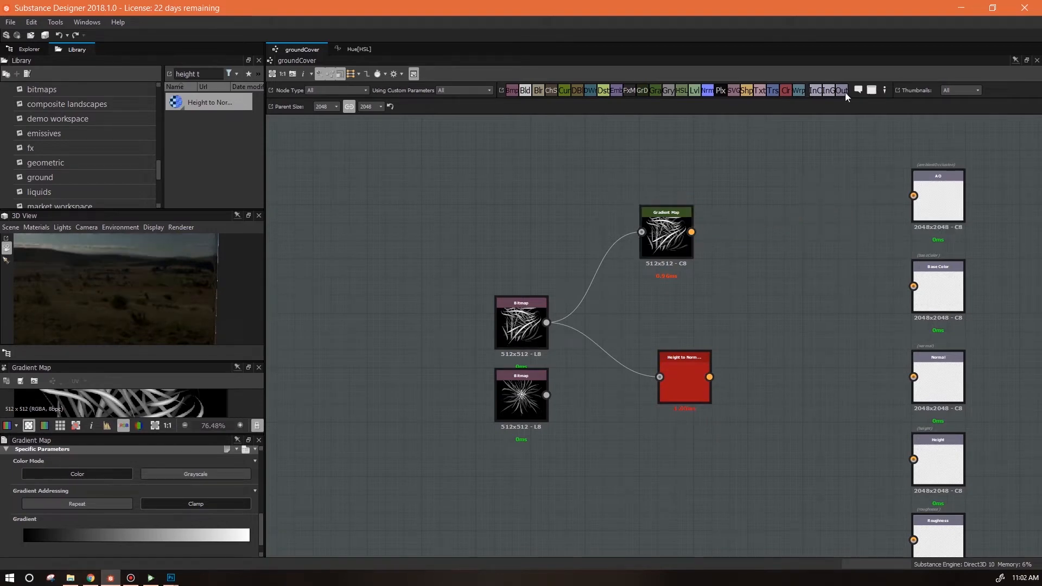
Add a grayscale Uniform Color node set to white and connect it to the AO output.
drag(785, 169, 786, 169)
click(196, 479)
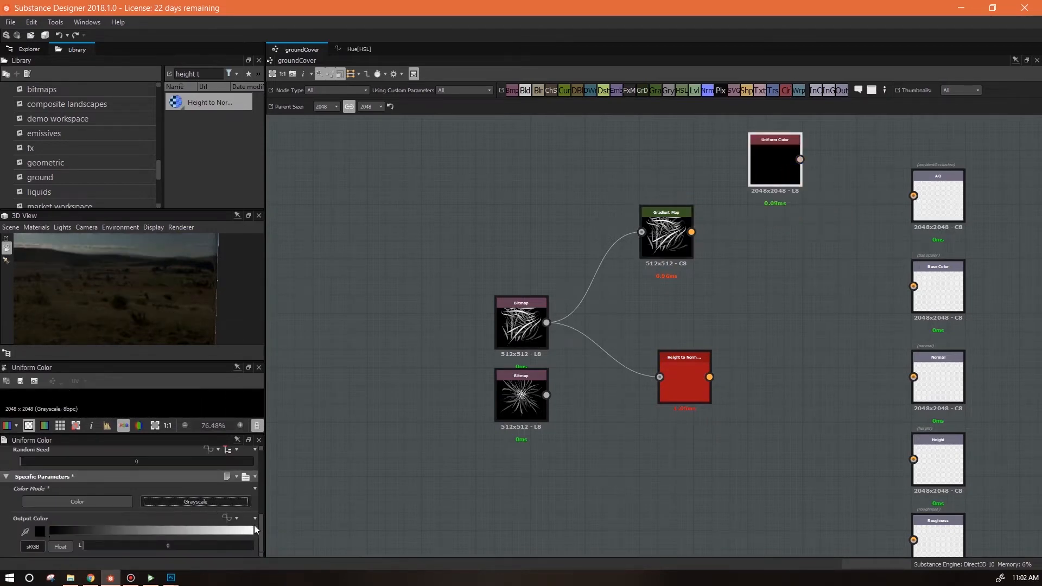
click(240, 530)
drag(800, 159, 914, 195)
Show the outputs in the 3D View, then wire Height to Normal into Normal and Gradient Map into Base Color.
right_click(847, 251)
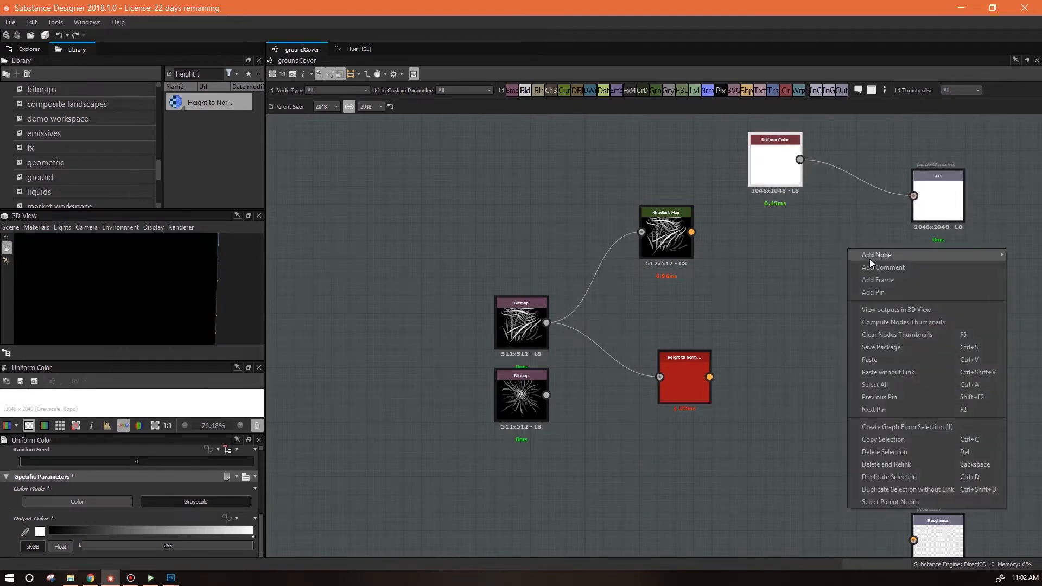
click(880, 313)
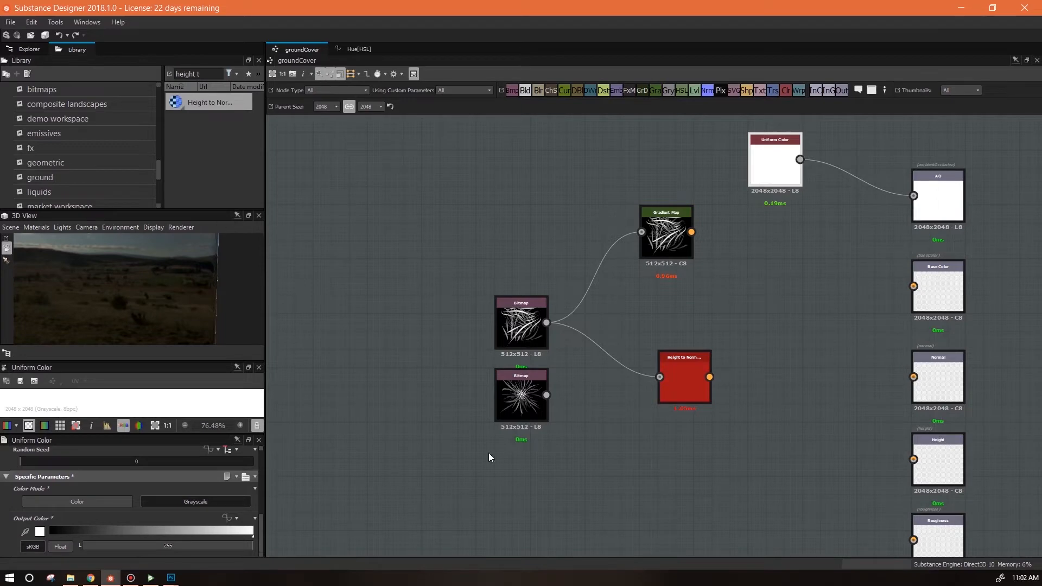
drag(709, 377, 914, 377)
drag(691, 231, 913, 286)
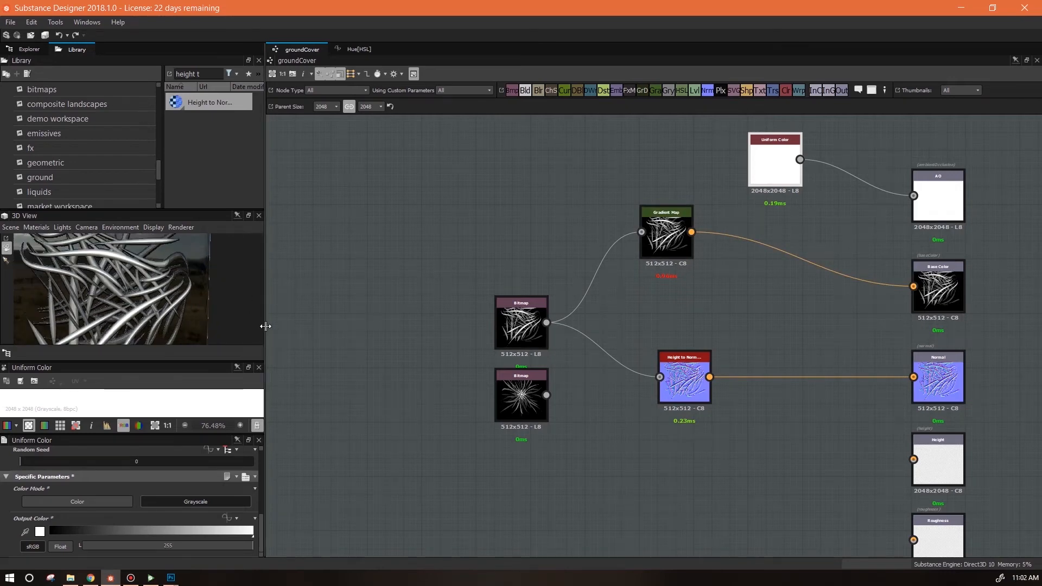
Enlarge the 3D View and rotate the material preview to inspect it.
drag(265, 359, 492, 359)
drag(302, 360, 307, 443)
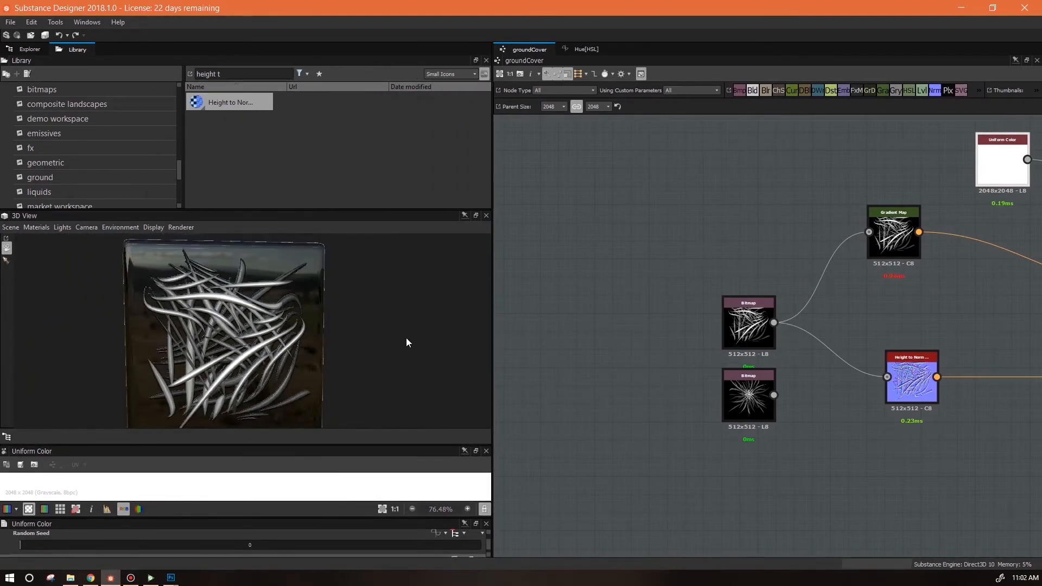
drag(422, 323, 406, 347)
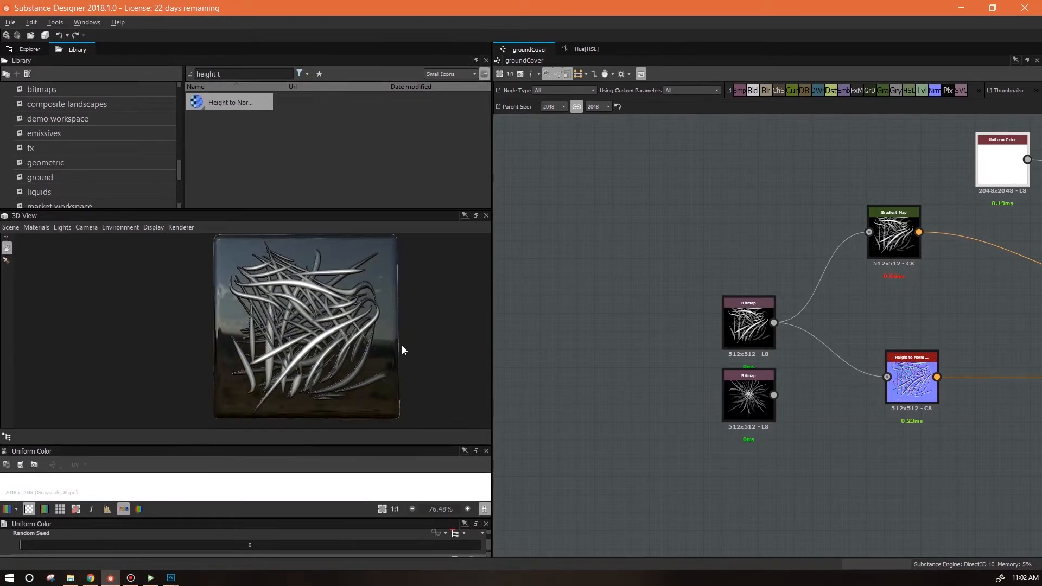
Open the Gradient Map's gradient editor and set its dark end key to a deep green.
click(893, 228)
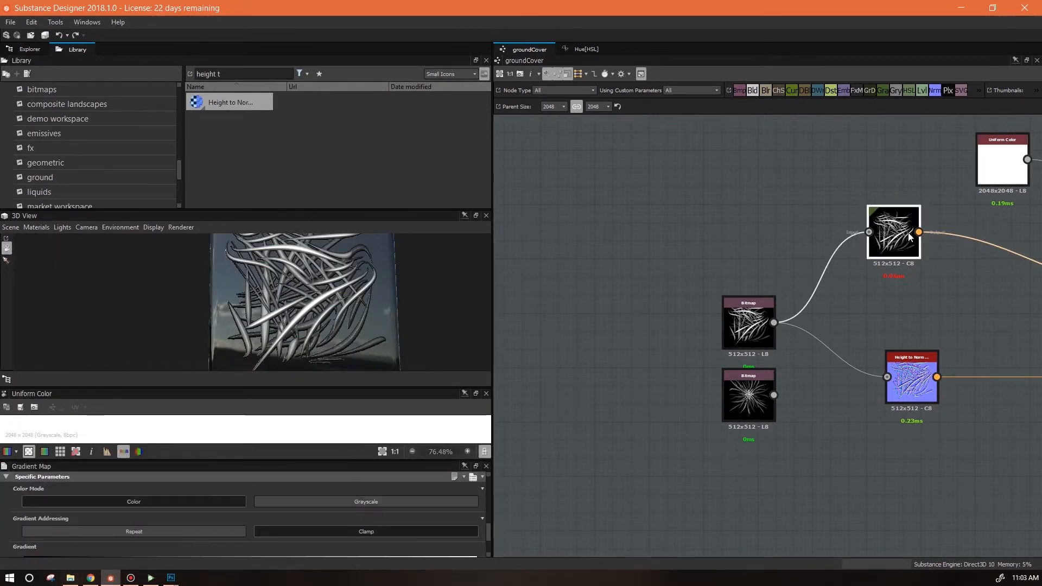
drag(489, 533, 489, 547)
click(453, 547)
drag(209, 241, 630, 108)
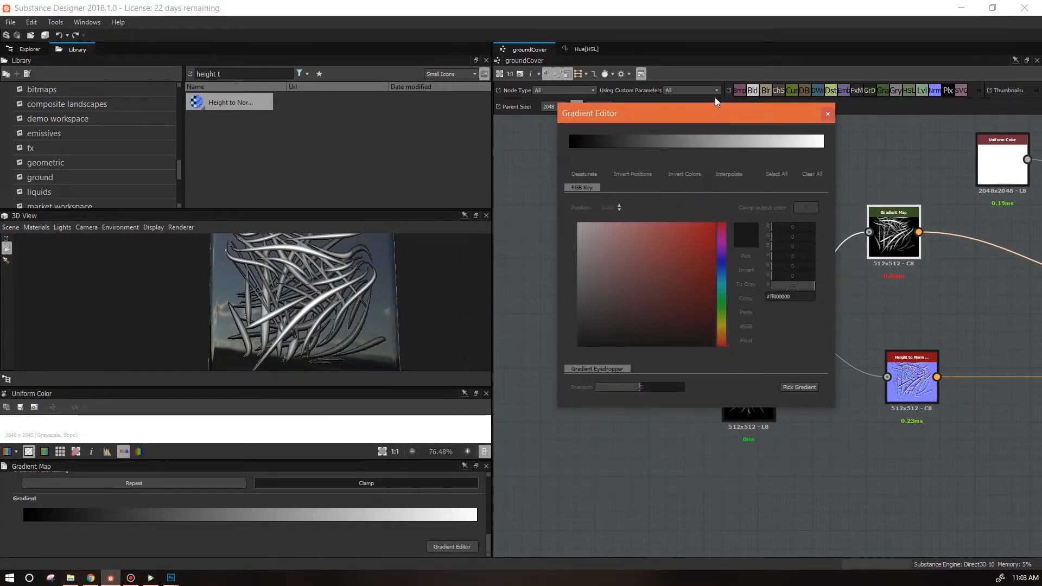
click(571, 143)
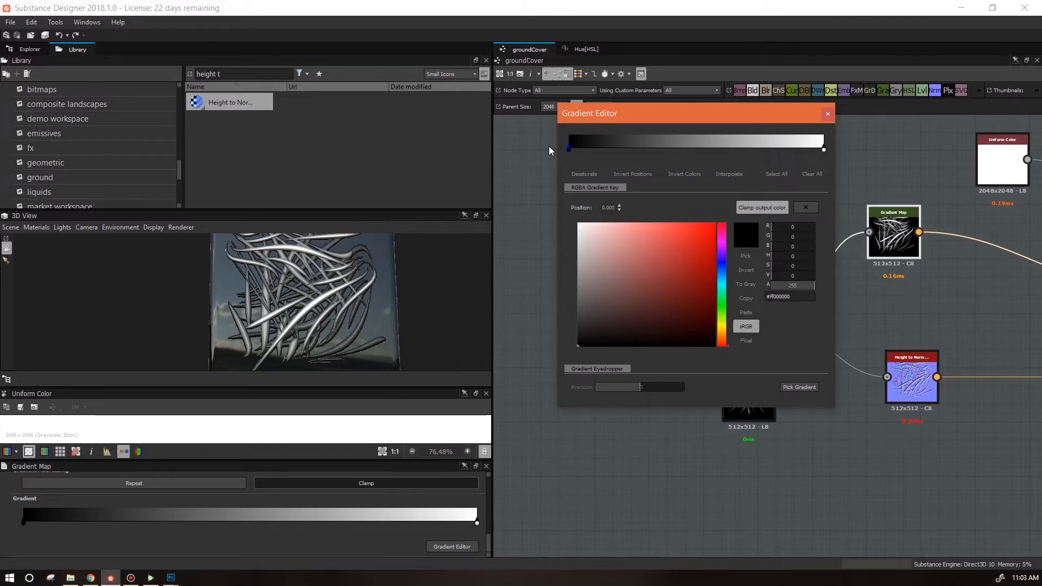
click(722, 333)
click(712, 314)
drag(569, 148, 581, 147)
click(570, 145)
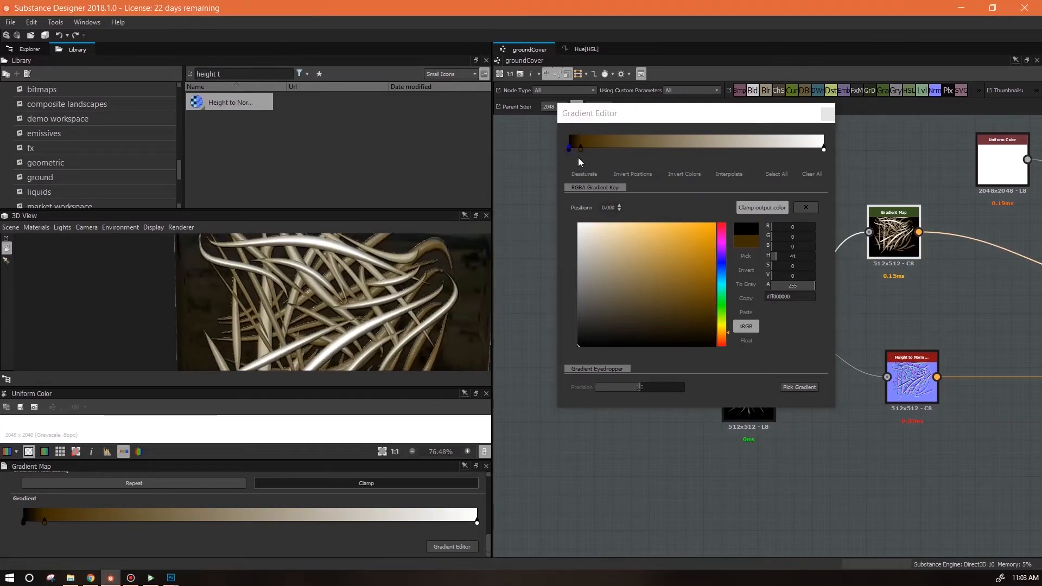
drag(581, 148, 575, 148)
mouse_move(719, 319)
mouse_down()
mouse_move(719, 307)
mouse_move(717, 317)
mouse_up()
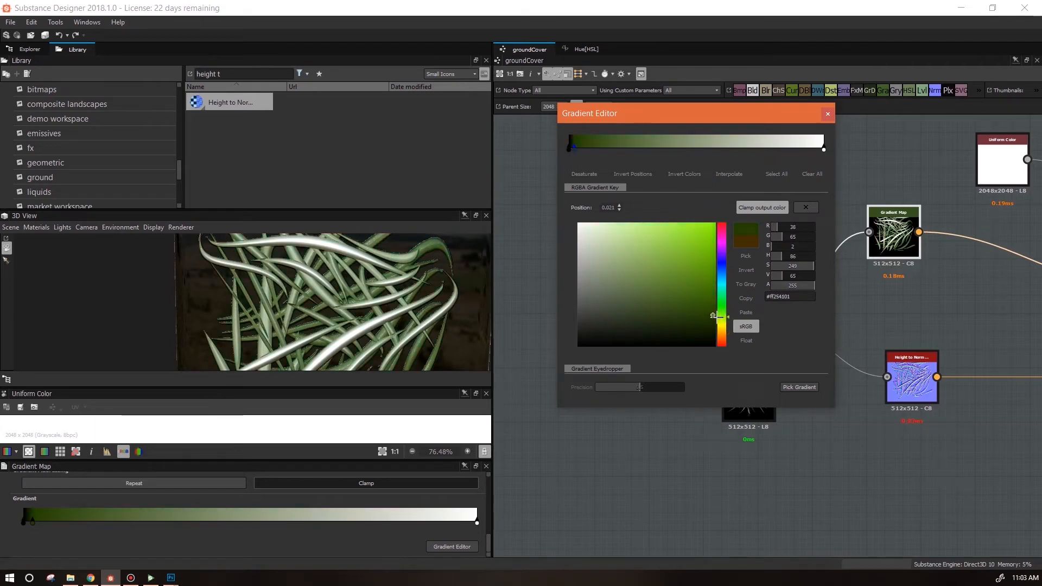
click(695, 316)
Add a dark green key near position 0.17 and pull the white end key toward the middle.
drag(583, 148, 604, 147)
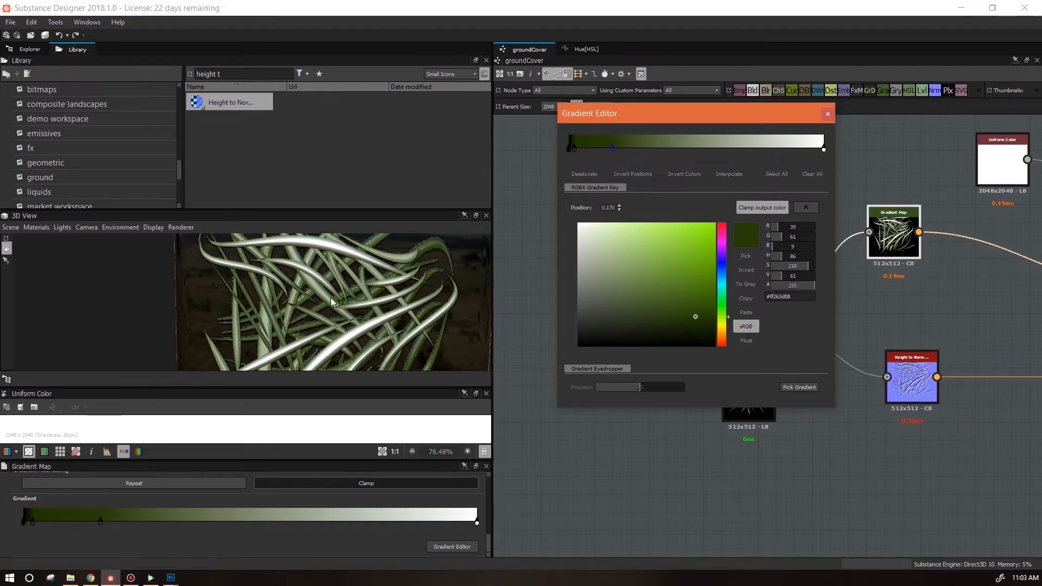
drag(612, 148, 593, 148)
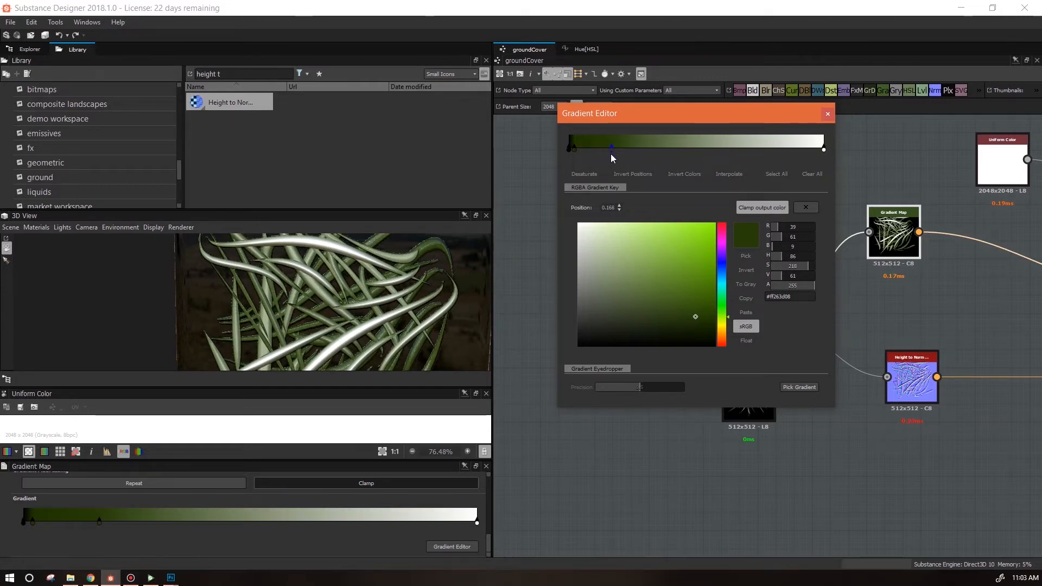
drag(824, 149, 636, 151)
click(612, 148)
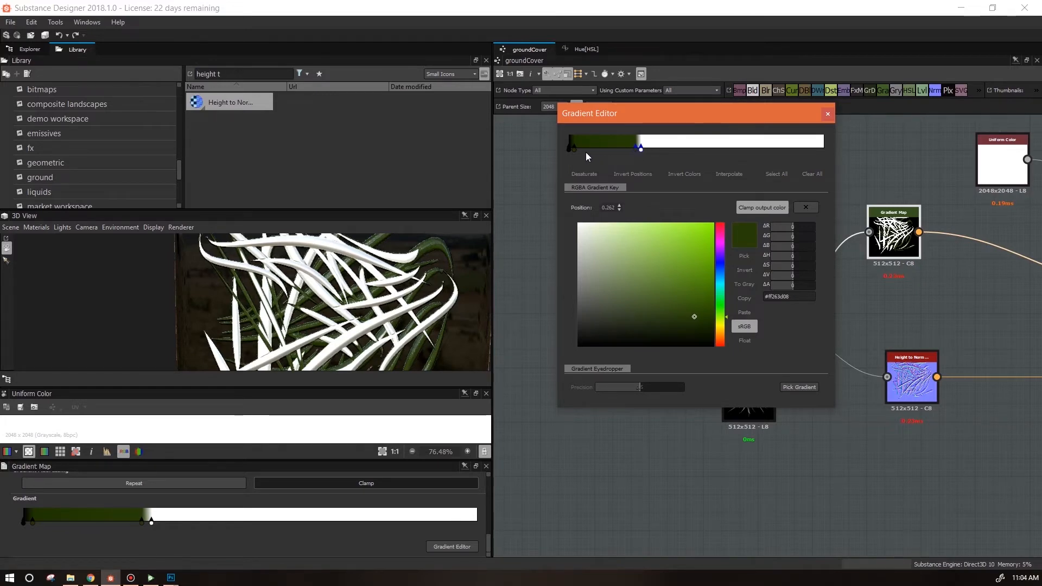
Add a brighter green key and move the white key to about position 0.56.
click(628, 147)
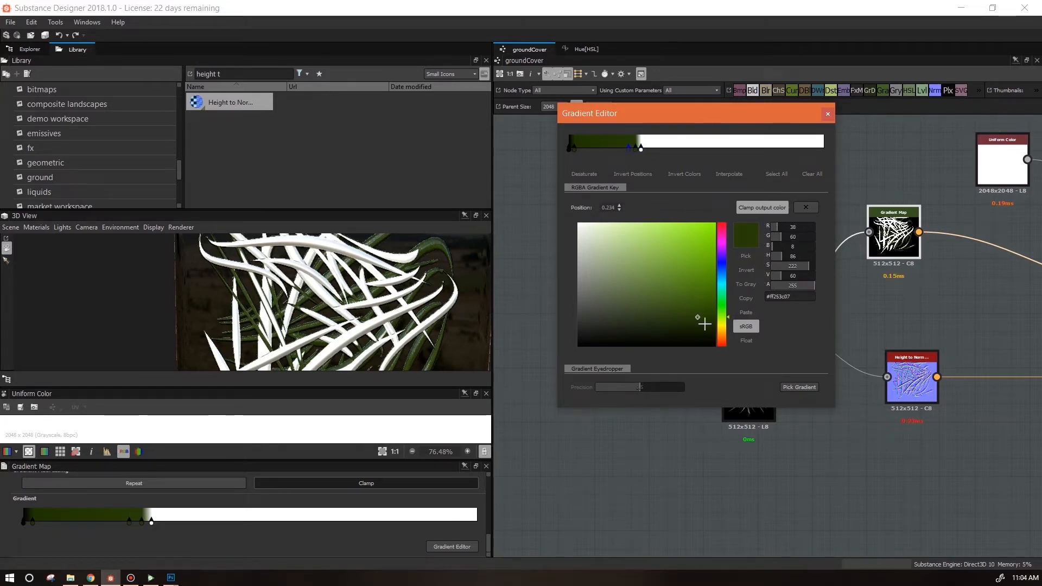
click(701, 277)
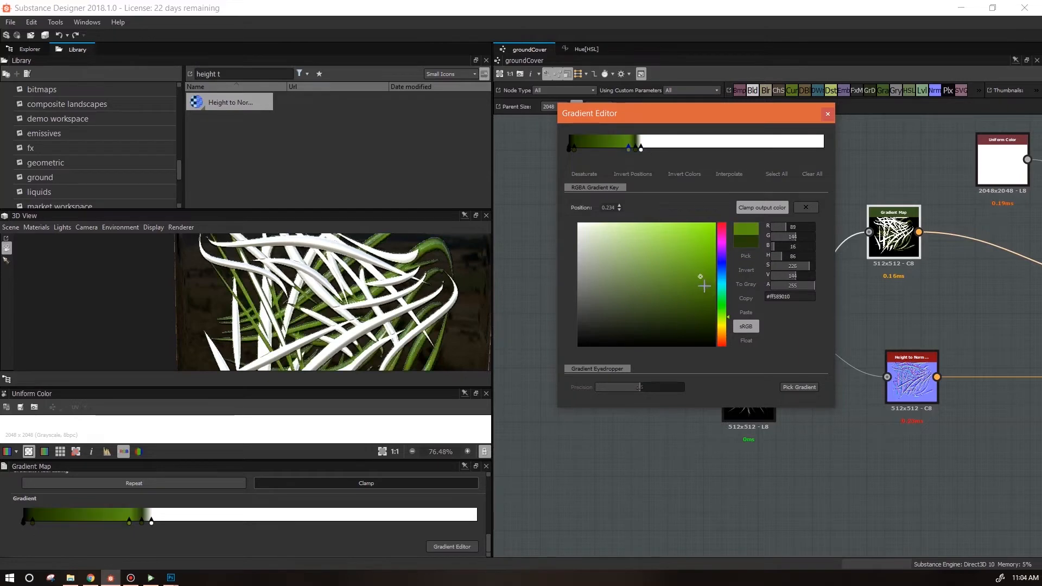
drag(699, 279, 700, 291)
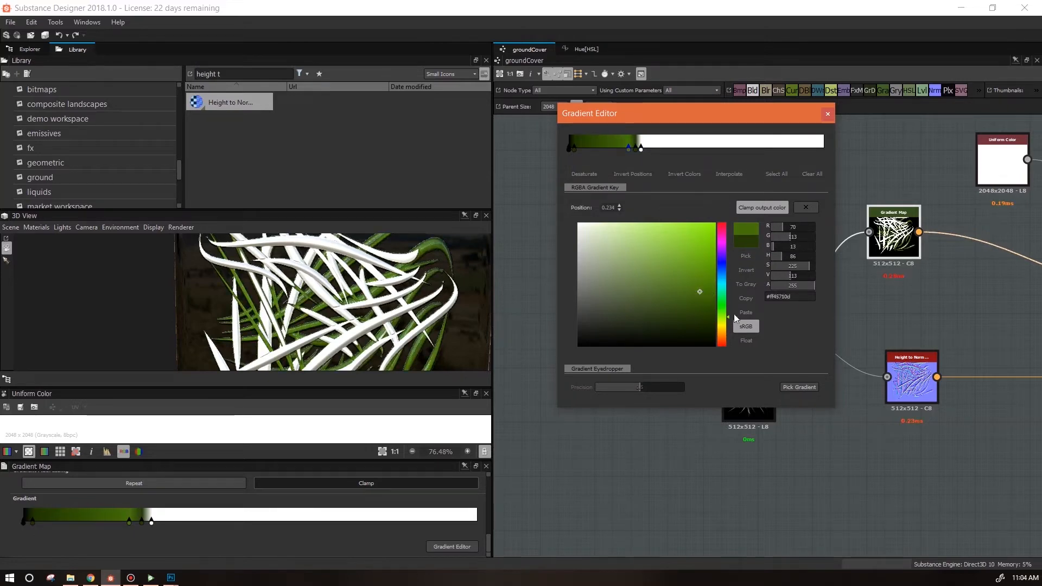
click(724, 322)
drag(647, 154, 625, 147)
drag(628, 149, 713, 148)
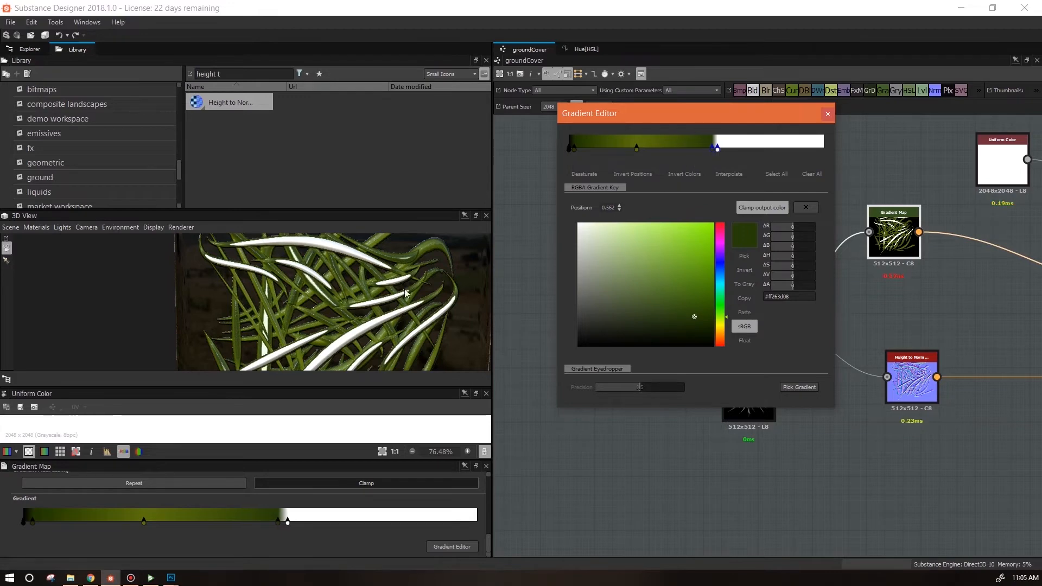
Add a yellow key at about position 0.54, just before the white key.
drag(385, 305, 380, 271)
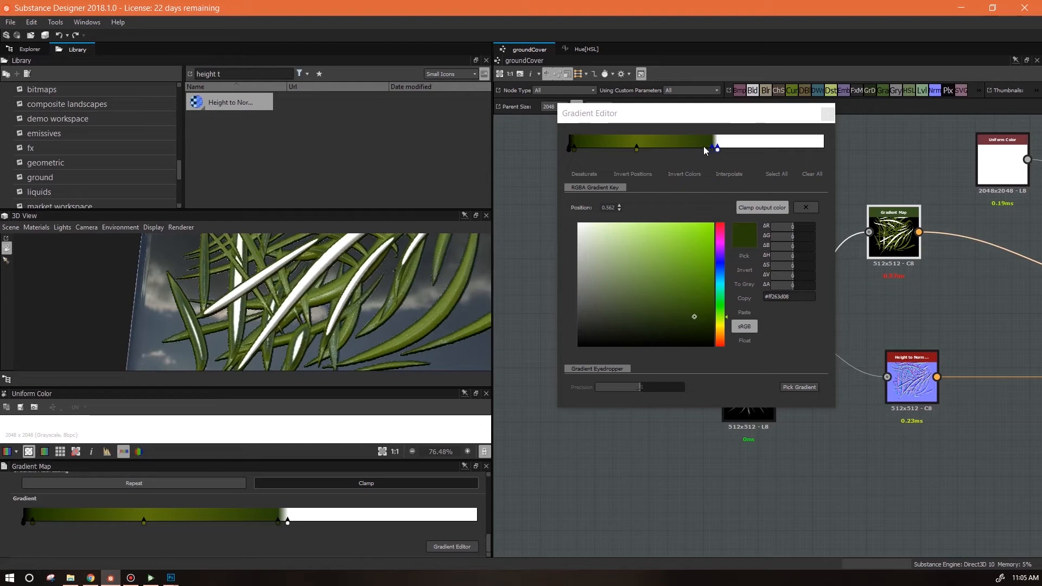
drag(316, 285, 297, 302)
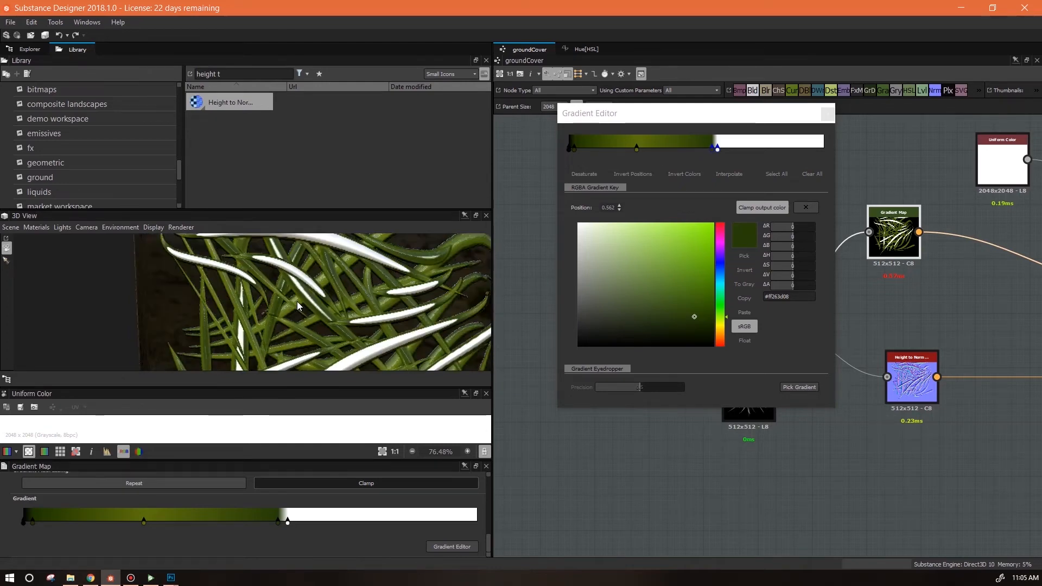
drag(361, 268, 463, 284)
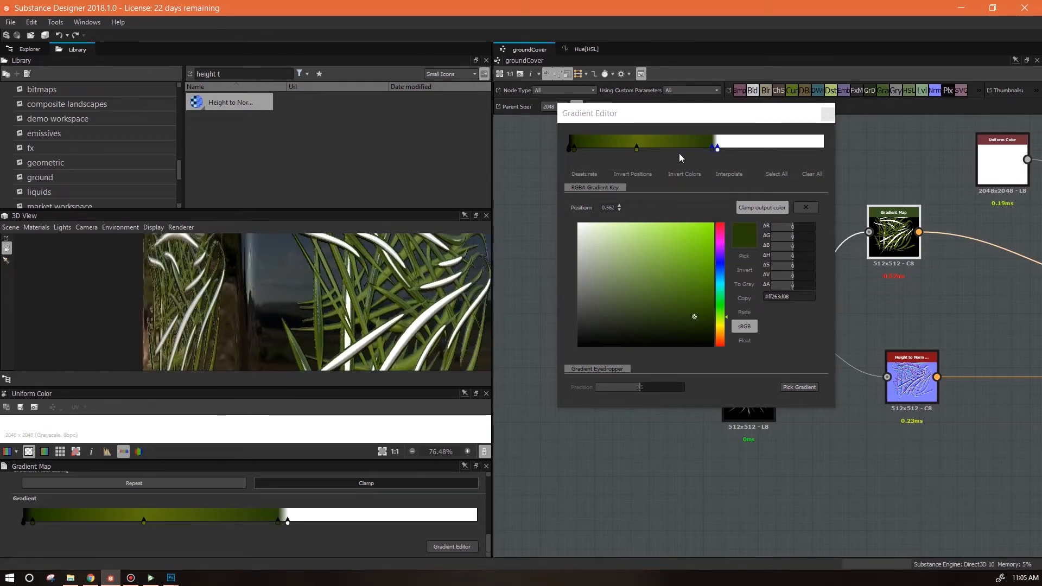
click(712, 150)
click(705, 147)
click(722, 326)
drag(700, 314, 711, 263)
mouse_move(399, 311)
mouse_down()
mouse_move(324, 321)
mouse_move(416, 319)
mouse_move(406, 294)
mouse_up()
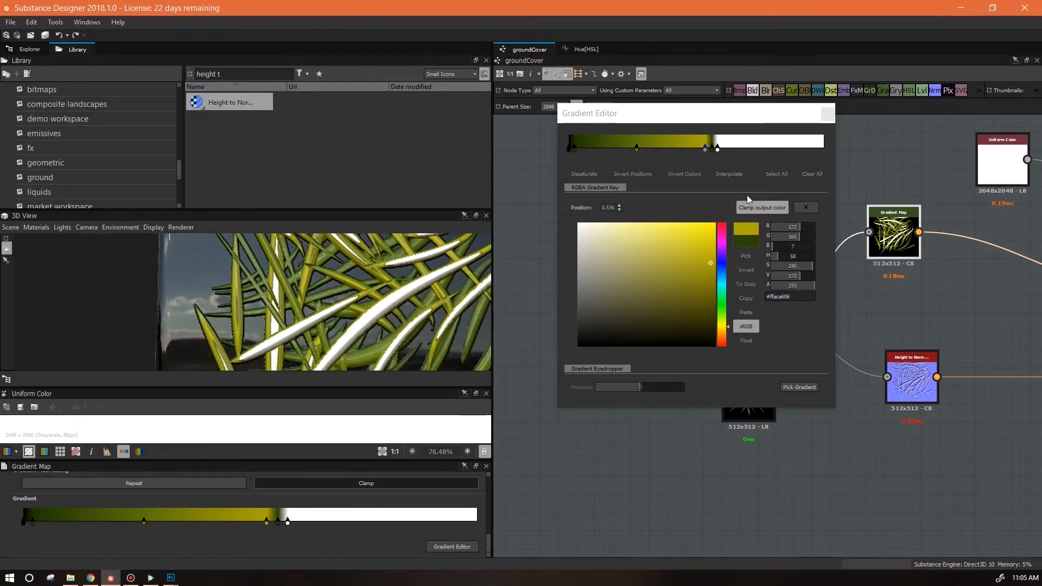
Rearrange the upper gradient keys and delete the white key so the gradient ends in yellow.
drag(726, 156, 760, 165)
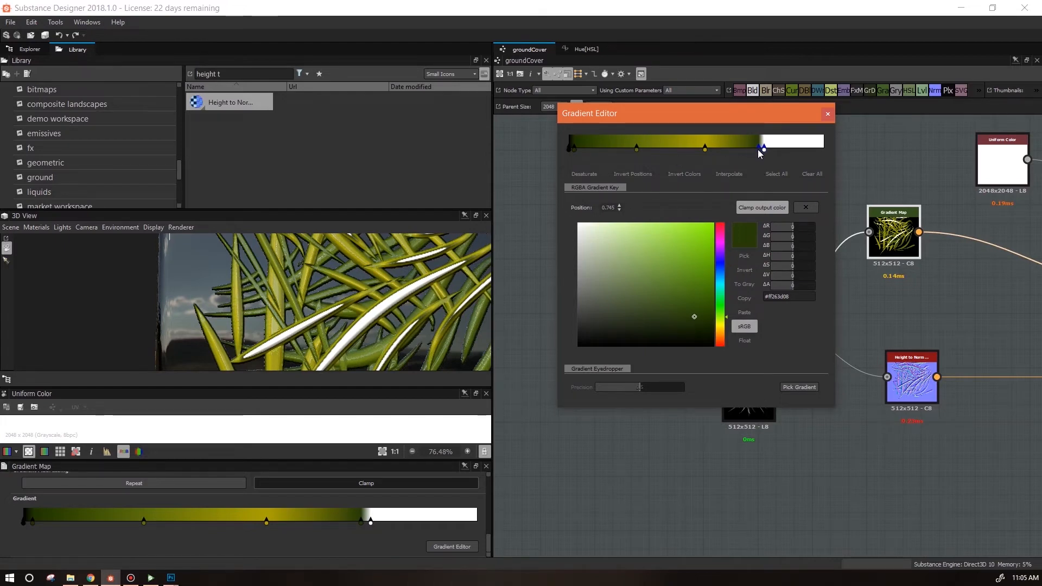
click(757, 151)
drag(750, 148, 730, 144)
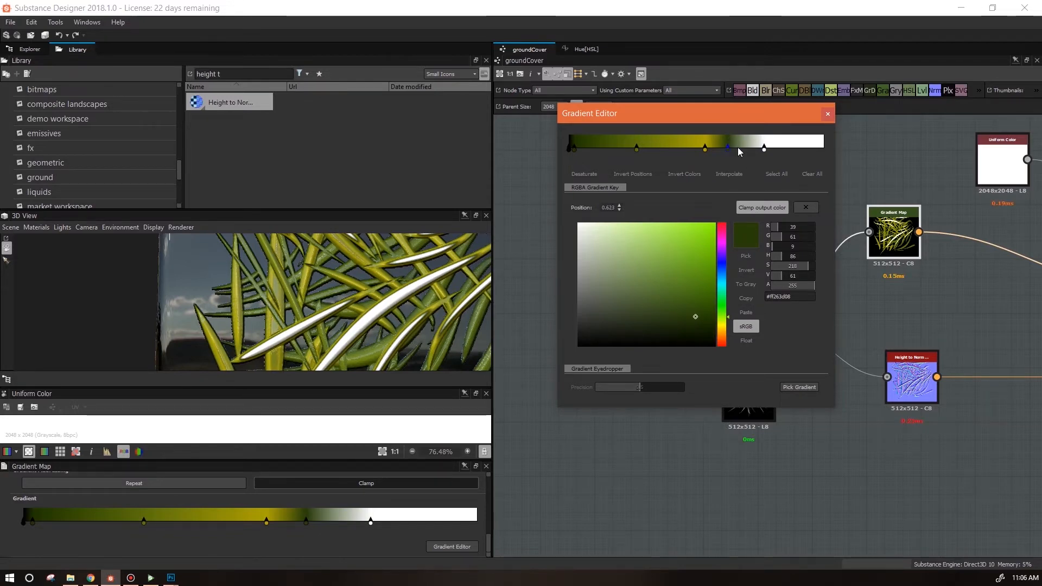
click(744, 146)
click(746, 313)
ctrl+click(764, 148)
drag(744, 149, 789, 153)
click(810, 149)
key(Delete)
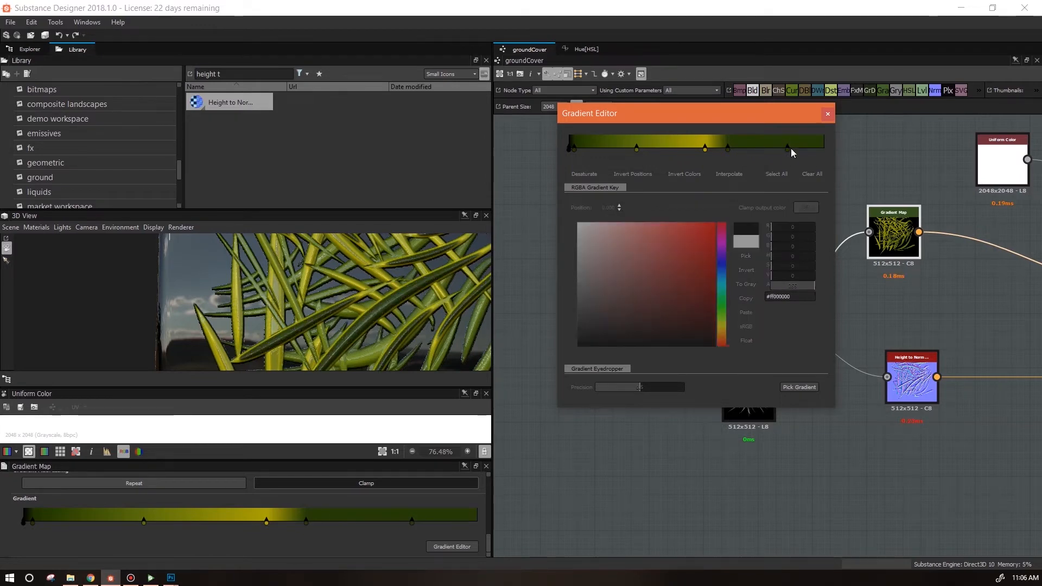
Recolor and delete extra upper keys, and shift the yellow key to about position 0.47.
click(764, 147)
click(788, 148)
mouse_move(706, 248)
mouse_down()
mouse_move(727, 221)
mouse_move(713, 247)
mouse_up()
click(721, 321)
click(710, 225)
click(766, 150)
key(Delete)
click(786, 150)
click(723, 326)
drag(693, 282, 661, 259)
drag(727, 147, 693, 150)
click(756, 147)
key(Delete)
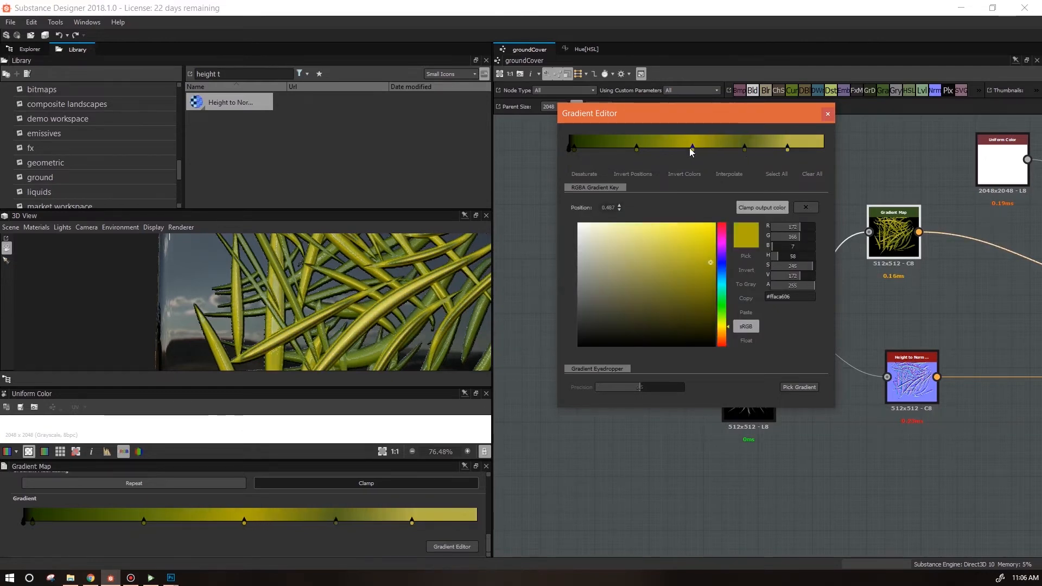
Remove the key near the end and move the upper green key to about position 0.64.
drag(787, 149, 888, 148)
scroll(363, 324, down, 5)
drag(348, 304, 384, 315)
scroll(383, 331, up, 5)
click(745, 150)
key(Delete)
key(ctrl+z)
drag(744, 149, 729, 150)
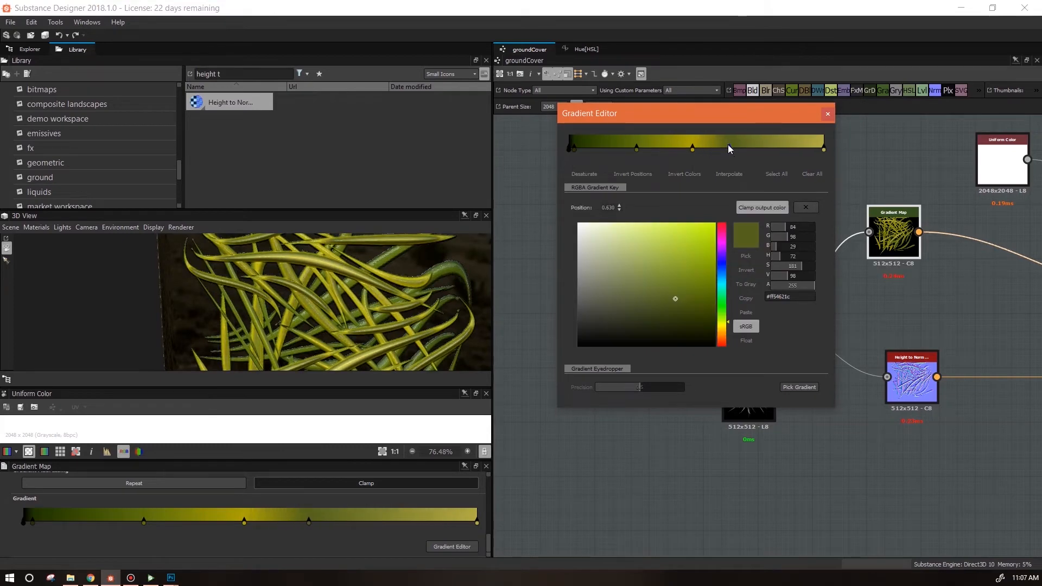
Delete the key at about 0.64 and nudge the yellow key slightly right.
click(692, 149)
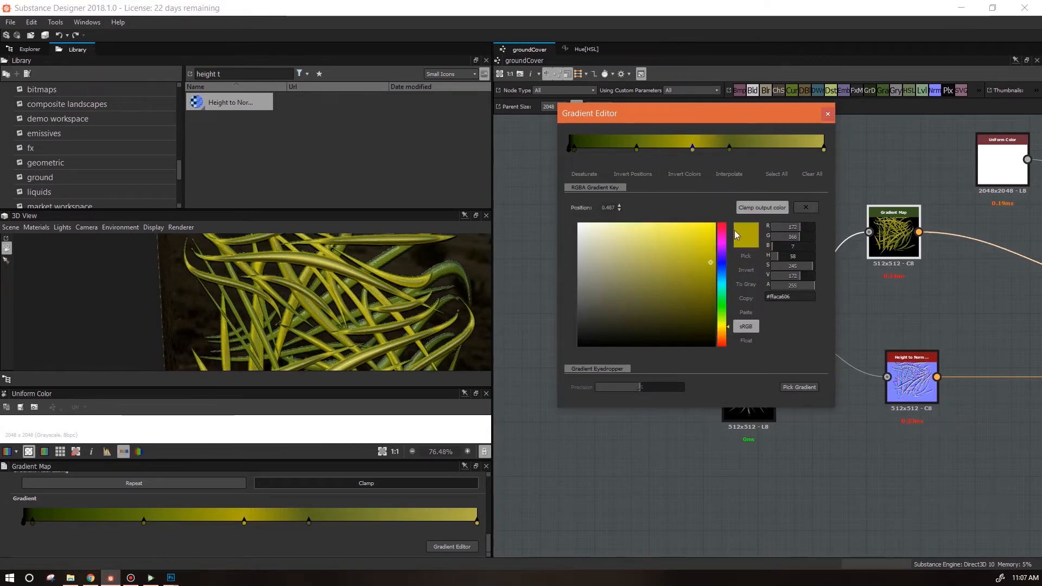
click(730, 149)
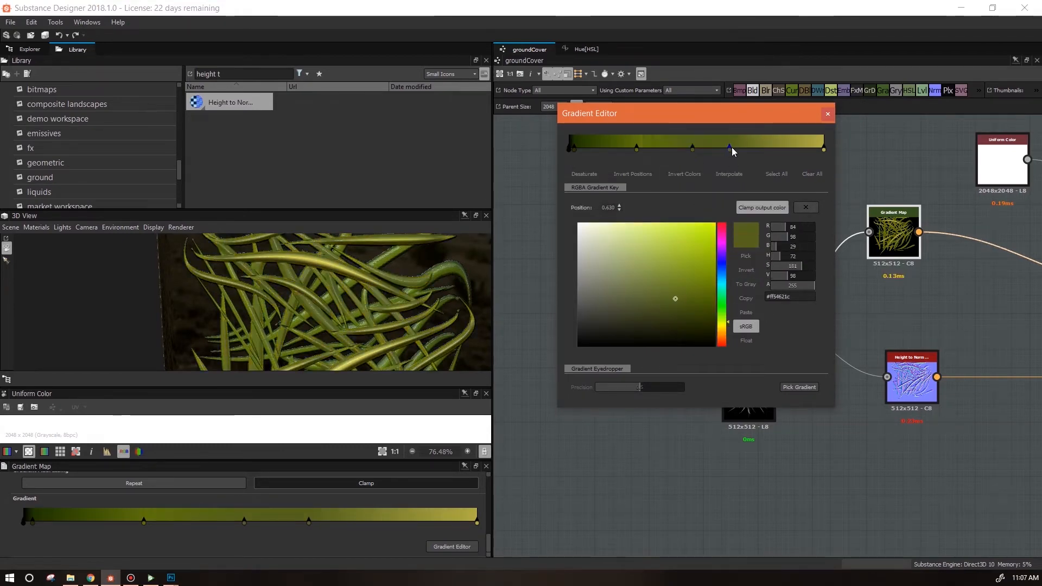
key(Delete)
drag(692, 150, 703, 149)
Darken the greens of the key at about 0.27 and the first key.
click(637, 147)
mouse_move(694, 329)
mouse_down()
mouse_move(690, 307)
mouse_move(696, 318)
mouse_up()
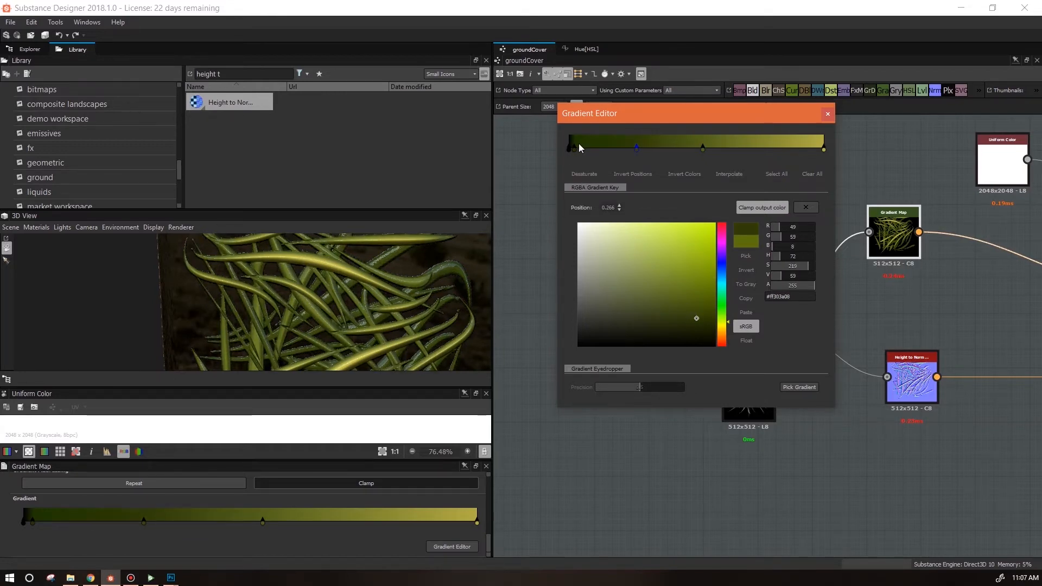
click(577, 147)
drag(712, 321, 715, 333)
scroll(350, 303, down, 3)
drag(350, 303, 333, 283)
scroll(333, 284, up, 5)
mouse_move(408, 311)
mouse_down()
mouse_move(396, 302)
mouse_move(396, 314)
mouse_up()
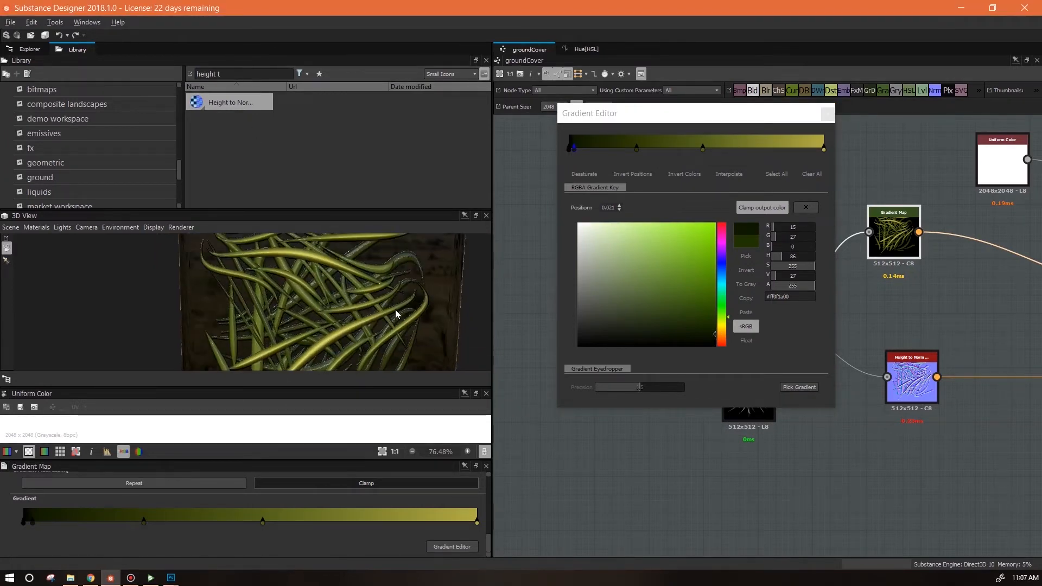
Retune the hue of the key at about 0.27 and close the gradient editor.
click(637, 147)
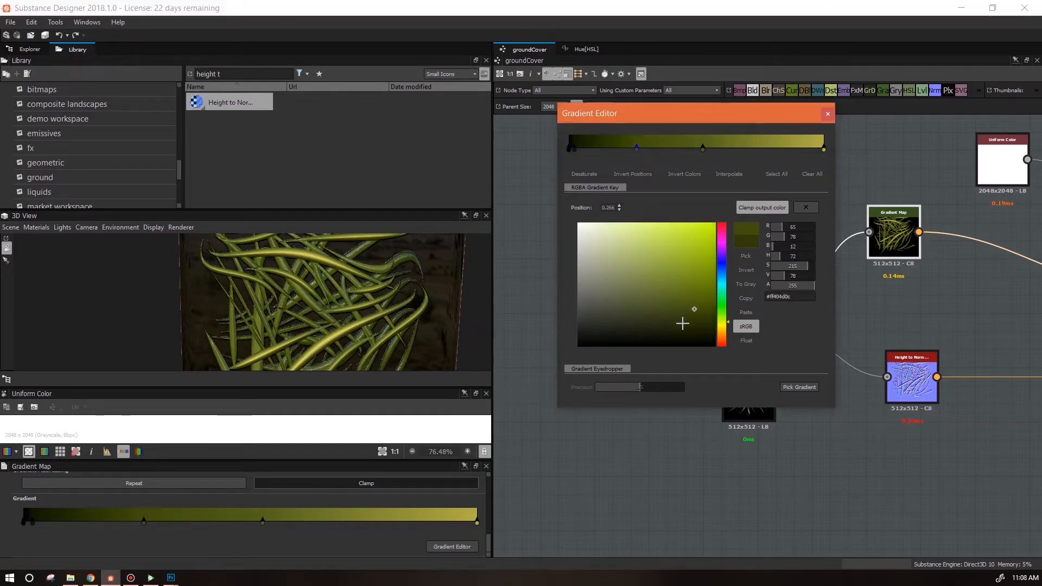
click(725, 308)
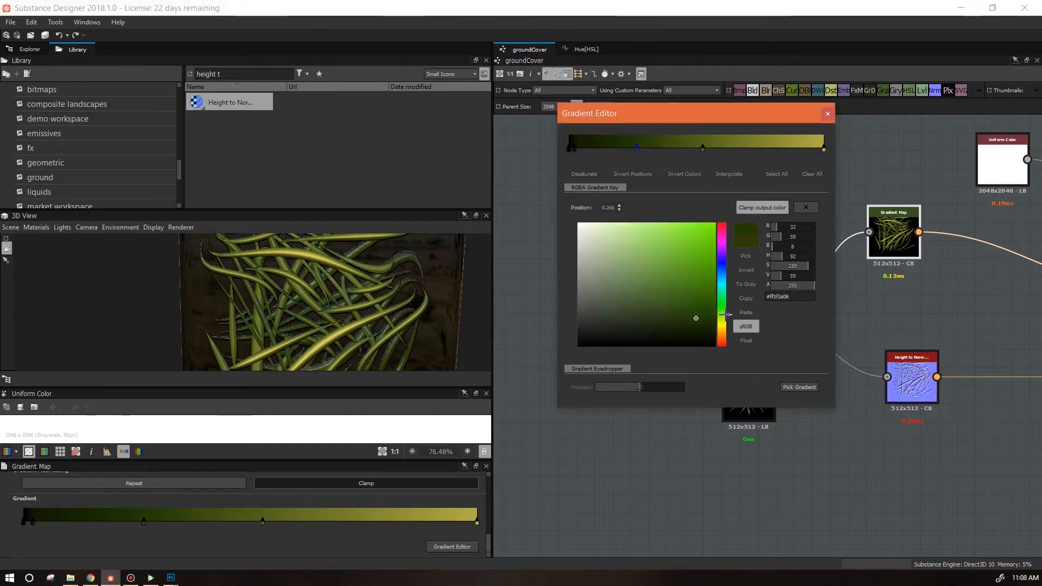
drag(344, 277, 356, 316)
click(950, 296)
drag(756, 115, 608, 110)
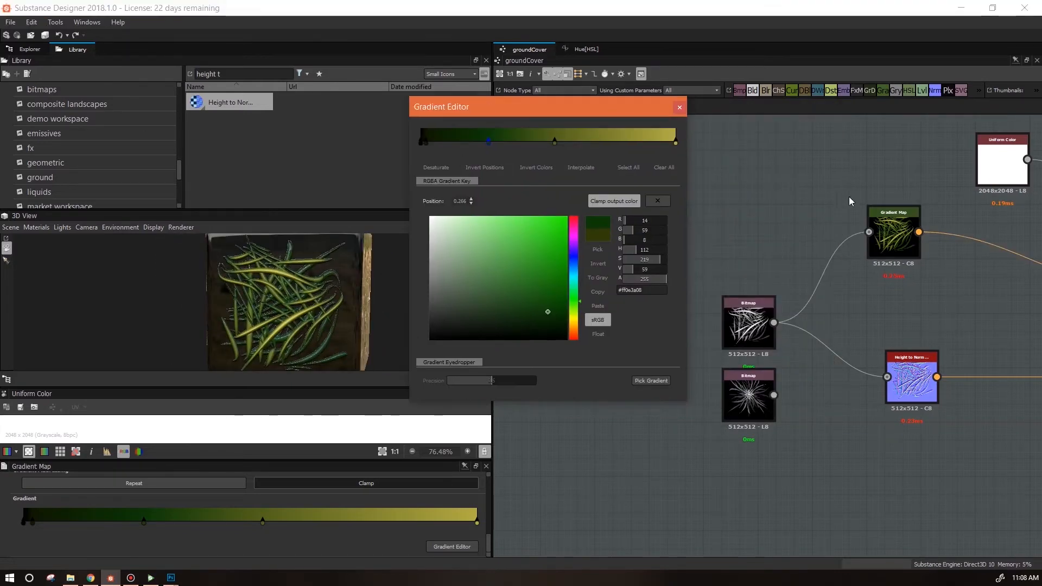
click(681, 108)
Duplicate the Gradient Map node and feed the tuft bitmap into the copy.
click(895, 238)
key(ctrl+c)
key(ctrl+v)
drag(773, 331, 908, 492)
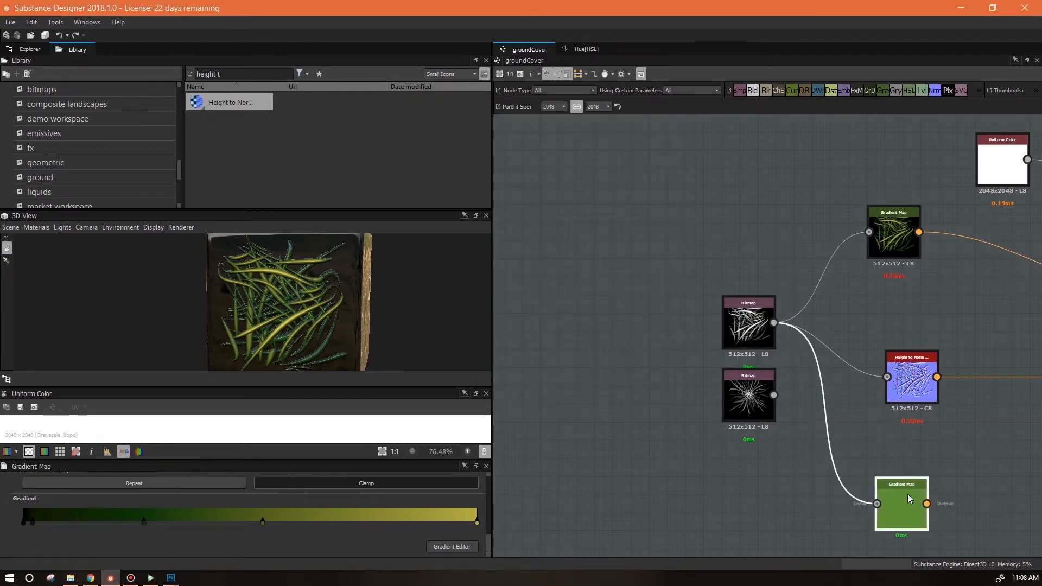
drag(775, 396, 867, 463)
Connect the tuft bitmap to Height to Normal and the Gradient Map copy to Base Color.
drag(953, 464, 709, 443)
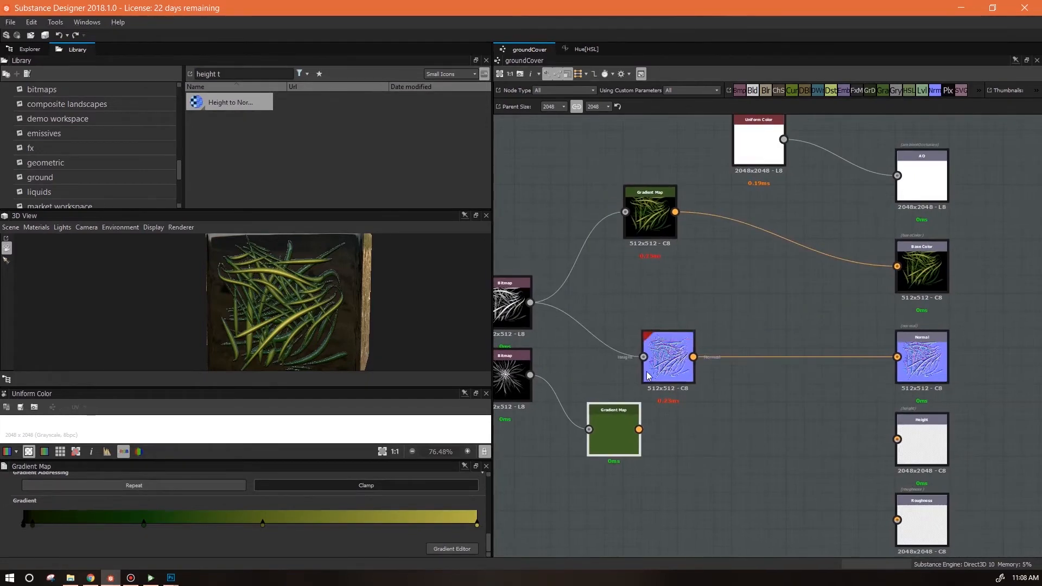
drag(530, 375, 643, 356)
drag(639, 429, 897, 266)
scroll(297, 314, up, 5)
drag(608, 448, 644, 303)
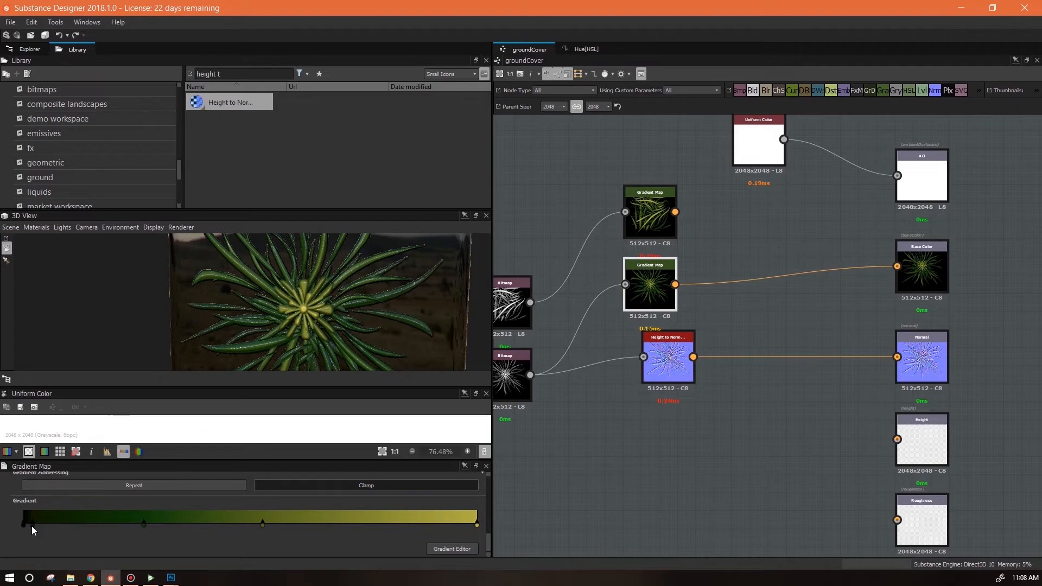
Open the copy's gradient editor and set its end key to a light green.
double_click(33, 529)
drag(508, 115, 824, 104)
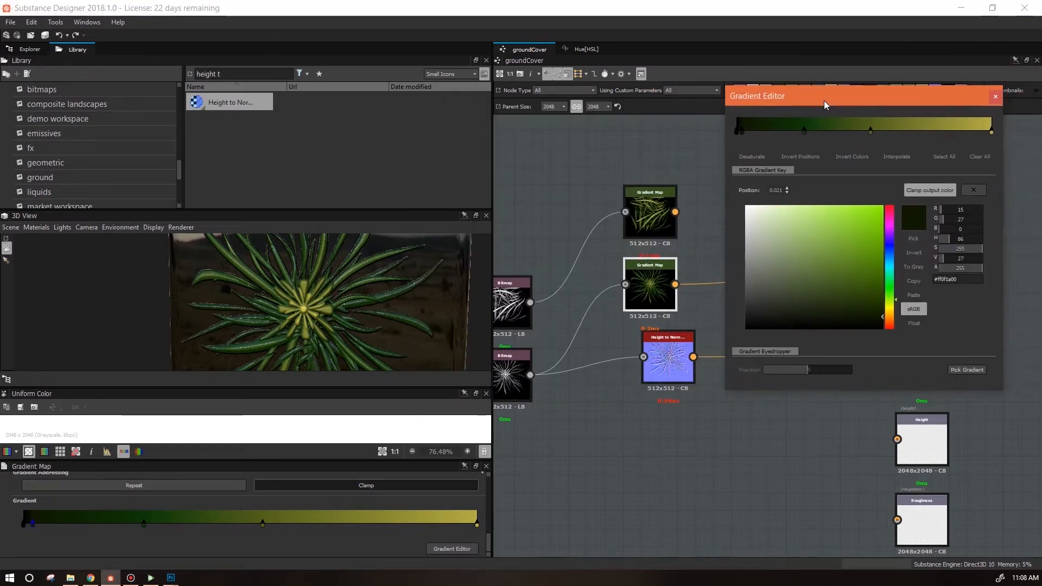
click(992, 131)
drag(891, 307, 893, 294)
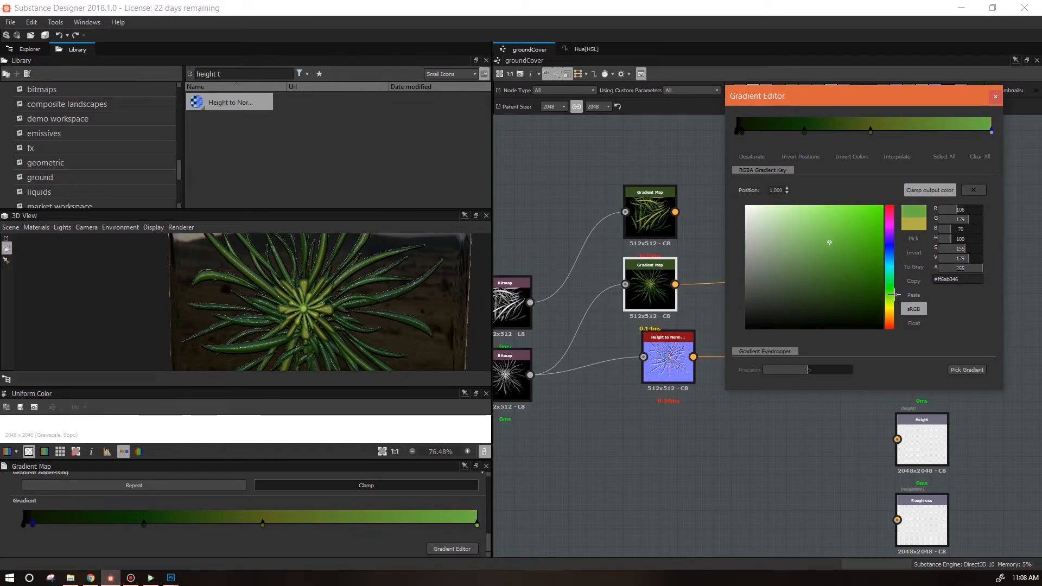
click(871, 131)
click(840, 256)
click(991, 131)
click(890, 298)
Recolor the lower gradient keys in greener tones, add a key near 0.12, and close the editor.
click(805, 131)
drag(875, 277, 882, 294)
click(742, 131)
click(818, 293)
click(890, 292)
click(814, 279)
click(865, 310)
click(890, 286)
click(768, 131)
scroll(349, 334, down, 3)
drag(349, 333, 266, 327)
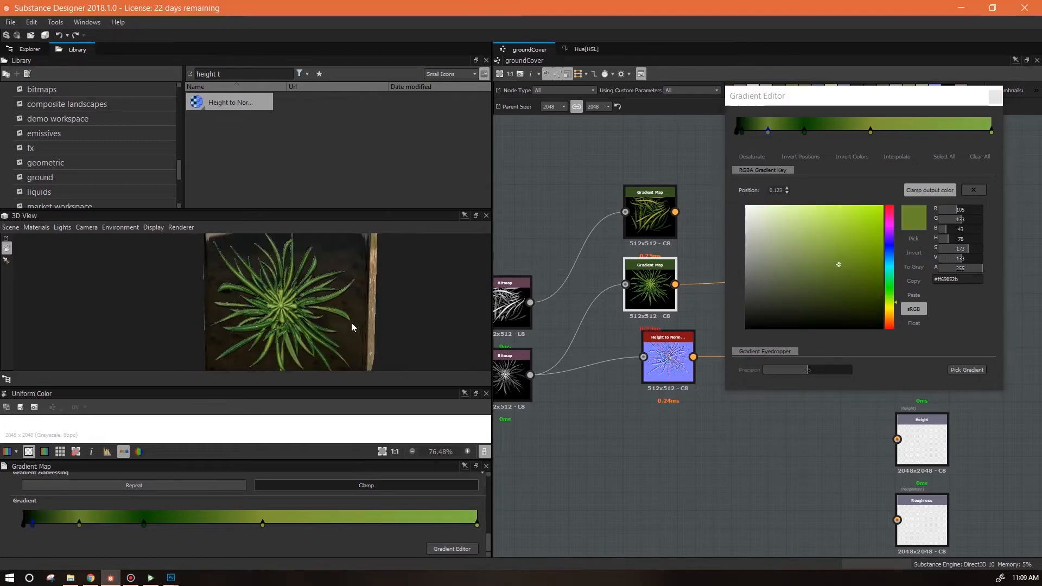
click(994, 98)
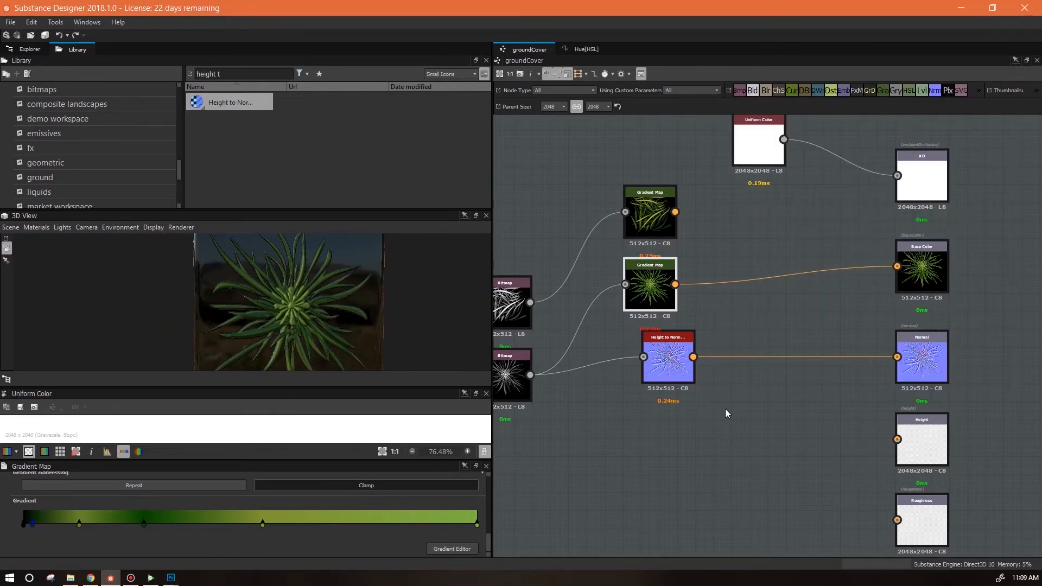
Rearrange the graph so the tuft bitmap chain sits above and the litter bitmap chain below, aligned toward the outputs.
scroll(730, 423, down, 3)
drag(732, 432, 844, 436)
drag(798, 387, 798, 411)
drag(687, 349, 661, 290)
drag(822, 255, 617, 506)
drag(800, 450, 871, 394)
drag(754, 343, 715, 277)
drag(855, 278, 805, 278)
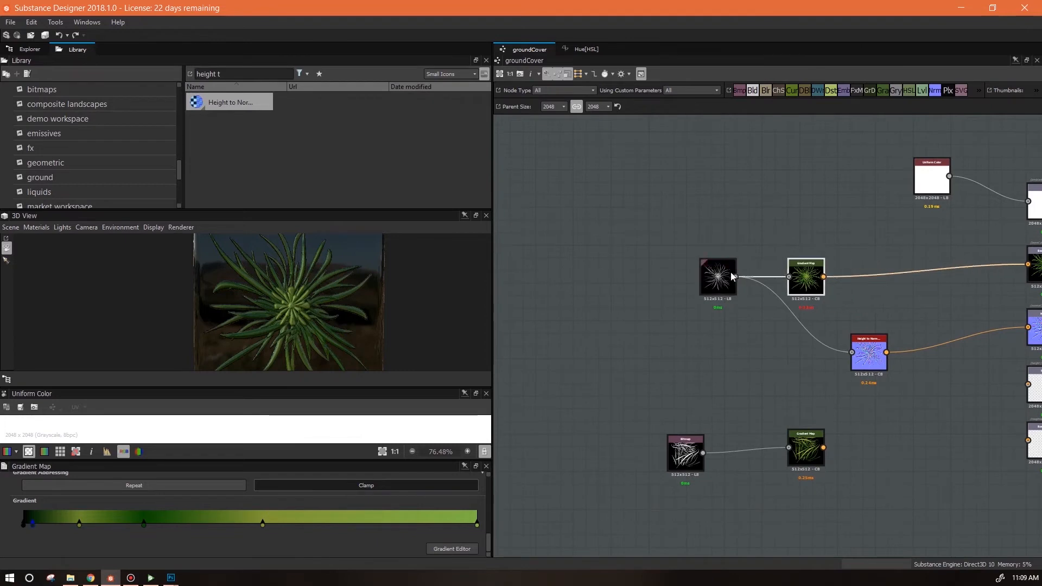
drag(715, 278, 667, 280)
drag(806, 280, 780, 279)
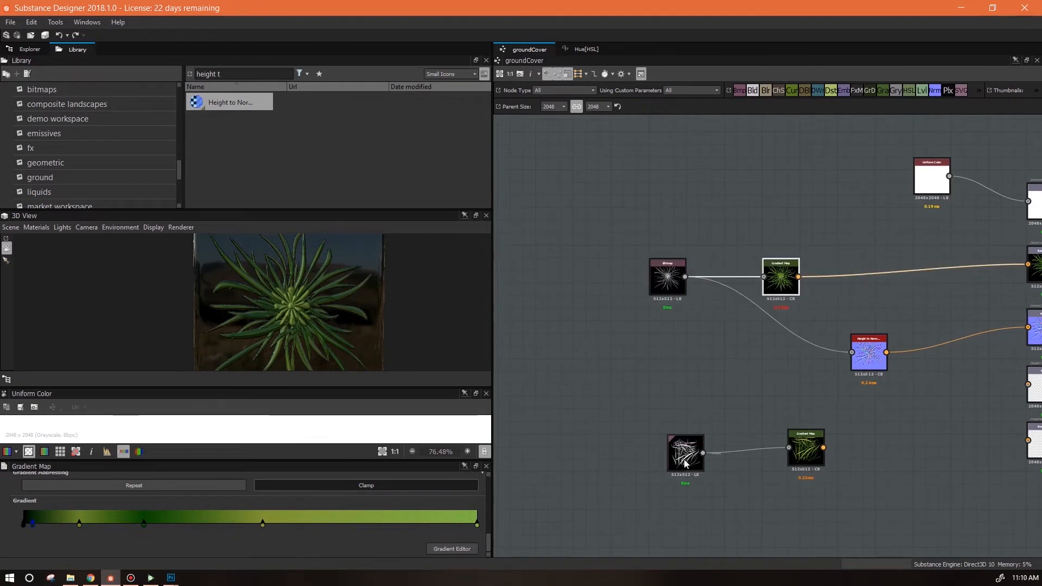
drag(693, 460, 668, 448)
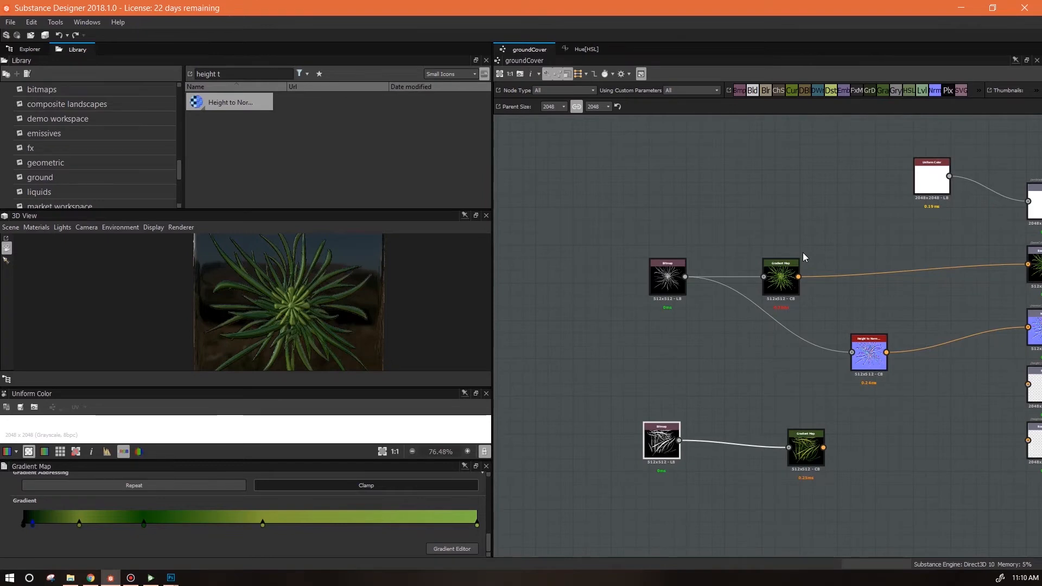
drag(682, 281, 651, 237)
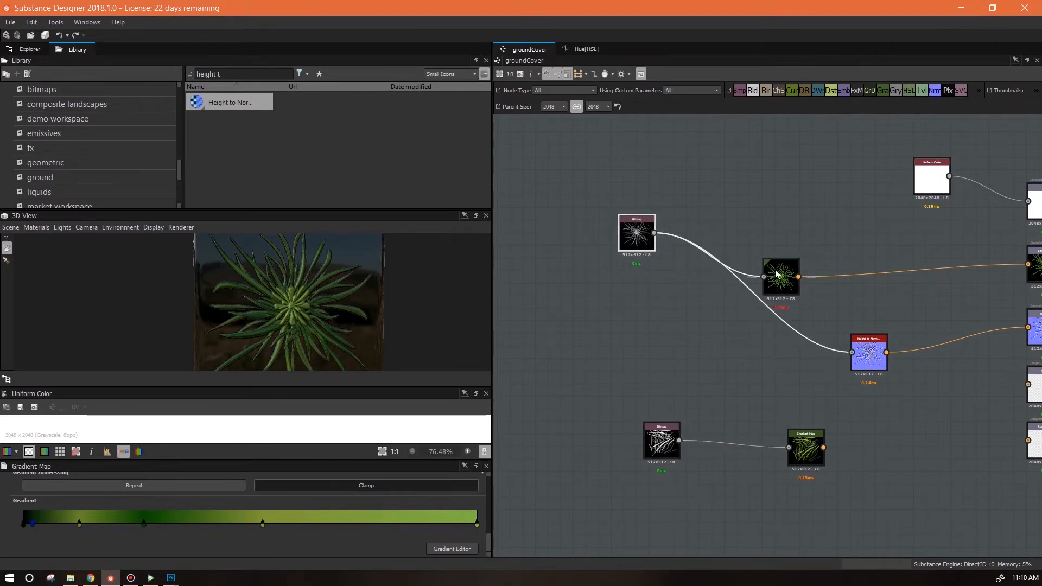
drag(812, 446, 786, 439)
drag(869, 440, 731, 441)
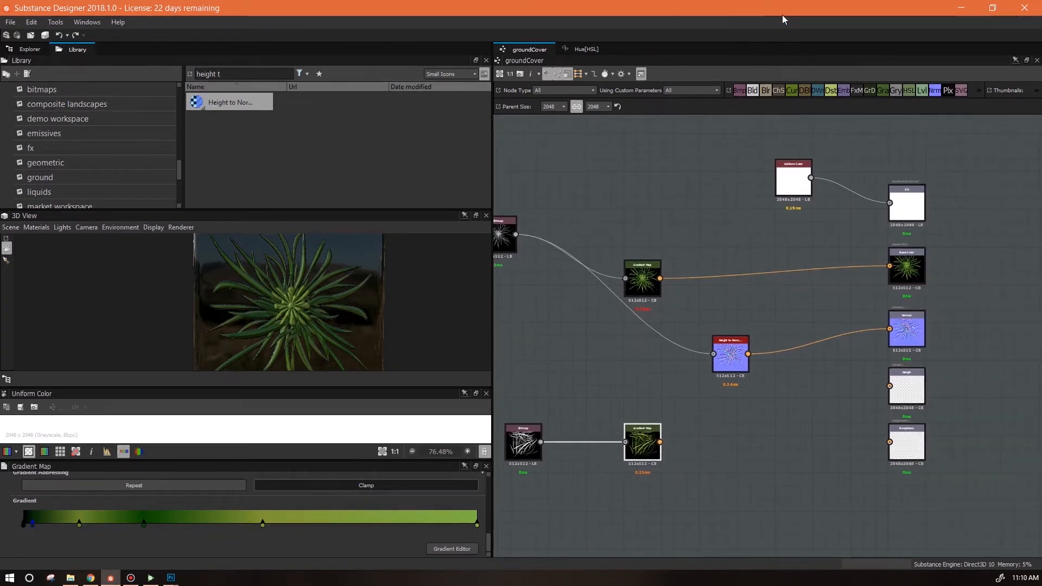
Insert an HSL node between the upper Gradient Map and the Base Color output and try adjusting its Hue.
drag(910, 92, 723, 299)
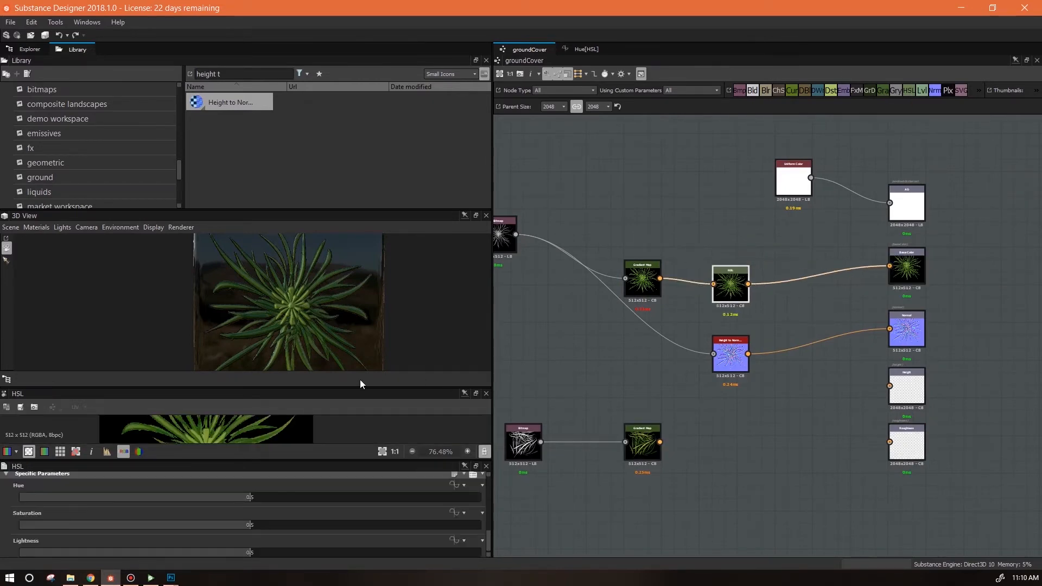
drag(347, 389, 351, 324)
mouse_move(254, 497)
mouse_down()
mouse_move(333, 506)
mouse_move(193, 496)
mouse_move(600, 521)
mouse_move(222, 501)
mouse_move(284, 507)
mouse_move(224, 496)
mouse_move(242, 500)
mouse_up()
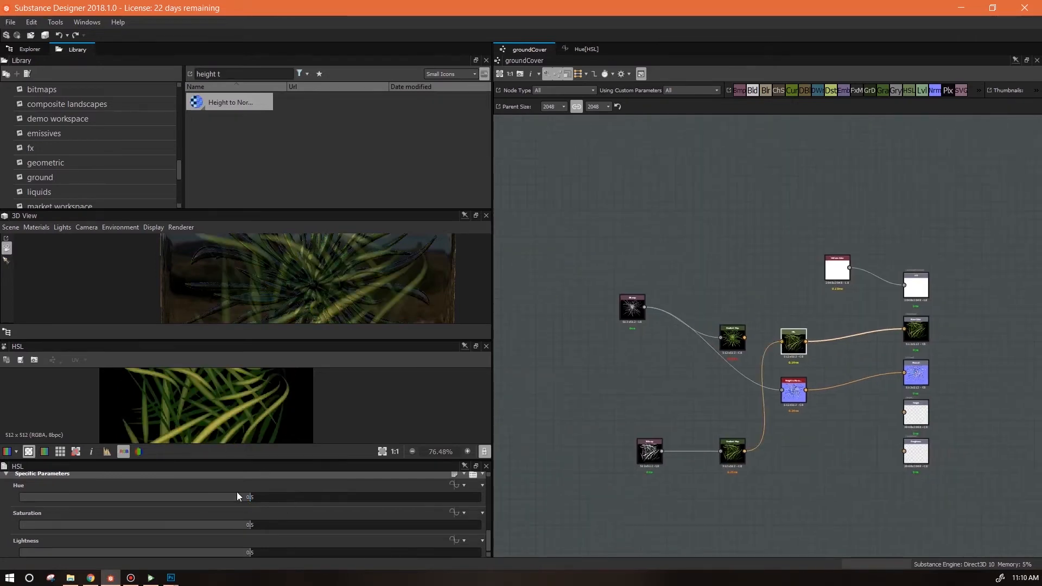
mouse_move(251, 496)
mouse_down()
mouse_move(259, 499)
mouse_move(250, 499)
mouse_up()
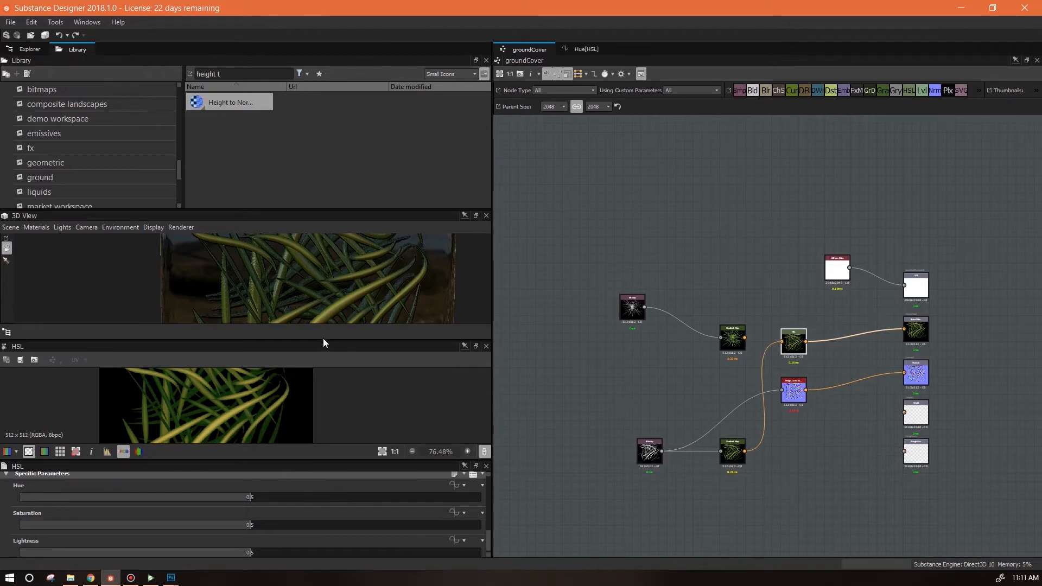
Enlarge the 3D view and zoom and orbit to inspect the ground cover material closely.
drag(323, 340, 325, 422)
scroll(349, 346, up, 2)
drag(350, 345, 382, 357)
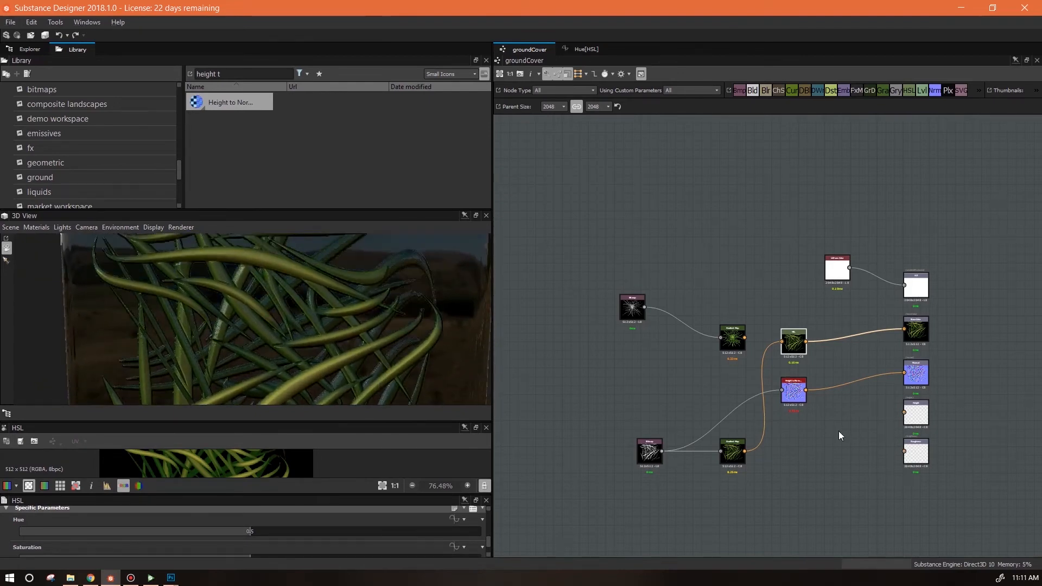
Nudge the two bitmap nodes slightly to tidy their positions in the graph.
drag(635, 313, 643, 326)
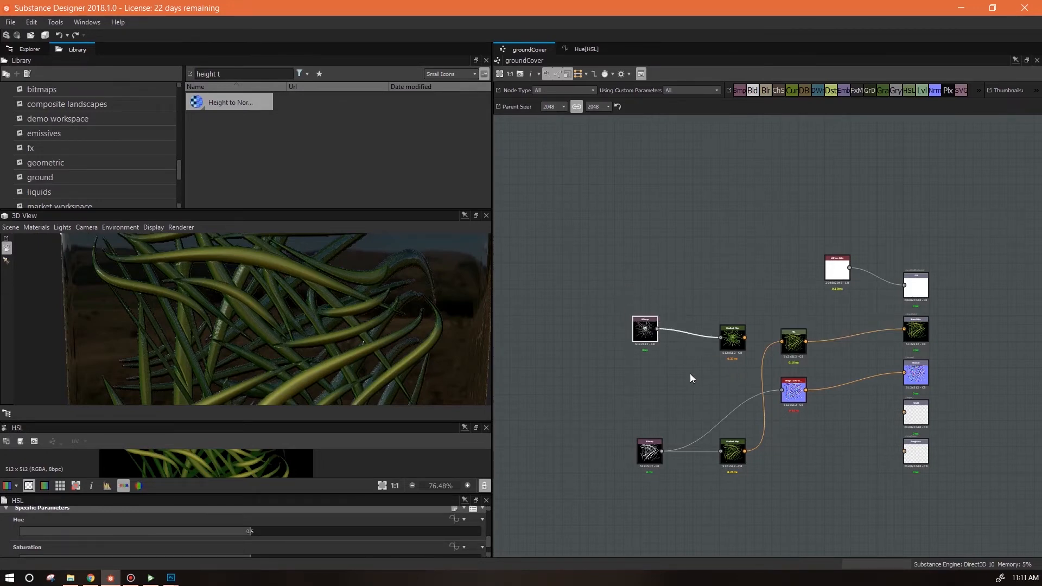
drag(639, 461, 650, 466)
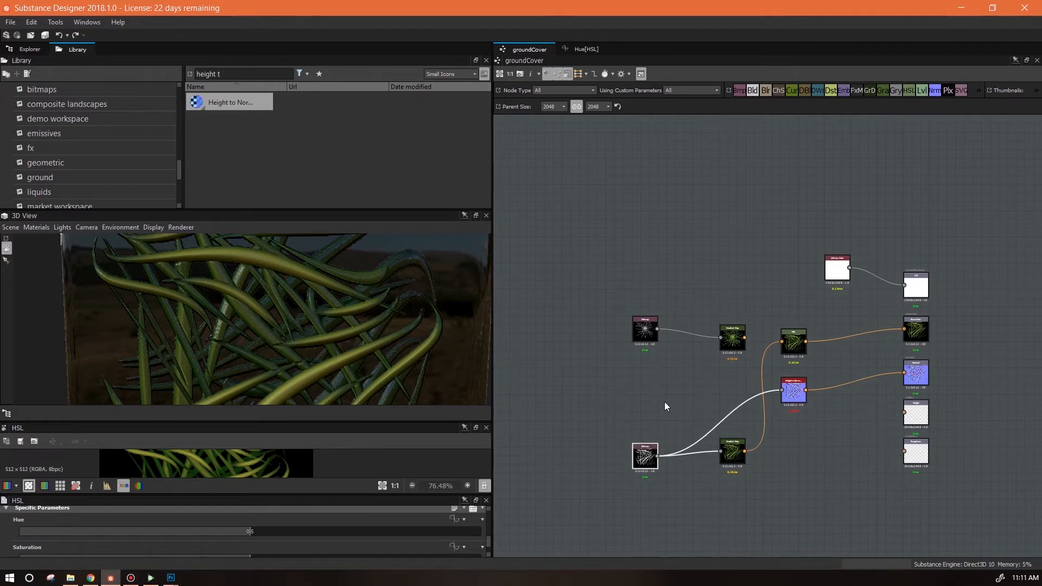
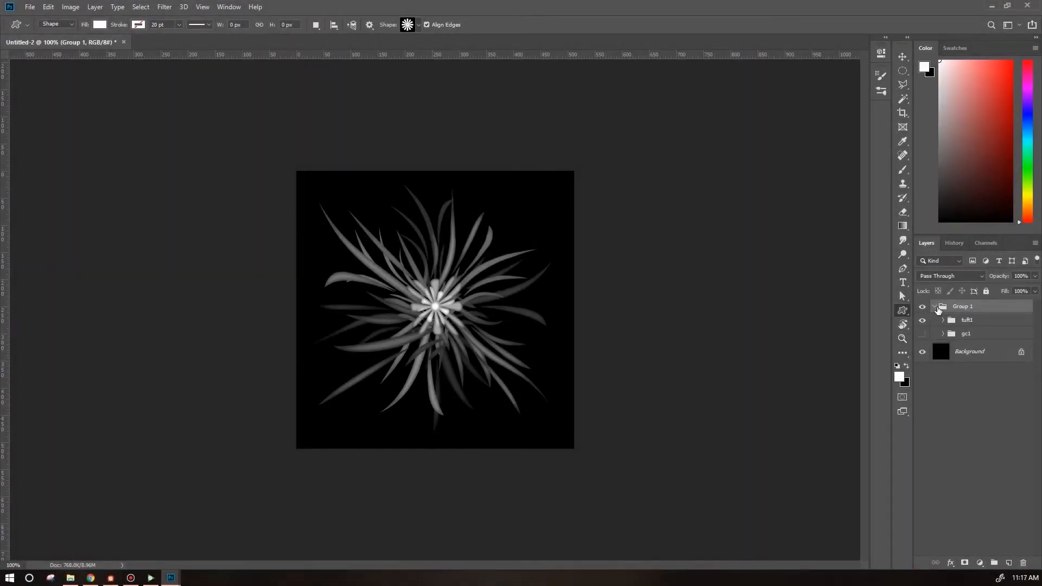
Collapse the existing tuft group, create a new empty group and hide the first group.
click(934, 307)
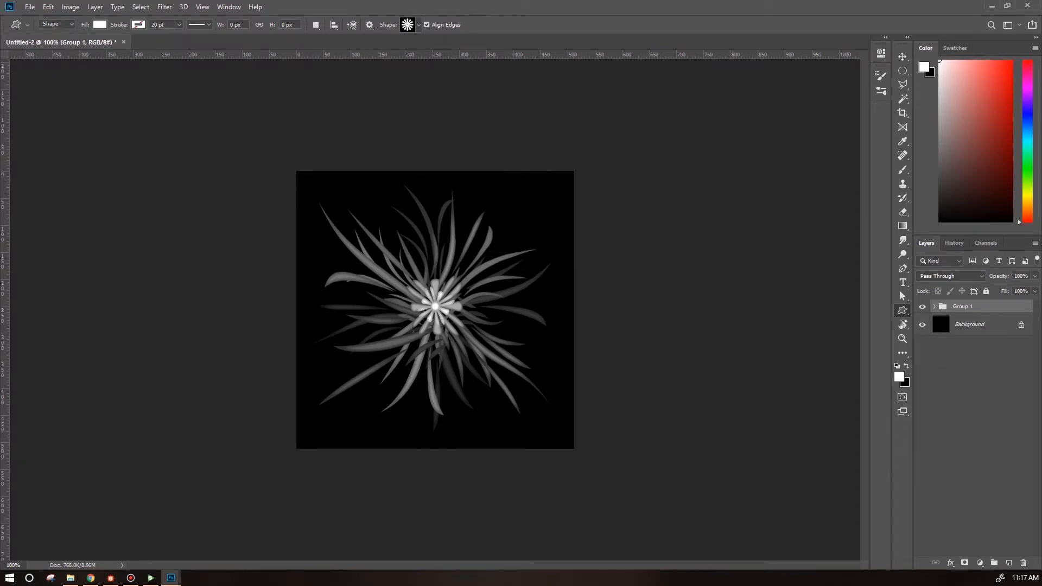
click(996, 563)
click(923, 320)
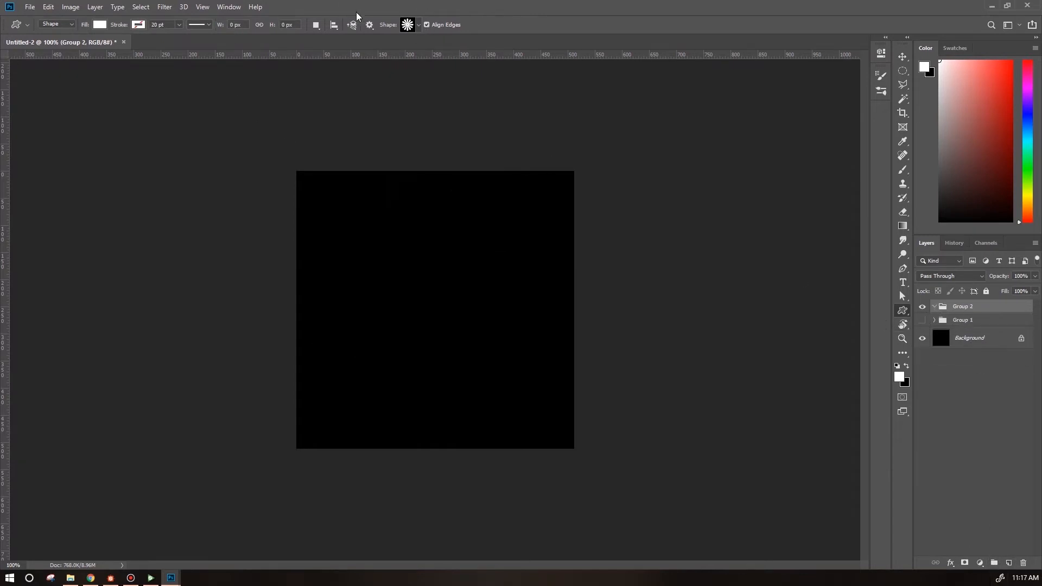
Pick a fern leaf custom shape and draw it about 254 by 99 px on the canvas.
click(419, 26)
click(359, 145)
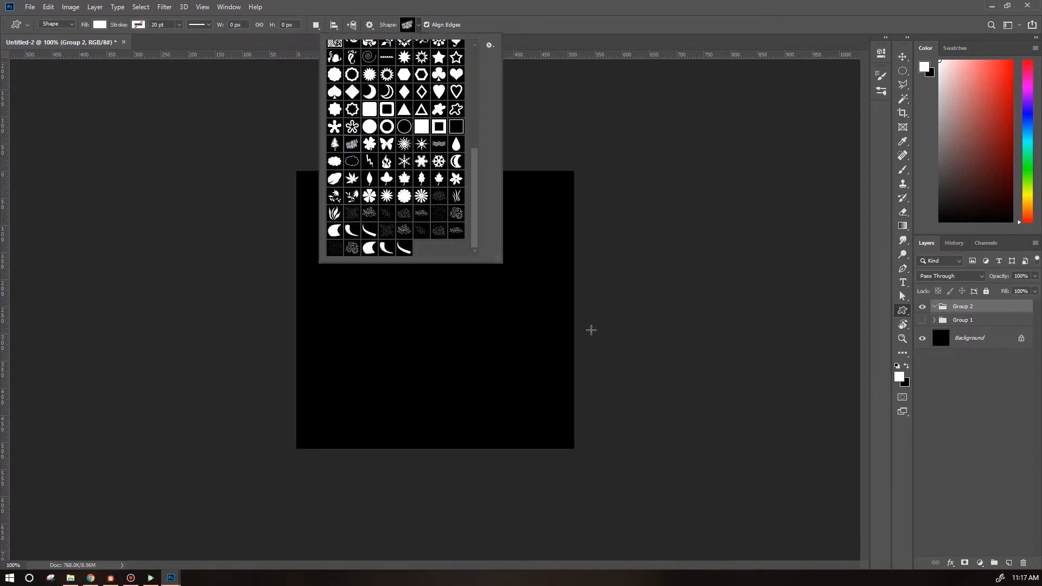
click(744, 340)
click(547, 226)
drag(380, 261, 518, 314)
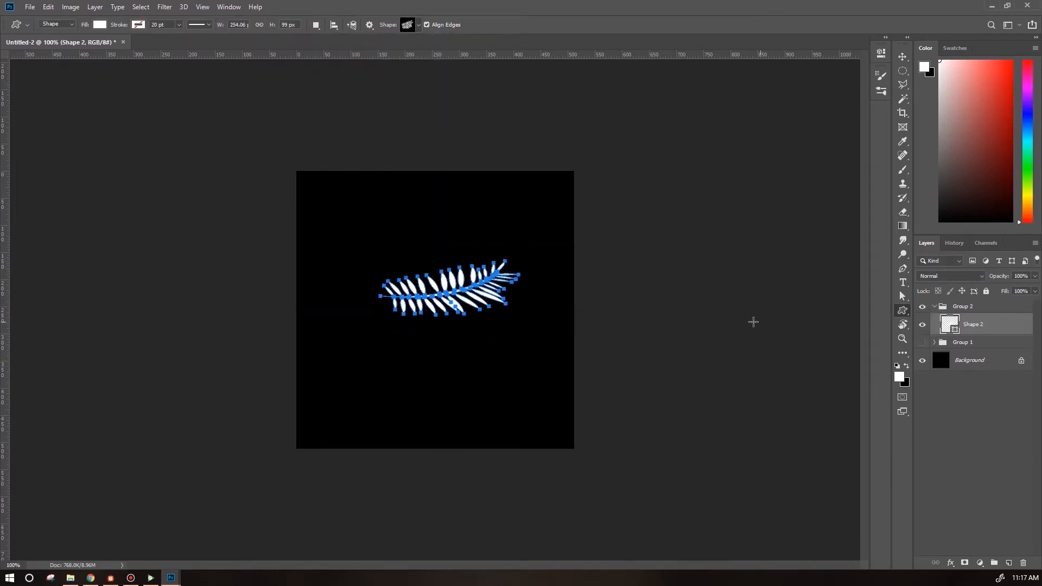
Rotate the fern shape about 45 degrees with Free Transform.
key(ctrl+t)
drag(565, 286, 516, 260)
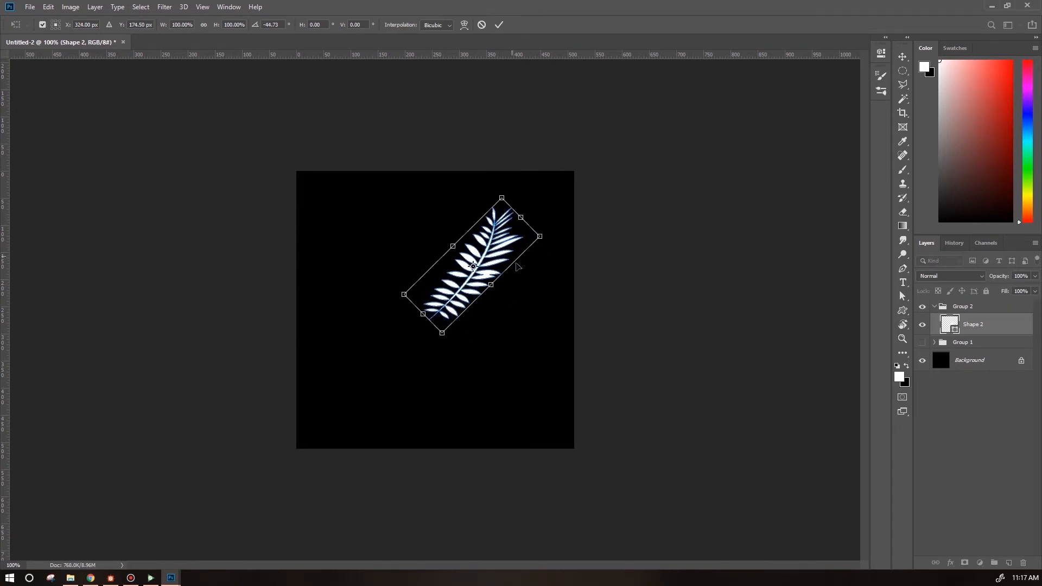
key(Return)
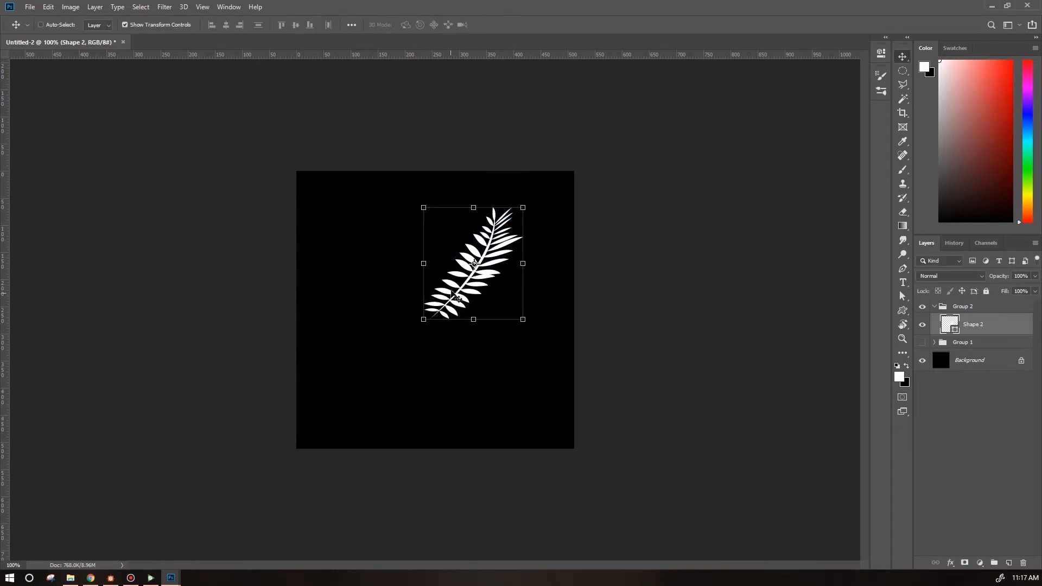
Add an Inner Glow layer style to the fern shape layer.
double_click(1009, 324)
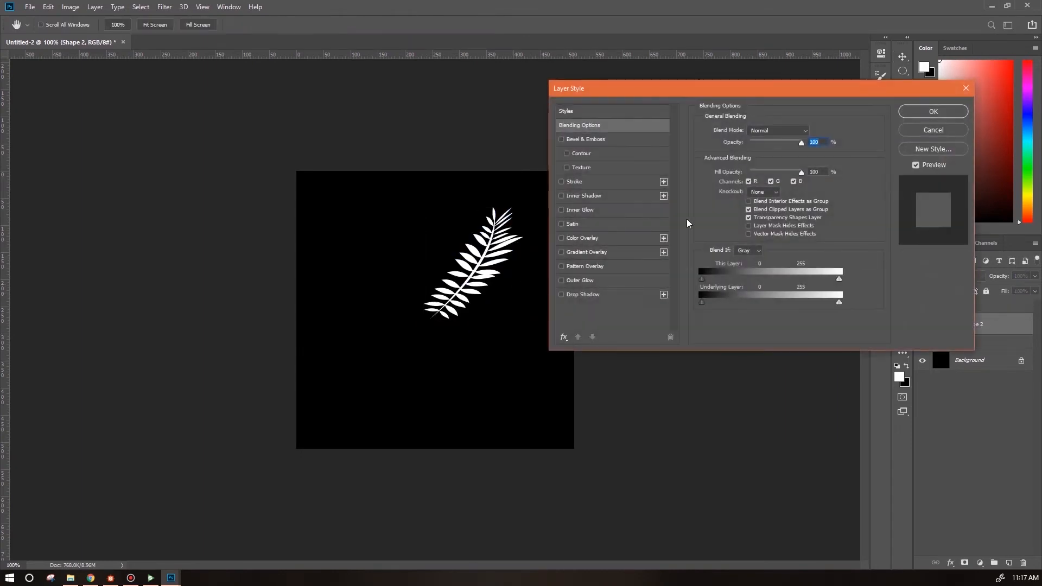
click(561, 210)
click(933, 111)
Scale the fern up and reposition it on the canvas.
key(ctrl+plus)
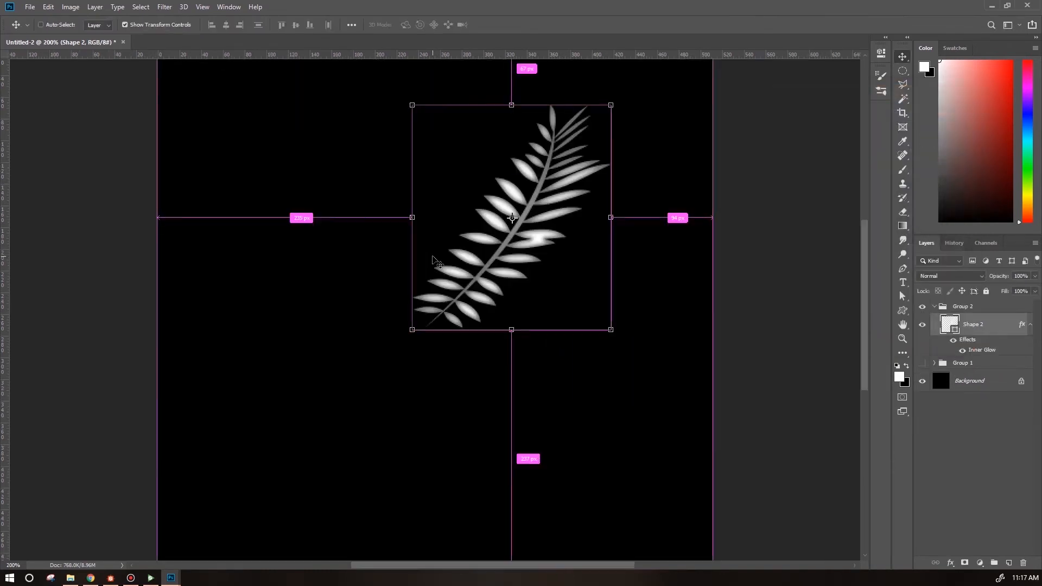
drag(612, 329, 664, 374)
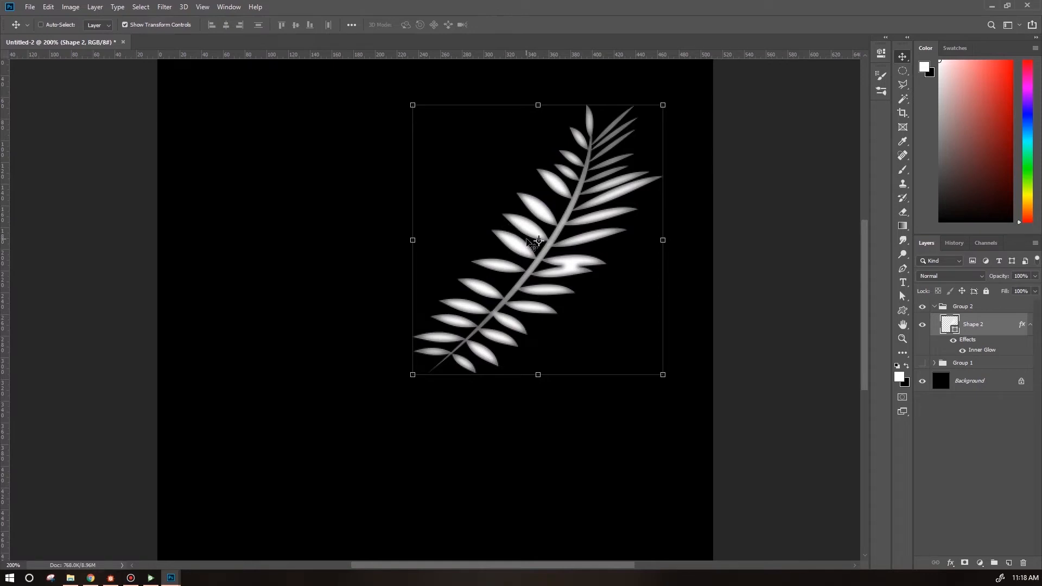
drag(616, 182, 578, 223)
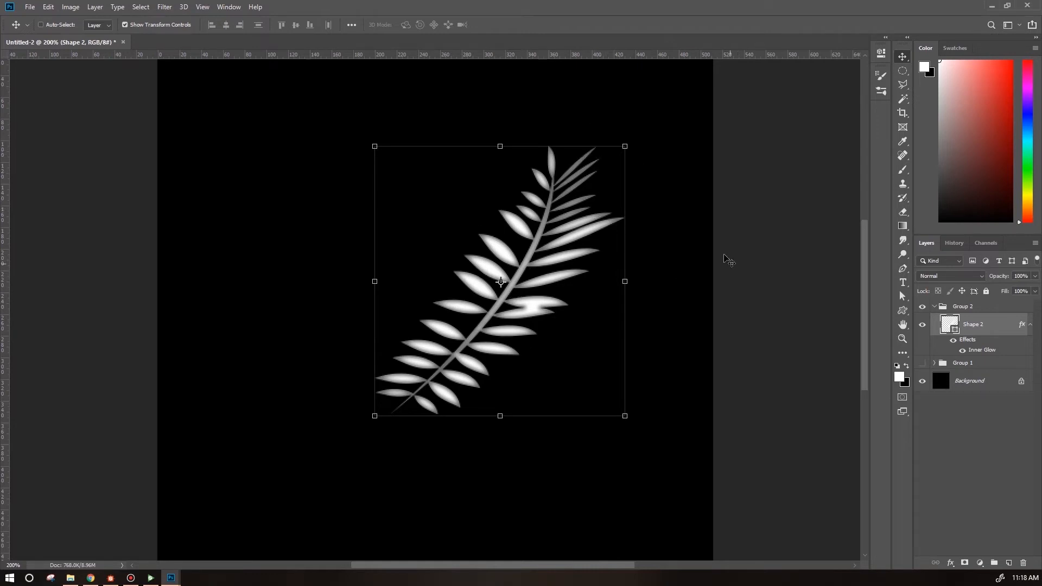
drag(625, 146, 648, 135)
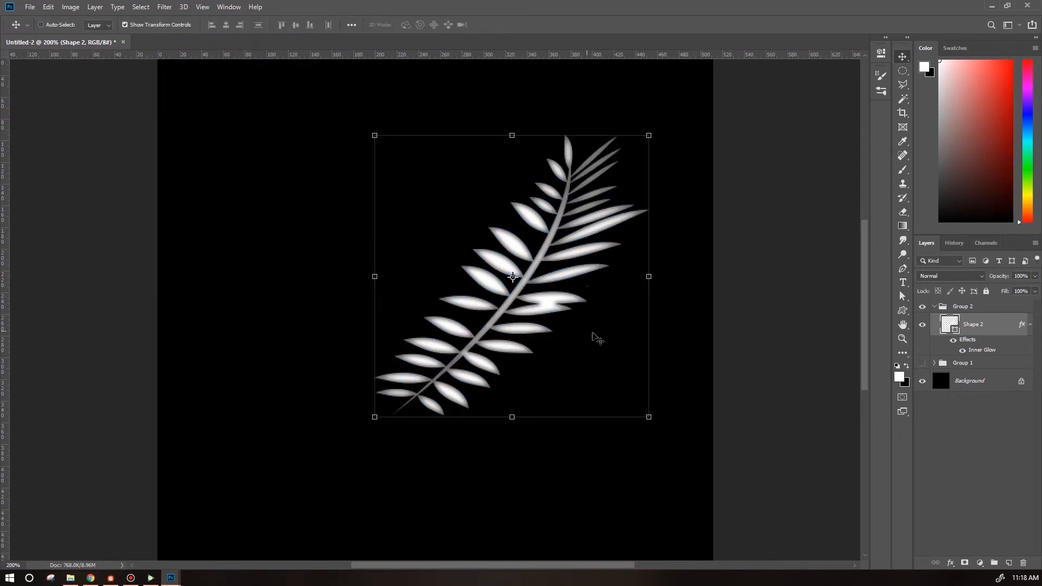
scroll(589, 333, down, 1)
key(ctrl+minus)
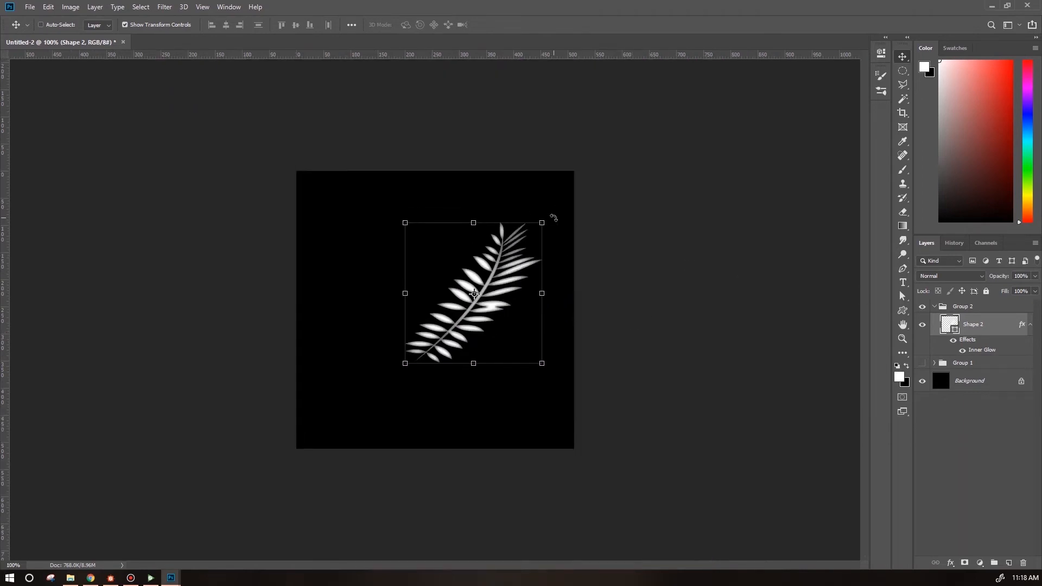
Convert the fern layer to a smart object and rotate it to lie roughly horizontal.
right_click(999, 327)
click(890, 400)
drag(550, 218, 586, 293)
drag(474, 293, 387, 304)
drag(458, 291, 489, 313)
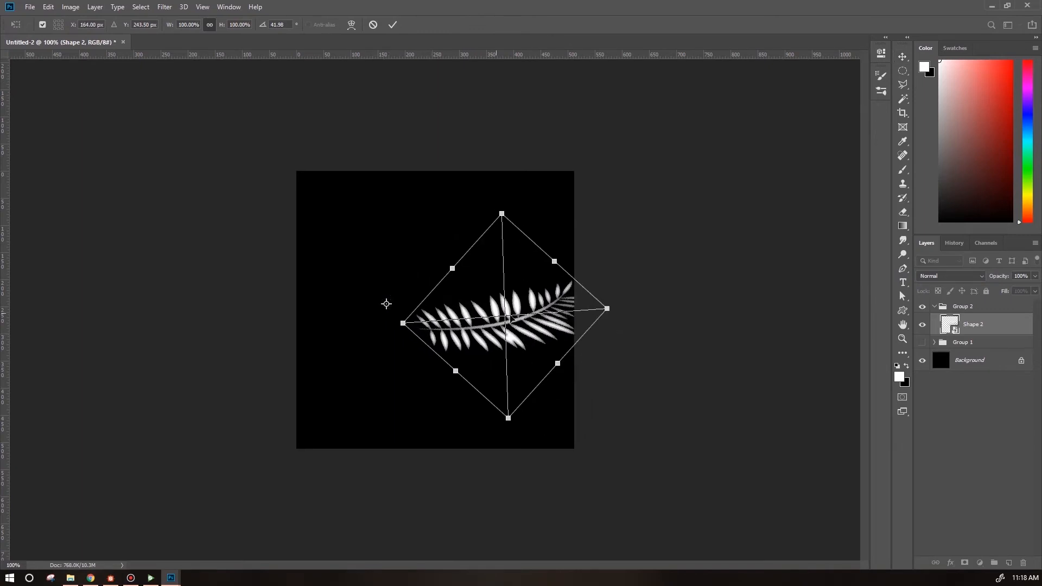
key(Return)
Rotate and move the fern so it points downward in the lower centre of the canvas.
drag(602, 351, 560, 401)
drag(529, 321, 499, 372)
drag(544, 273, 564, 298)
drag(403, 296, 441, 333)
drag(512, 385, 498, 352)
drag(546, 424, 513, 439)
key(Return)
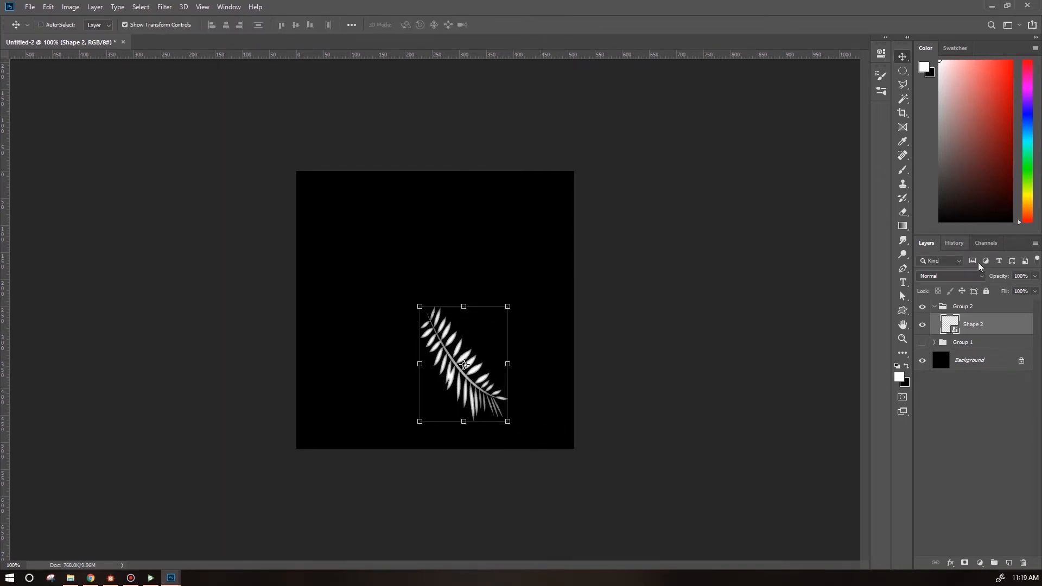
Duplicate the fern layer and offset the copy slightly upward.
drag(999, 320, 998, 318)
drag(490, 389, 491, 369)
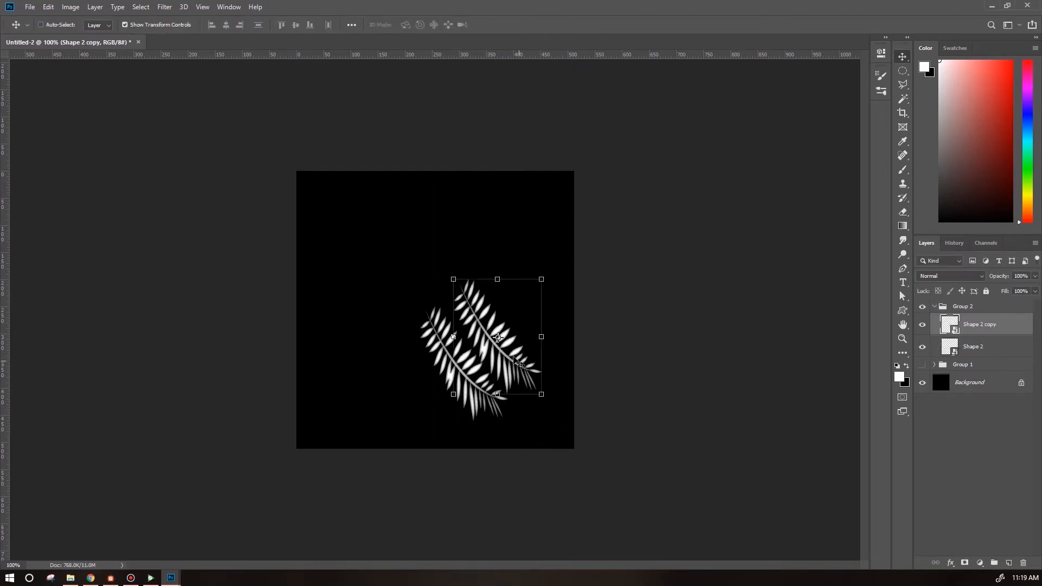
Move the fern copy to the upper left, flip it and rotate it slightly.
drag(556, 321, 513, 196)
click(48, 7)
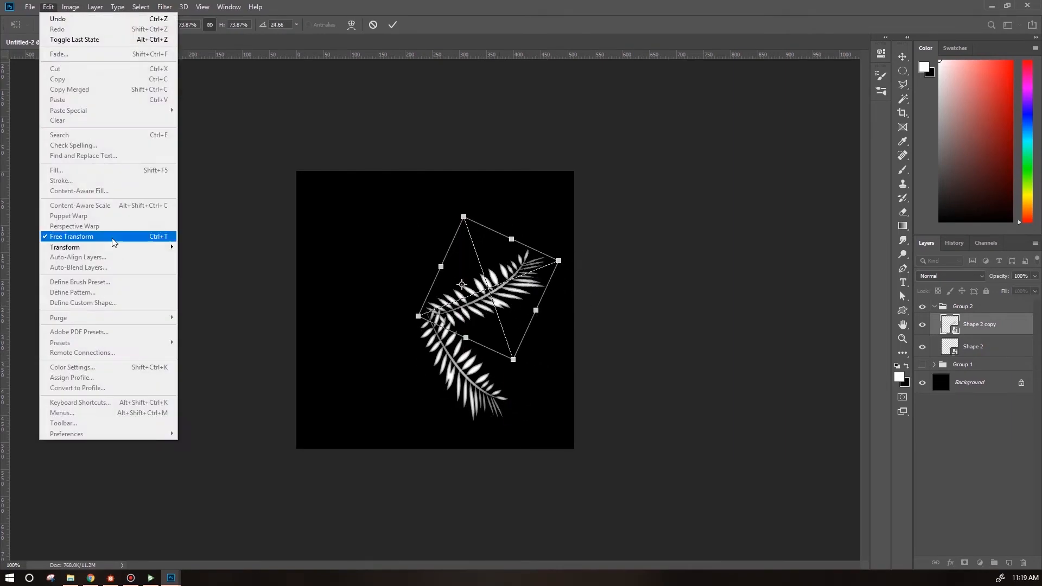
mouse_move(123, 251)
click(254, 369)
drag(434, 214, 456, 208)
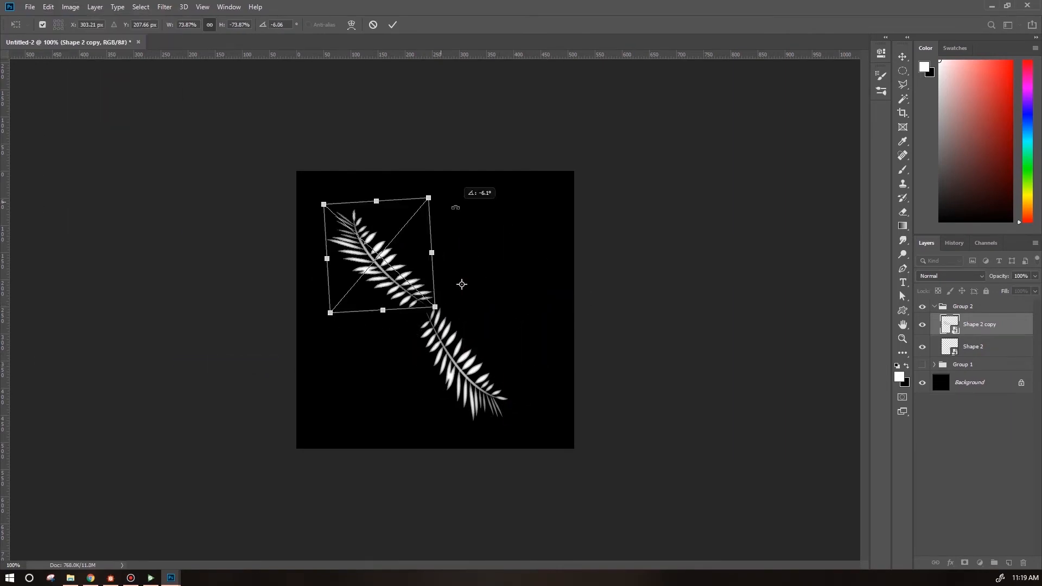
key(Return)
Duplicate the fern again and transform the new copy to cross the others.
key(ctrl+j)
key(ctrl+t)
click(48, 7)
click(351, 25)
drag(513, 225, 530, 177)
key(Return)
Reposition the fern copies into a crossing star arrangement.
click(982, 347)
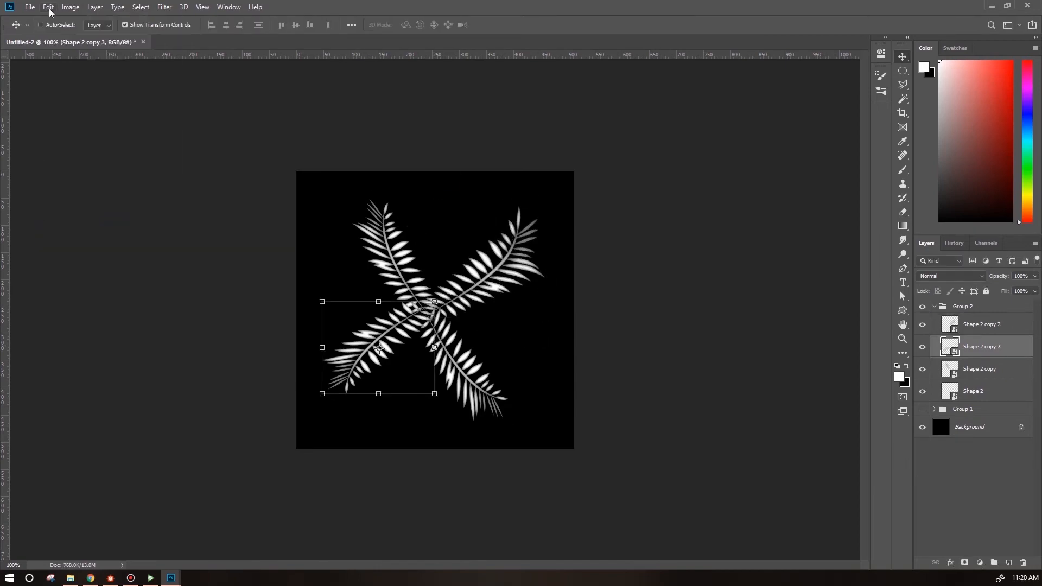
click(49, 7)
key(Return)
click(980, 369)
drag(367, 202, 353, 180)
key(Return)
Darken the bottom fern layer with a Hue/Saturation adjustment lowering its lightness.
click(981, 390)
click(70, 7)
click(208, 90)
drag(705, 235, 671, 237)
click(828, 126)
Apply the same Hue/Saturation darkening to an upper fern copy.
click(982, 347)
click(982, 324)
click(71, 7)
click(208, 90)
click(828, 126)
Apply two more Hue/Saturation darkening passes to the bottom fern layer.
click(71, 7)
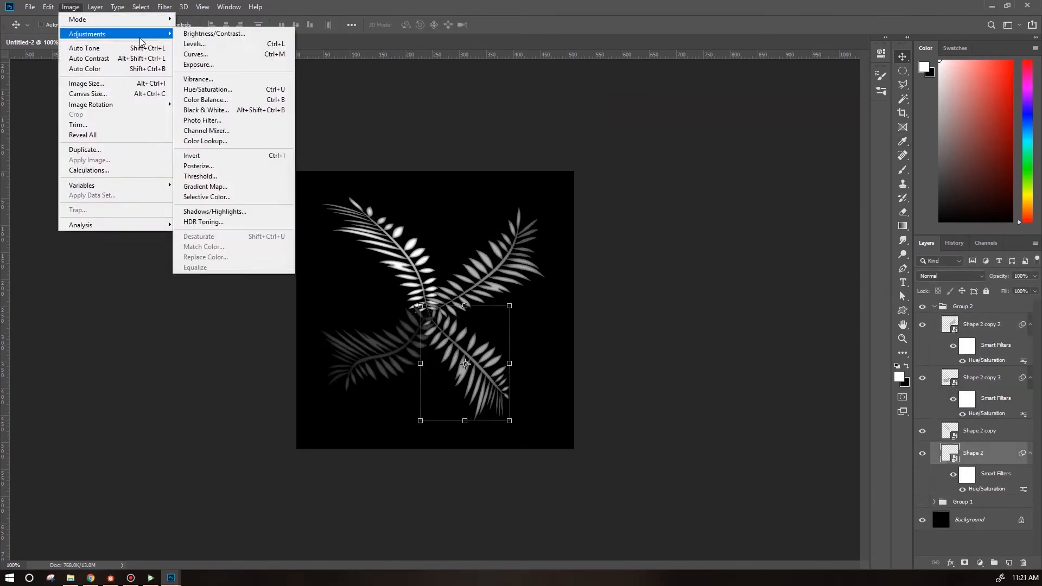
click(208, 90)
click(828, 126)
click(70, 7)
click(208, 90)
click(828, 126)
Duplicate the fern layers and move a copy into a new position.
key(ctrl+j)
click(974, 478)
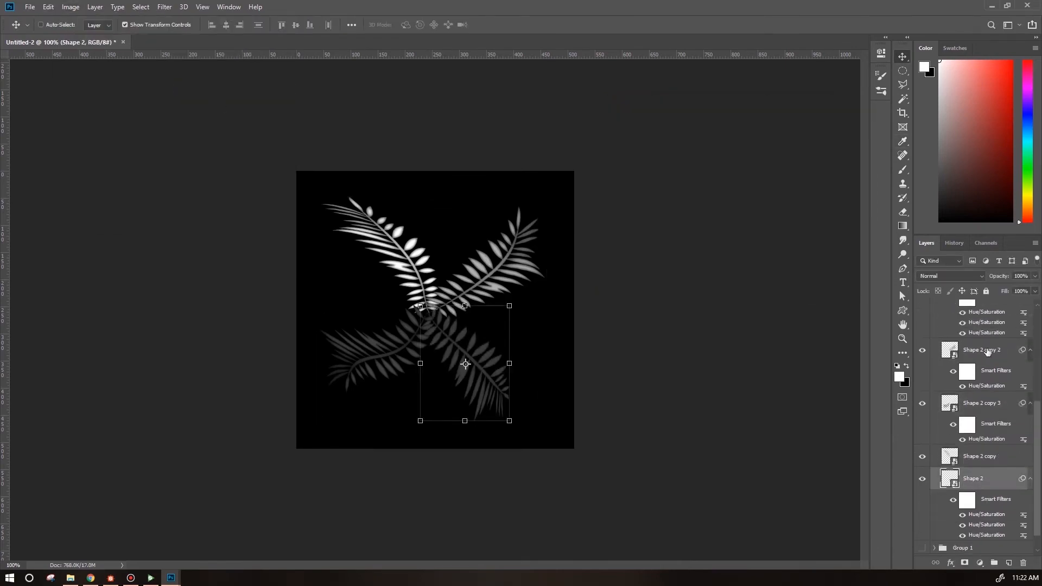
shift+click(985, 350)
drag(549, 191, 623, 288)
key(Return)
Transform the fern copy to rotate it into the gap in the arrangement.
click(48, 7)
click(212, 311)
drag(476, 198, 594, 192)
key(Return)
Darken the selected fern copy with a Hue/Saturation lightness reduction.
click(70, 7)
click(208, 90)
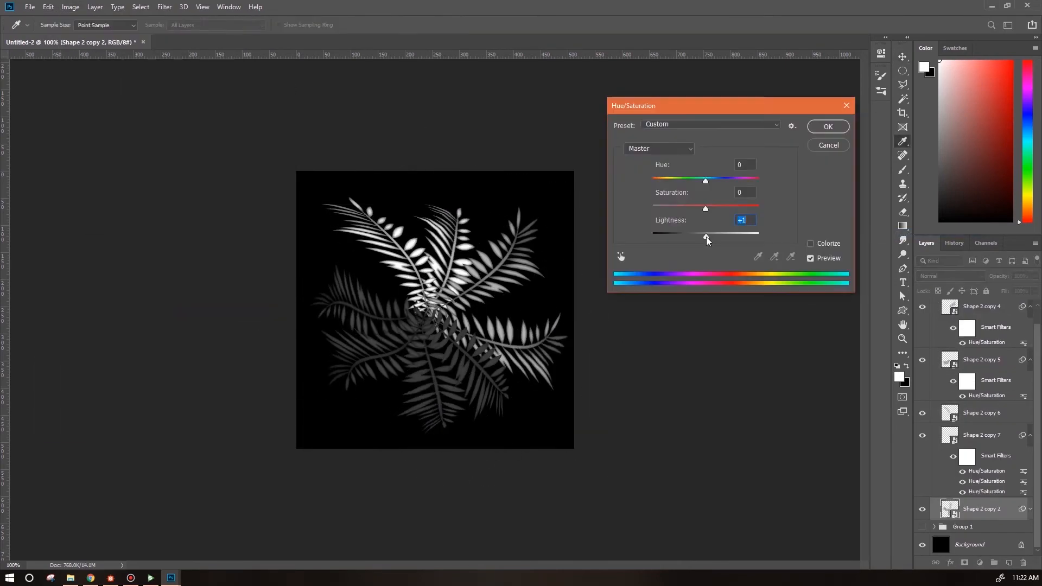
drag(705, 236, 685, 236)
click(828, 126)
Select another fern copy and move it toward the left side of the canvas.
click(982, 435)
click(535, 223)
click(981, 431)
drag(451, 188, 300, 185)
Flip and rotate that fern copy with the Transform commands.
click(49, 7)
click(211, 362)
drag(546, 325, 488, 170)
key(Return)
Move another fern copy up and to the left and adjust its lightness with Hue/Saturation.
click(982, 378)
drag(456, 412, 278, 105)
key(Return)
click(70, 8)
click(207, 90)
click(982, 324)
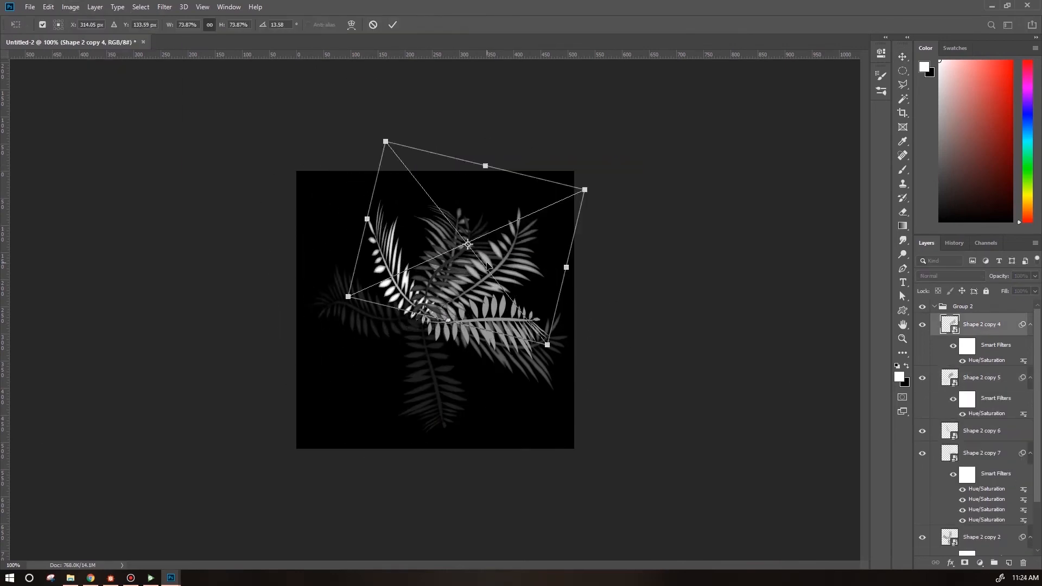
click(525, 224)
Duplicate the selected fern layers.
shift+click(982, 453)
key(ctrl+j)
shift+click(979, 399)
scroll(1034, 412, up, 3)
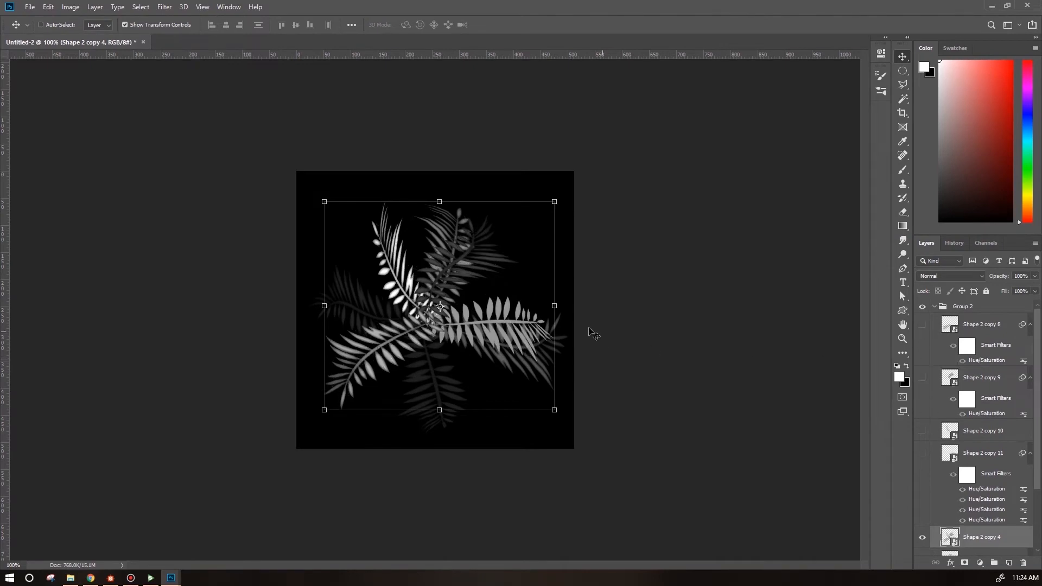
mouse_move(562, 187)
mouse_down()
mouse_move(574, 203)
mouse_move(564, 190)
mouse_up()
drag(597, 184, 161, 146)
key(ctrl+z)
Flip the fern copy and reshape its transform so it lies across the centre.
click(48, 6)
click(242, 362)
drag(602, 446, 566, 356)
drag(470, 348, 507, 349)
drag(620, 365, 579, 463)
drag(503, 315, 499, 328)
key(Return)
Lighten the fern copy slightly with Hue/Saturation.
click(70, 7)
click(222, 89)
drag(719, 236, 728, 235)
click(828, 125)
Duplicate another fern copy, then scale it down and move it toward the upper left.
scroll(1031, 445, down, 3)
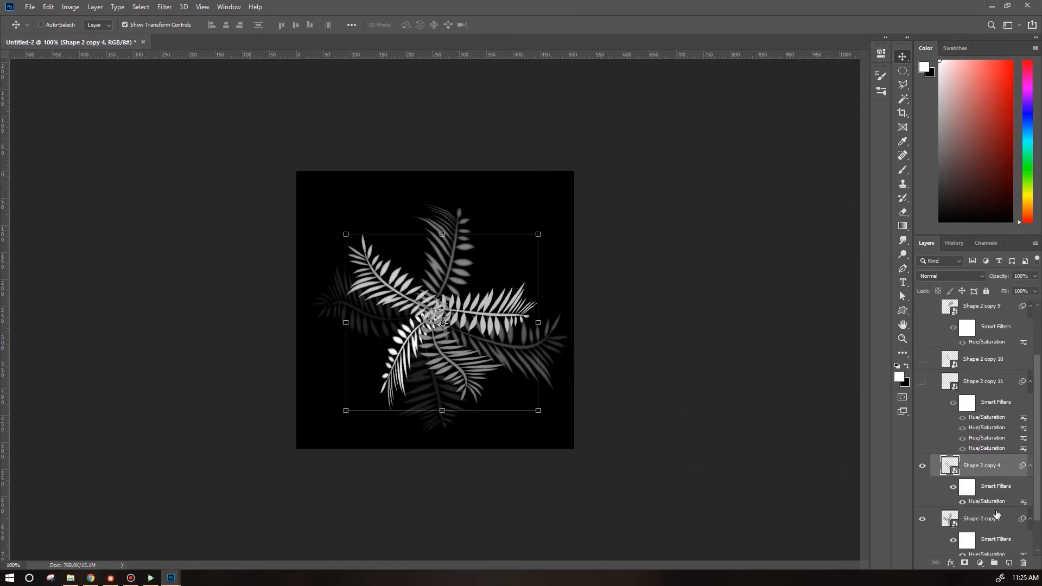
shift+click(995, 517)
key(ctrl+j)
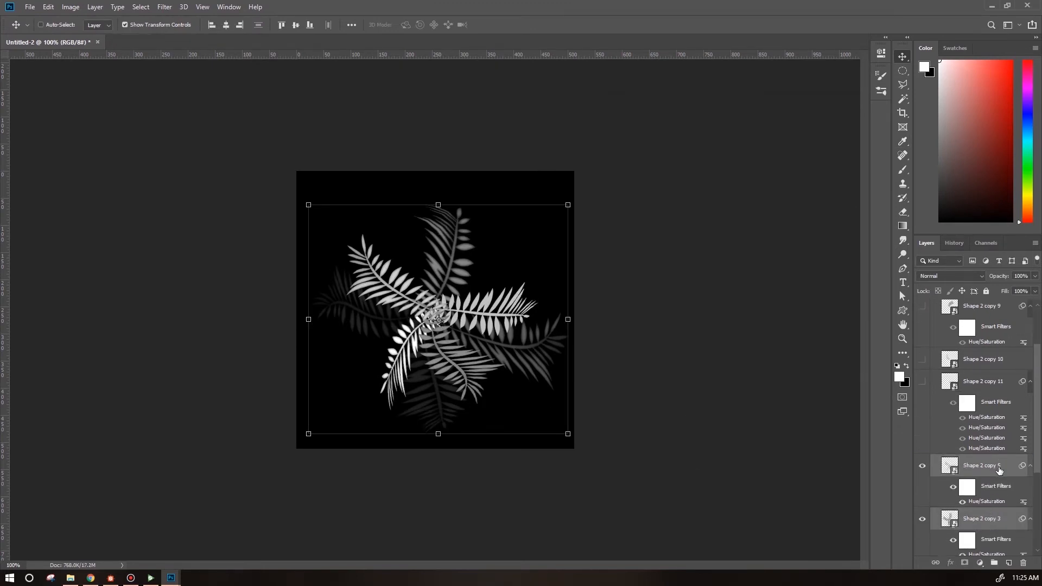
right_click(997, 470)
click(954, 137)
drag(567, 204, 453, 286)
drag(382, 393, 427, 275)
Delete one of the lower fern copy layers.
click(994, 491)
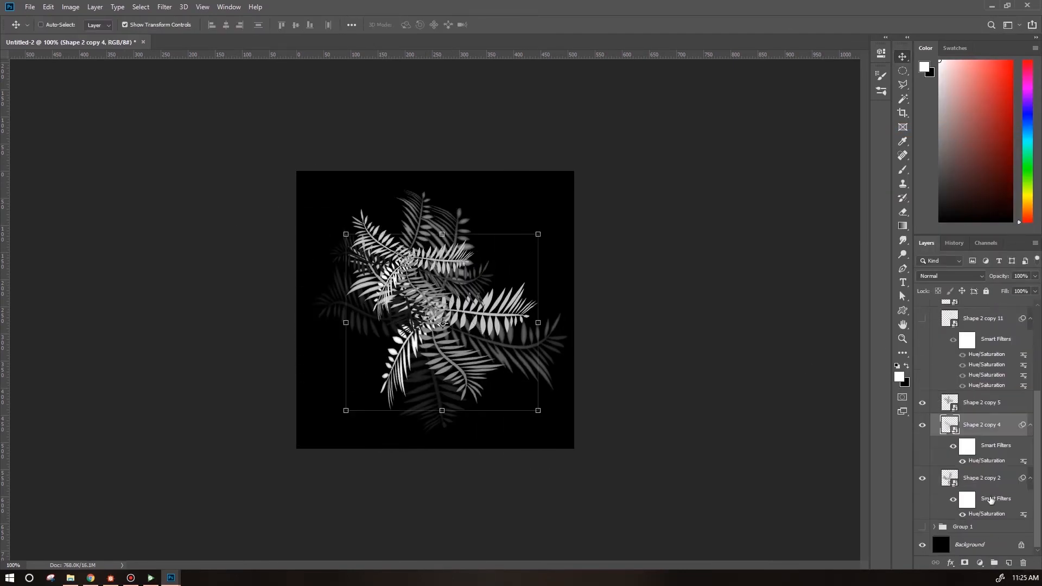
right_click(993, 488)
click(868, 431)
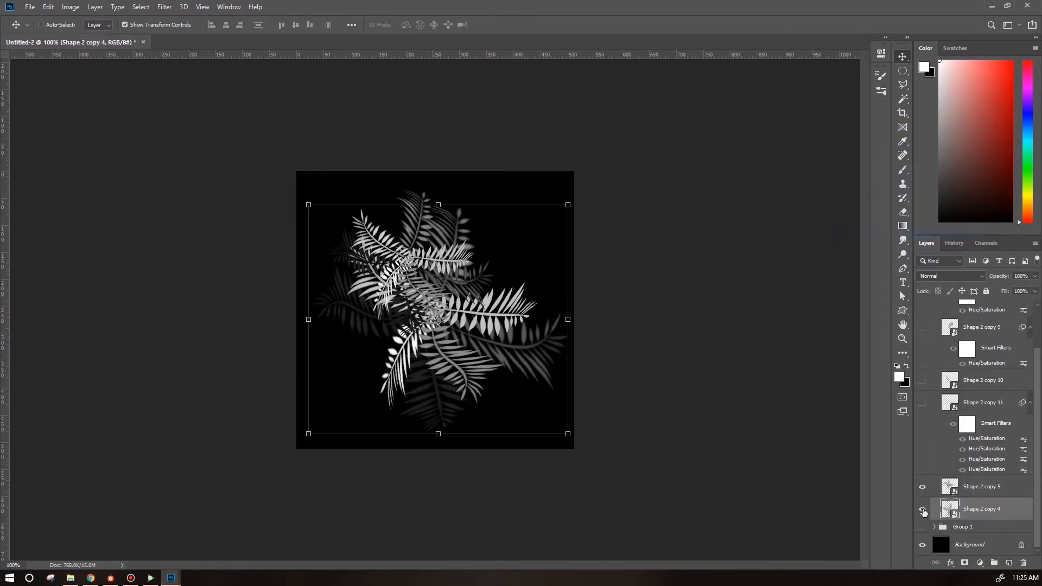
Darken the selected fern with Hue/Saturation lightness -35.
click(68, 9)
mouse_move(82, 30)
click(209, 89)
drag(706, 238, 684, 240)
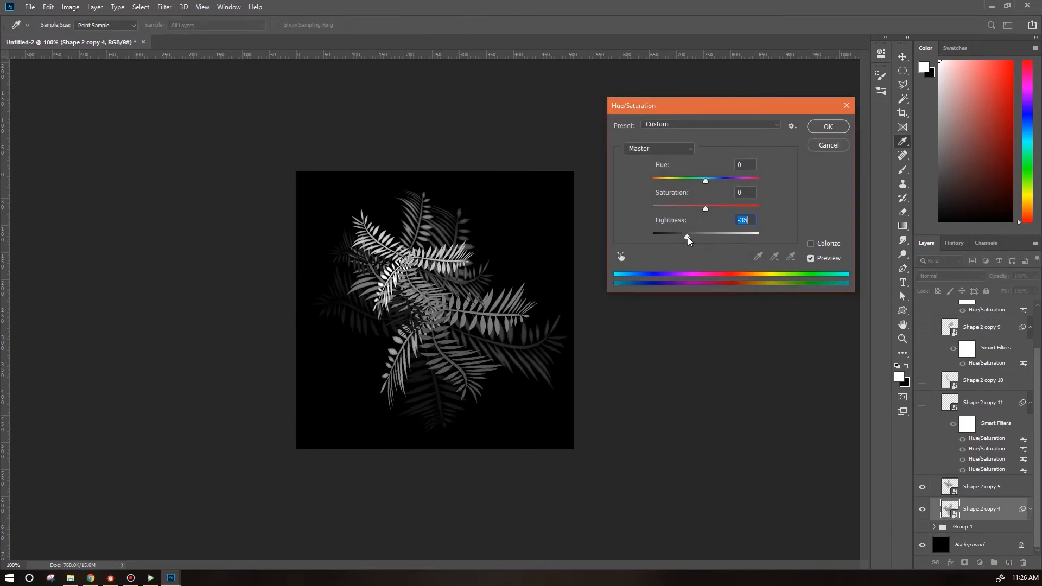
click(824, 129)
Move another fern copy toward the upper right and lighten it with Hue/Saturation.
click(992, 487)
drag(437, 243, 500, 246)
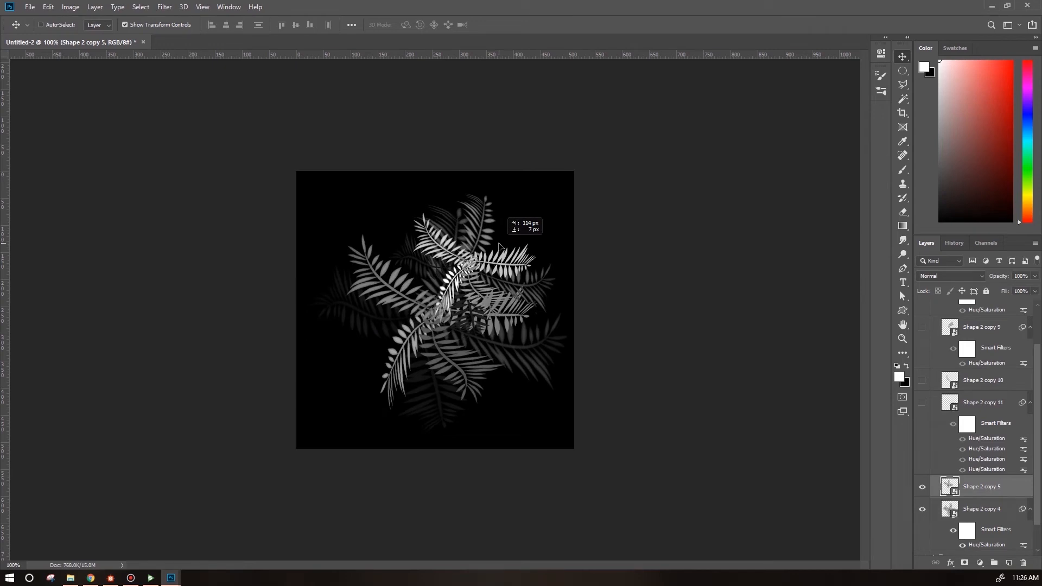
click(71, 7)
mouse_move(103, 30)
click(211, 82)
mouse_move(706, 238)
mouse_down()
mouse_move(749, 239)
mouse_move(736, 244)
mouse_up()
click(823, 131)
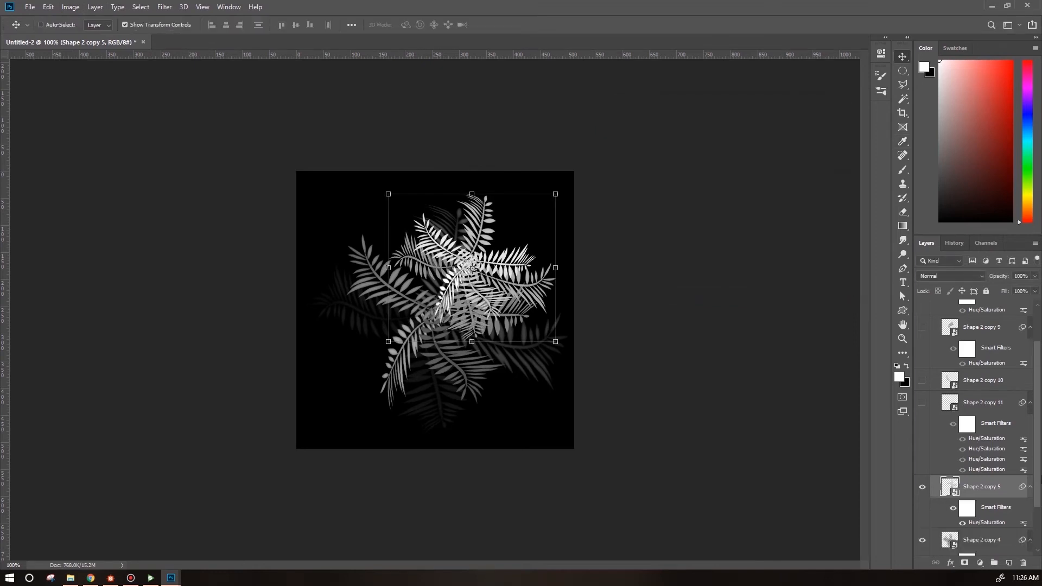
Duplicate that fern copy, scale it down and move it left of centre.
drag(997, 483, 998, 484)
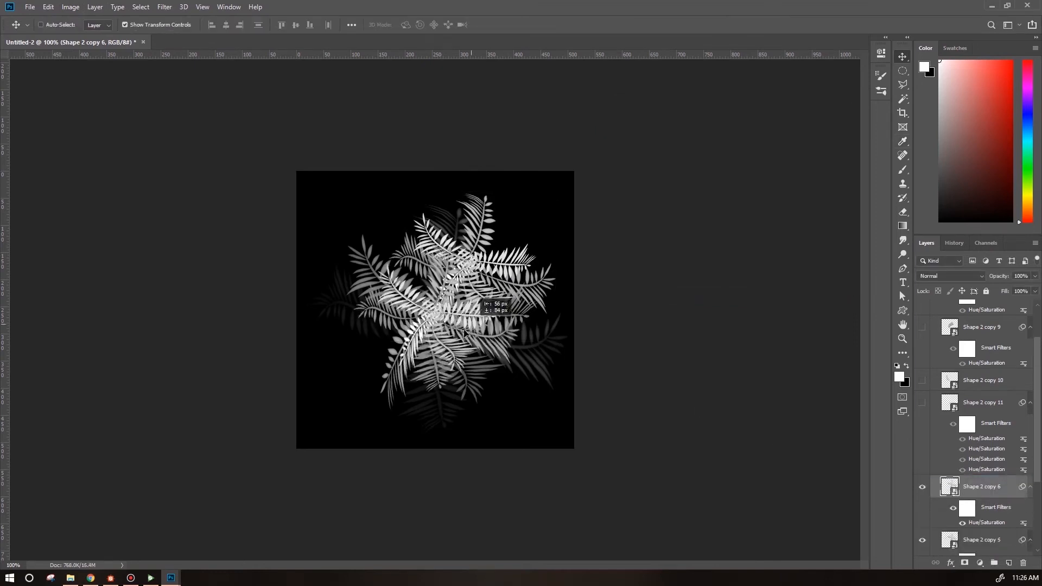
click(486, 262)
click(530, 222)
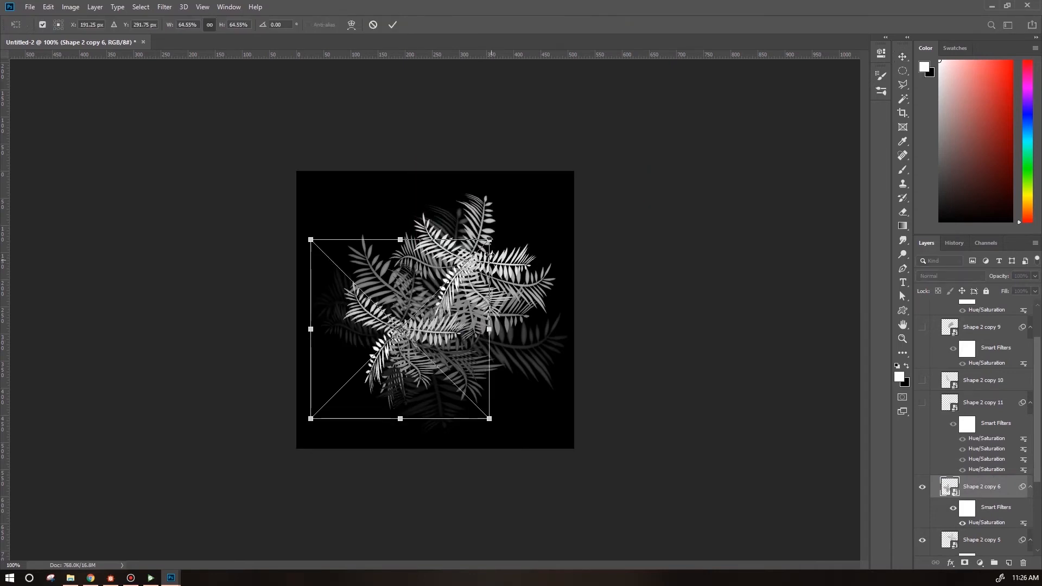
drag(490, 239, 407, 321)
drag(377, 386, 423, 330)
key(Return)
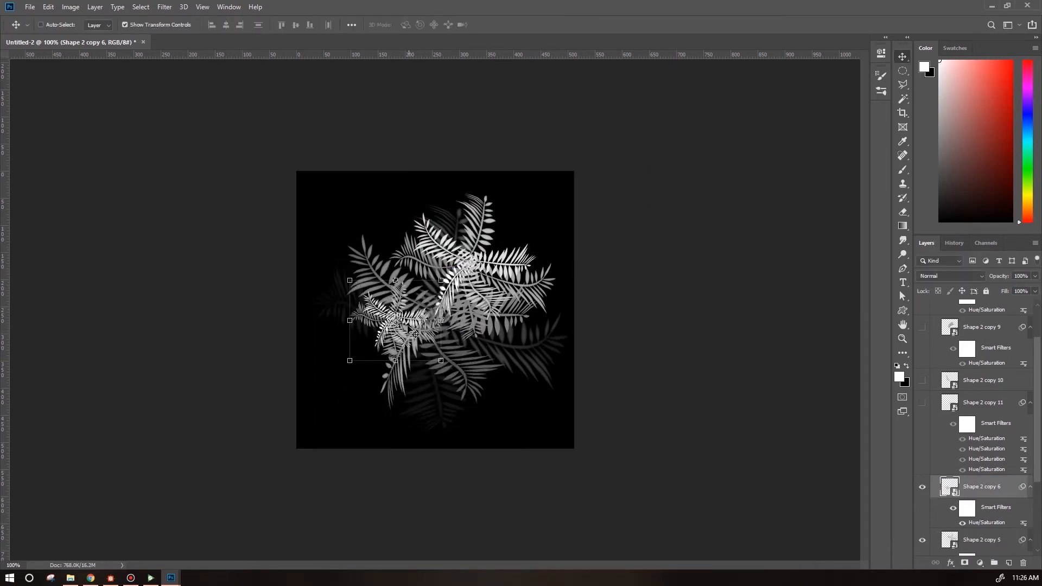
Brighten the small fern copy with a Hue/Saturation adjustment at lightness +100.
click(70, 6)
mouse_move(87, 34)
click(198, 89)
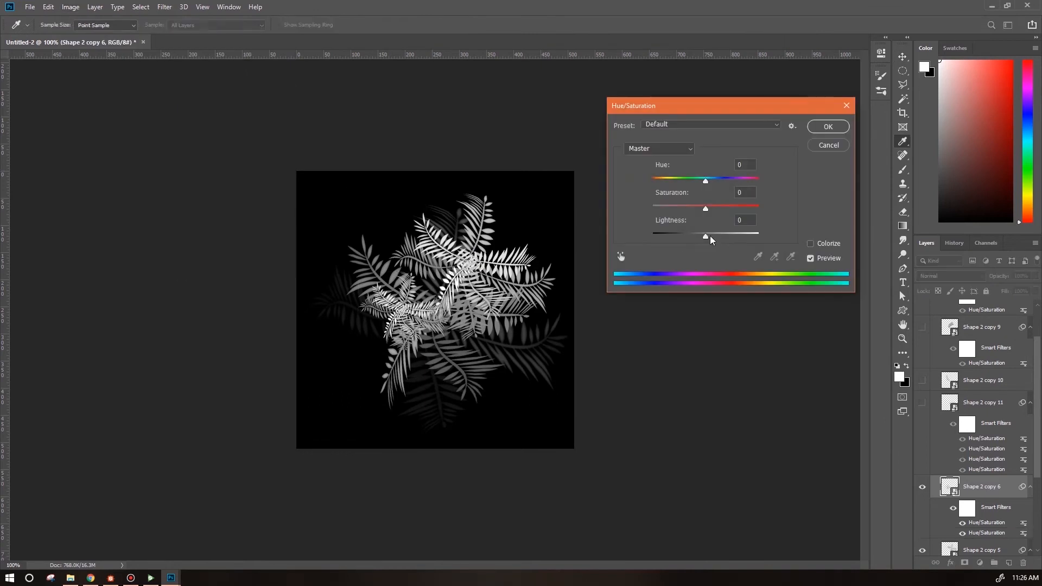
drag(710, 236, 761, 235)
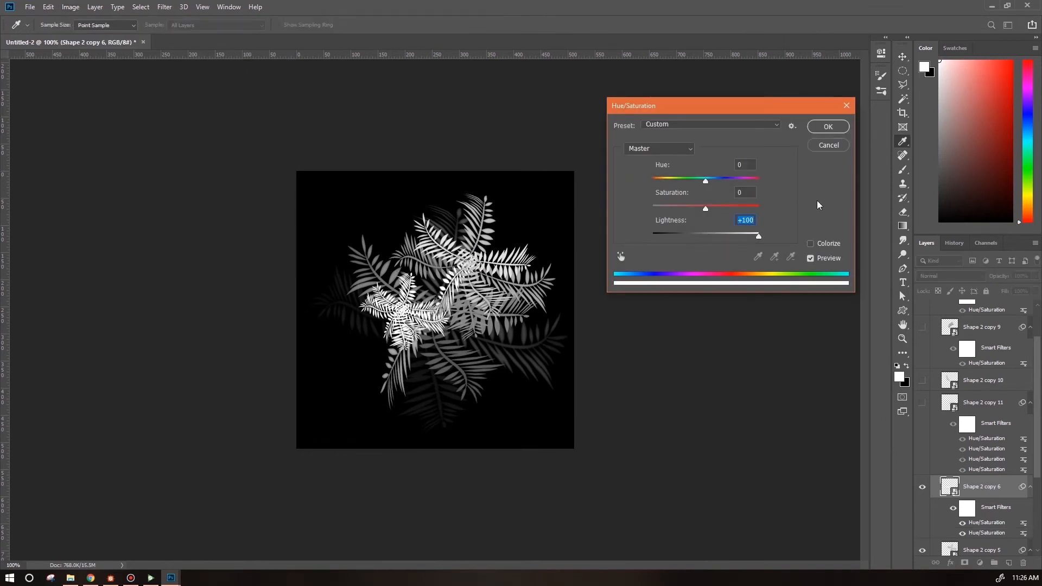
click(829, 127)
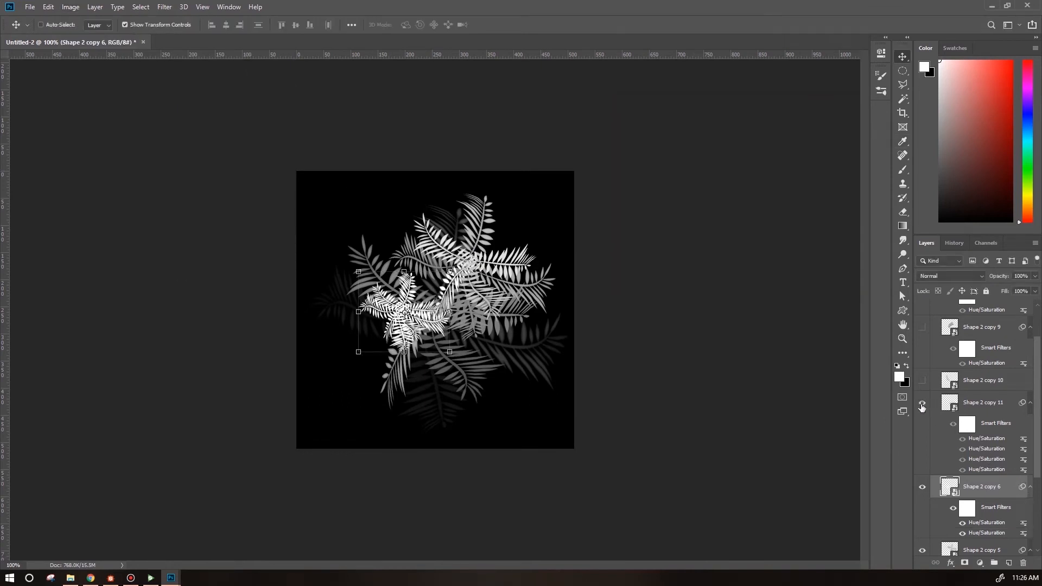
Select fern copies 8 through 11 and turn their visibility back on.
scroll(1037, 382, up, 2)
click(997, 326)
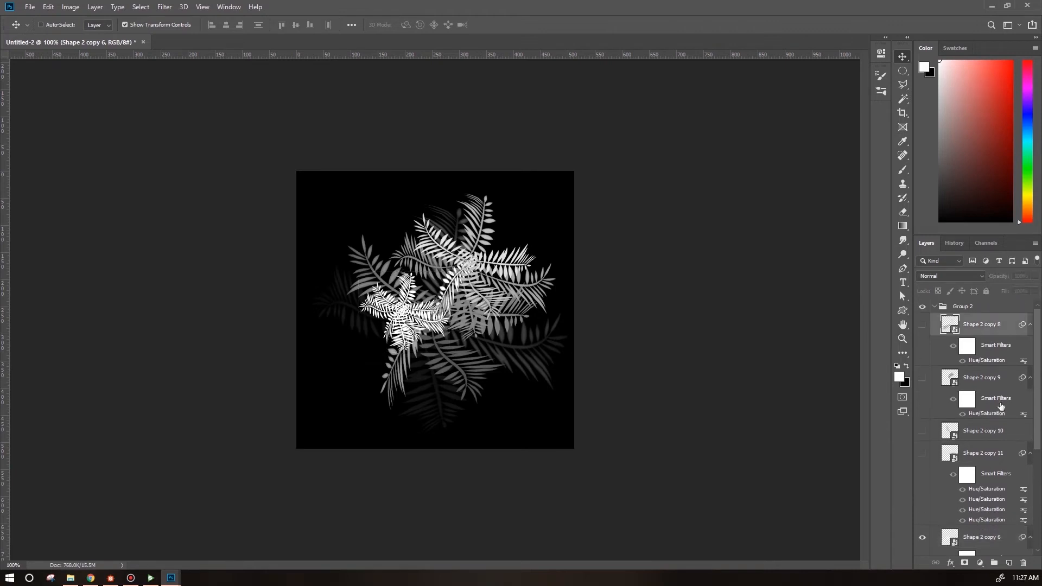
shift+click(1009, 455)
drag(1038, 440, 1037, 511)
drag(980, 335, 995, 507)
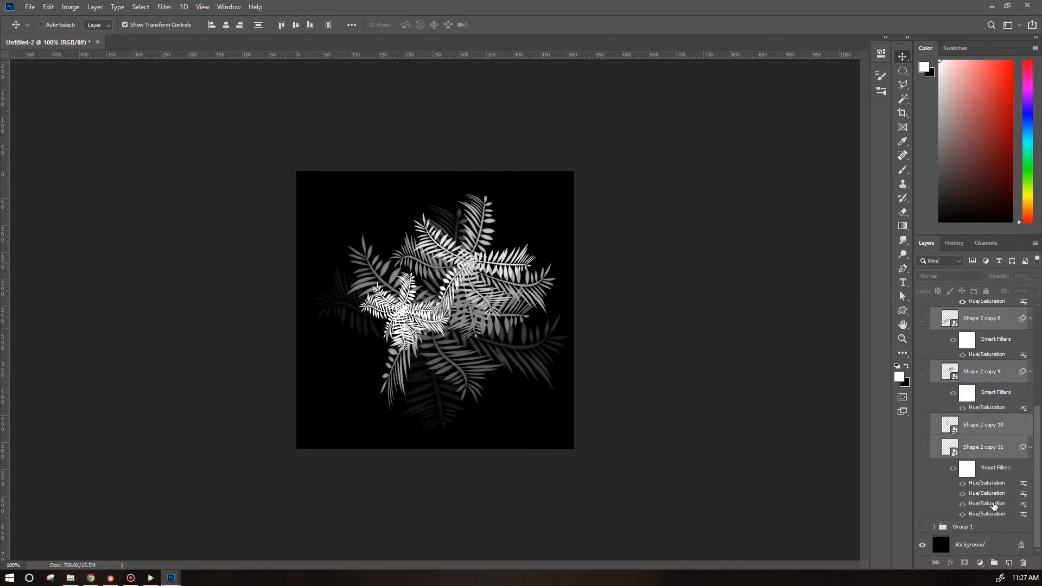
scroll(1027, 387, up, 3)
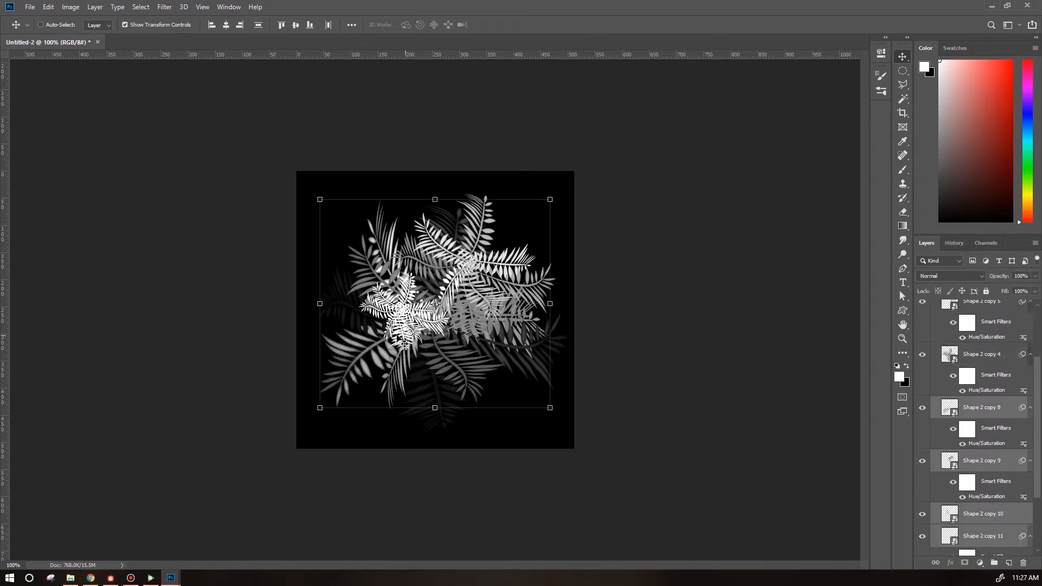
Darken fern copy 8 with a Hue/Saturation adjustment at lightness -36.
click(922, 355)
click(922, 354)
click(949, 407)
click(70, 6)
mouse_move(86, 34)
click(244, 93)
drag(705, 235, 686, 235)
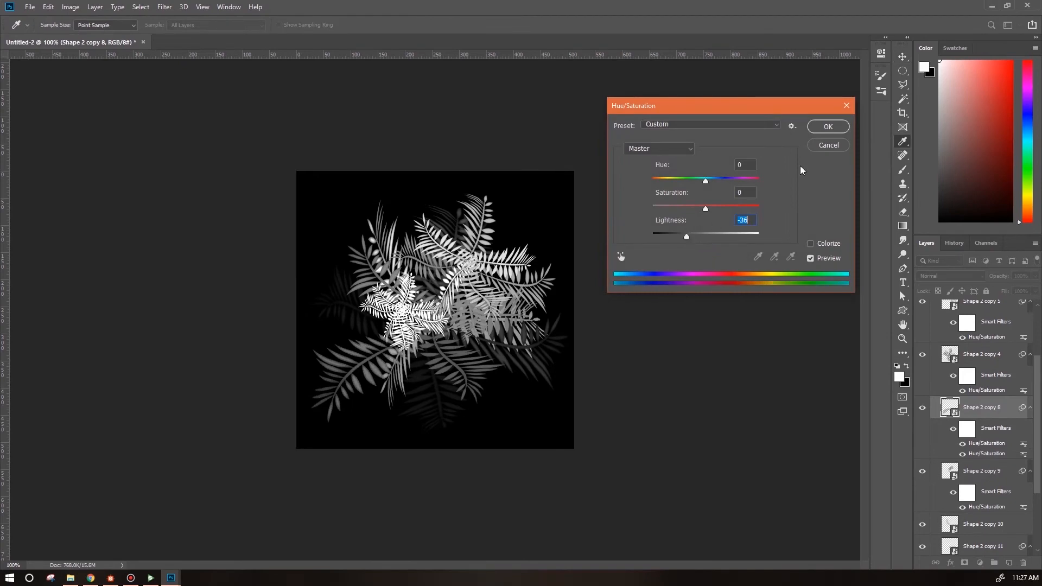
click(828, 126)
Move fern copy 9 toward the upper left and darken it with Hue/Saturation.
click(950, 471)
key(ctrl+t)
click(530, 223)
drag(437, 273, 413, 274)
key(Return)
key(ctrl+u)
drag(705, 235, 686, 235)
click(828, 126)
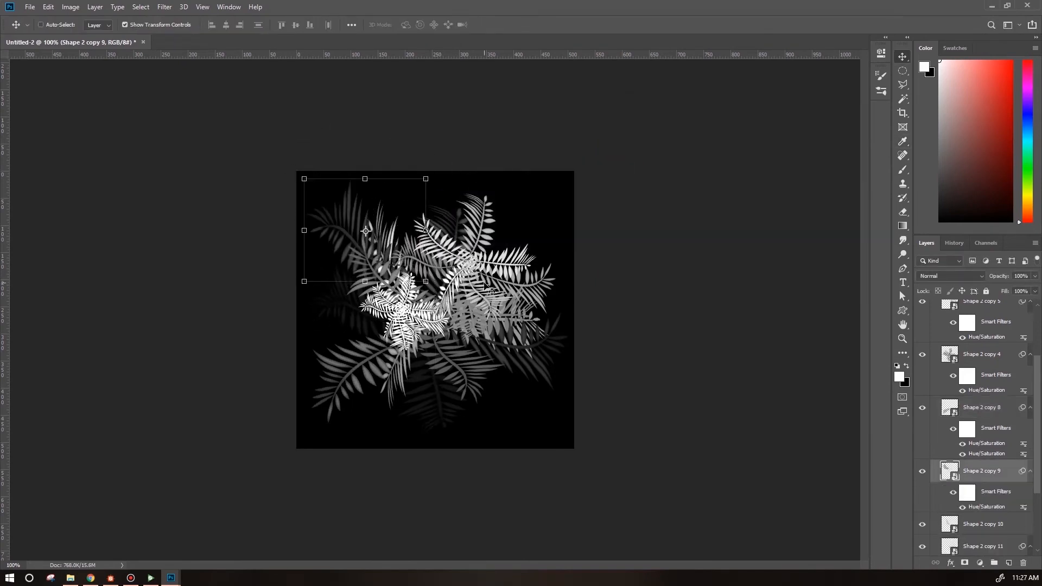
Reposition fern copy 10 and bend its shape with the Warp transform.
click(949, 524)
drag(388, 260, 461, 246)
drag(553, 179, 466, 354)
drag(543, 260, 515, 263)
click(50, 7)
mouse_move(70, 246)
click(206, 311)
drag(569, 243, 604, 293)
drag(436, 191, 394, 164)
drag(598, 287, 565, 240)
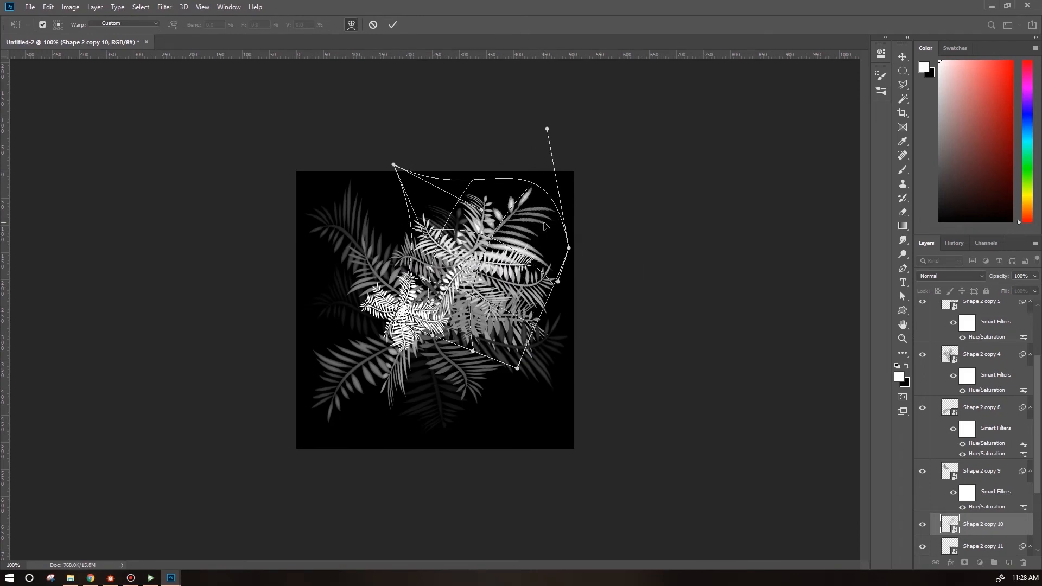
key(Return)
Move fern copy 11 left and darken it with Hue/Saturation lightness -60.
click(950, 546)
key(ctrl+t)
key(Return)
drag(585, 400, 551, 396)
key(Return)
key(ctrl+u)
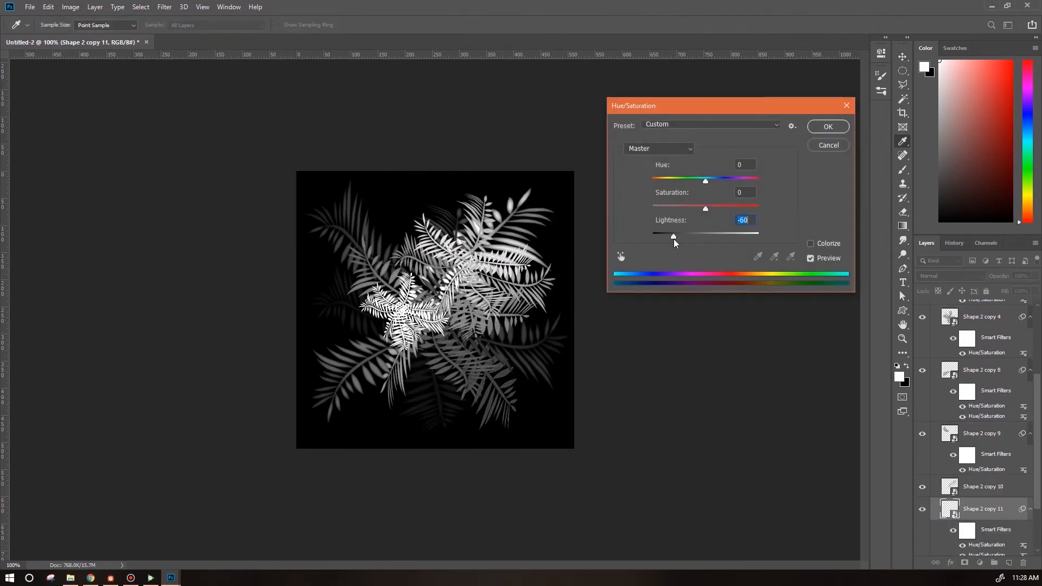
click(827, 128)
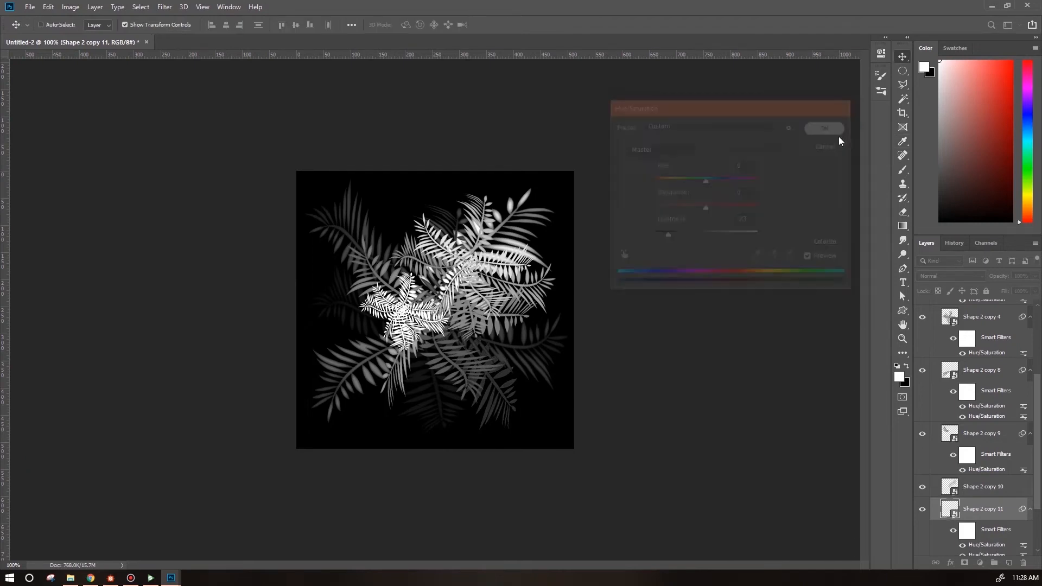
Group fern copies 6 through 11 into a new group named tuft.
scroll(1037, 356, up, 5)
click(934, 307)
click(934, 308)
click(988, 326)
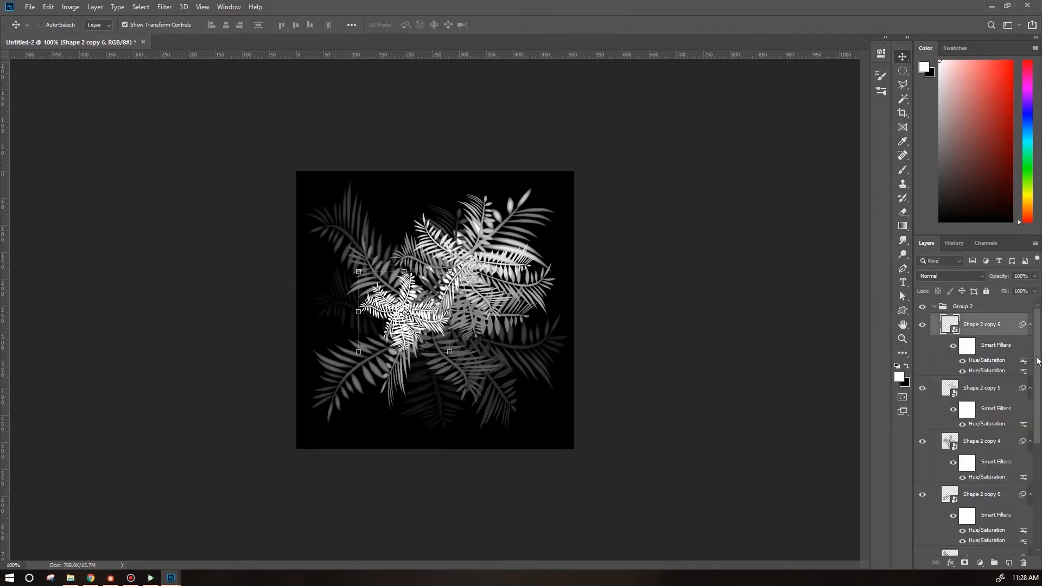
drag(1039, 358, 1041, 539)
shift+click(975, 442)
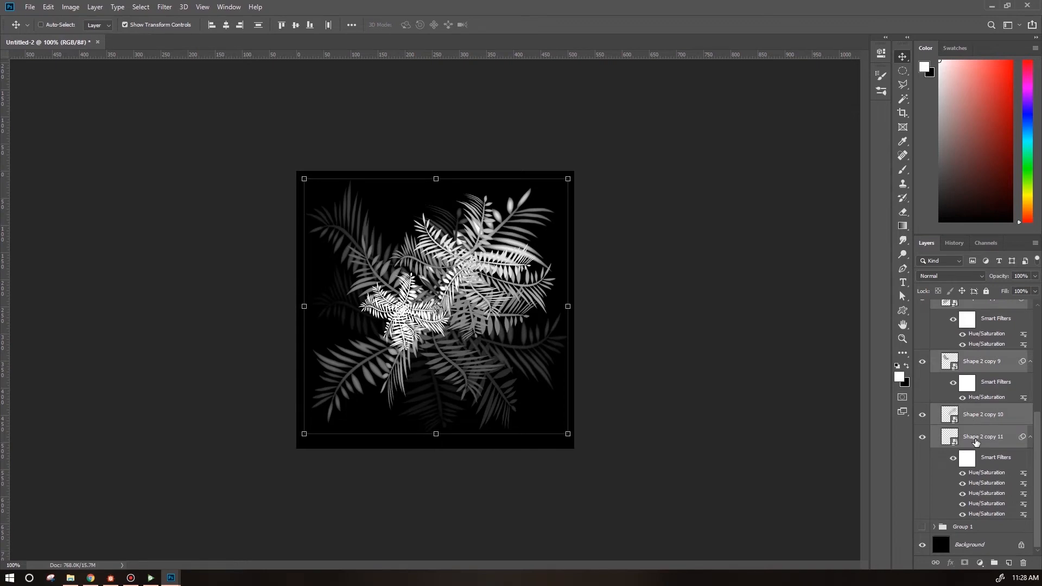
click(995, 564)
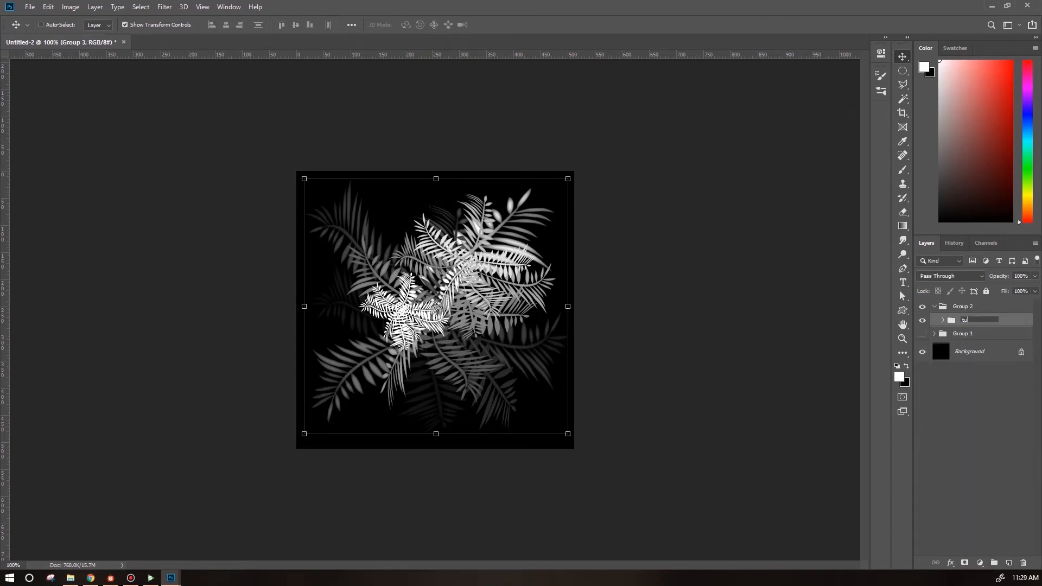
Scale the tuft group down to about 94.67% and nudge it slightly.
click(570, 178)
click(560, 208)
drag(568, 179, 553, 192)
drag(483, 317, 494, 311)
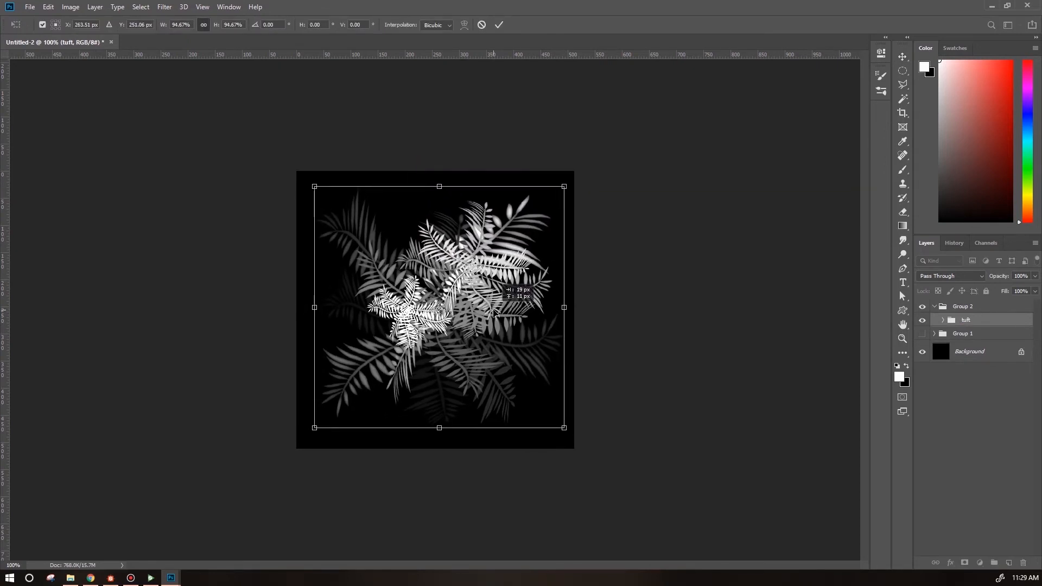
key(Return)
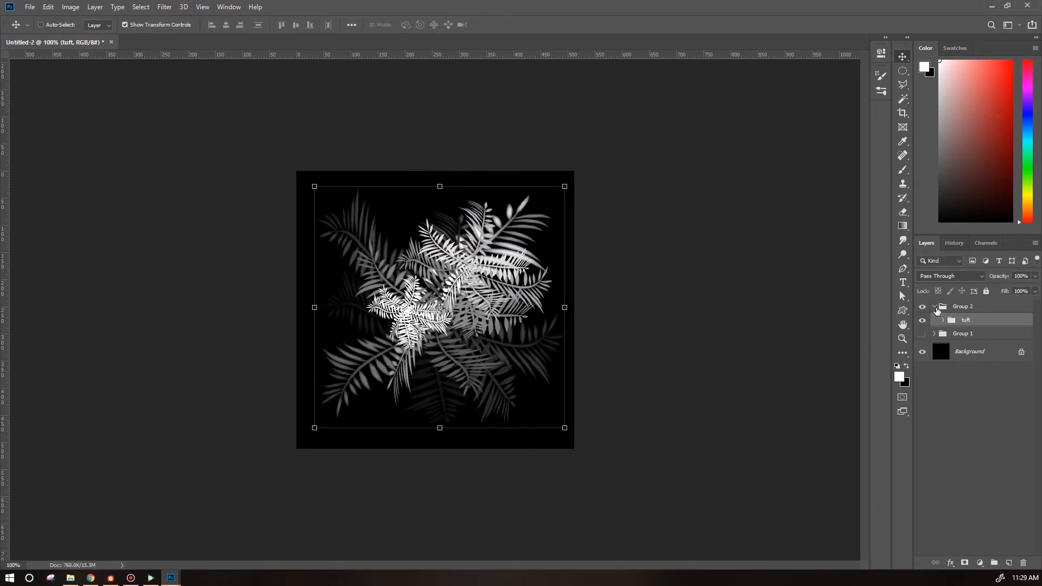
Create a new group named litter and duplicate several fern layers from tuft into it.
key(ctrl+g)
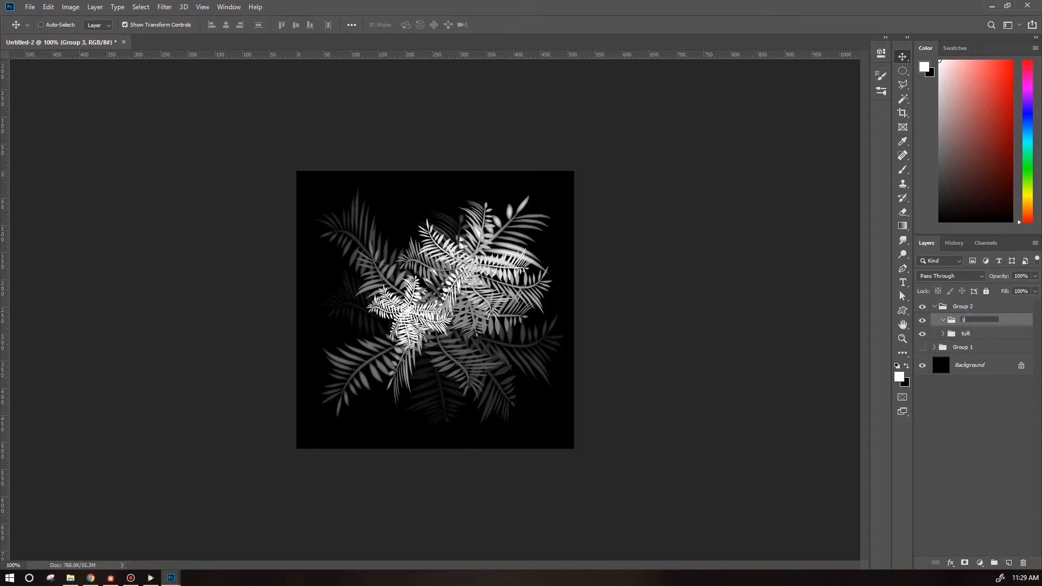
click(943, 333)
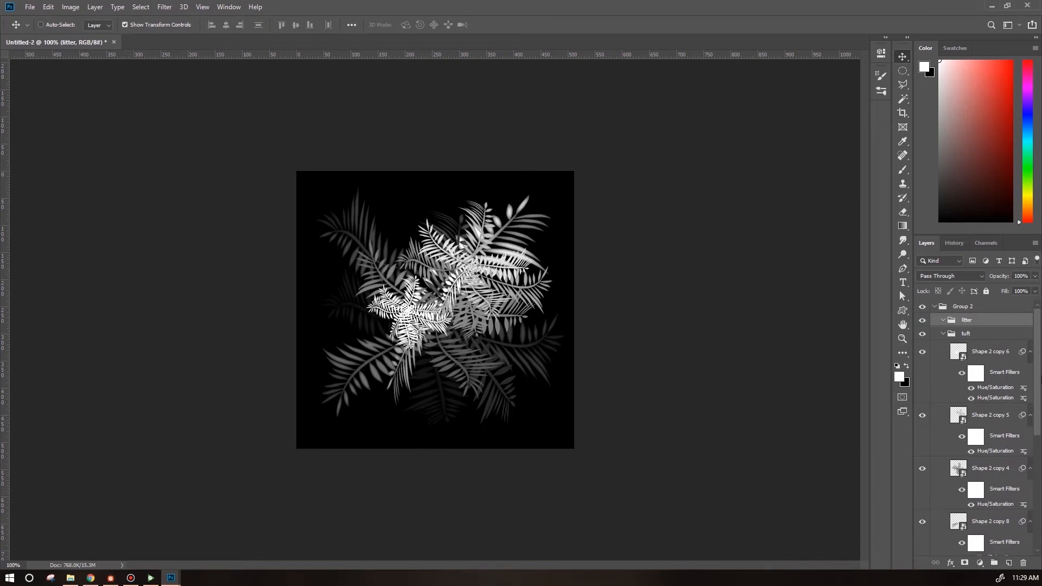
drag(1039, 383, 1040, 523)
click(977, 436)
drag(1038, 460, 1037, 386)
click(921, 394)
click(922, 395)
shift+click(993, 447)
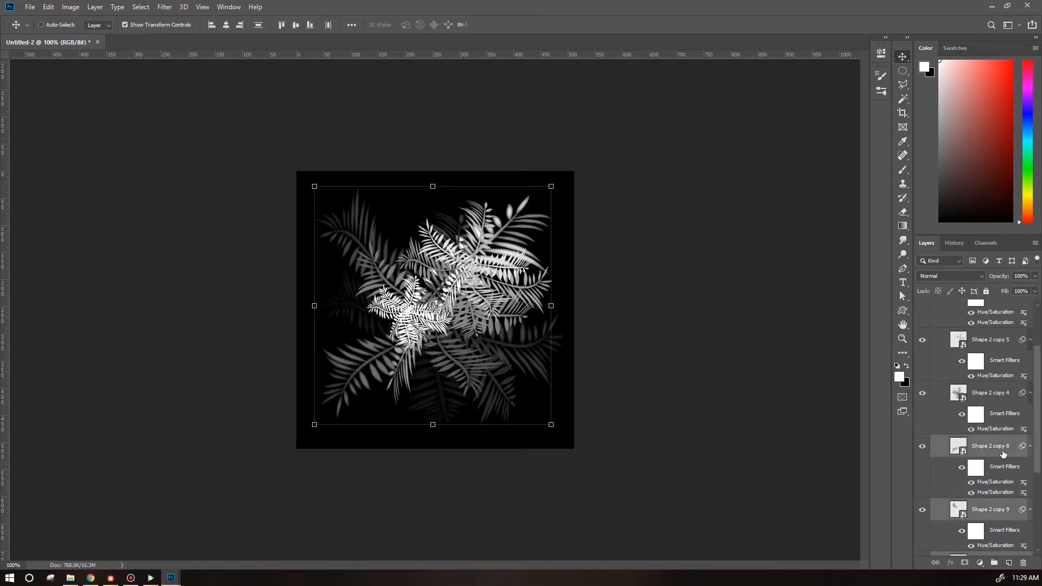
drag(1039, 465, 1031, 415)
drag(983, 520, 985, 328)
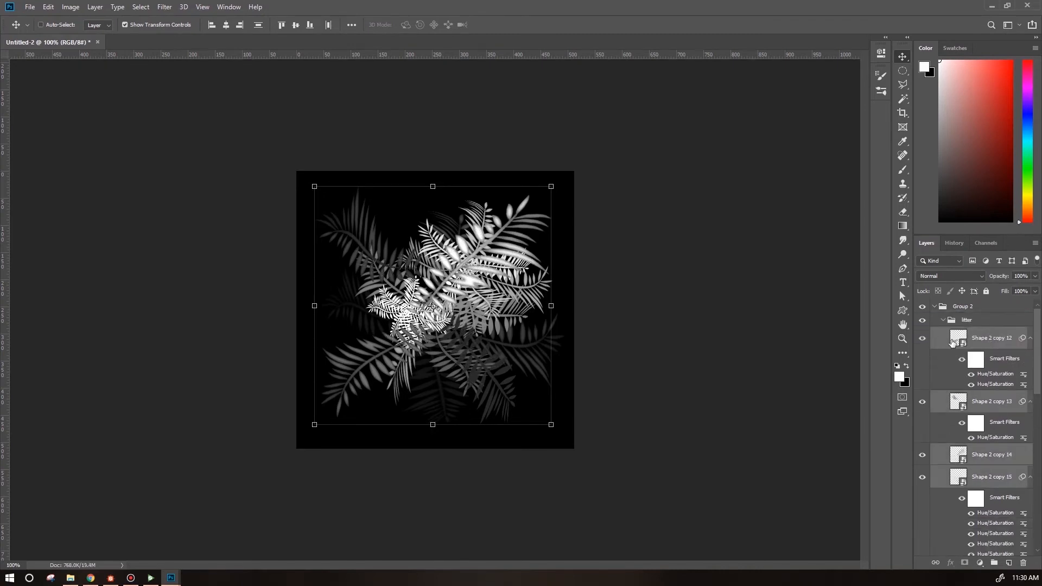
Hide the tuft group and move, rotate and scale fern copy 12 in the litter group.
mouse_move(1037, 383)
mouse_down()
mouse_move(1038, 436)
mouse_move(1039, 370)
mouse_up()
click(923, 411)
click(958, 339)
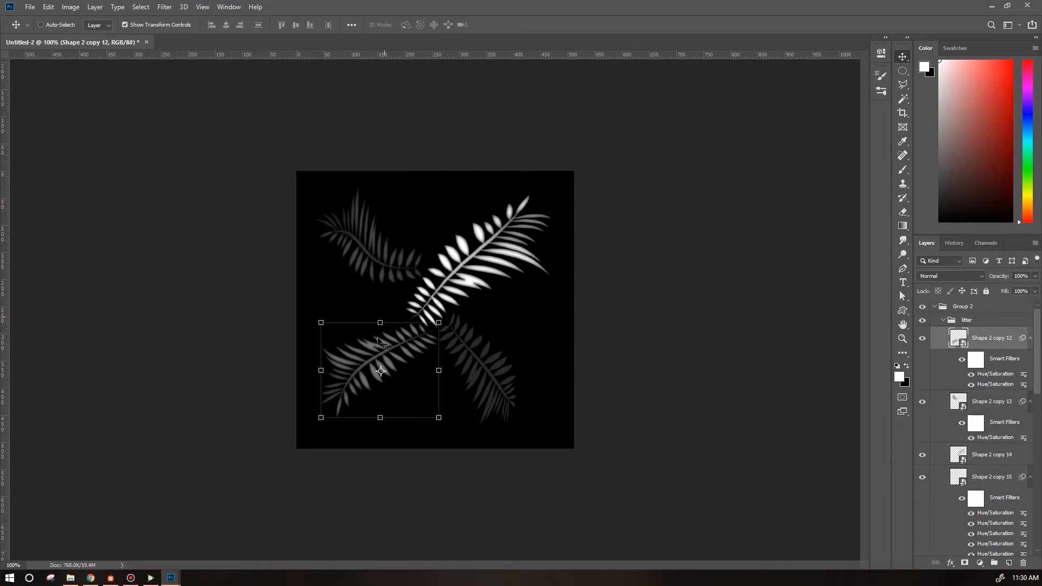
drag(382, 363, 410, 267)
key(ctrl+t)
drag(472, 400, 558, 545)
drag(434, 304, 421, 268)
drag(336, 155, 379, 218)
drag(522, 367, 486, 318)
key(Return)
Transform fern copy 13 and lighten it with a Hue/Saturation adjustment.
key(ctrl+u)
click(958, 402)
key(ctrl+t)
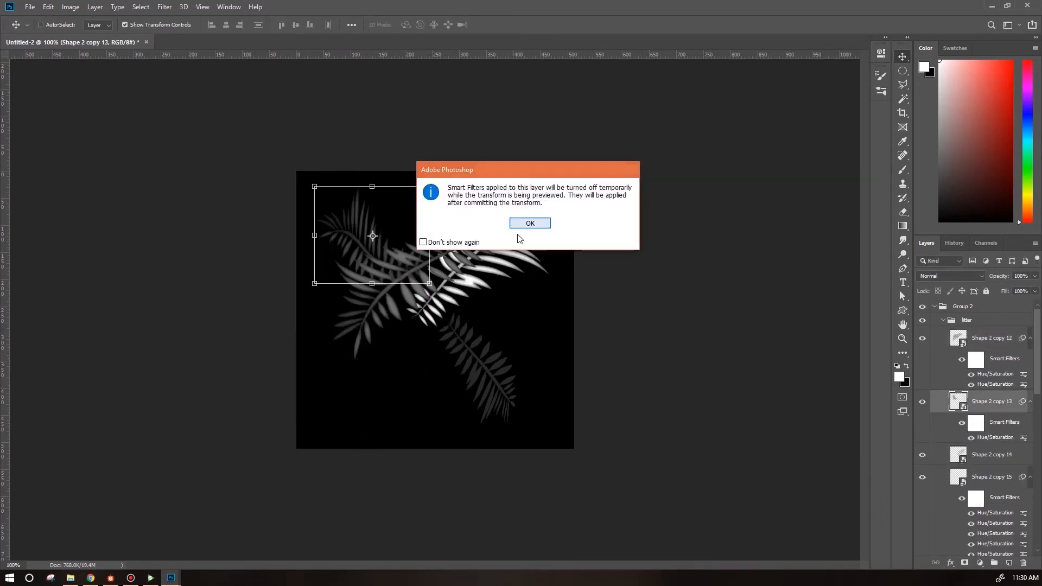
click(529, 224)
key(Return)
click(71, 7)
click(211, 89)
drag(708, 236, 723, 236)
click(826, 125)
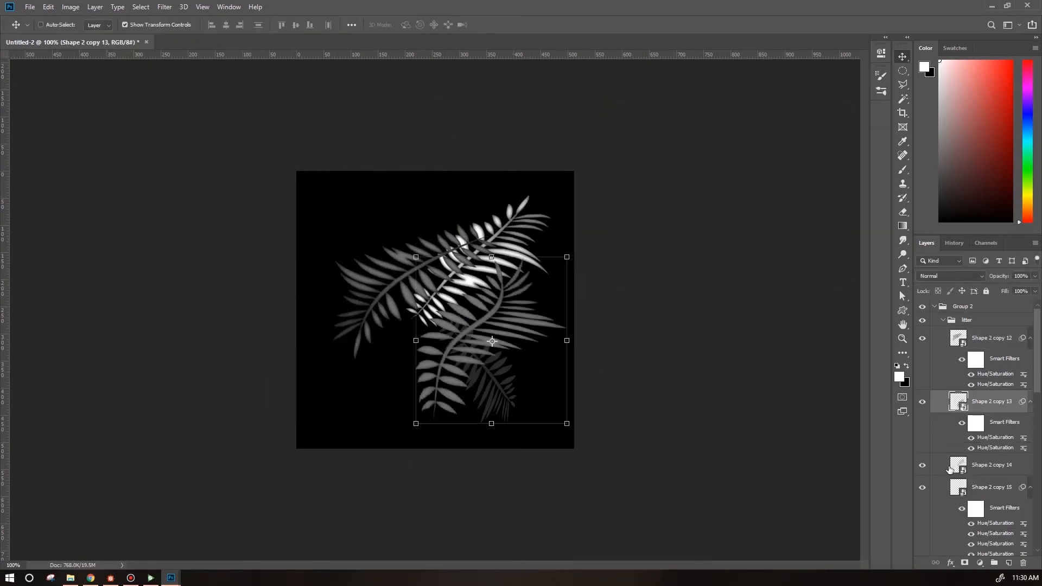
Move fern copy 14 to the top of the litter group, then reposition, rotate and scale it.
click(958, 466)
drag(478, 261, 390, 241)
drag(992, 465, 991, 328)
drag(391, 245, 434, 347)
key(ctrl+t)
drag(538, 248, 656, 182)
drag(478, 293, 434, 282)
key(Return)
drag(471, 374, 477, 387)
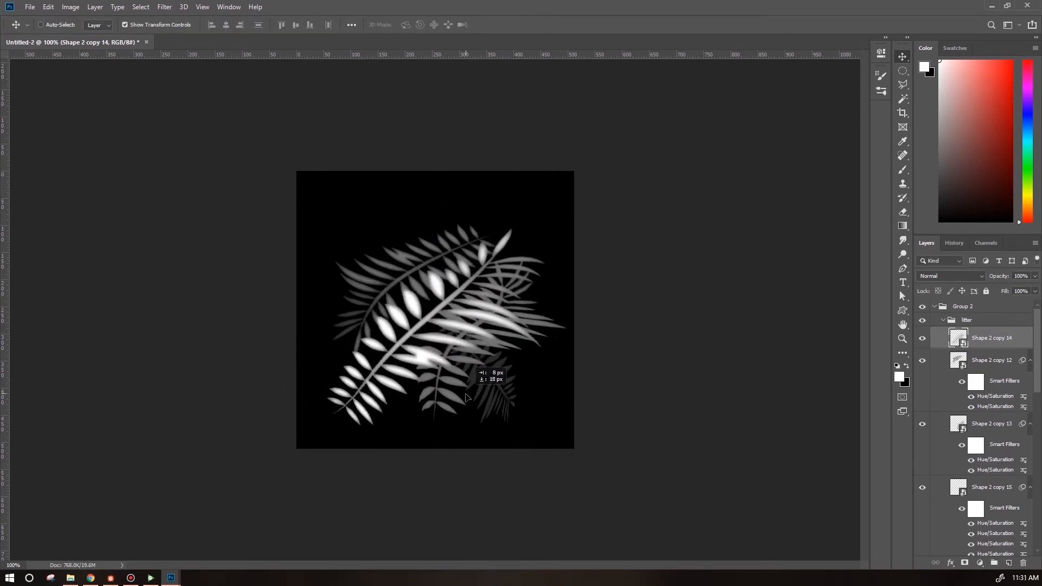
Duplicate fern copy 14 and rotate the copy across the upper part of the canvas.
alt+drag(560, 215, 599, 285)
key(ctrl+t)
drag(461, 483, 438, 184)
drag(572, 305, 663, 407)
key(Return)
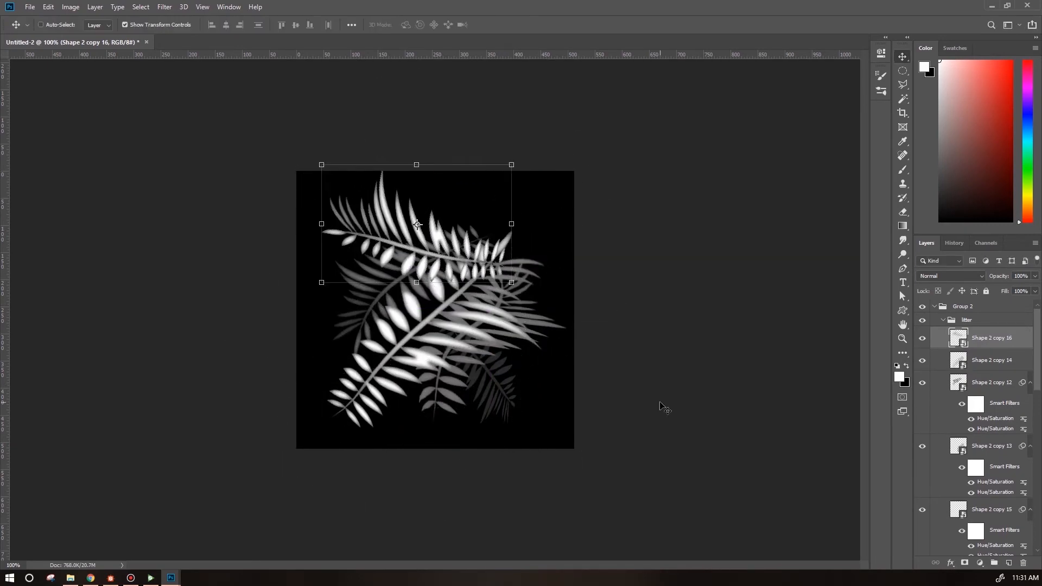
Rotate and reposition fern copy 15 within the litter layout.
click(992, 360)
key(ctrl+t)
key(Return)
click(992, 382)
mouse_move(1037, 386)
mouse_down()
mouse_move(1040, 406)
mouse_move(1041, 391)
mouse_up()
shift+click(992, 485)
alt+drag(532, 349, 550, 331)
drag(630, 216, 344, 448)
drag(536, 360, 609, 326)
key(Return)
Duplicate and transform further fern copies to fill out the litter layout.
ctrl+click(993, 485)
drag(586, 255, 452, 321)
drag(532, 231, 591, 354)
drag(531, 372, 522, 398)
key(Return)
ctrl+click(992, 421)
drag(578, 453, 685, 472)
key(Return)
click(992, 421)
drag(483, 326, 380, 288)
drag(472, 218, 478, 347)
key(Return)
Arrange additional duplicated fern copies around the lower right of the canvas.
click(992, 485)
drag(1004, 494, 1023, 562)
drag(624, 336, 629, 247)
key(Return)
drag(1005, 430, 994, 474)
click(992, 410)
scroll(993, 434, down, 4)
click(992, 449)
scroll(996, 510, up, 4)
click(992, 343)
drag(490, 415, 531, 401)
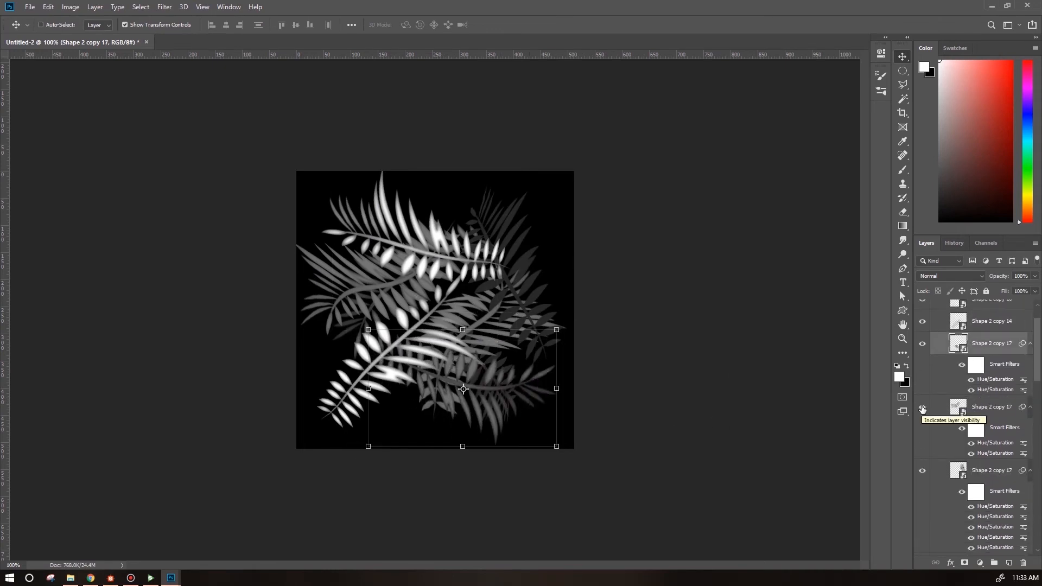
Darken fern copy 13 with a Hue/Saturation adjustment at lightness -41.
drag(1037, 363, 1037, 408)
click(992, 447)
click(71, 7)
mouse_move(84, 32)
click(217, 88)
drag(705, 236, 684, 237)
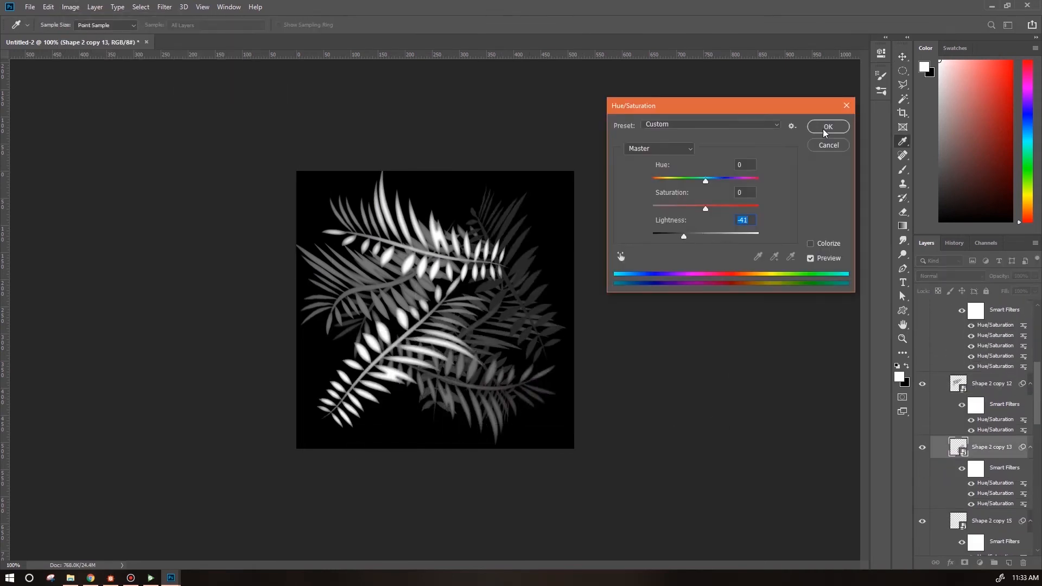
click(825, 128)
Scale down fern copy 15 from its corner within the litter layout.
drag(1037, 415, 1037, 457)
click(992, 338)
shift+click(991, 347)
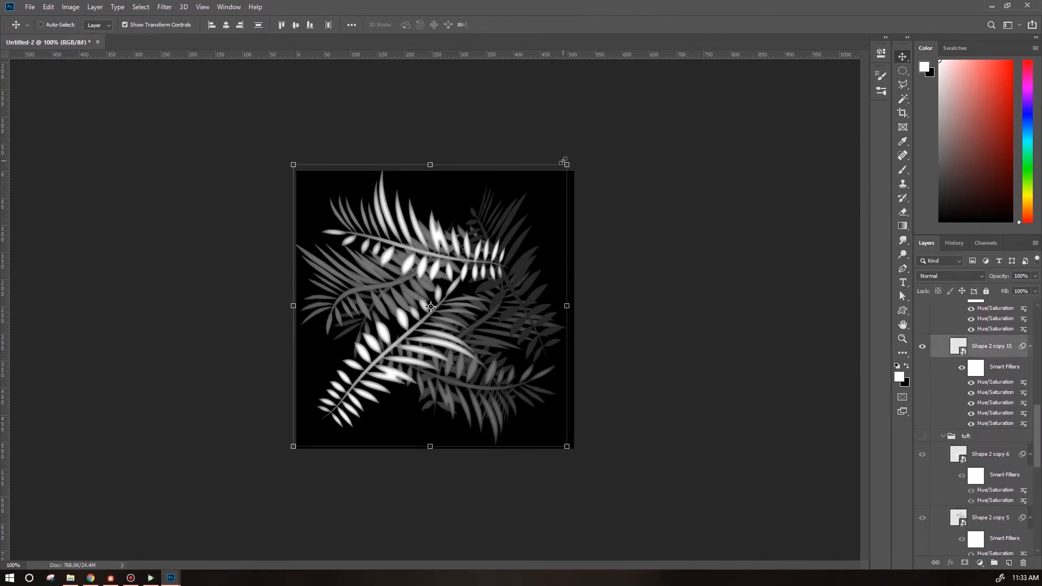
drag(567, 164, 506, 235)
key(Return)
Save the litter texture as a bitmap named groundCover2_litter.
click(30, 8)
click(41, 124)
click(347, 319)
click(348, 445)
click(459, 202)
drag(164, 306, 160, 306)
text(2)
click(520, 405)
click(225, 161)
Hide the litter group and show the tuft group.
click(944, 320)
click(922, 320)
click(923, 333)
Save the tuft texture as a bitmap named groundCover2_tuft.
click(30, 7)
click(40, 124)
click(347, 319)
click(347, 445)
click(518, 202)
drag(165, 306, 161, 306)
text(2)
click(520, 405)
click(225, 162)
Switch to Substance Designer and link the groundCover2_tuft and groundCover2_litter bitmaps into the groundCover package.
click(110, 578)
click(29, 50)
click(64, 129)
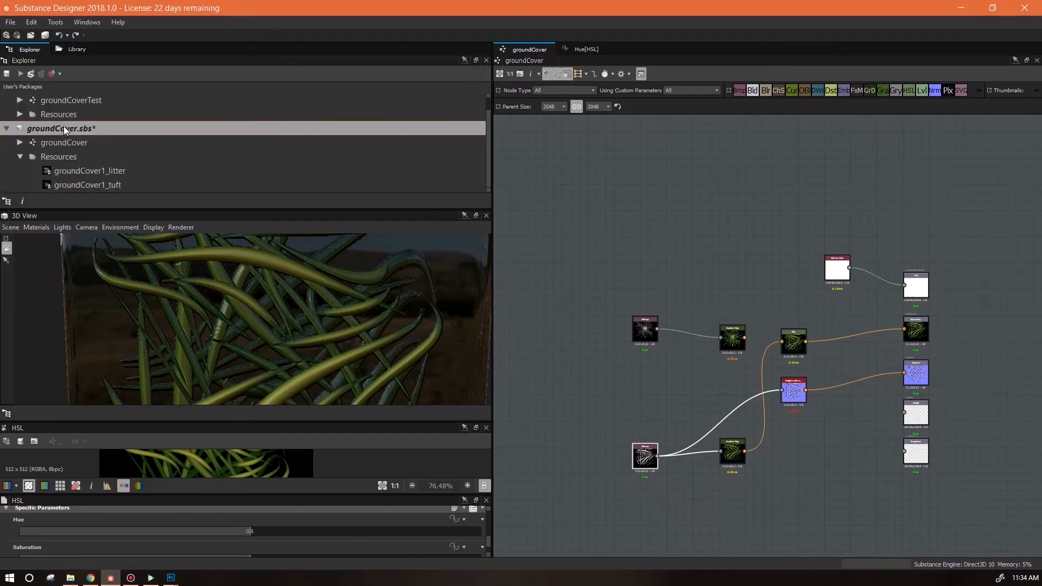
right_click(50, 127)
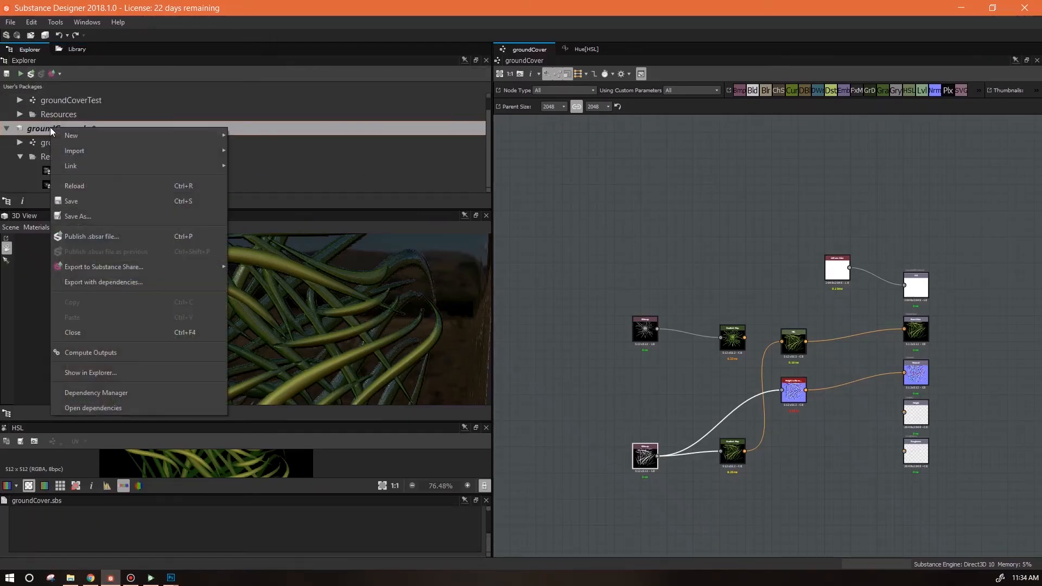
mouse_move(125, 168)
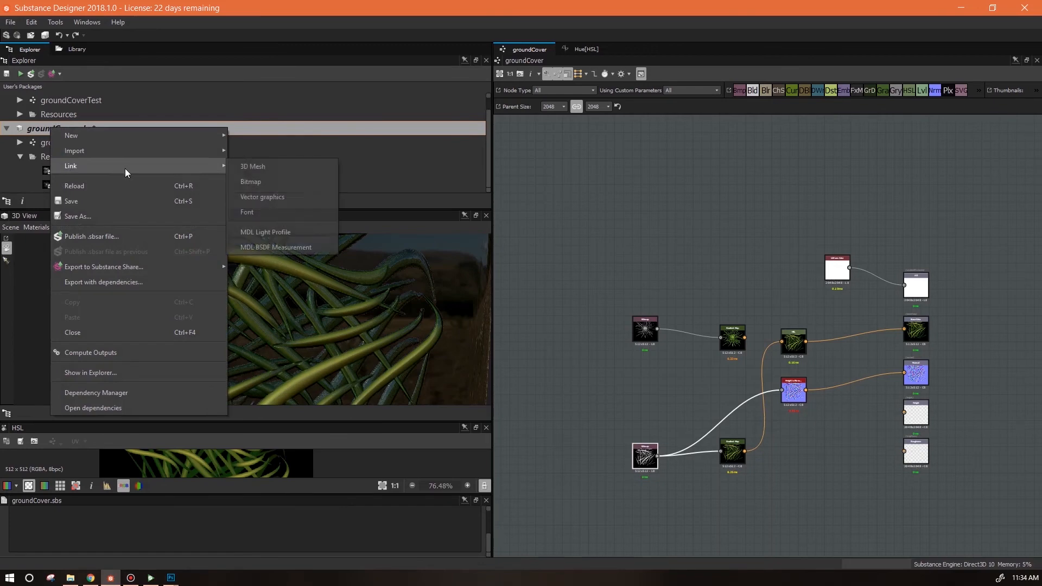
click(259, 181)
click(778, 120)
ctrl+click(854, 120)
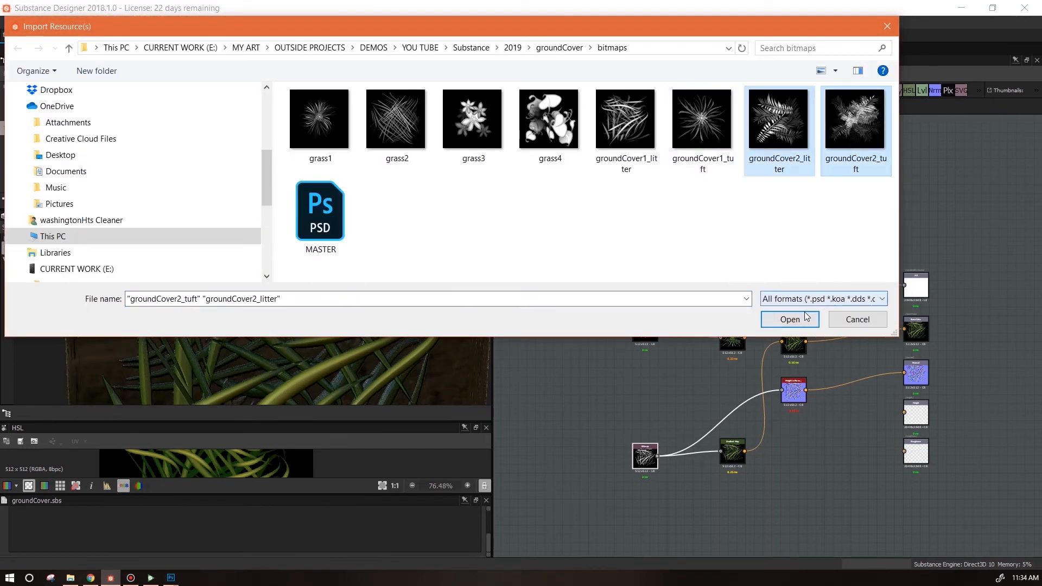
click(806, 317)
Add both new bitmap resources to the graph as nodes.
scroll(185, 187, down, 2)
click(163, 172)
shift+click(163, 184)
drag(162, 184, 621, 235)
Set the color mode of both new bitmap nodes to Grayscale.
drag(490, 523, 491, 540)
click(471, 531)
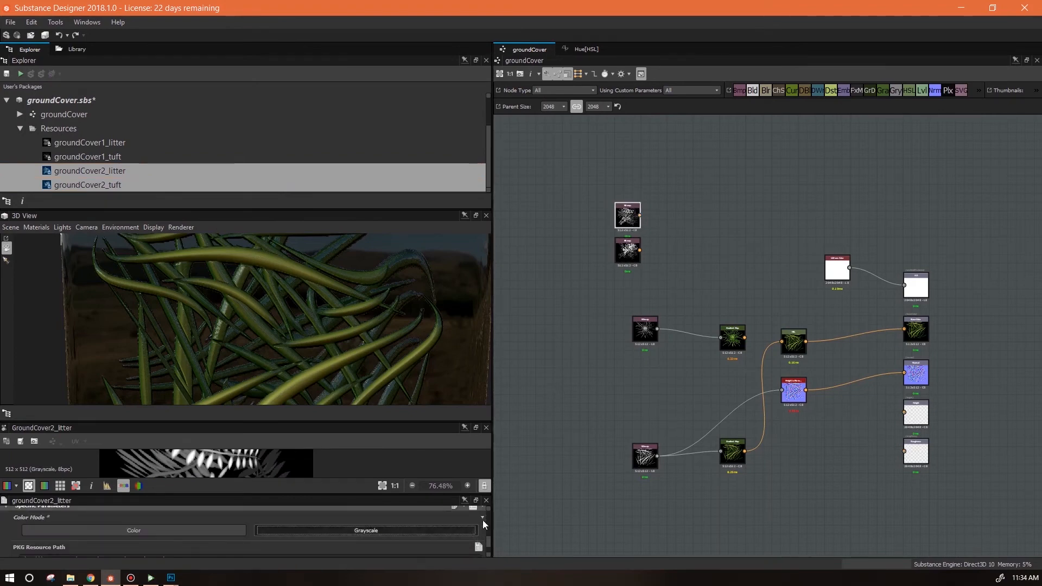
click(627, 258)
click(421, 531)
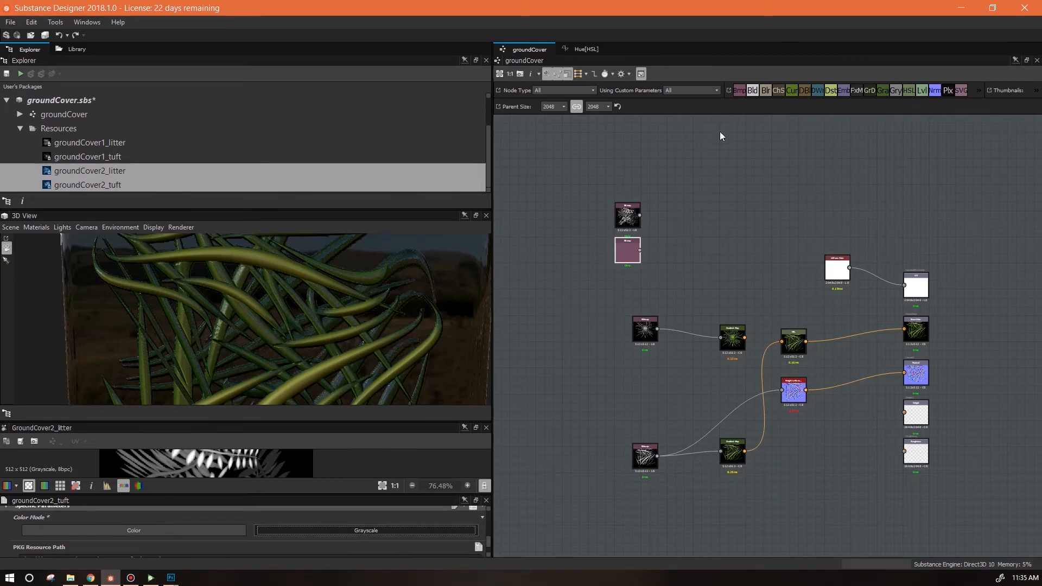
Arrange the new tuft and litter bitmap nodes beside the existing bitmap inputs.
drag(624, 252, 607, 435)
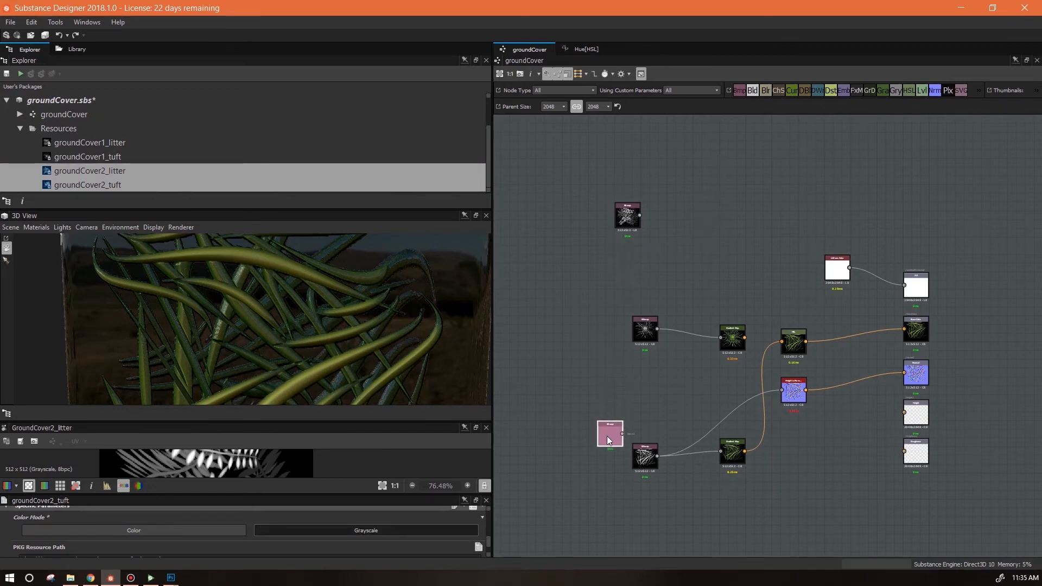
drag(592, 282, 645, 494)
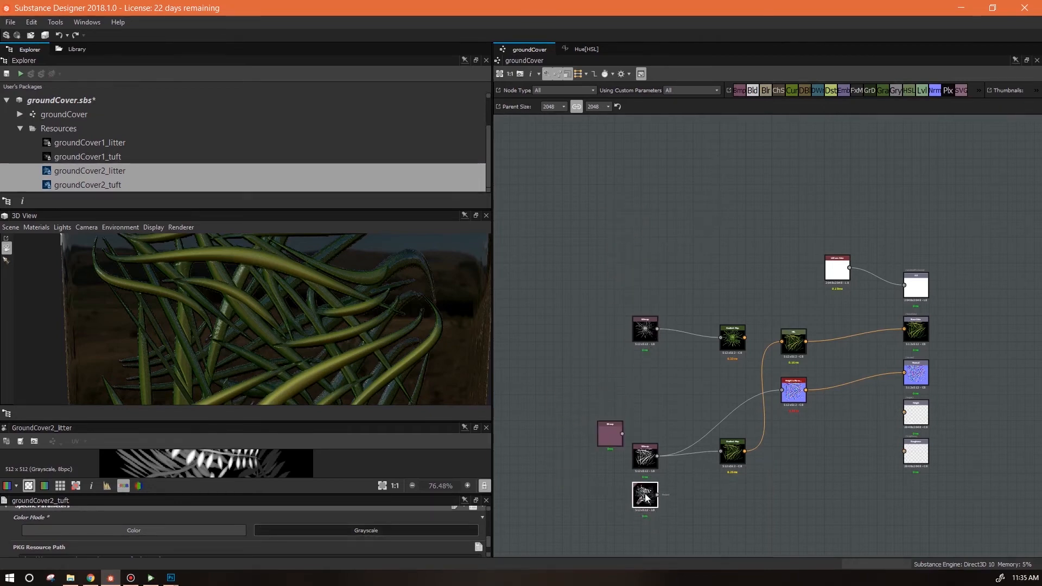
click(604, 435)
drag(605, 436, 640, 365)
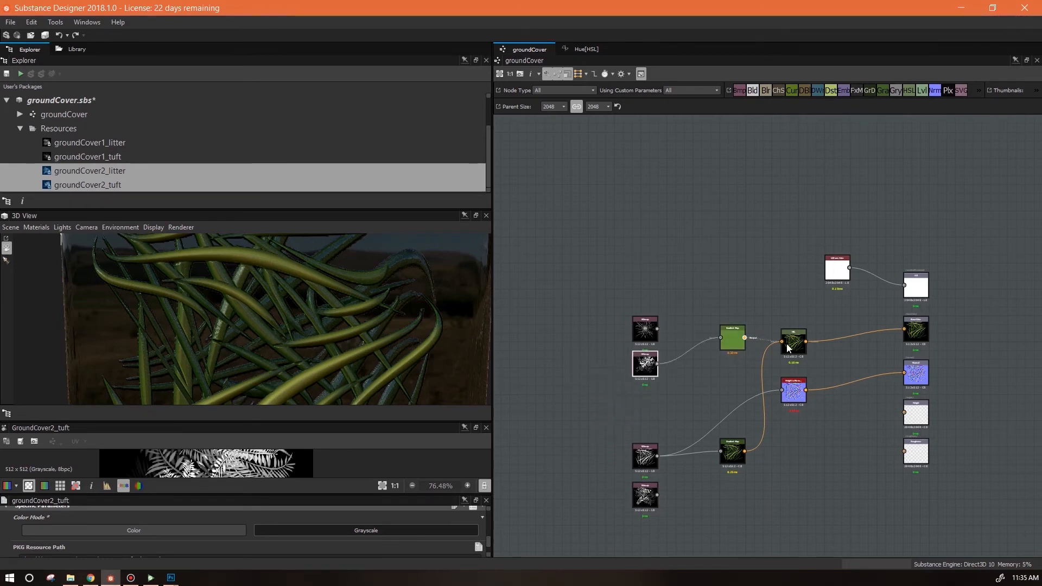
Rewire the node chains so the new tuft and litter bitmaps replace the old ones.
drag(787, 348, 782, 342)
drag(657, 363, 781, 390)
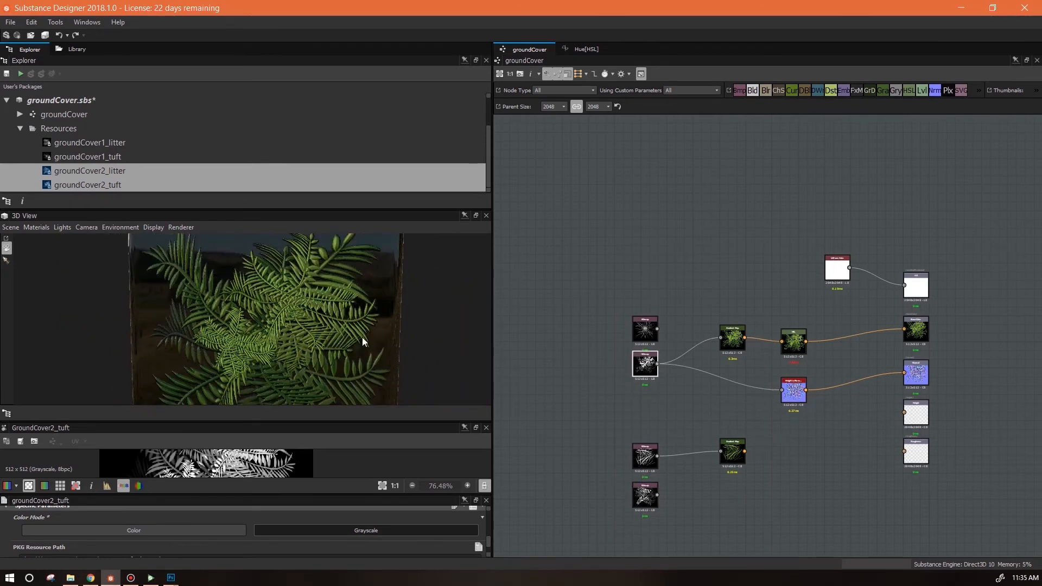
scroll(348, 350, down, 4)
drag(658, 495, 782, 342)
drag(658, 495, 781, 389)
drag(347, 325, 414, 322)
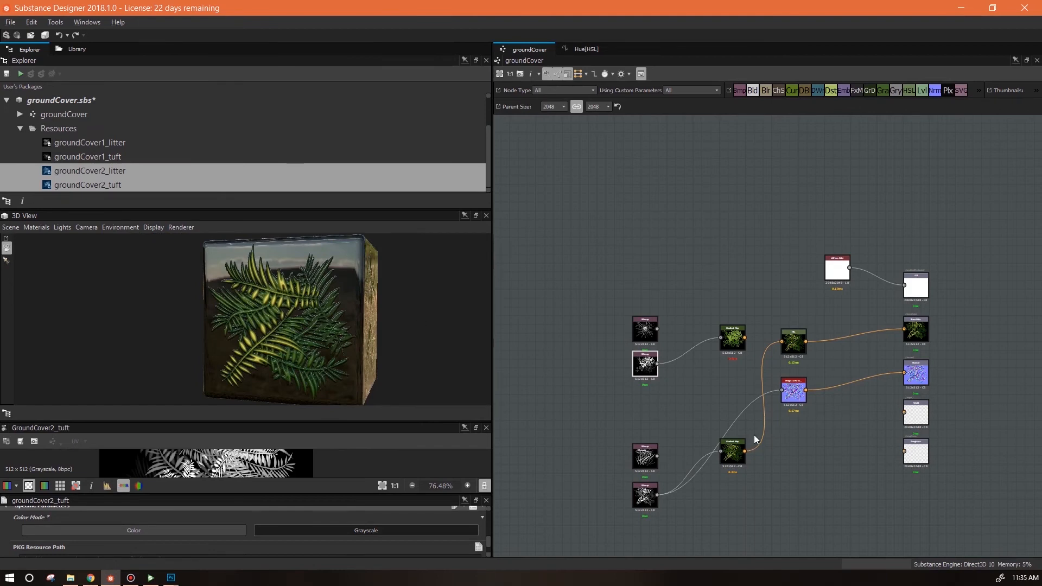
mouse_move(734, 463)
mouse_down()
mouse_move(724, 425)
mouse_move(734, 453)
mouse_up()
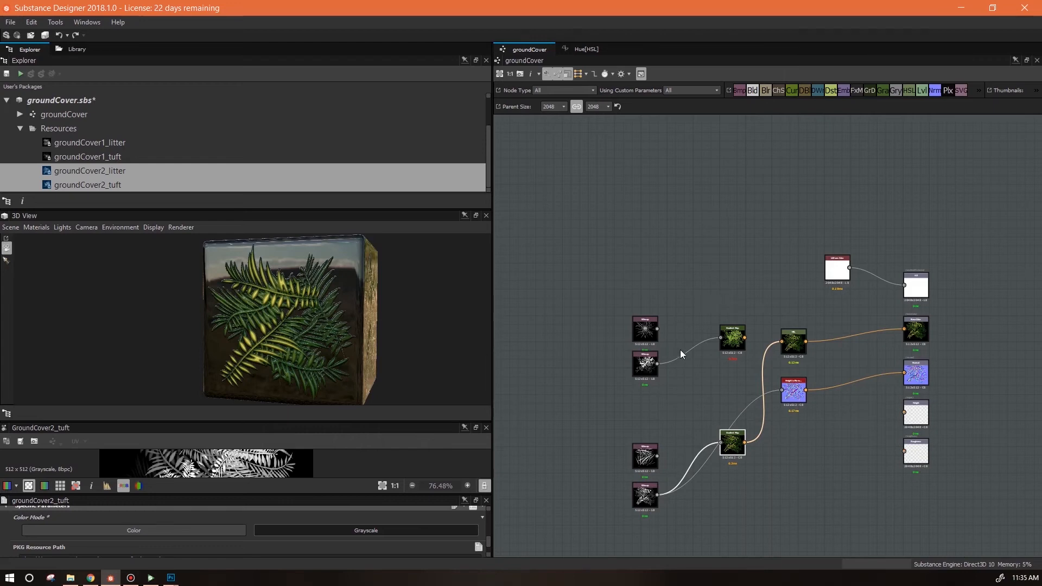
scroll(717, 369, up, 2)
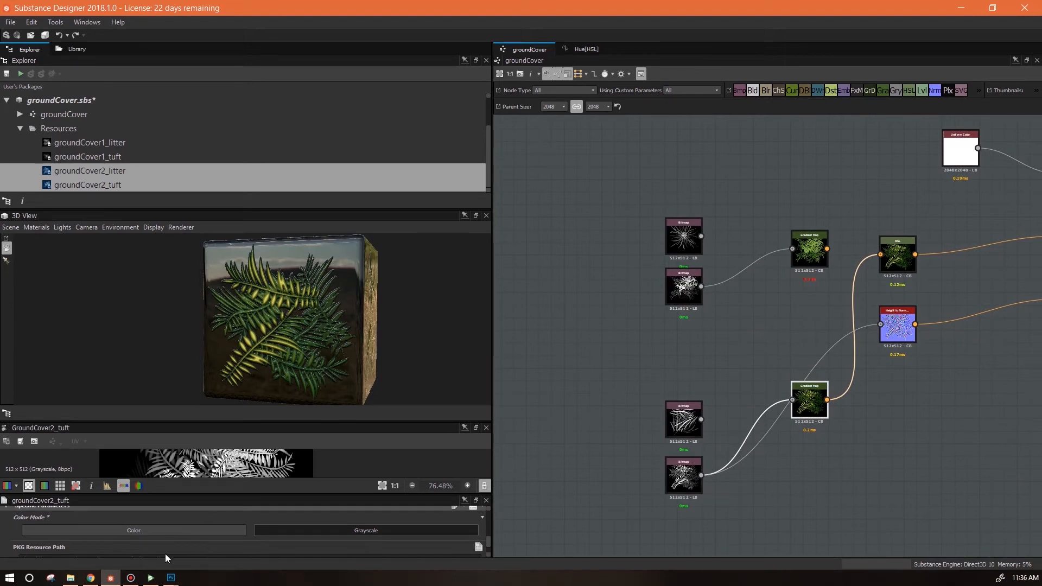
Switch back to Photoshop and hide Group 2 holding the fern tuft and litter layers.
mouse_move(171, 577)
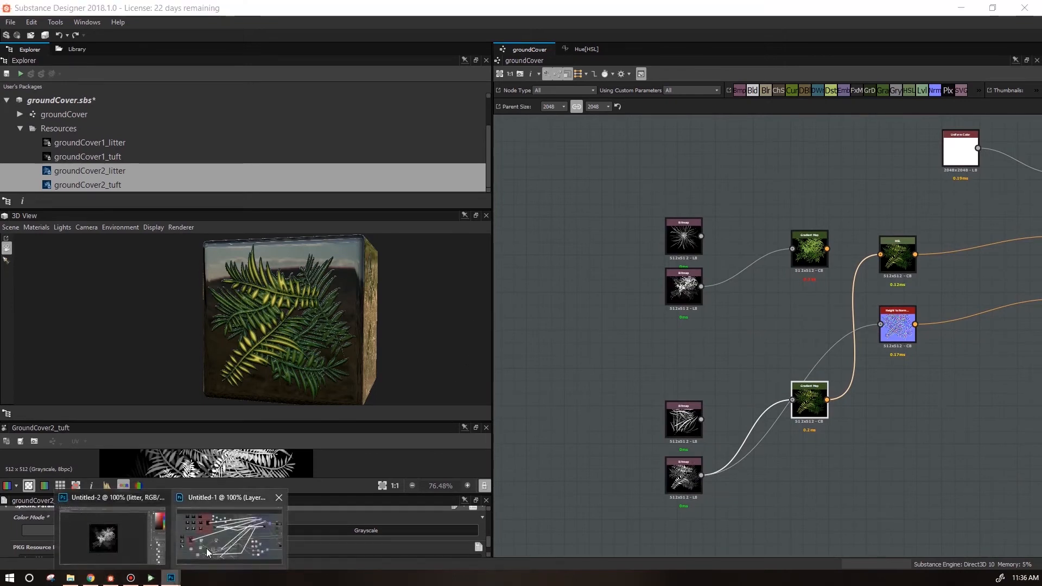
click(113, 543)
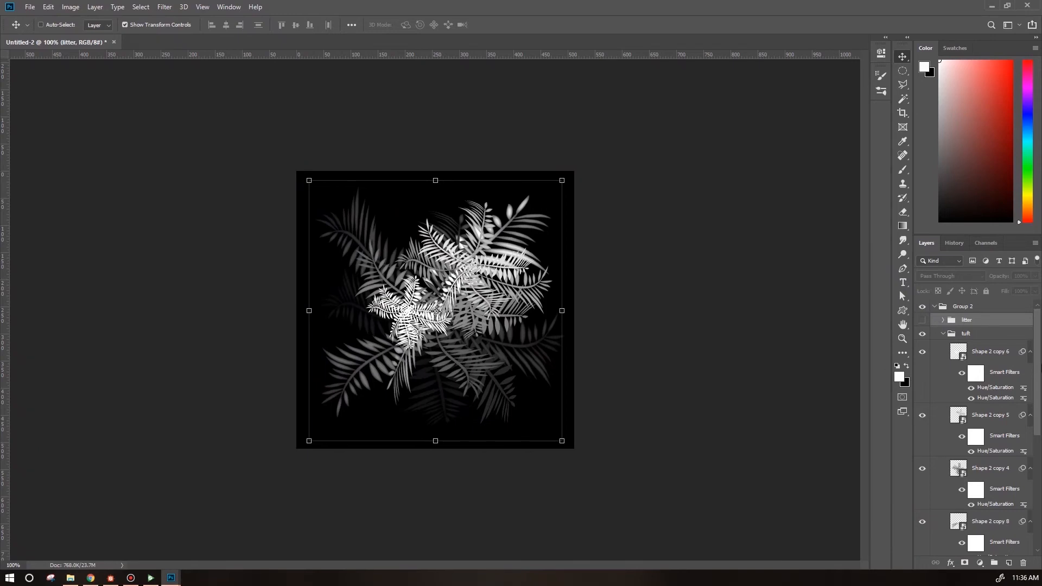
mouse_move(1039, 372)
mouse_down()
mouse_move(1038, 486)
mouse_move(1038, 369)
mouse_up()
click(944, 334)
click(922, 307)
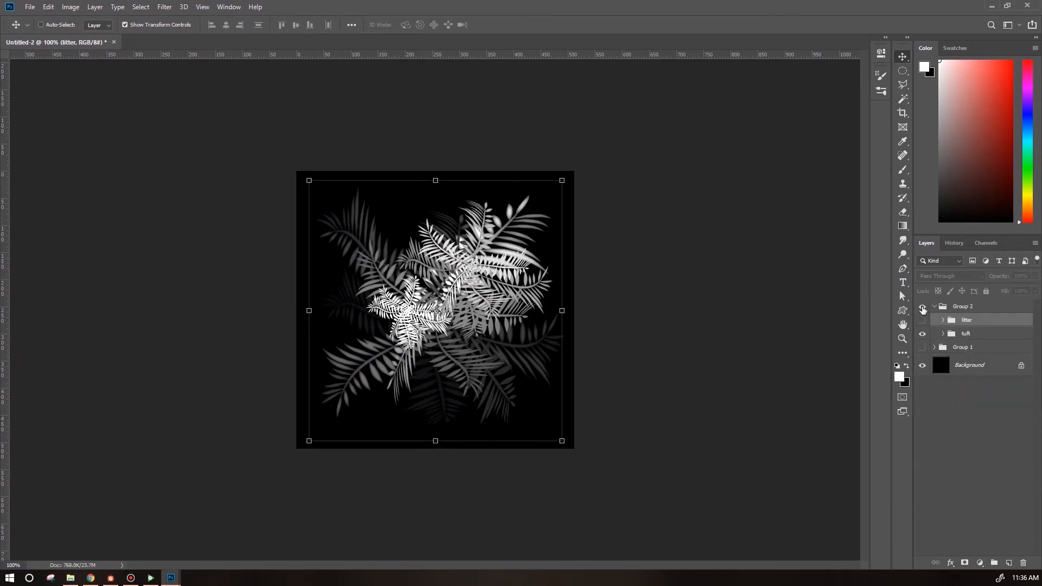
Create a new group with a nested group named tuft.
click(969, 307)
click(994, 562)
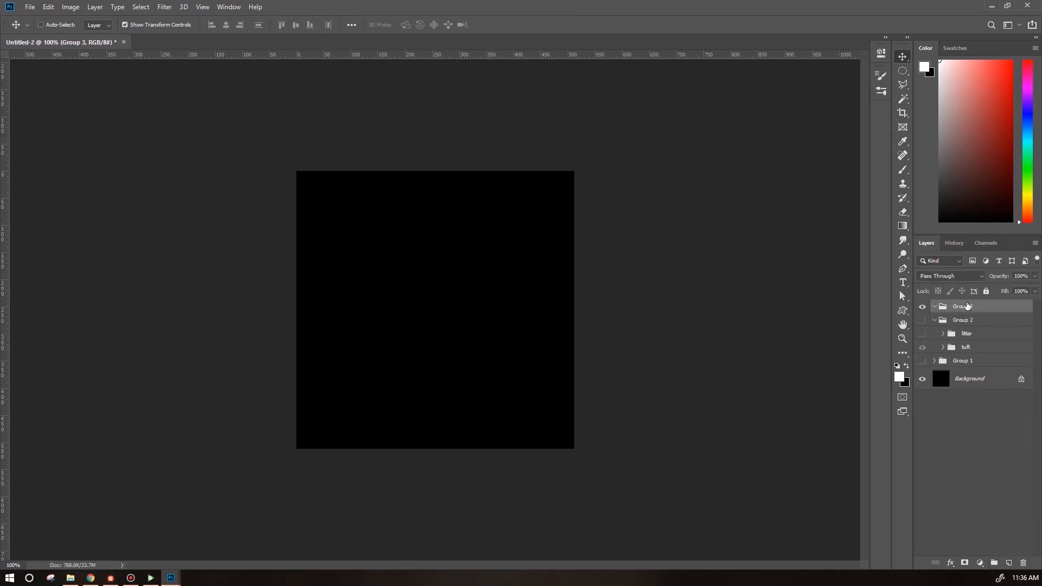
click(994, 563)
double_click(972, 320)
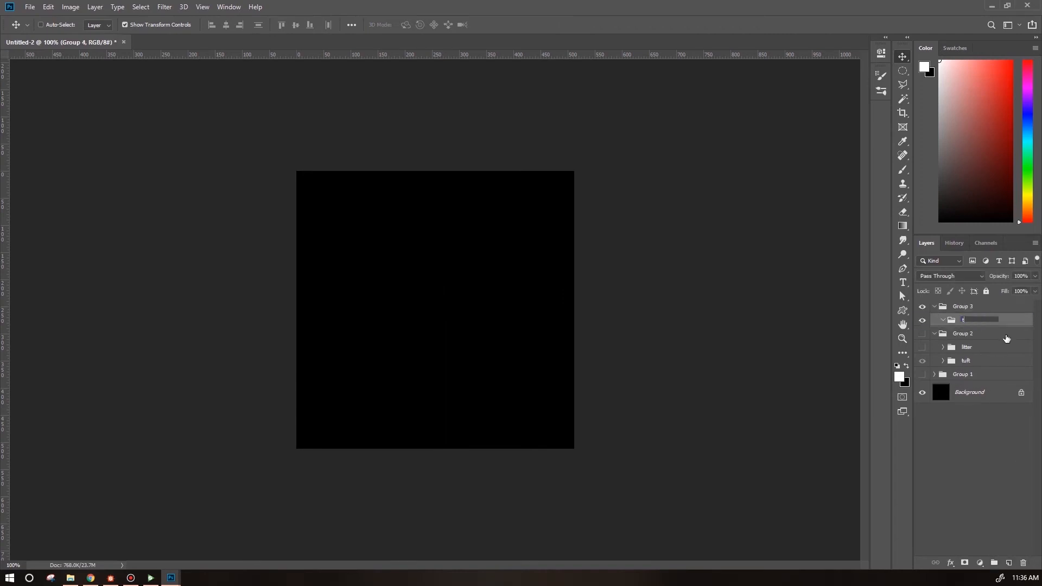
text(tuft)
key(Return)
Draw a flower custom shape about 232 by 206 px near the canvas center.
click(903, 312)
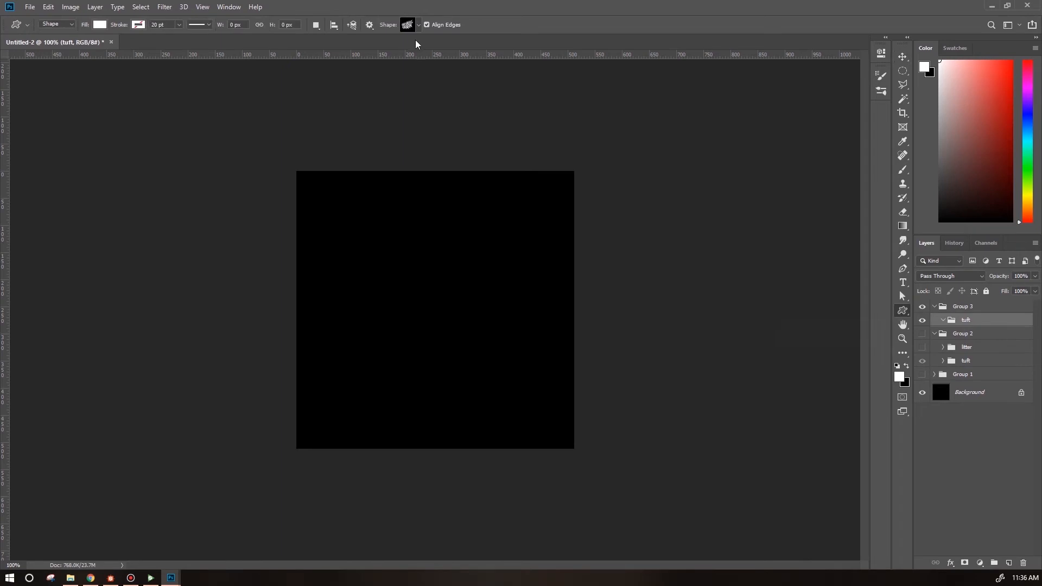
click(421, 26)
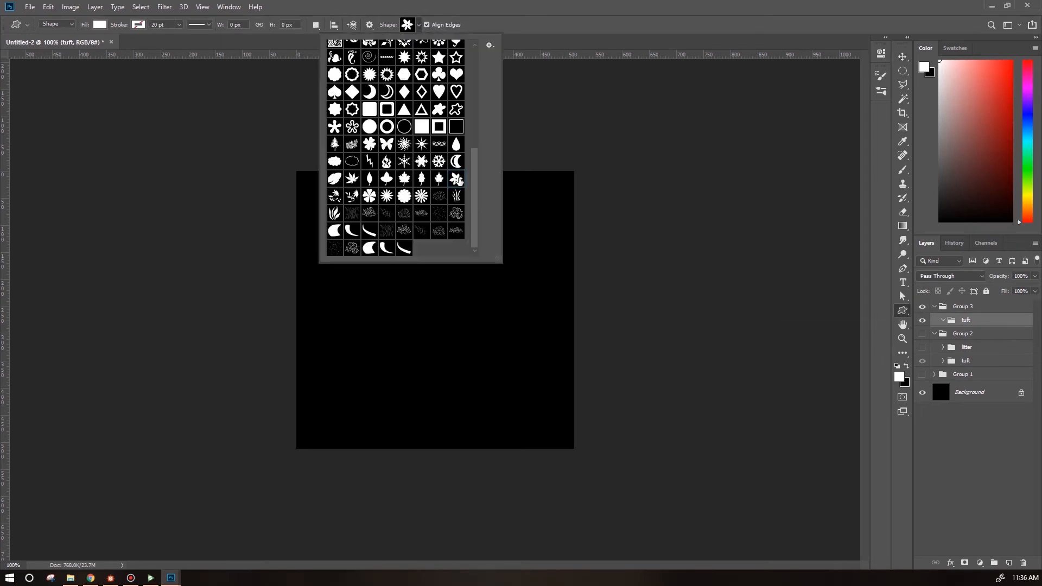
click(509, 384)
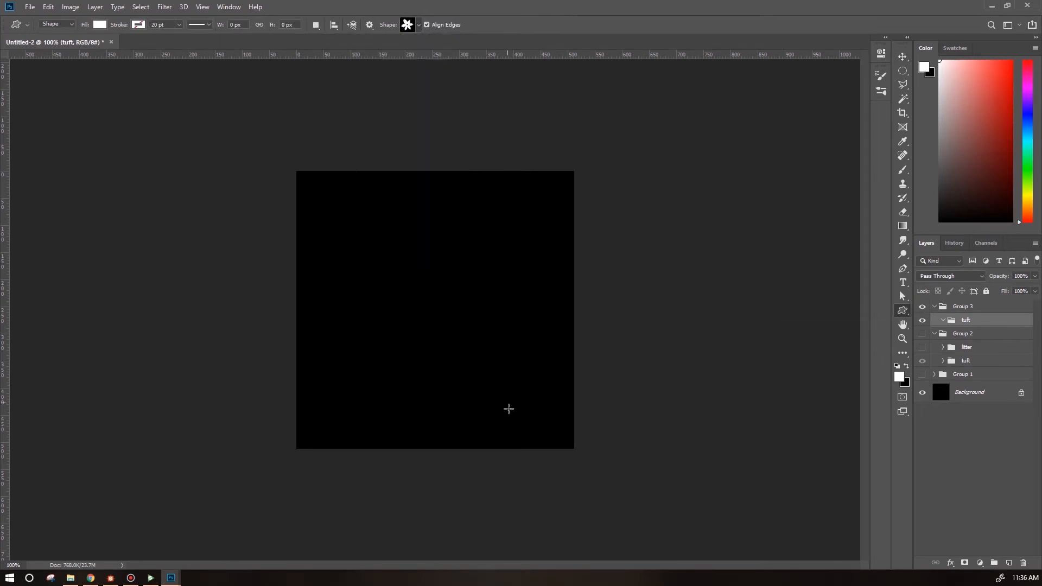
drag(404, 284, 530, 398)
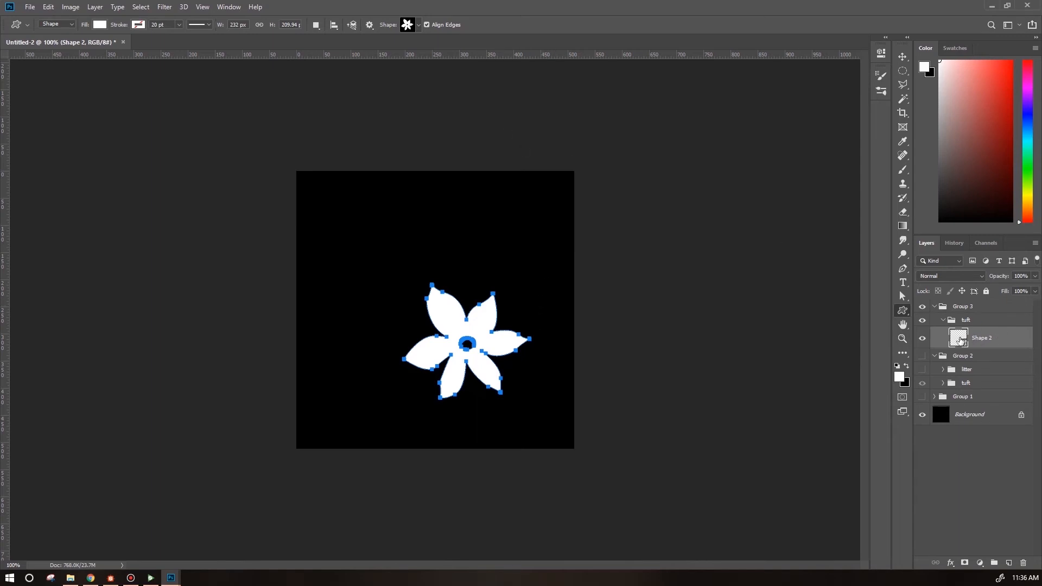
Add an Inner Glow layer style to the flower shape.
double_click(1010, 341)
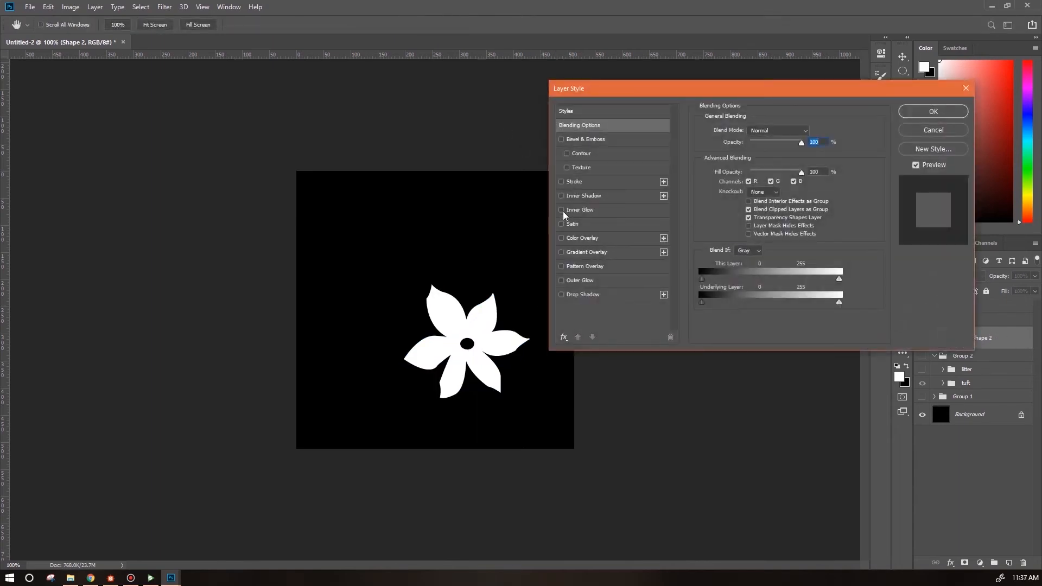
click(562, 210)
click(613, 210)
drag(743, 236, 747, 236)
click(921, 113)
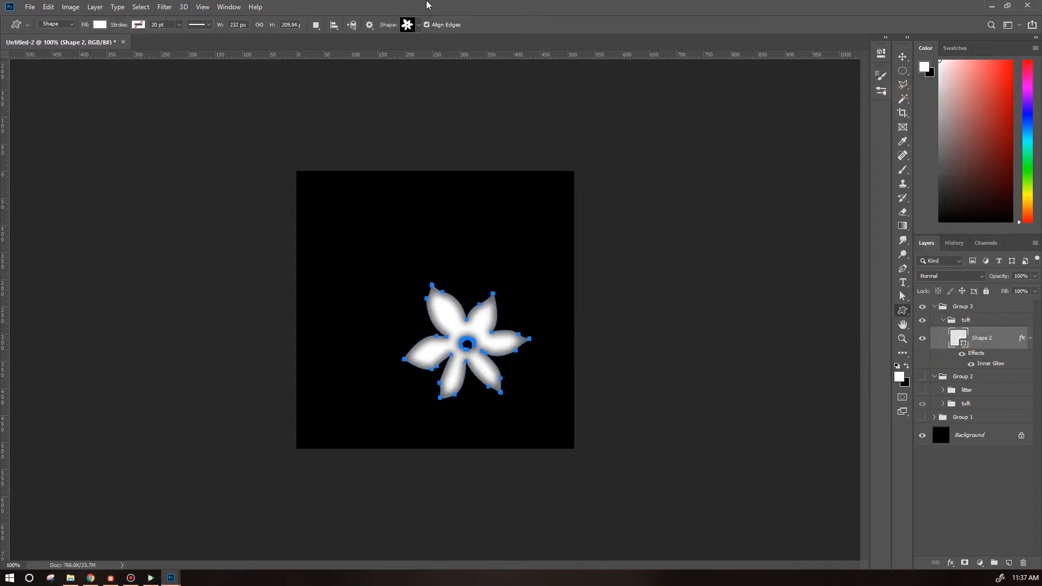
Draw a small grass blade custom shape above the flower.
click(419, 25)
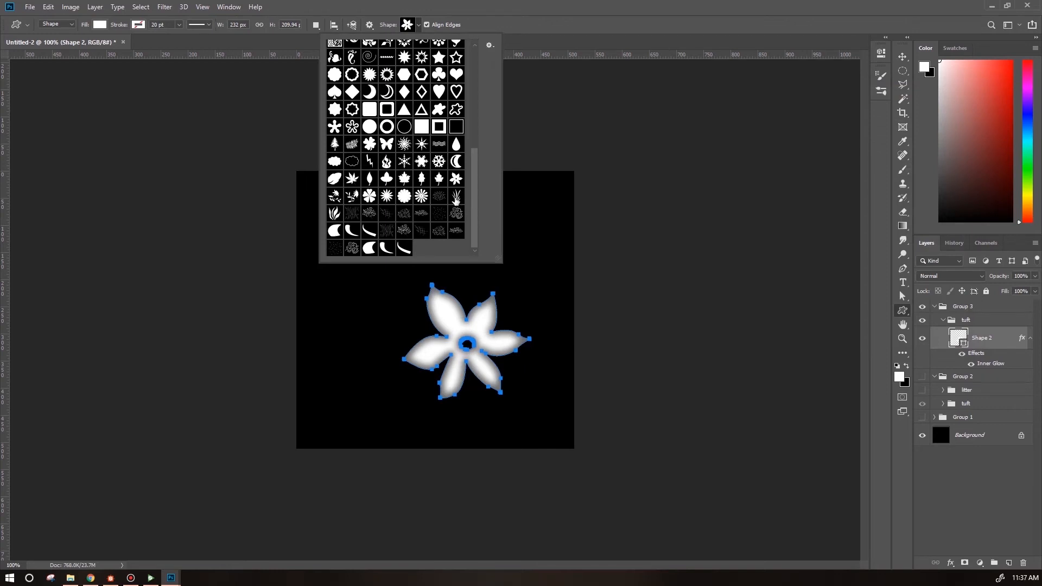
click(568, 13)
drag(447, 248, 463, 306)
click(901, 59)
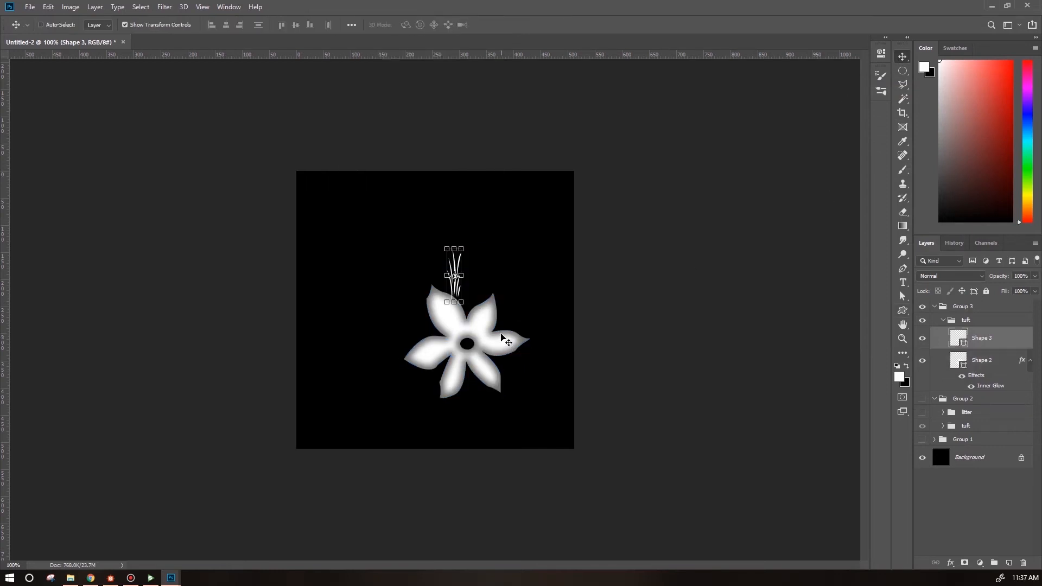
Move the grass blade shape onto the flower's center.
key(ctrl+equal)
key(ctrl+equal)
drag(492, 242, 500, 369)
Set the flower shape's fill color to #ececec.
double_click(959, 360)
click(31, 119)
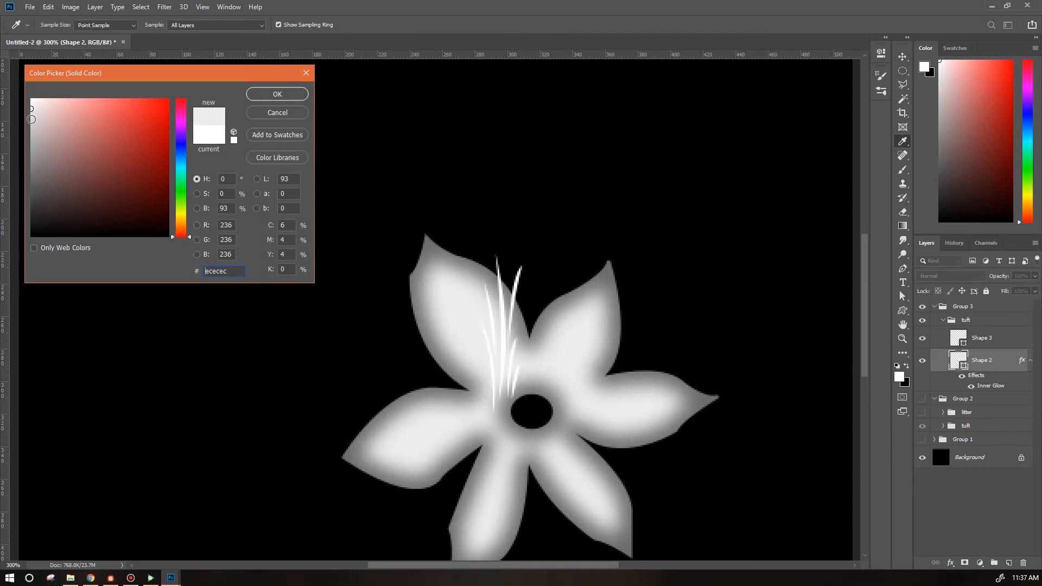
click(282, 101)
Set the flower's Inner Glow color to a dark gray.
double_click(991, 386)
click(724, 169)
click(31, 203)
click(277, 94)
click(933, 112)
Set the flower shape's fill to a slightly darker gray.
double_click(958, 339)
click(277, 96)
double_click(958, 360)
click(32, 129)
click(277, 95)
Rotate and position the grass blades so their base sits at the flower's center.
click(982, 339)
drag(537, 239, 486, 231)
drag(533, 377, 522, 388)
key(Return)
Add an Outer Glow to the grass blades with color #444343, spread 3% and size 4 px.
double_click(1028, 333)
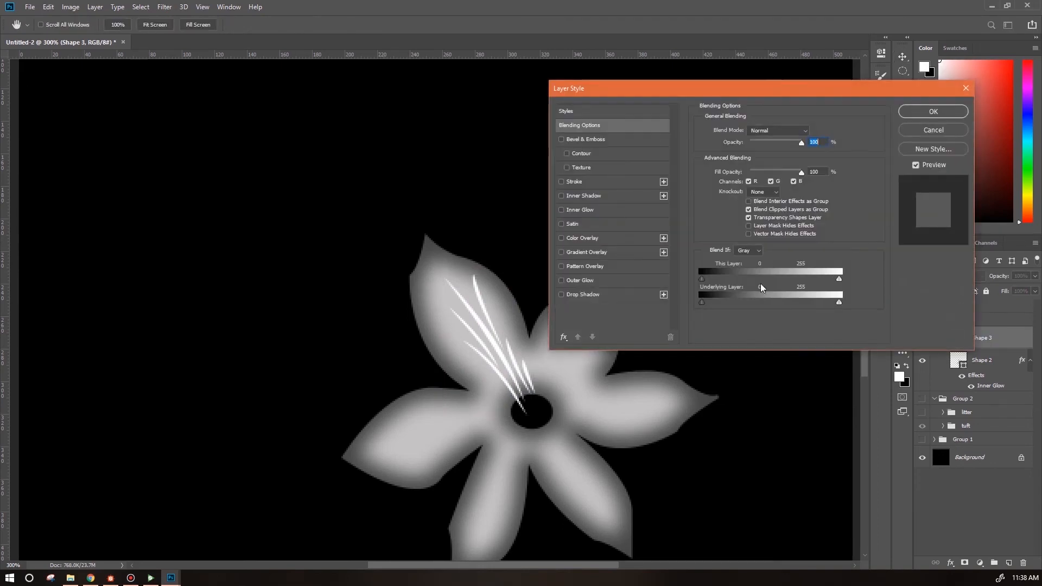
click(561, 280)
click(580, 280)
click(726, 168)
drag(34, 232, 37, 256)
click(277, 94)
mouse_move(764, 226)
mouse_down()
mouse_move(740, 225)
mouse_move(741, 214)
mouse_move(743, 228)
mouse_up()
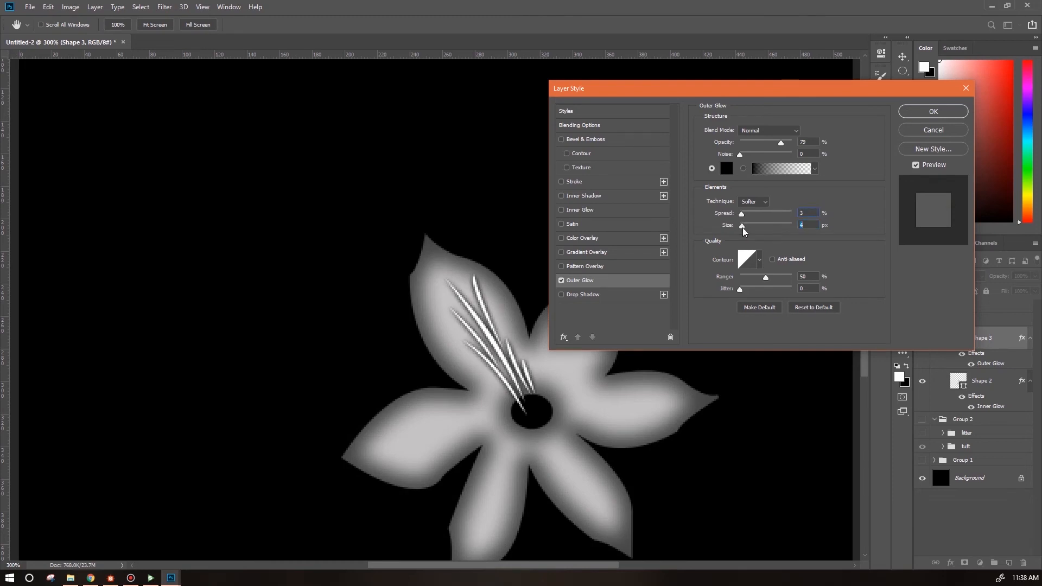
click(726, 168)
mouse_move(45, 192)
mouse_down()
mouse_move(27, 190)
mouse_move(32, 200)
mouse_up()
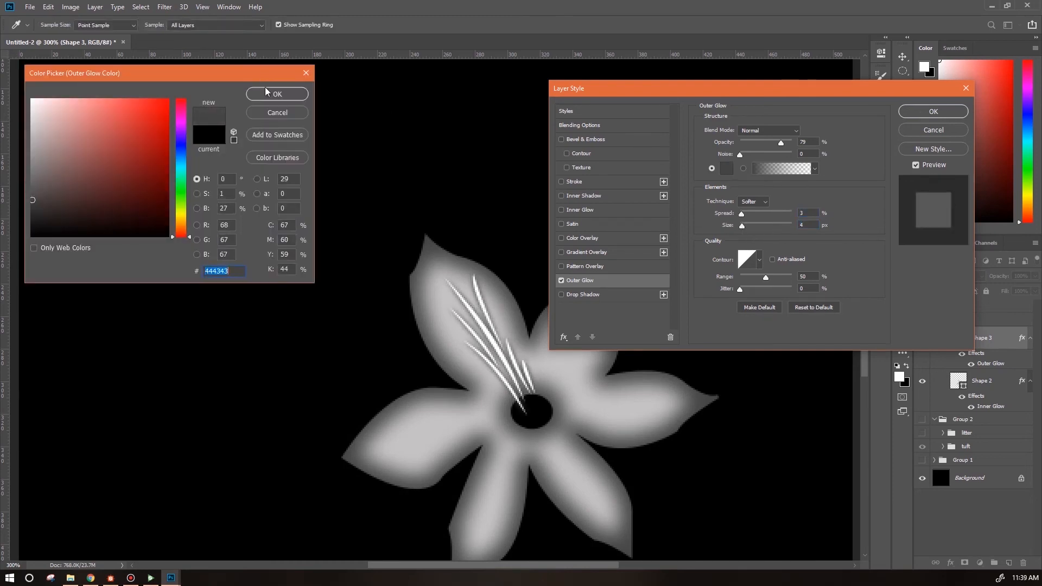
click(266, 92)
click(930, 112)
Transform the grass blades, pulling the lower corner inward so their bases converge.
key(Down)
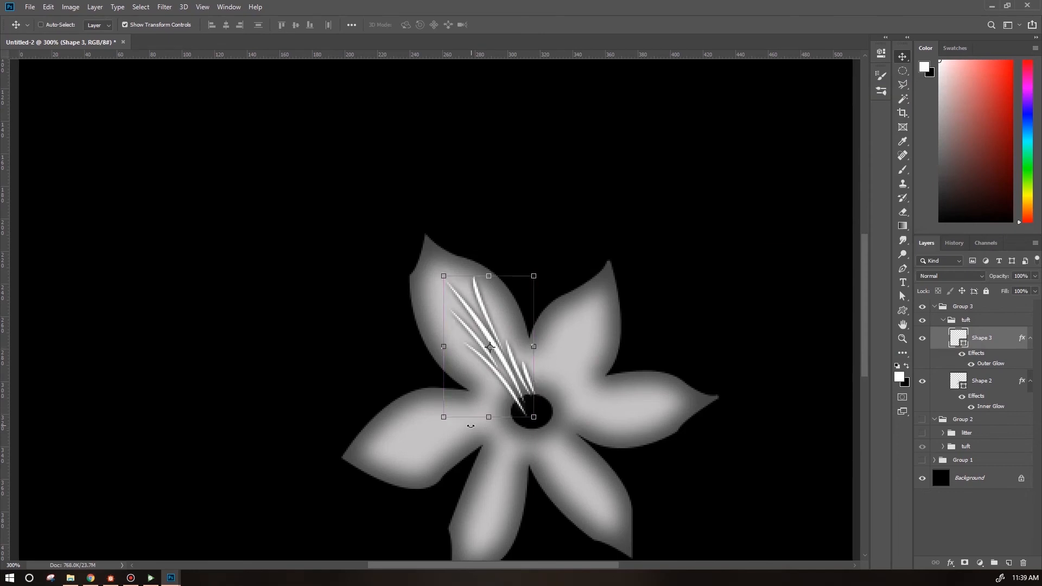
mouse_move(443, 417)
mouse_down()
mouse_move(476, 403)
mouse_move(525, 413)
mouse_up()
key(Return)
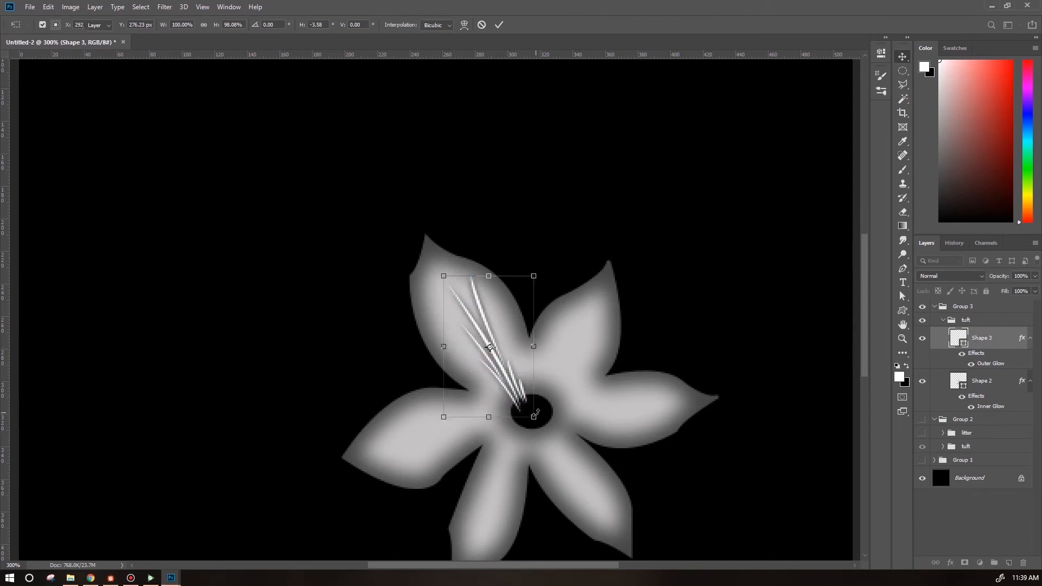
Duplicate the grass blade layer twice, rotating each copy around the flower center.
key(ctrl+j)
key(ctrl+t)
drag(536, 309, 613, 368)
key(Return)
key(ctrl+j)
key(ctrl+t)
drag(604, 414, 387, 459)
key(Return)
Create three more grass blade copies, rotating them around the flower center.
key(ctrl+j)
key(ctrl+j)
key(ctrl+t)
key(Return)
key(ctrl+j)
key(ctrl+t)
key(Return)
Warp grass blade copy 5 into a curved shape.
click(48, 7)
mouse_move(84, 248)
click(209, 314)
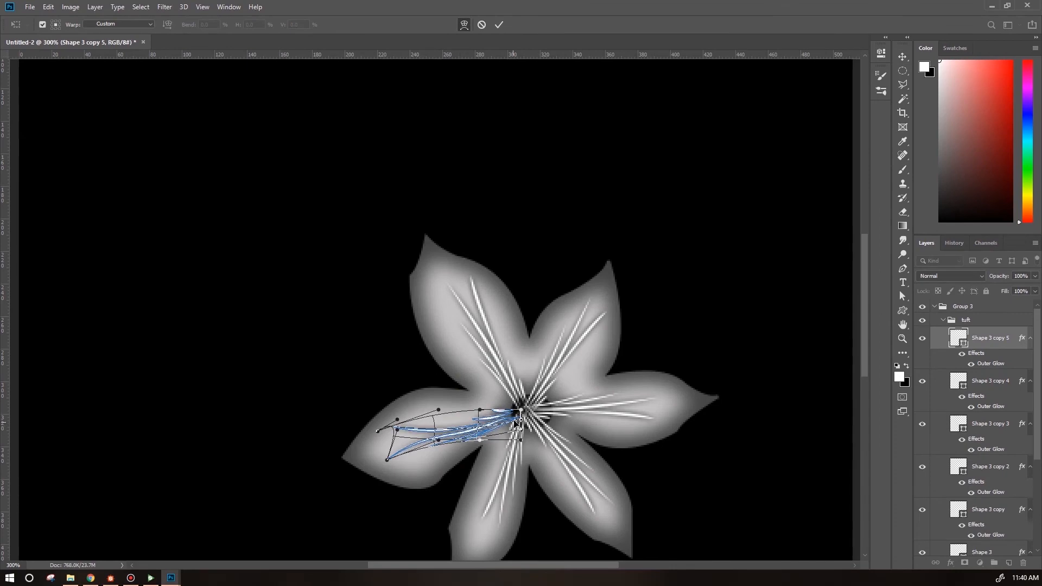
key(Return)
Warp grass blade copy 4 into a curved shape.
ctrl+click(505, 451)
click(49, 7)
click(209, 314)
drag(487, 522, 475, 538)
drag(524, 528, 513, 532)
drag(514, 458, 509, 468)
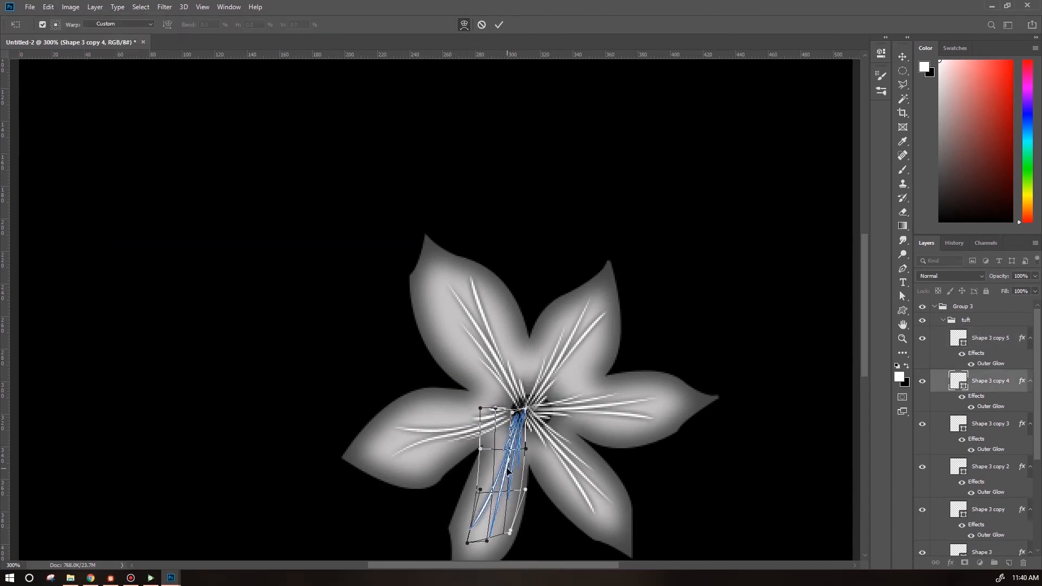
key(Return)
Warp grass blade copies 3 and 2 so they bend along their petals.
ctrl+click(568, 460)
click(48, 7)
click(209, 314)
drag(614, 514, 627, 554)
key(Return)
click(990, 466)
click(48, 7)
click(209, 314)
drag(659, 411, 690, 381)
key(Return)
Warp the first grass blade copy into a curved shape.
click(990, 515)
click(48, 7)
mouse_move(84, 248)
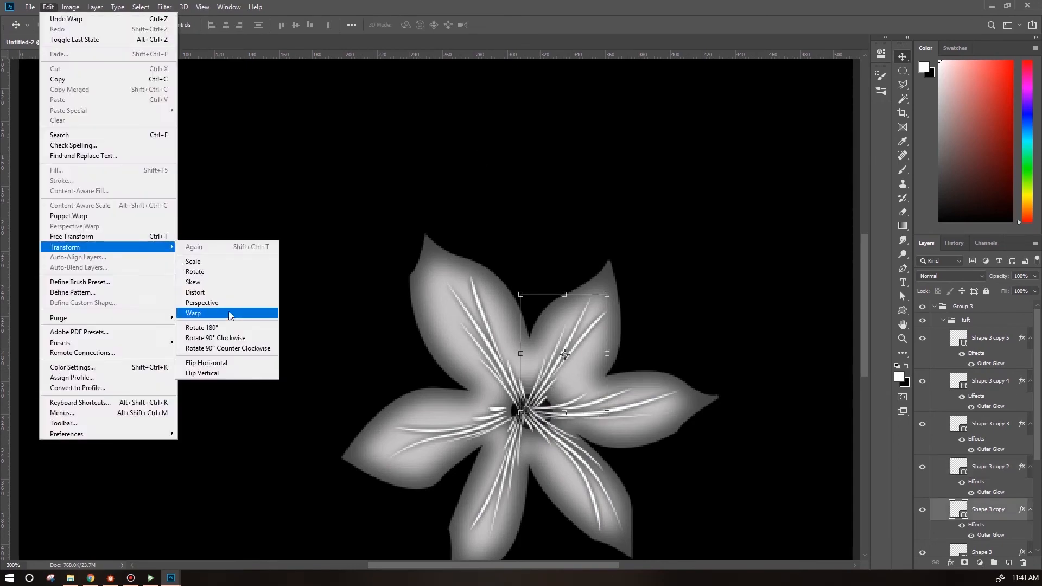
click(227, 312)
drag(566, 356, 579, 366)
key(Return)
drag(1037, 431, 1038, 480)
click(985, 468)
click(48, 7)
click(209, 313)
key(Return)
drag(1037, 422, 1037, 372)
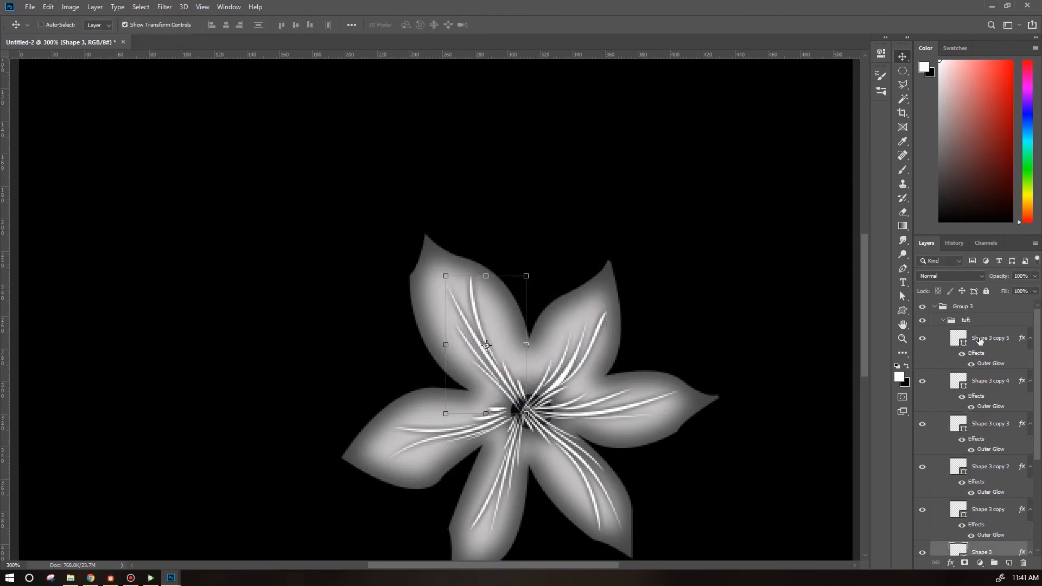
Combine all grass blade layers into a single smart object and view the canvas at 100%.
shift+click(988, 343)
right_click(988, 343)
key(ctrl+1)
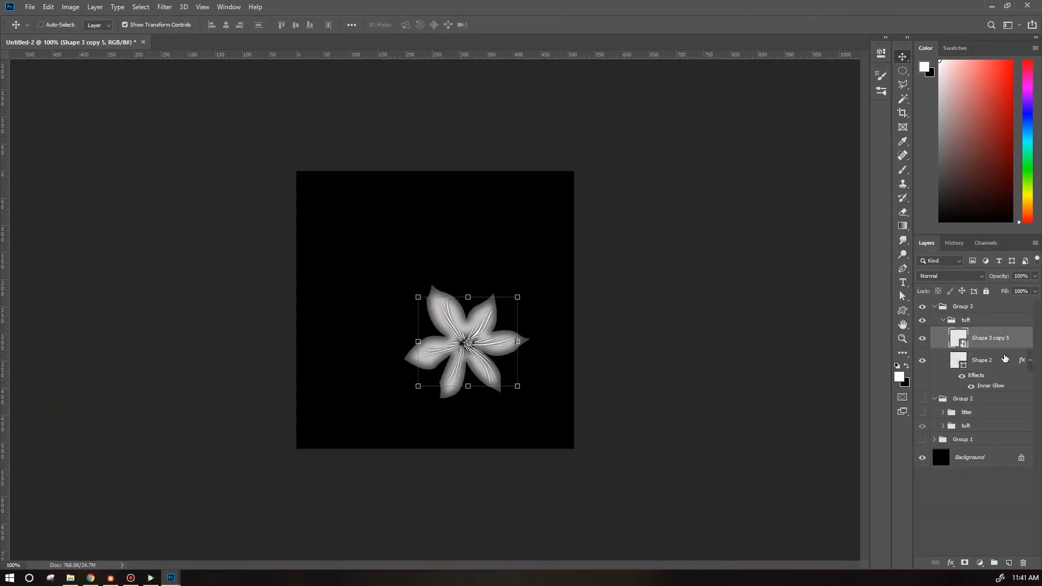
Group the blades with the flower shape and duplicate the group, moving the copy up and left.
shift+click(993, 361)
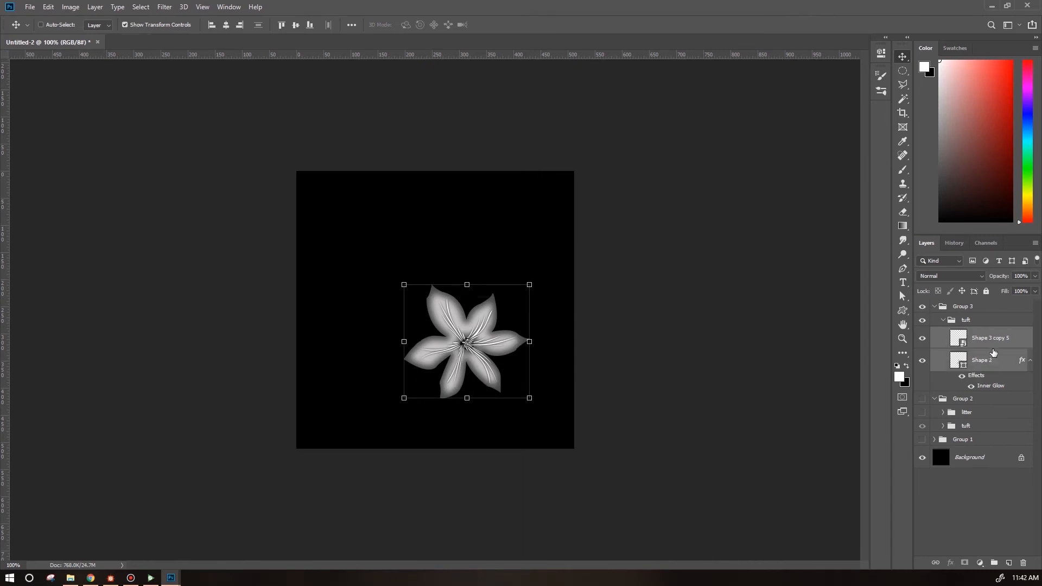
key(ctrl+g)
drag(491, 374, 446, 340)
click(952, 347)
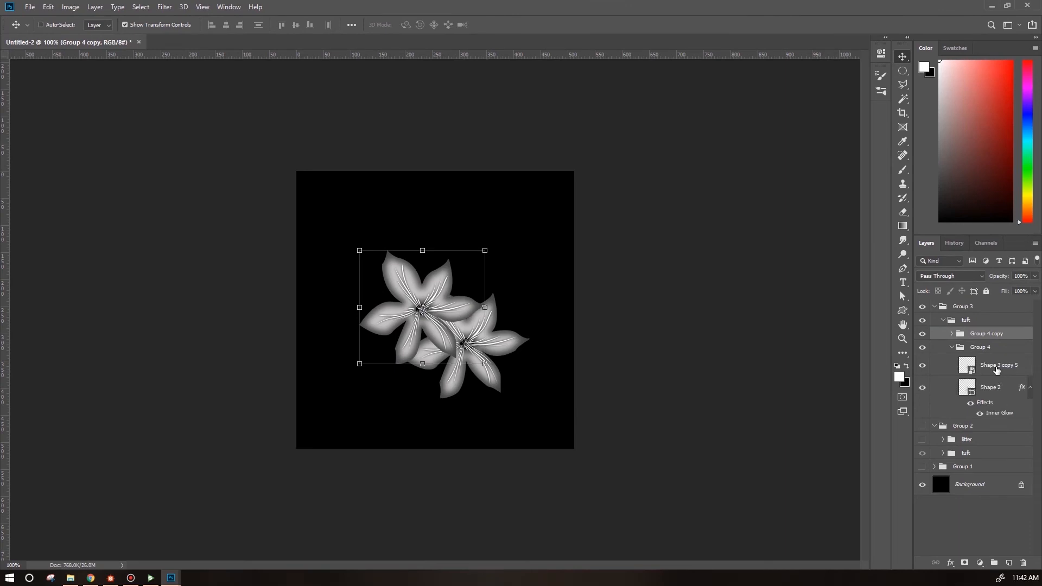
Scale the original flower's layers down to about 67% and shift them slightly.
click(998, 368)
shift+click(997, 385)
drag(529, 285, 482, 317)
drag(461, 375, 451, 364)
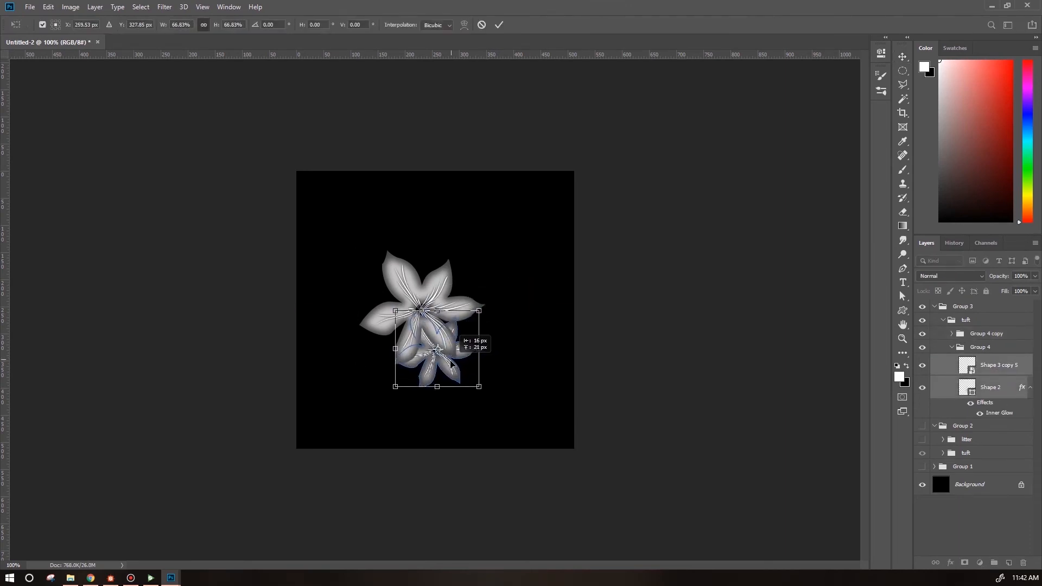
key(Return)
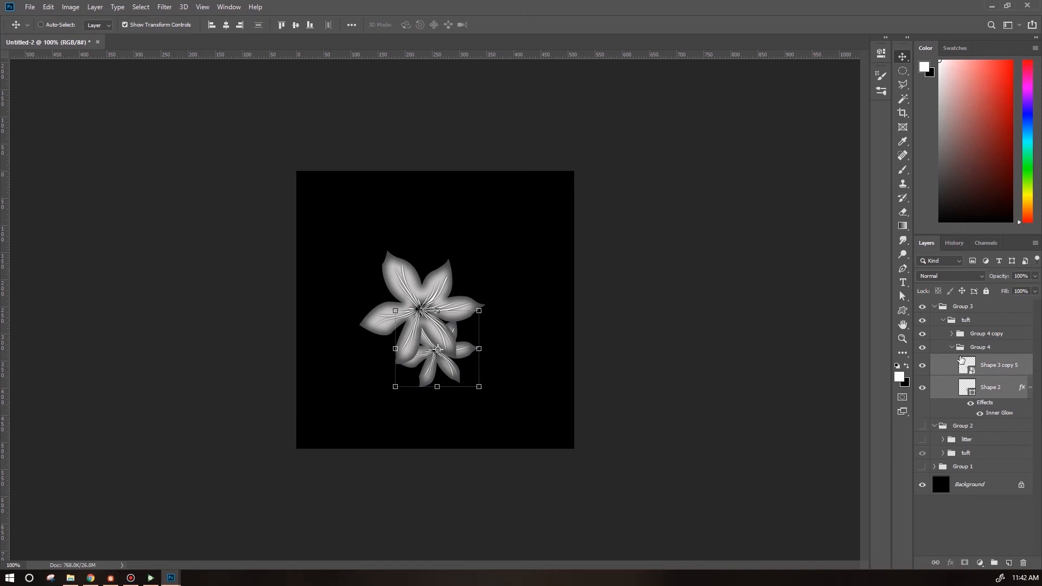
Convert the scaled flower's layers into one smart object.
right_click(995, 365)
click(903, 238)
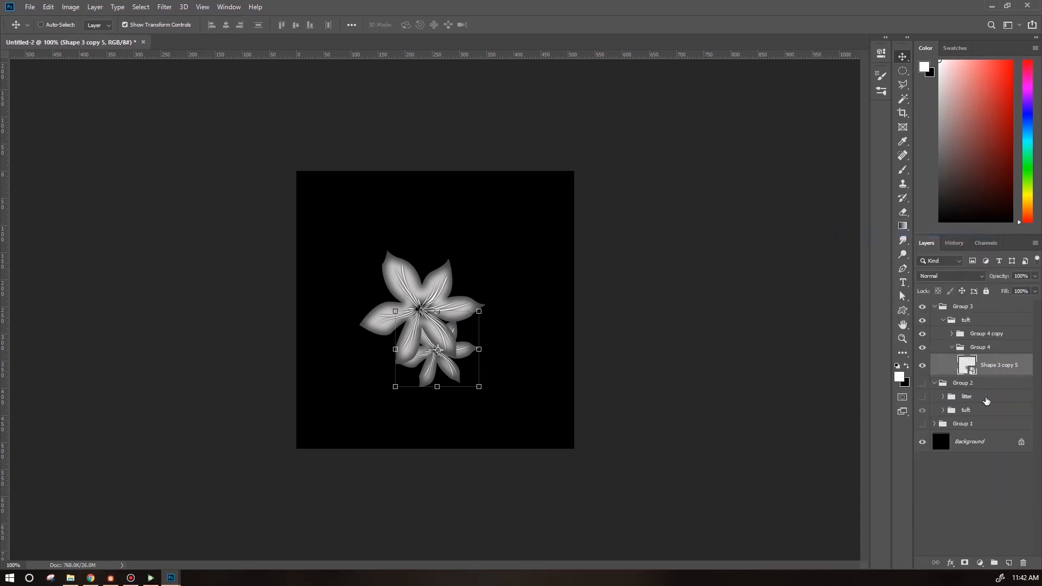
Convert the copied flower group's layers into one smart object.
click(951, 334)
click(984, 353)
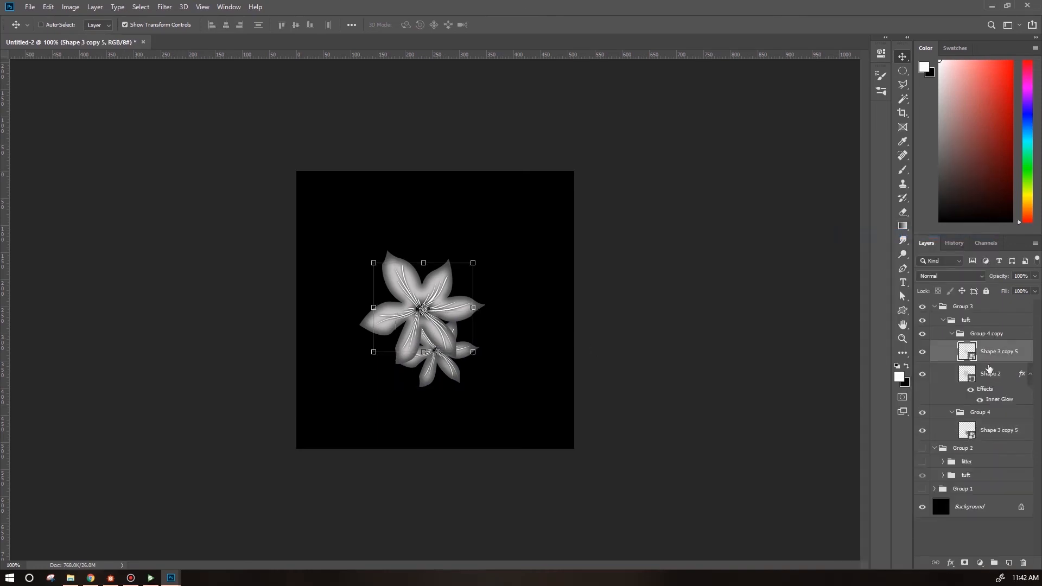
shift+click(990, 374)
right_click(999, 358)
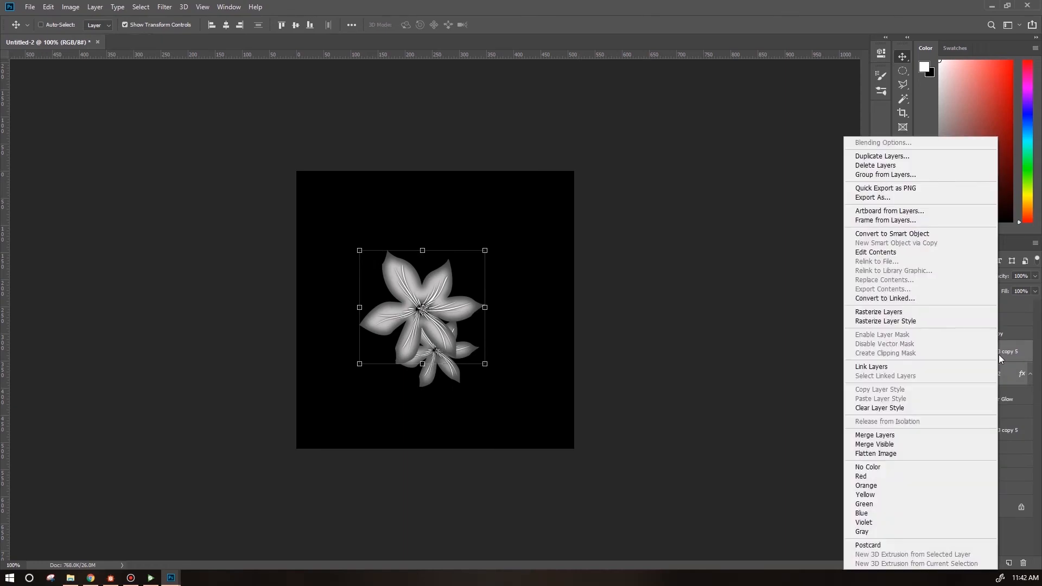
click(891, 234)
Duplicate the flower smart objects twice and move the copies toward the upper part of the canvas.
click(986, 334)
key(ctrl+j)
click(997, 374)
key(ctrl+j)
drag(422, 308, 469, 256)
drag(544, 195, 488, 165)
Make more flower copies and reposition one of them upward.
click(999, 418)
key(ctrl+j)
click(999, 440)
shift+click(1000, 374)
key(ctrl+j)
click(999, 352)
click(999, 373)
key(Return)
click(1008, 398)
drag(425, 293, 409, 246)
Lighten a flower copy with a Hue/Saturation adjustment.
click(71, 7)
drag(705, 237, 738, 244)
click(999, 374)
click(999, 352)
click(828, 127)
Move two more flower copies into place and darken each with Hue/Saturation lightness.
click(999, 422)
drag(378, 251, 353, 254)
click(70, 7)
drag(706, 237, 695, 239)
click(999, 475)
drag(395, 316, 368, 321)
drag(706, 237, 695, 237)
click(829, 126)
Move another flower copy, darken it with Hue/Saturation, and reorder its layer.
click(999, 528)
drag(466, 255, 481, 241)
click(999, 438)
drag(705, 236, 675, 238)
click(828, 127)
drag(999, 513, 999, 428)
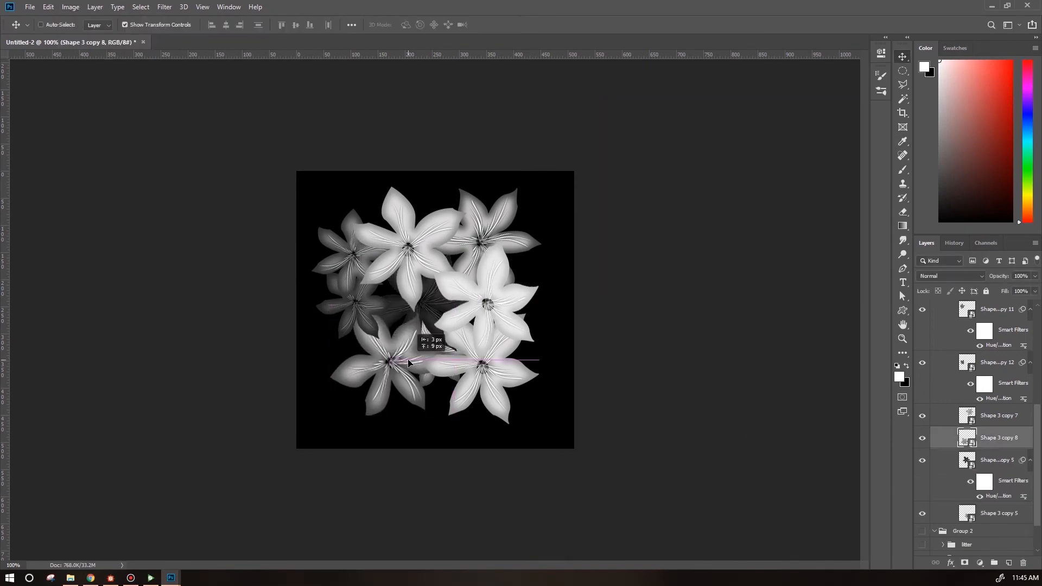
Move a flower copy lower on the canvas and apply a Hue/Saturation adjustment to it.
click(999, 513)
drag(499, 345, 500, 391)
click(71, 7)
click(218, 90)
click(828, 127)
click(999, 437)
click(48, 7)
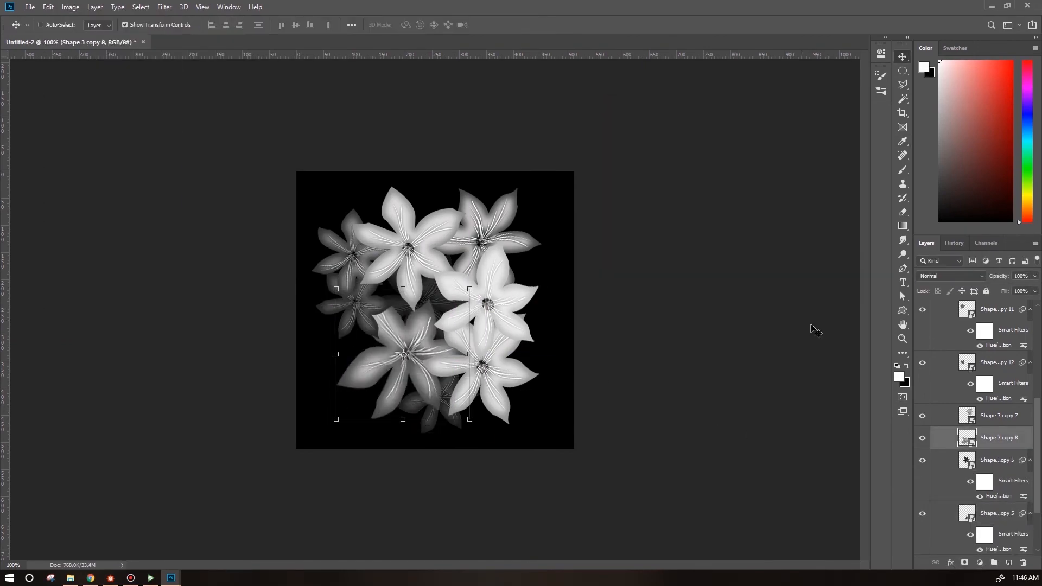
Darken another flower copy with Hue/Saturation lightness.
click(999, 347)
click(71, 7)
click(219, 91)
drag(705, 236, 692, 237)
click(828, 127)
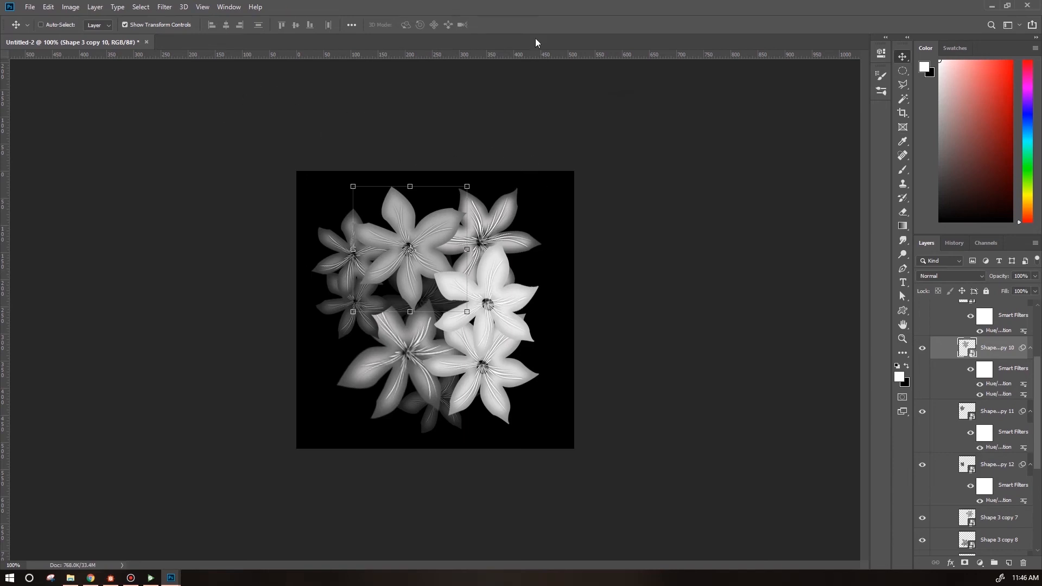
Draw a starburst custom shape about 39 px wide and place it on the upper flower's center.
click(903, 312)
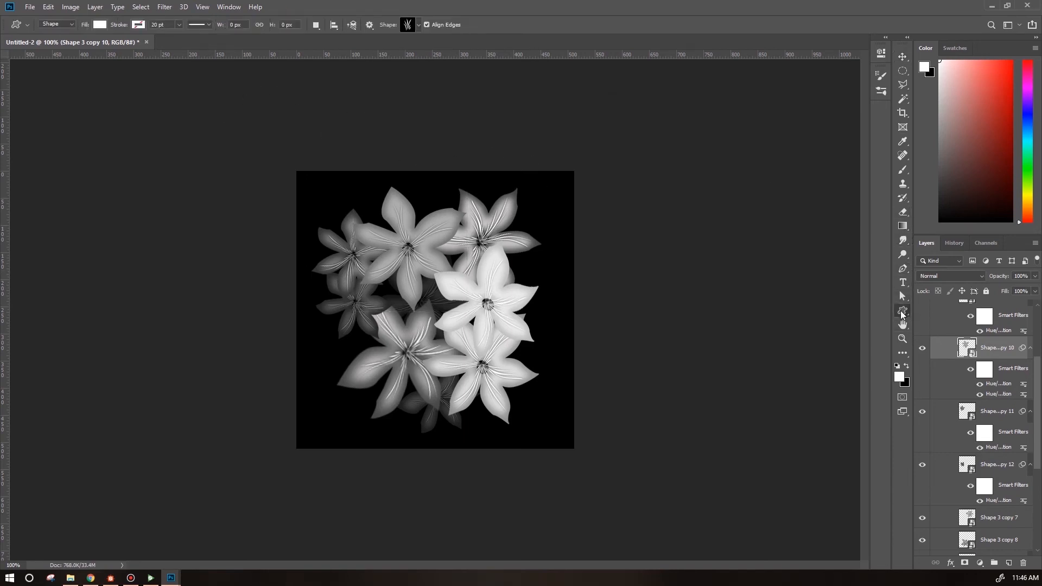
click(419, 27)
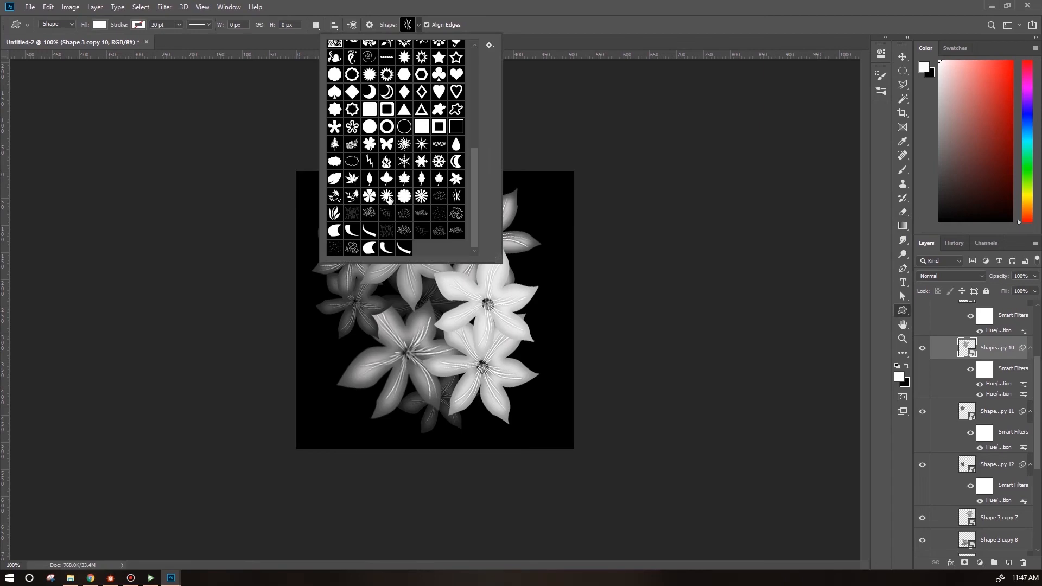
click(597, 295)
drag(406, 246, 426, 266)
key(ctrl+plus)
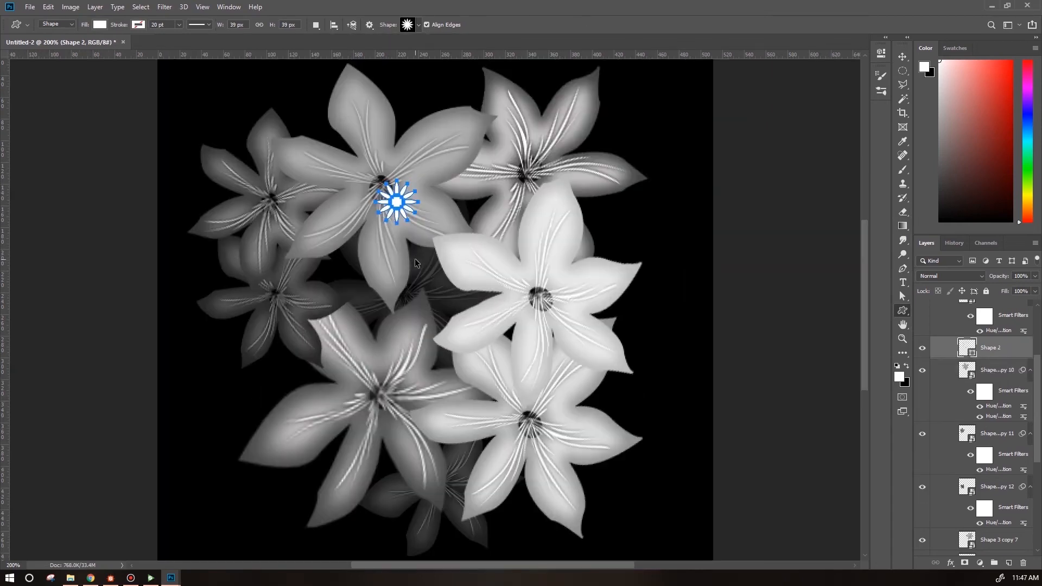
click(900, 59)
drag(400, 205, 386, 191)
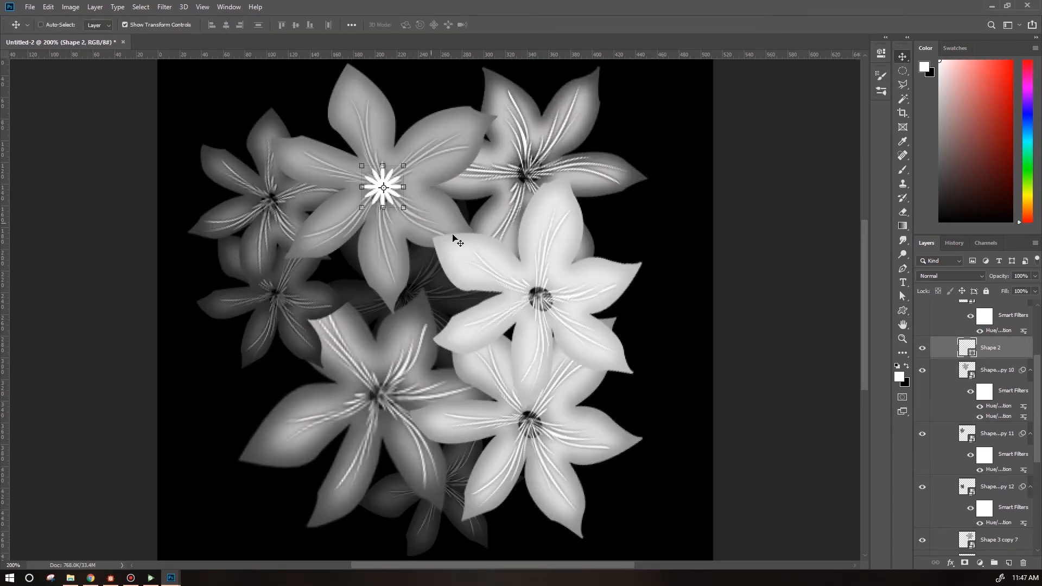
Give the starburst an Inner Glow with size 4 px.
double_click(1008, 349)
click(561, 211)
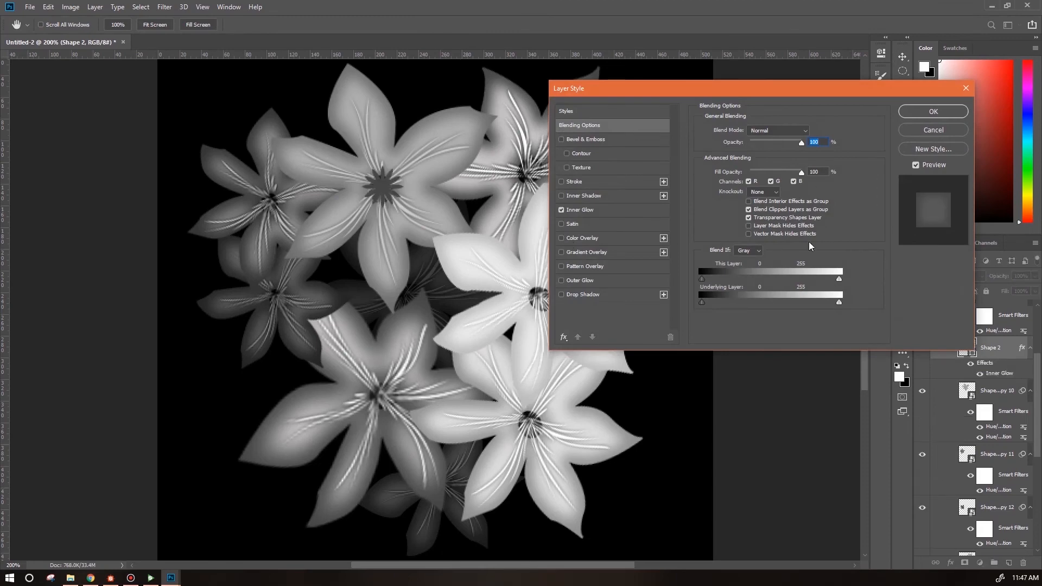
drag(745, 236, 742, 235)
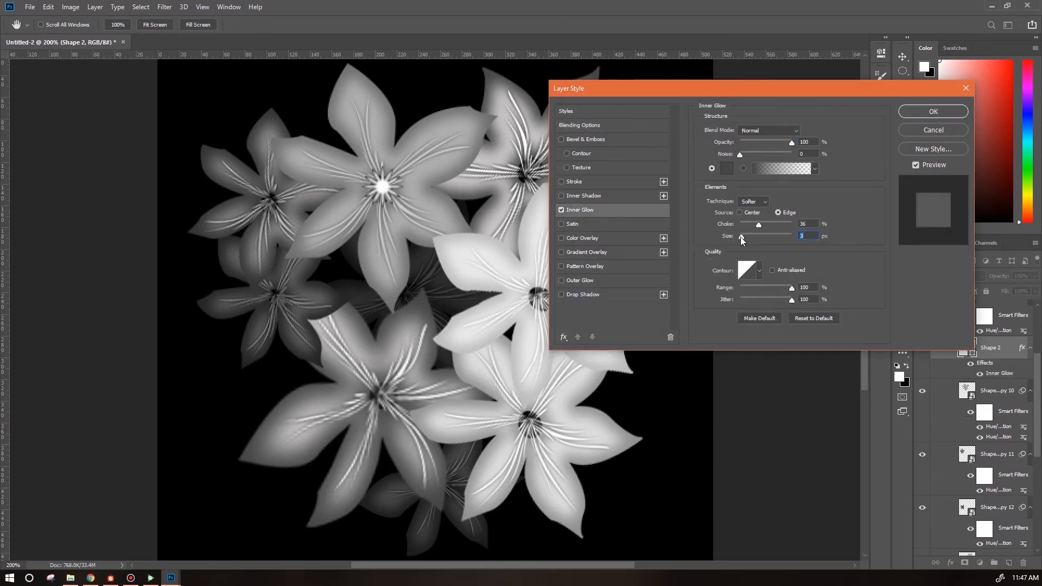
text(4)
click(922, 114)
Duplicate the starburst onto the center of the bright right-hand flower.
key(ctrl+t)
drag(404, 209, 416, 219)
drag(410, 209, 563, 317)
key(Return)
Move the starburst copy's layer above the right flower and convert it to a smart object.
scroll(1003, 454, up, 3)
drag(1003, 454, 1002, 342)
drag(558, 310, 557, 308)
right_click(1015, 352)
click(912, 278)
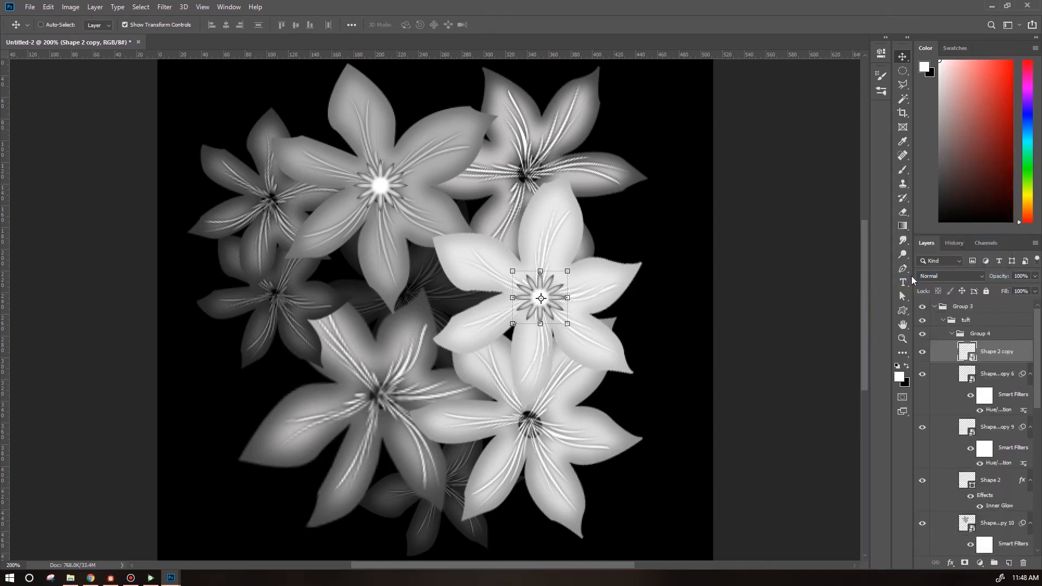
Brighten the starburst copy with Hue/Saturation lightness +44.
click(71, 8)
mouse_move(81, 30)
click(207, 90)
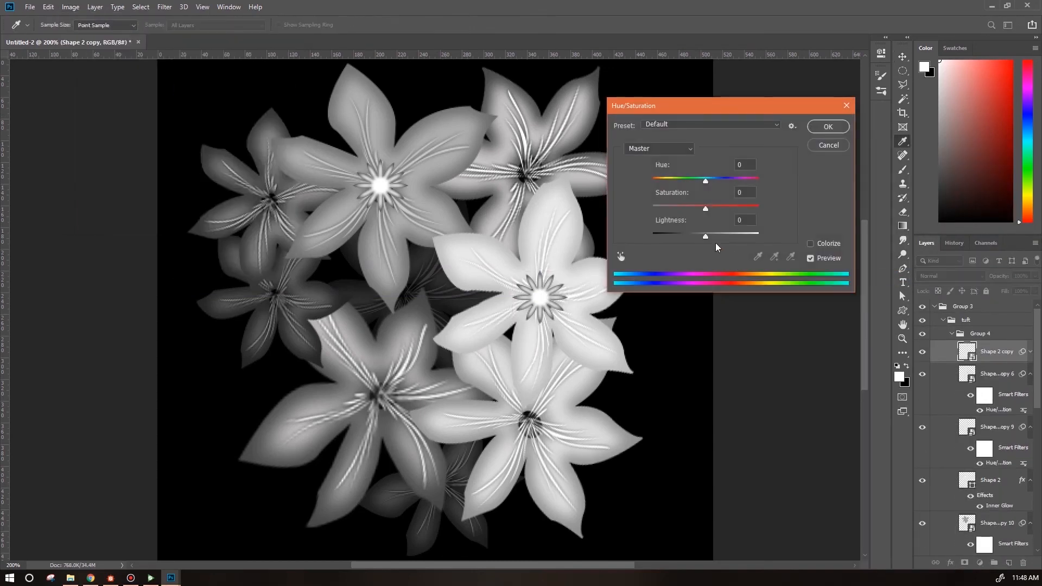
drag(705, 237, 729, 238)
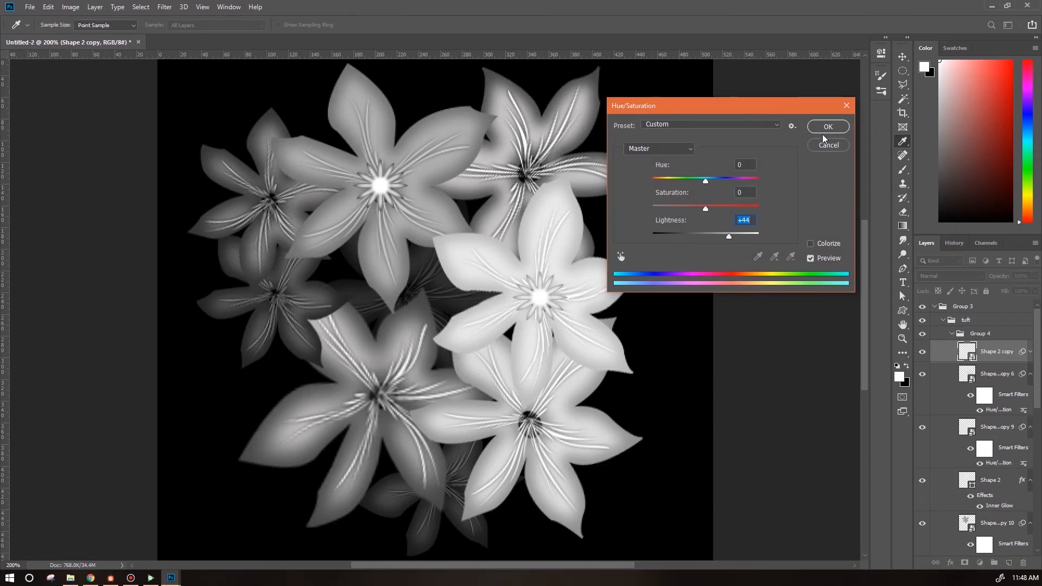
click(828, 129)
Duplicate the starburst onto the upper-right flower's center and darken it slightly with Hue/Saturation.
key(ctrl+j)
drag(547, 304, 540, 180)
drag(1002, 354, 1001, 503)
click(71, 7)
mouse_move(86, 34)
click(207, 91)
drag(705, 238, 700, 241)
click(827, 127)
Place a starburst copy on the upper-left flower's center and darken it with Hue/Saturation.
drag(559, 166, 298, 194)
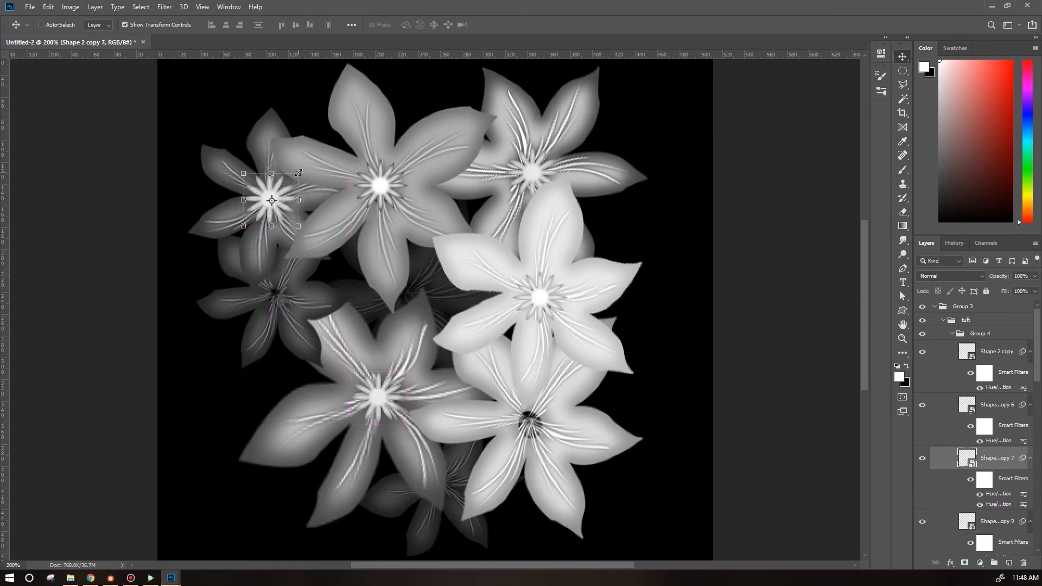
click(71, 8)
mouse_move(86, 34)
click(206, 91)
drag(706, 237, 684, 237)
click(833, 126)
Move a starburst copy onto the middle-left flower's center and darken it with Hue/Saturation.
click(71, 8)
mouse_move(49, 8)
mouse_move(132, 245)
click(205, 313)
drag(259, 190, 276, 300)
key(Return)
click(71, 8)
mouse_move(87, 34)
click(206, 90)
drag(704, 238, 685, 237)
click(829, 126)
Warp the right flower's starburst center slightly.
click(541, 298)
click(48, 7)
mouse_move(132, 247)
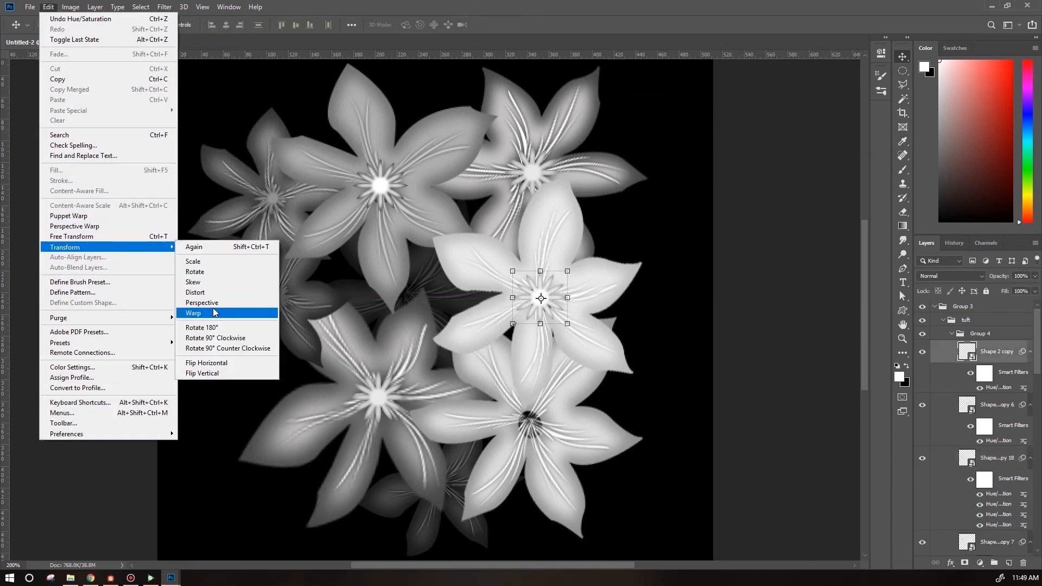
click(215, 313)
drag(558, 312, 554, 307)
key(Return)
drag(1037, 371, 1037, 384)
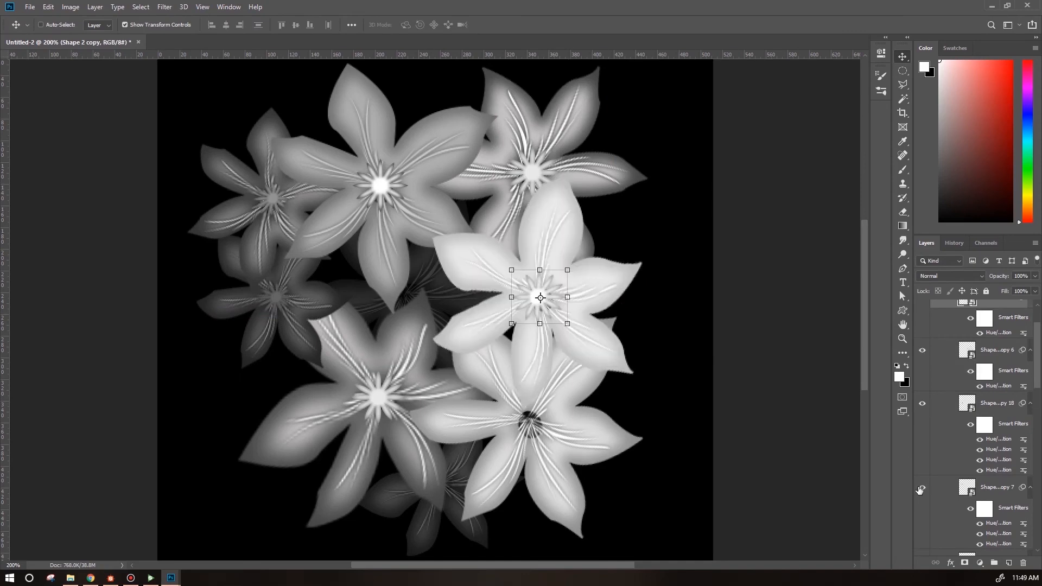
scroll(921, 445, up, 1)
scroll(922, 390, down, 5)
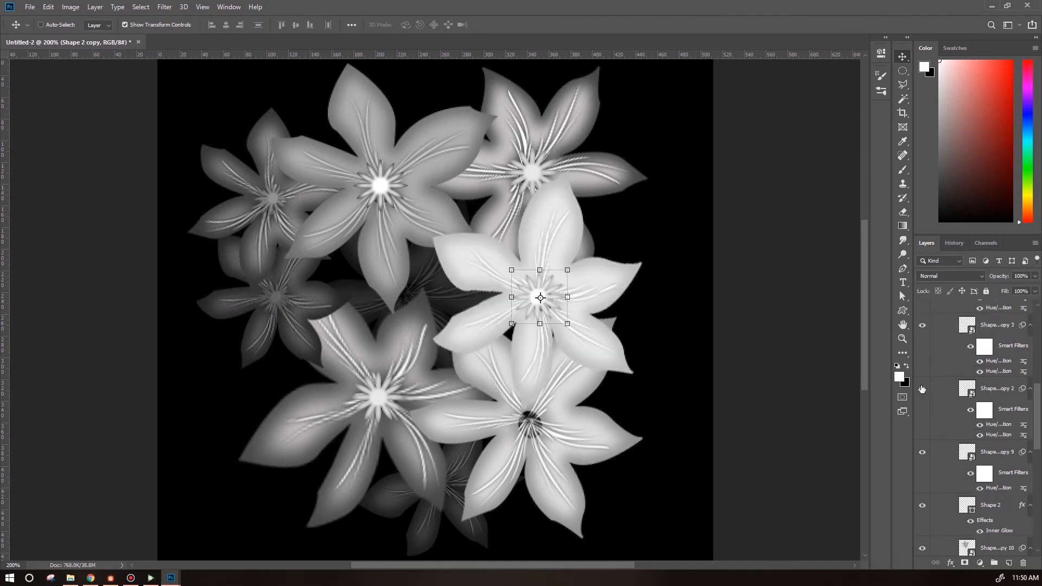
Warp the upper-right flower's starburst center slightly.
click(987, 389)
click(49, 7)
mouse_move(92, 248)
click(215, 312)
drag(534, 174, 529, 171)
key(Return)
Duplicate the starburst onto the lower-right flower's center and move its layer higher in the stack.
click(984, 455)
click(993, 327)
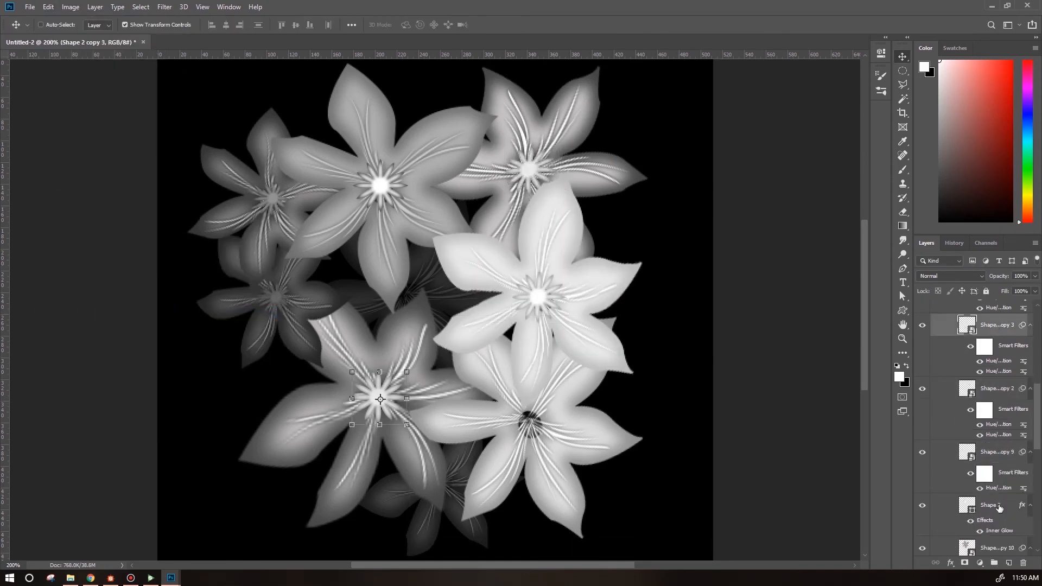
click(999, 507)
click(48, 7)
click(215, 312)
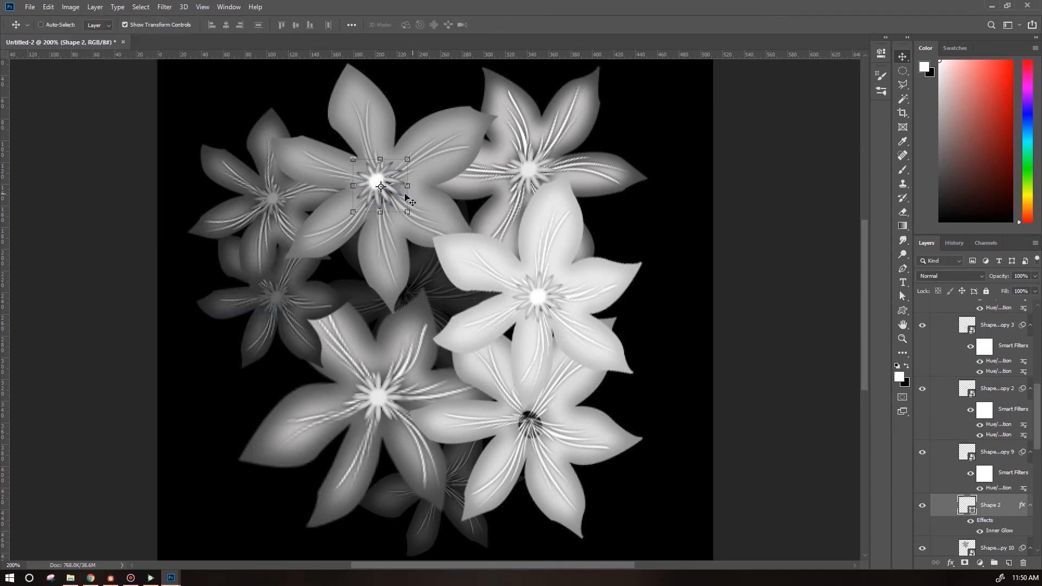
drag(405, 196, 553, 434)
drag(1003, 505, 998, 341)
drag(550, 434, 546, 433)
Enlarge the lower-right starburst with Free Transform and convert it to a smart object.
click(49, 7)
mouse_move(74, 250)
click(202, 272)
drag(580, 395, 584, 462)
key(Return)
click(48, 7)
right_click(1000, 352)
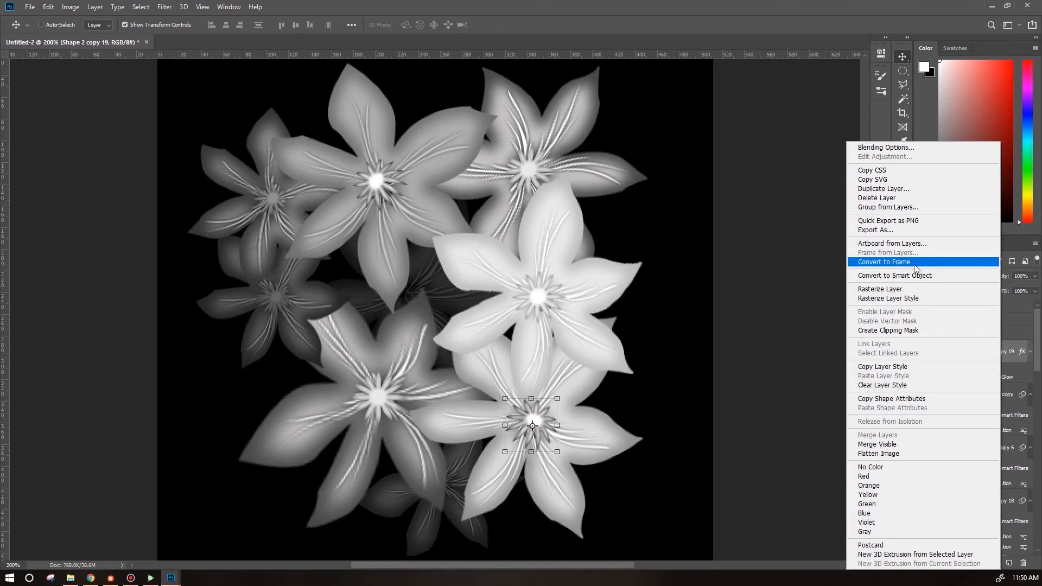
click(900, 275)
Adjust the lower-right starburst's tone with Hue/Saturation.
click(71, 8)
mouse_move(82, 34)
click(204, 89)
drag(705, 237, 723, 238)
click(832, 125)
Scale the whole flower group down to about 95%.
key(ctrl+minus)
key(ctrl+minus)
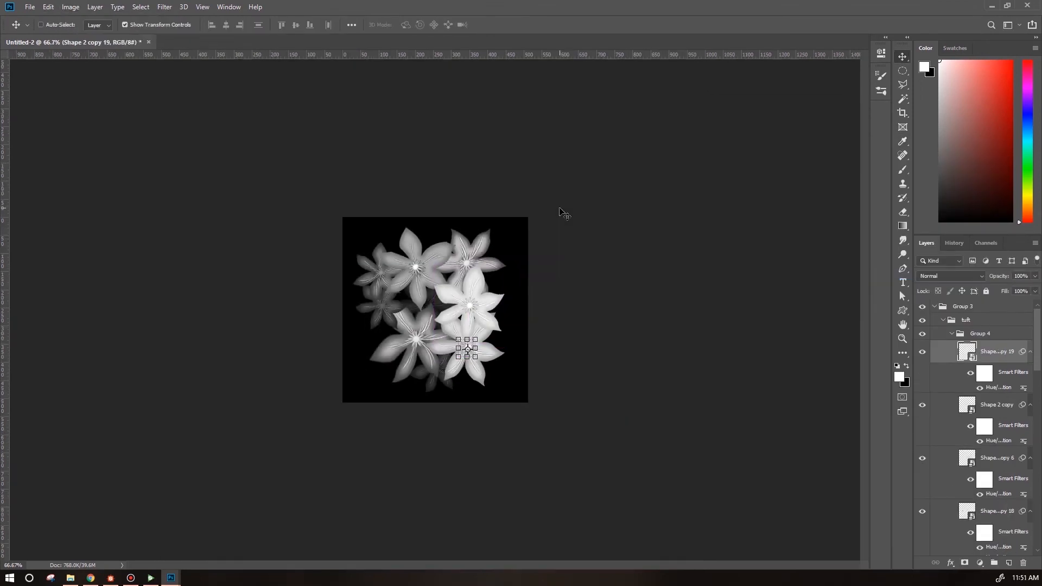
click(993, 334)
drag(470, 292, 475, 291)
drag(511, 227, 504, 235)
drag(474, 289, 476, 286)
key(Return)
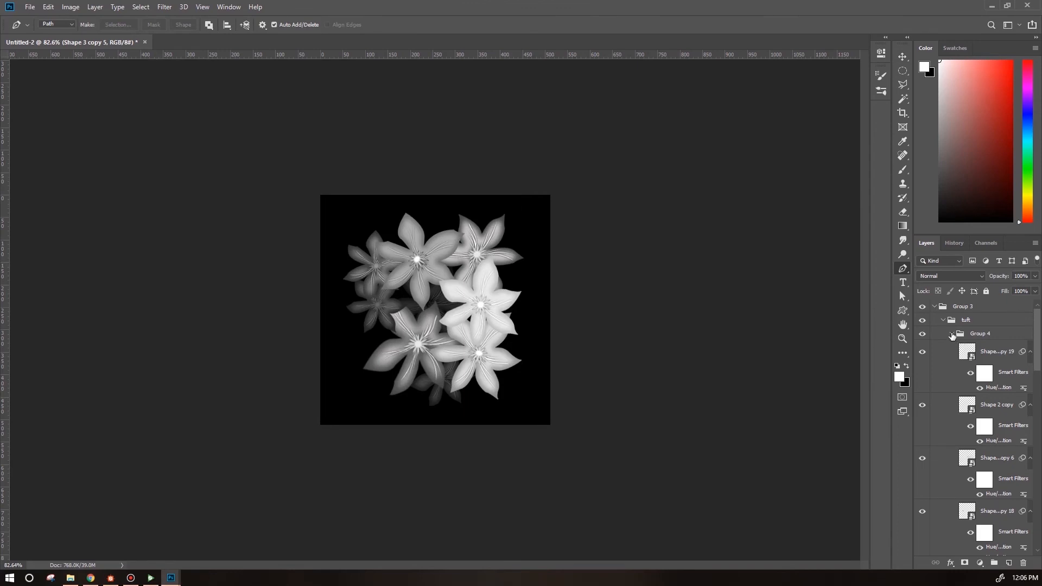
Ungroup Group 4 so its flower layers sit directly in the tuft group, then collapse the groups.
click(953, 335)
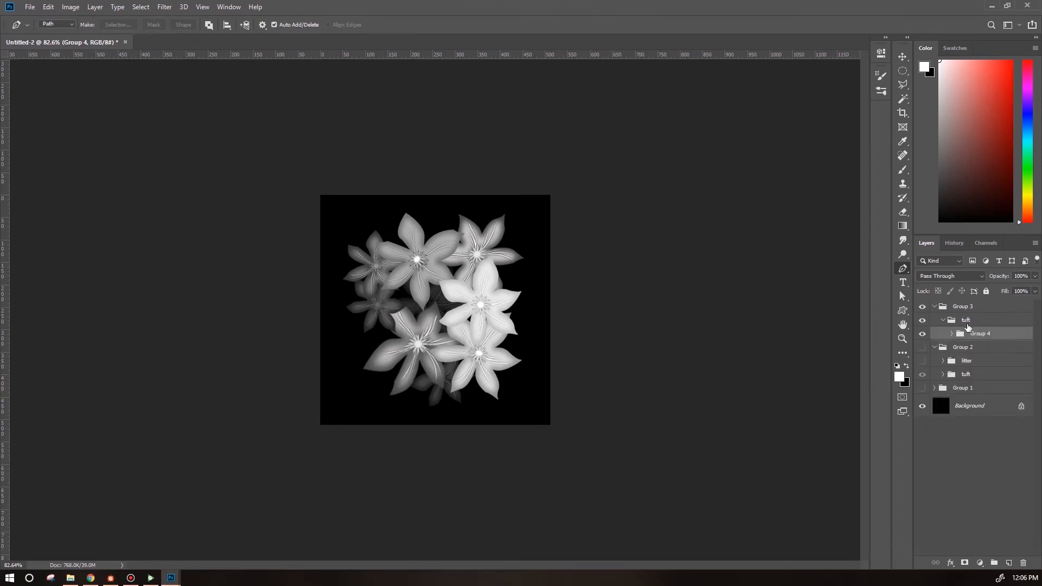
click(954, 335)
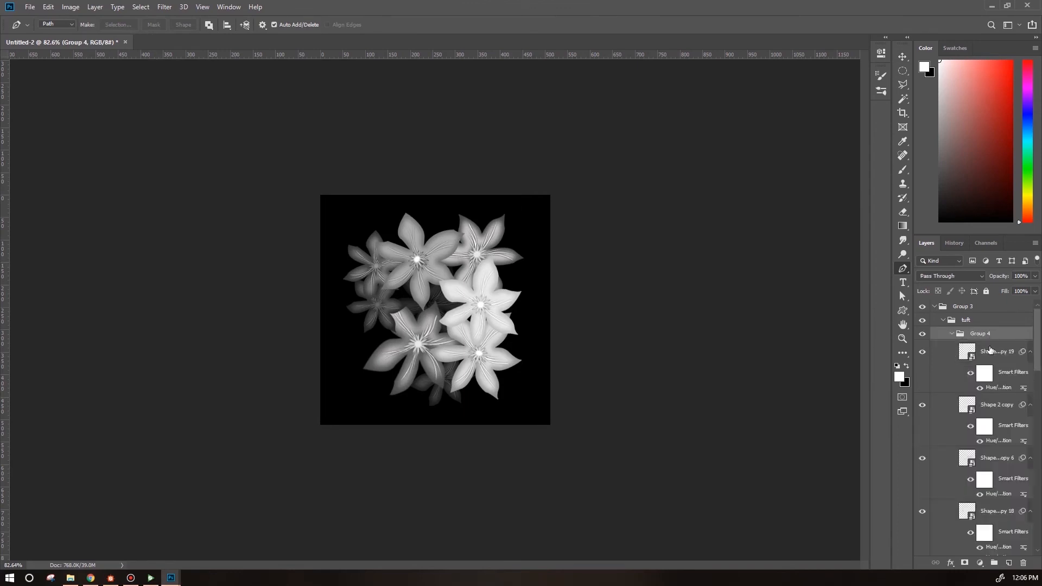
right_click(977, 334)
click(1025, 461)
click(1024, 567)
click(490, 215)
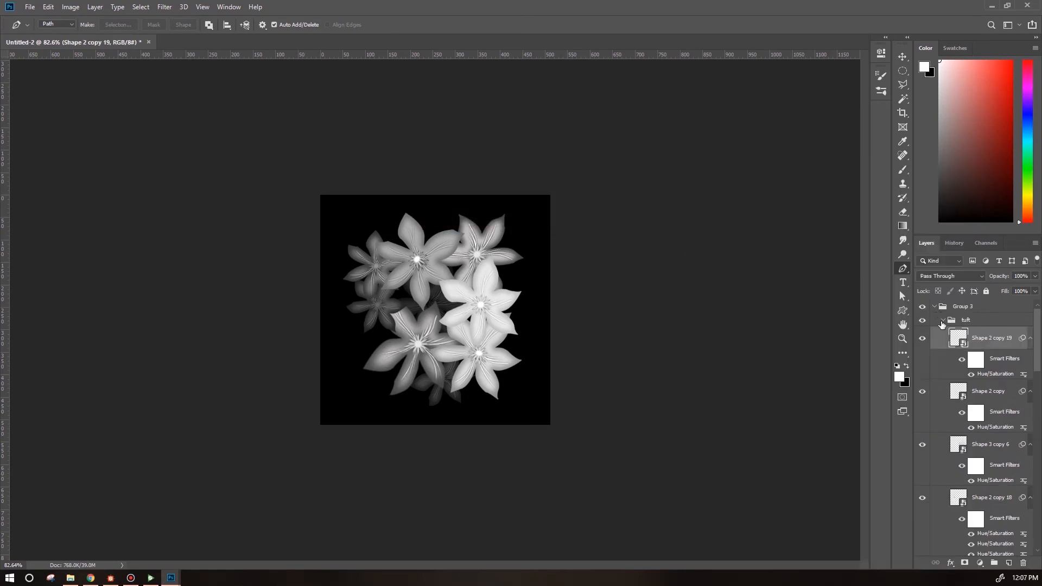
click(976, 325)
click(971, 308)
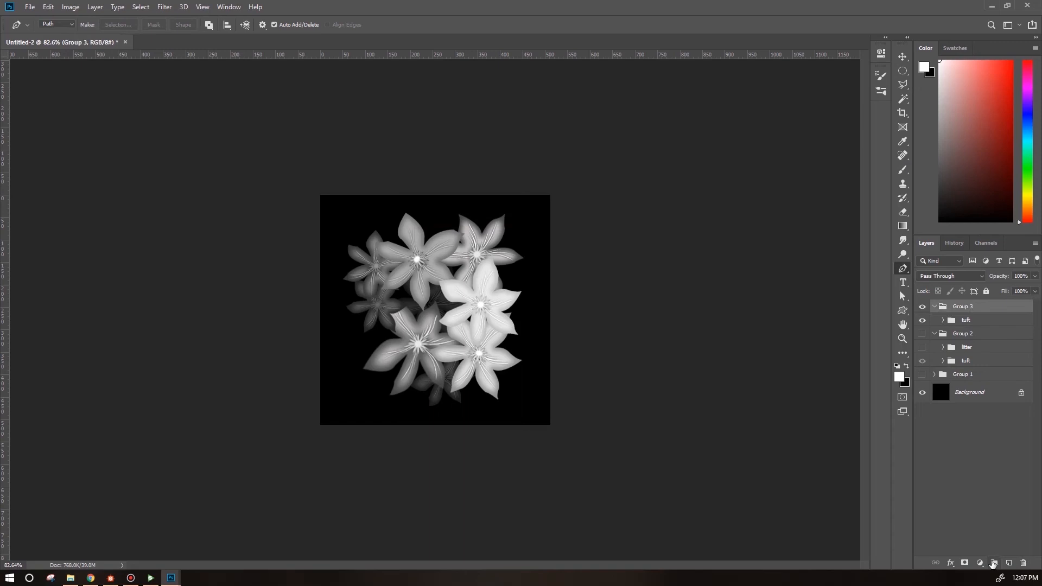
Create a new group named "litter" inside Group 3.
click(993, 563)
click(986, 339)
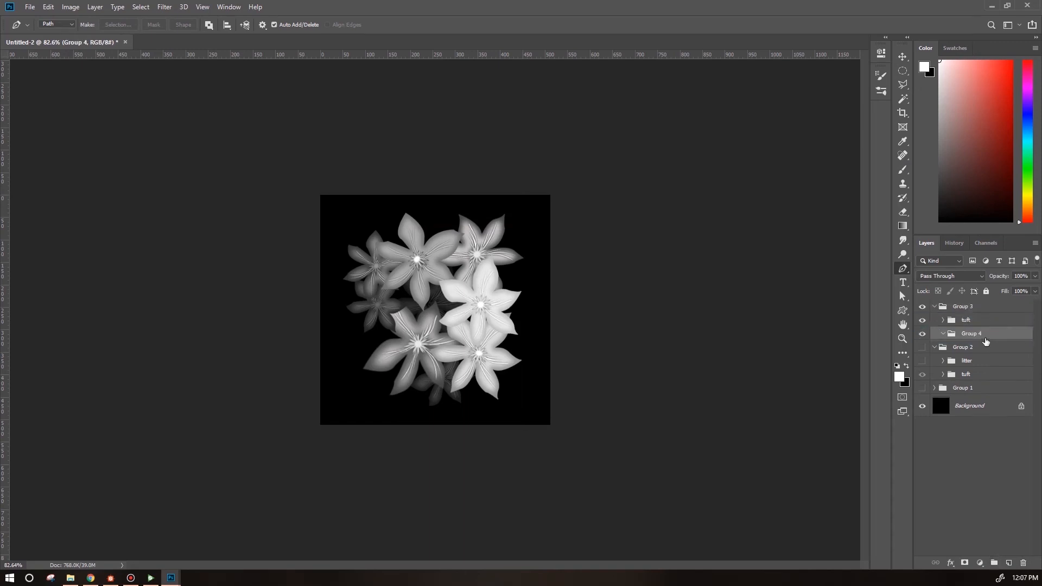
text(litter)
key(Return)
Hide the tuft group and draw a white leaf custom shape about 152 × 196 px.
click(904, 311)
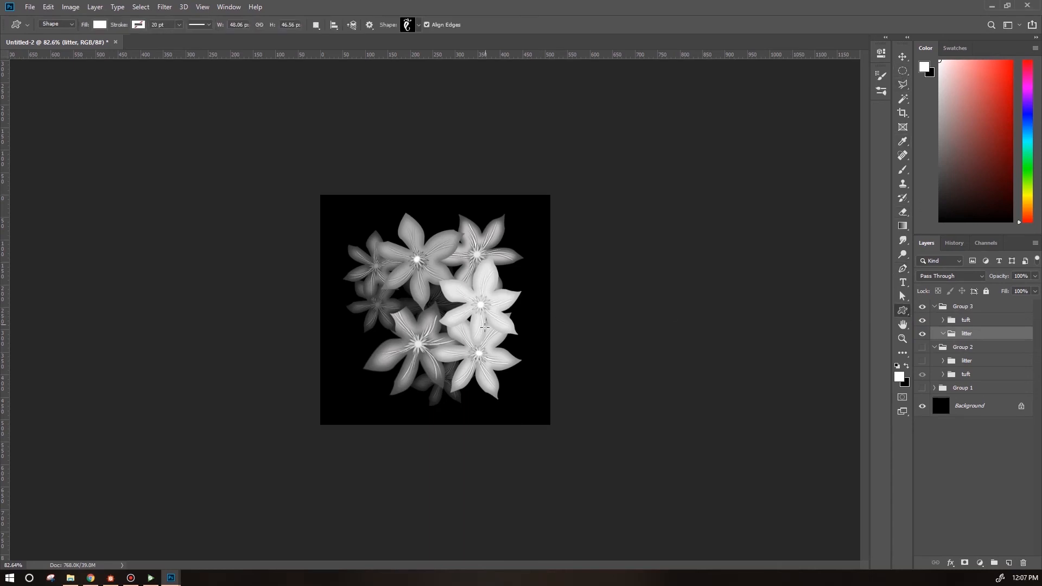
click(419, 26)
drag(474, 167, 483, 229)
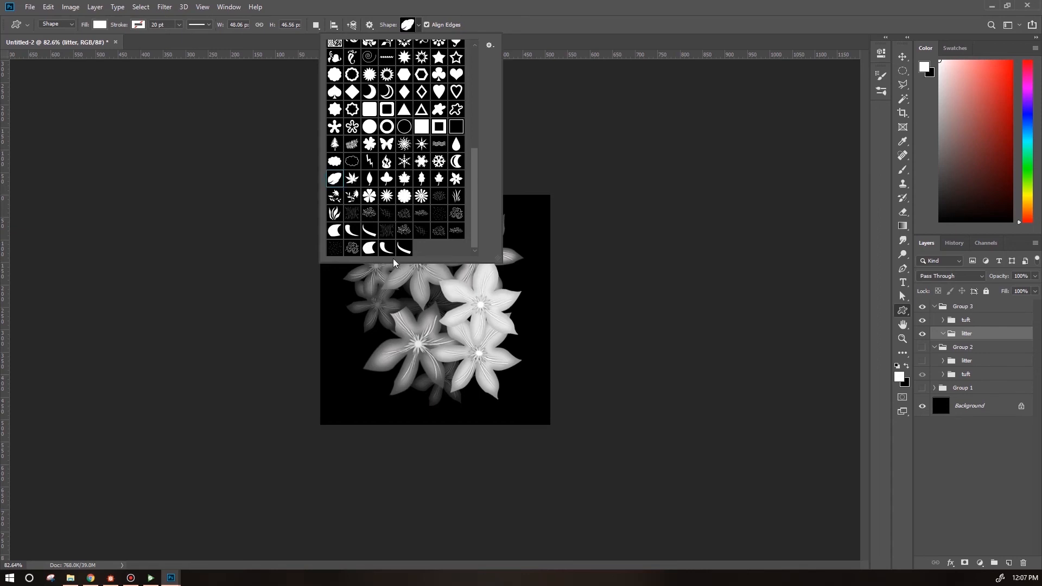
click(863, 329)
click(922, 319)
drag(433, 305, 501, 392)
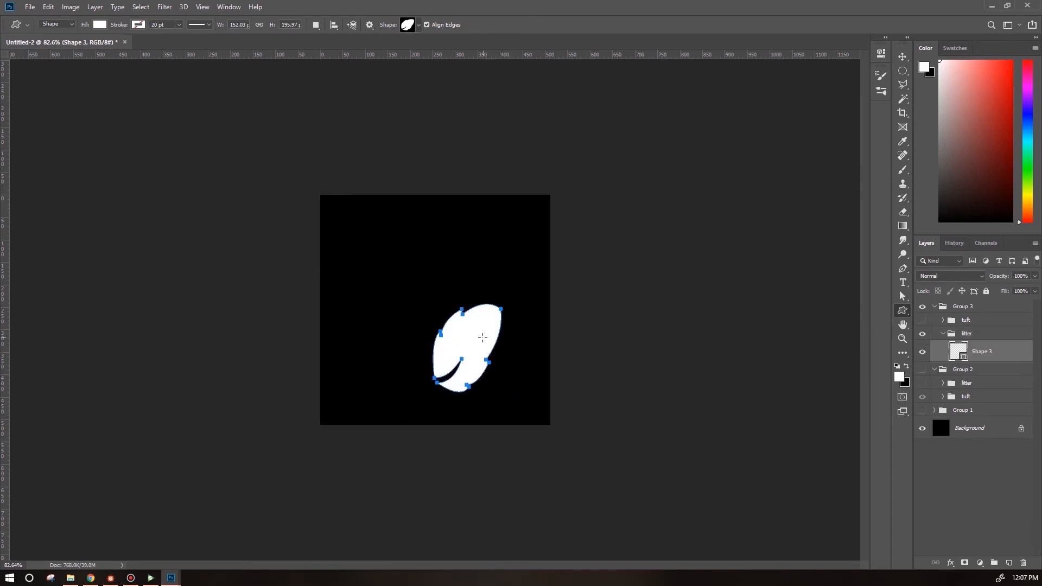
Add an Inner Glow with 36% choke to the leaf shape layer.
double_click(1016, 348)
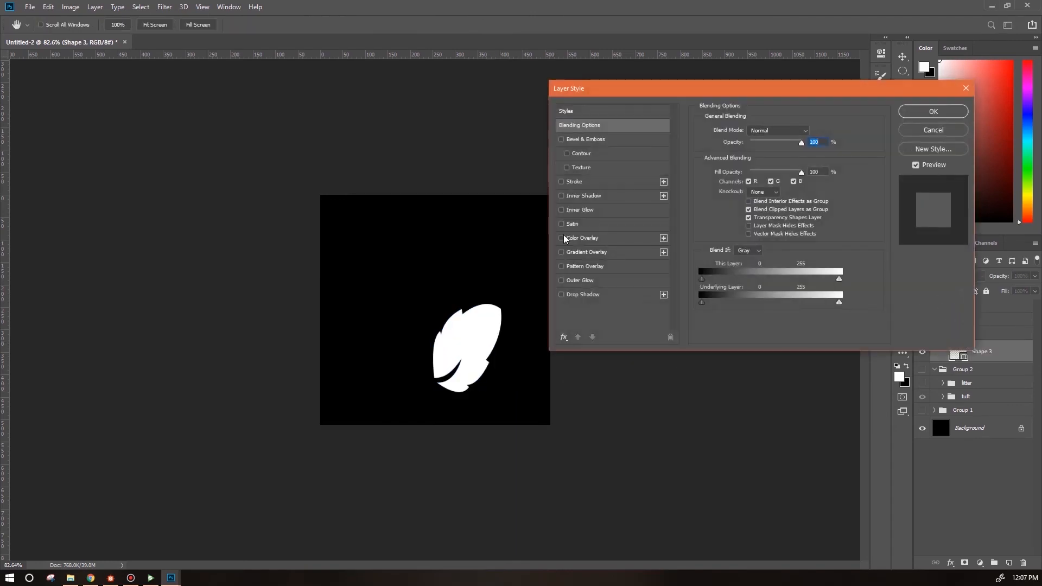
click(631, 214)
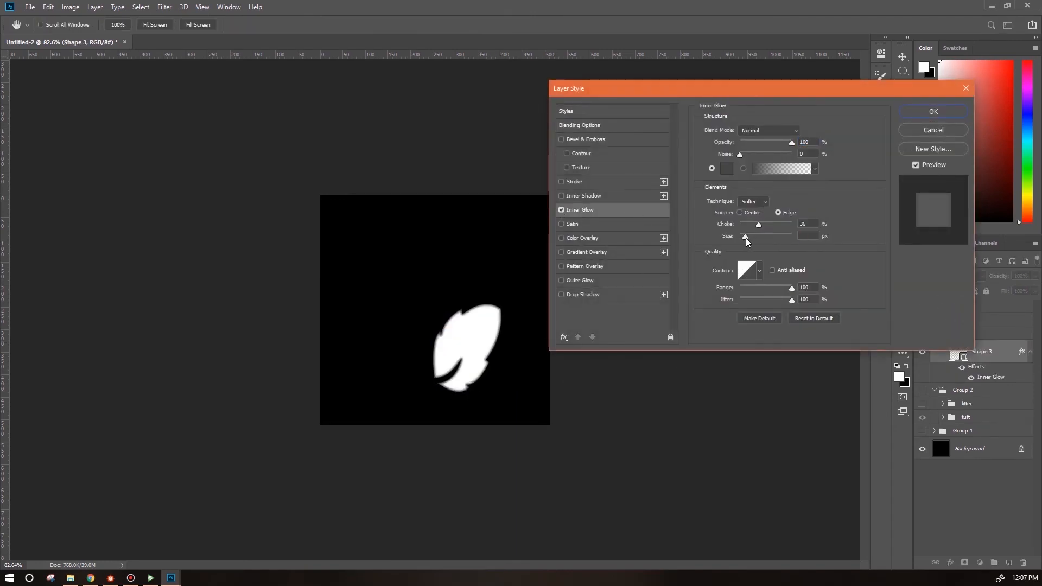
drag(746, 242, 754, 243)
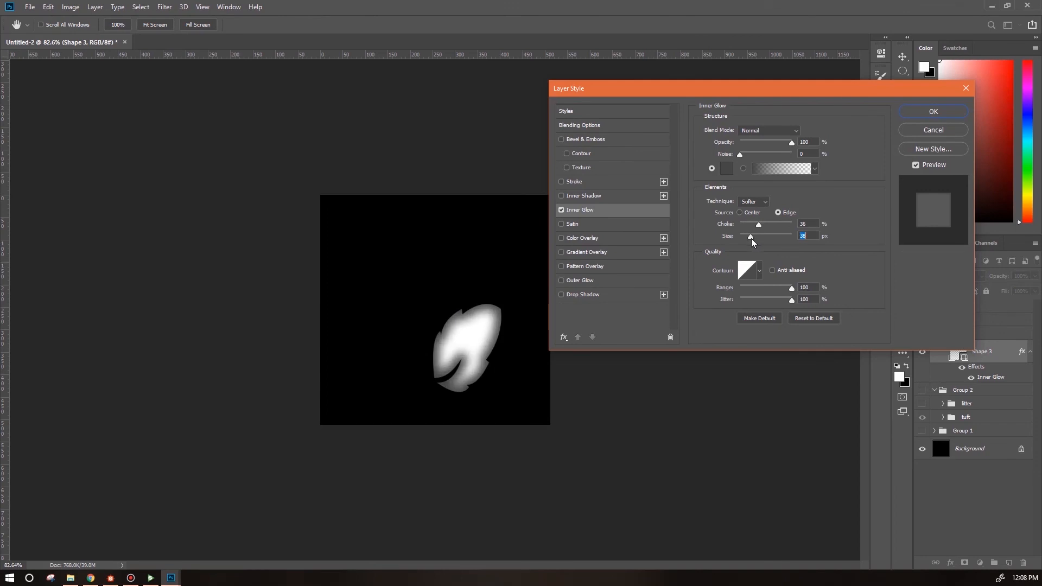
click(933, 111)
Draw a fern custom shape and move it onto the leaf.
click(418, 25)
double_click(357, 154)
mouse_move(446, 376)
mouse_down()
mouse_move(527, 399)
mouse_move(471, 375)
mouse_move(434, 375)
mouse_up()
click(901, 58)
drag(530, 355, 490, 308)
drag(482, 344, 490, 308)
drag(460, 354, 456, 337)
Warp the fern shape in several passes to follow the leaf's outline.
click(48, 7)
mouse_move(81, 247)
click(206, 313)
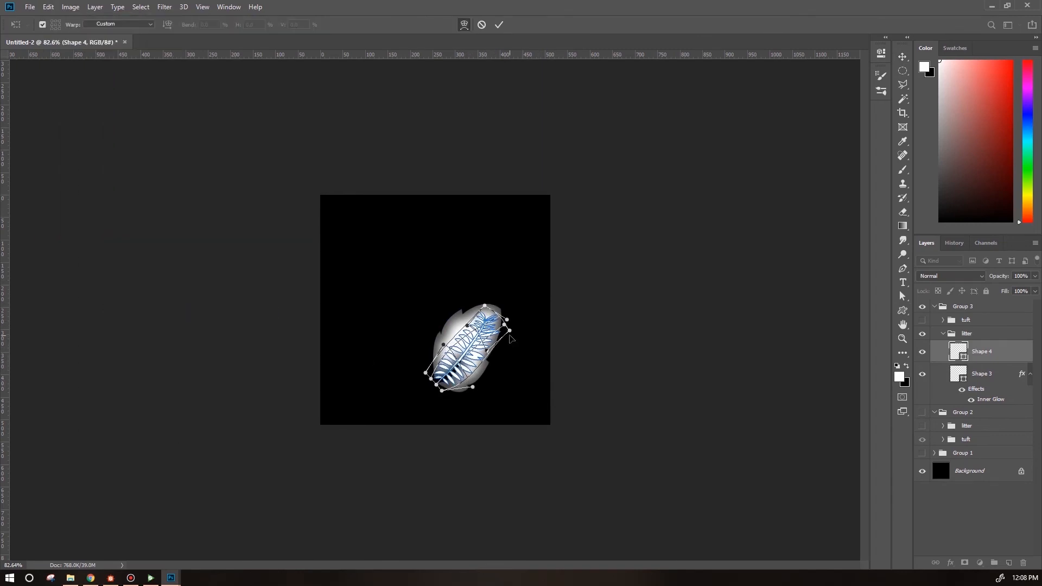
key(Return)
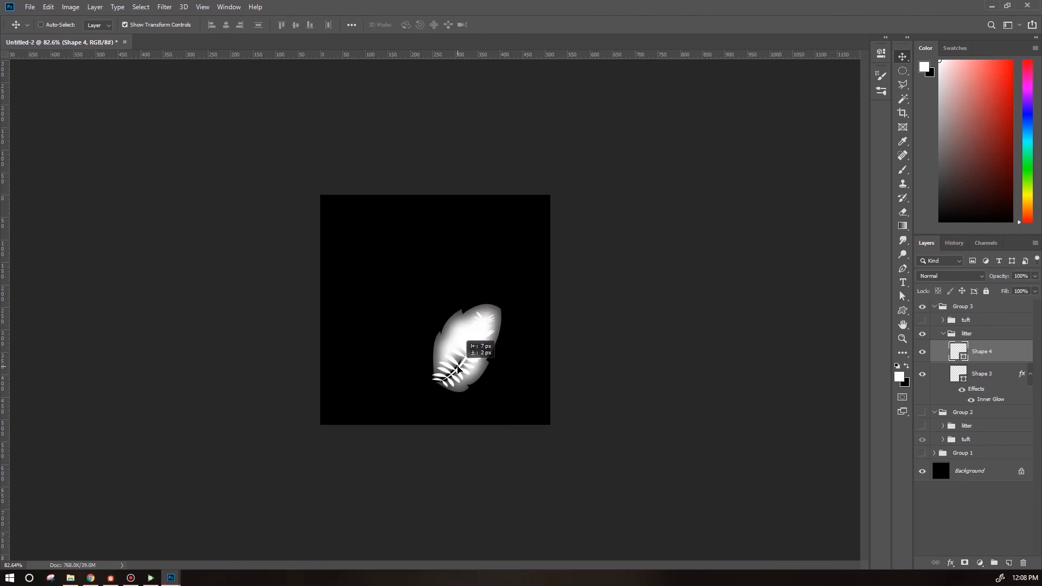
click(48, 7)
mouse_move(90, 248)
click(202, 313)
drag(447, 375, 459, 372)
key(Return)
click(48, 7)
mouse_move(90, 247)
click(202, 314)
drag(490, 315, 504, 315)
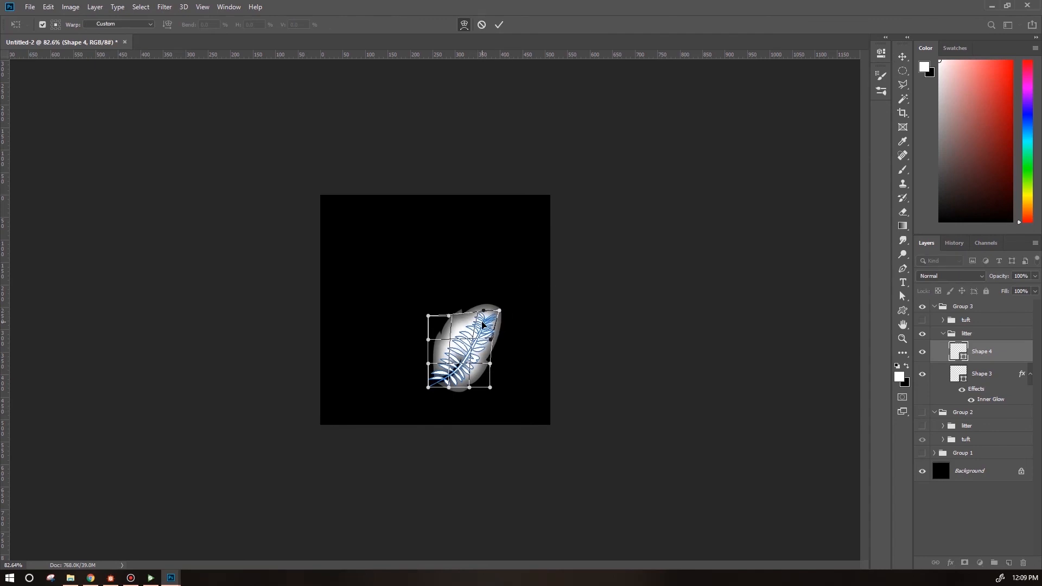
key(Return)
Set the leaf shape's fill colour to #d7d5d5.
double_click(958, 373)
click(32, 120)
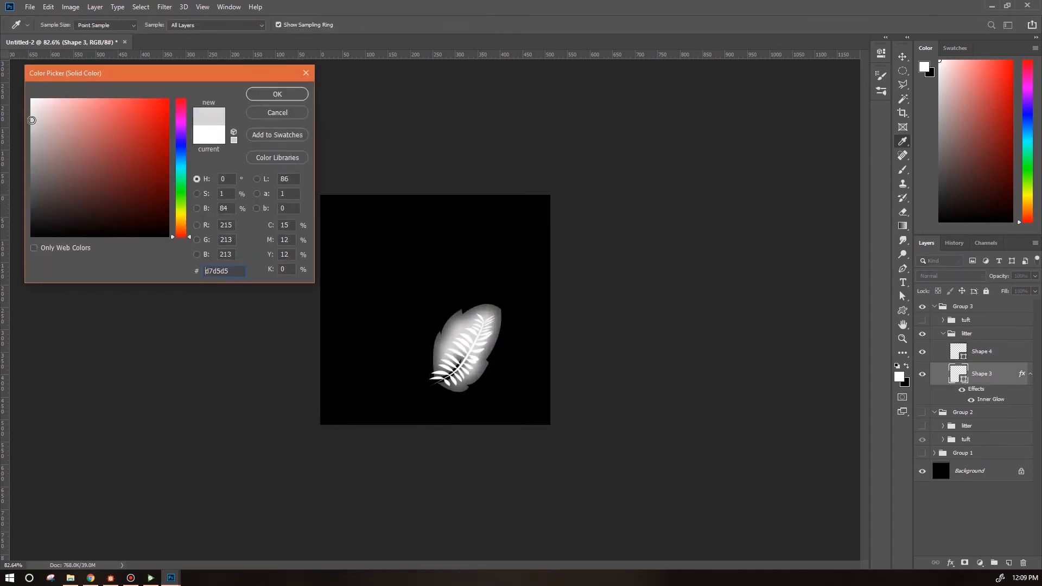
click(296, 96)
Give the fern layer an Inner Glow with 36% choke, 6 px size and colour #878585.
click(983, 351)
double_click(1010, 352)
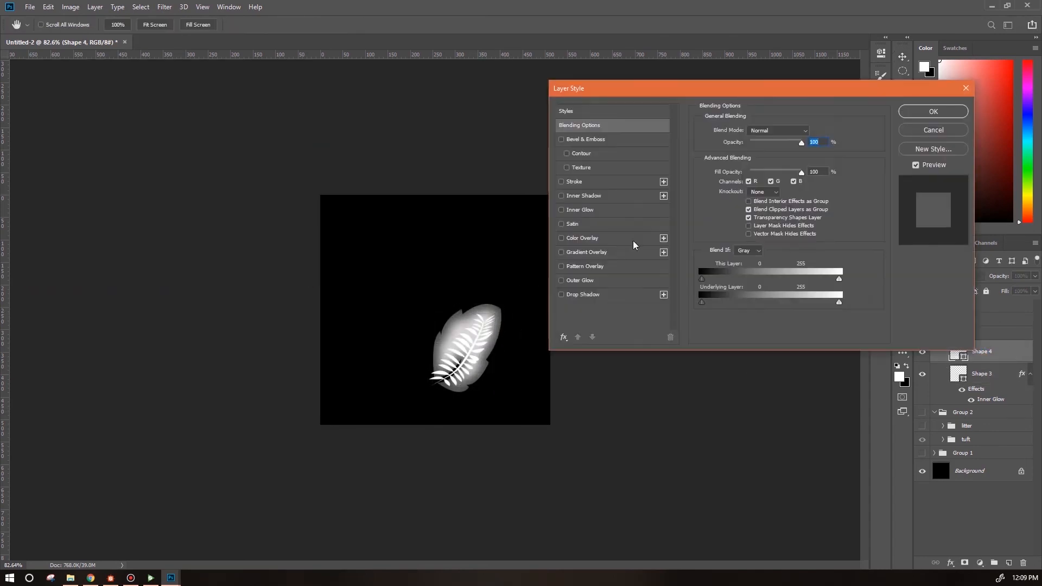
click(561, 210)
click(580, 209)
drag(753, 239, 743, 240)
click(726, 168)
click(33, 157)
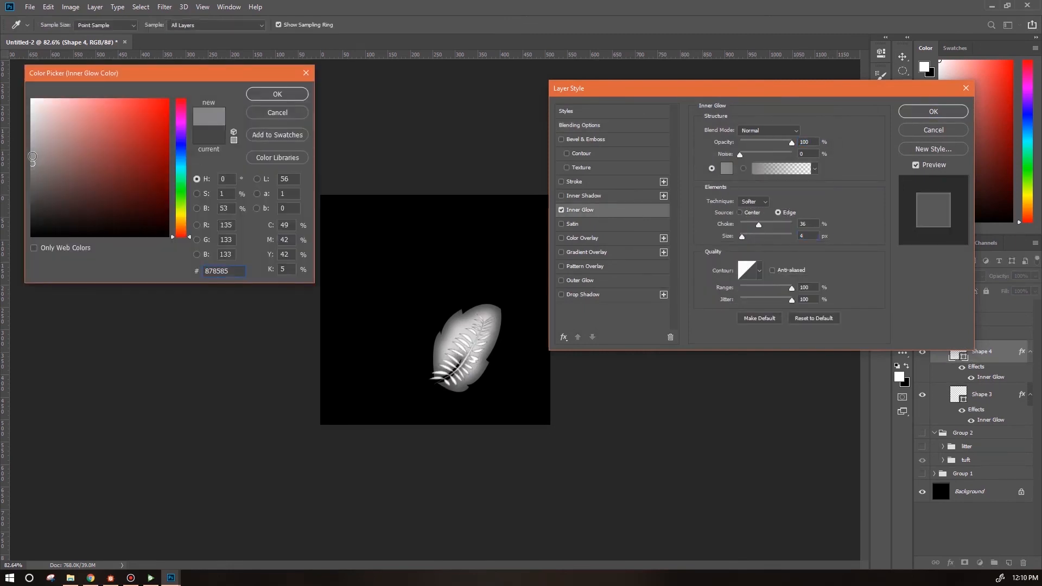
click(266, 95)
click(933, 111)
Delete the curled stem sub-path from the leaf shape and show the fern layer again.
click(922, 353)
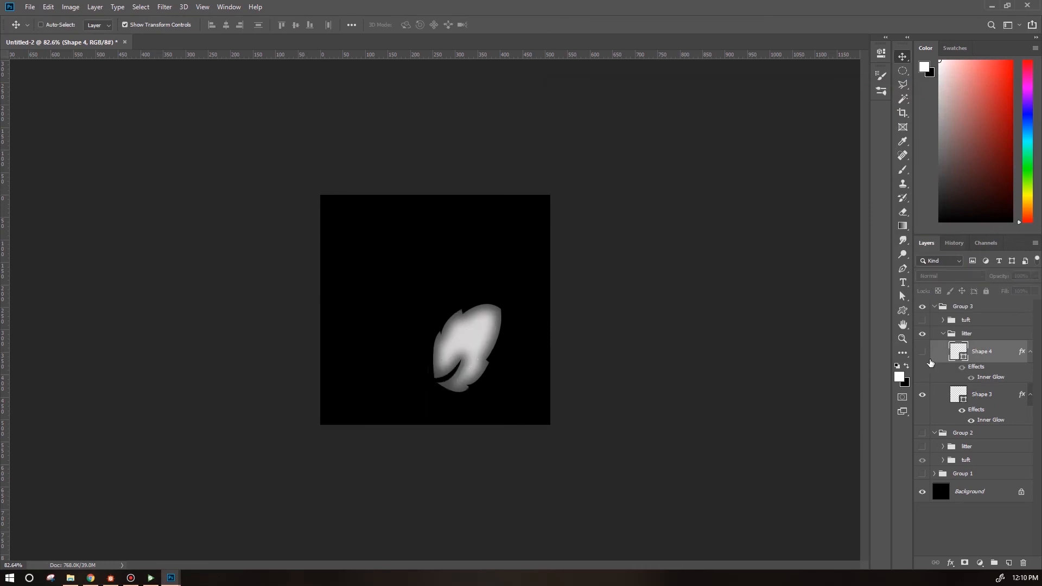
click(986, 396)
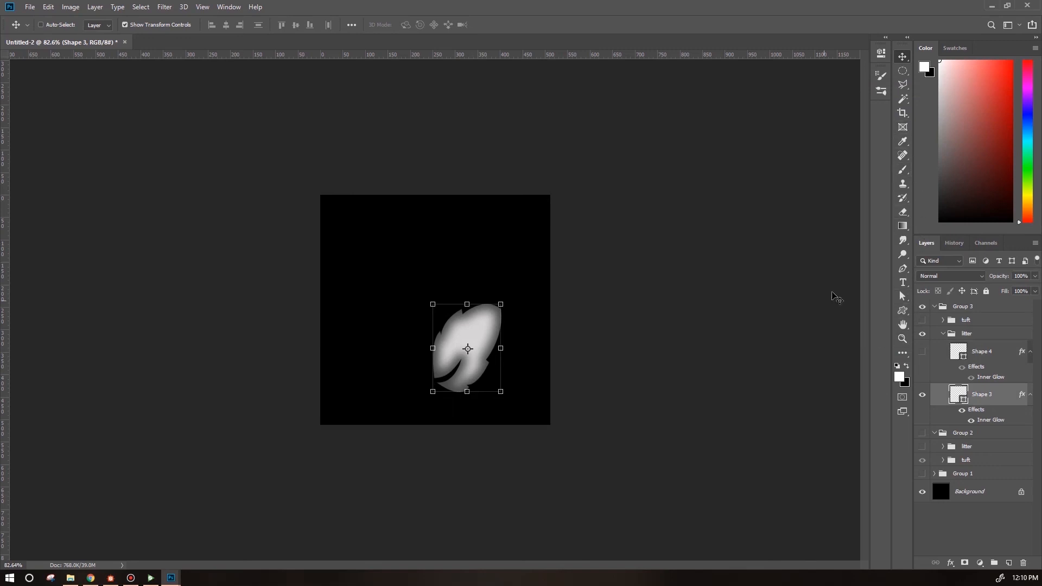
click(902, 296)
click(462, 362)
key(ctrl+plus)
key(ctrl+plus)
key(Delete)
click(921, 352)
key(alt+bracketright)
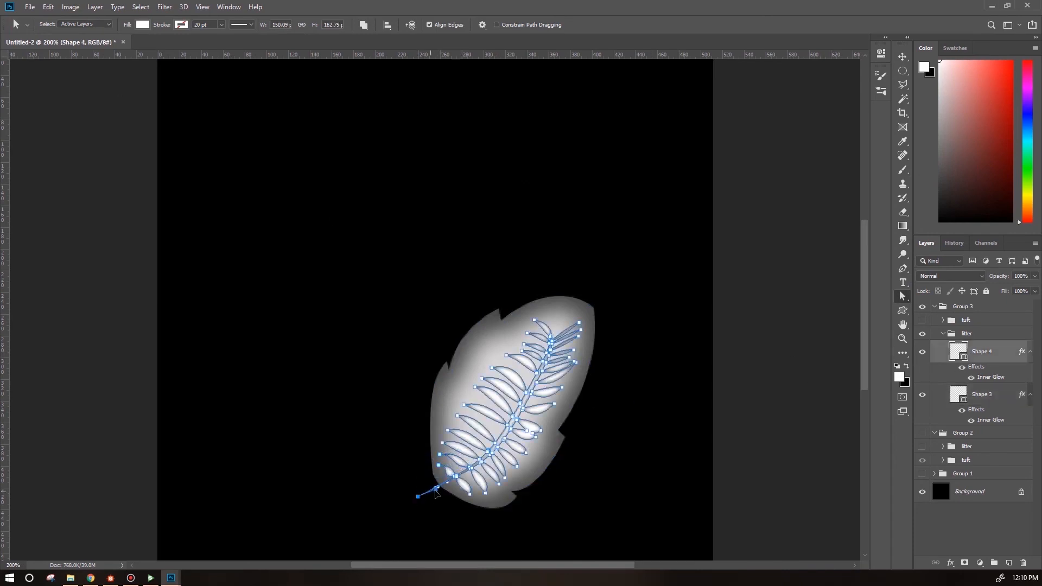
scroll(433, 537, up, 1)
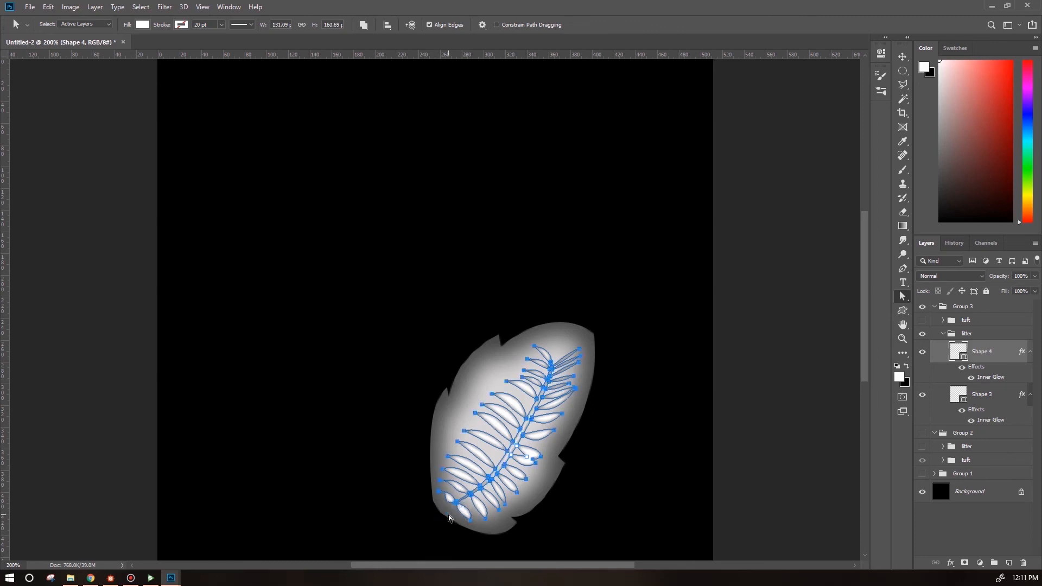
key(ctrl+minus)
key(ctrl+minus)
key(ctrl+h)
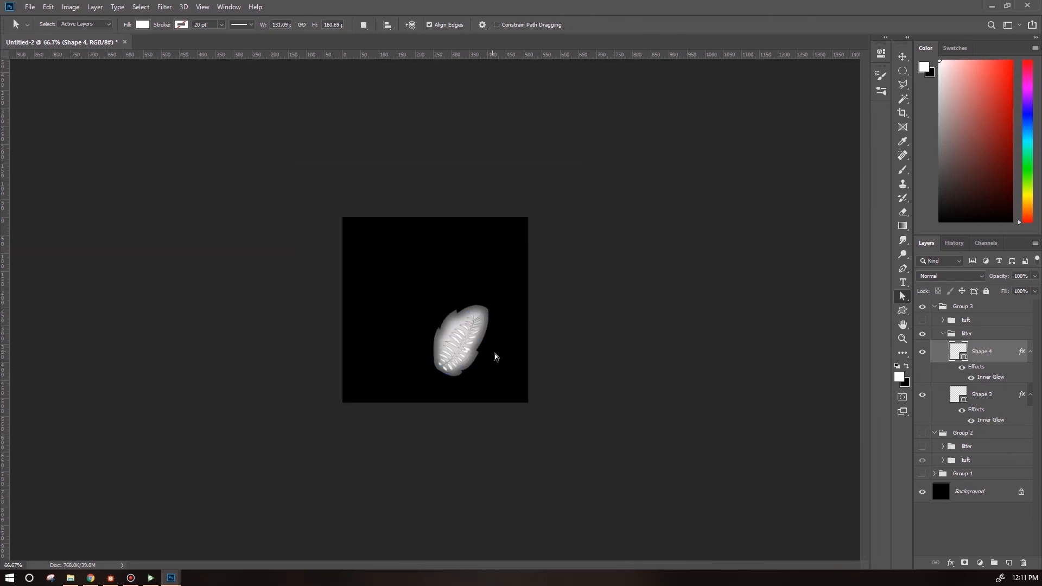
Merge the leaf and fern layers into one shape layer.
shift+click(996, 397)
right_click(993, 353)
click(955, 276)
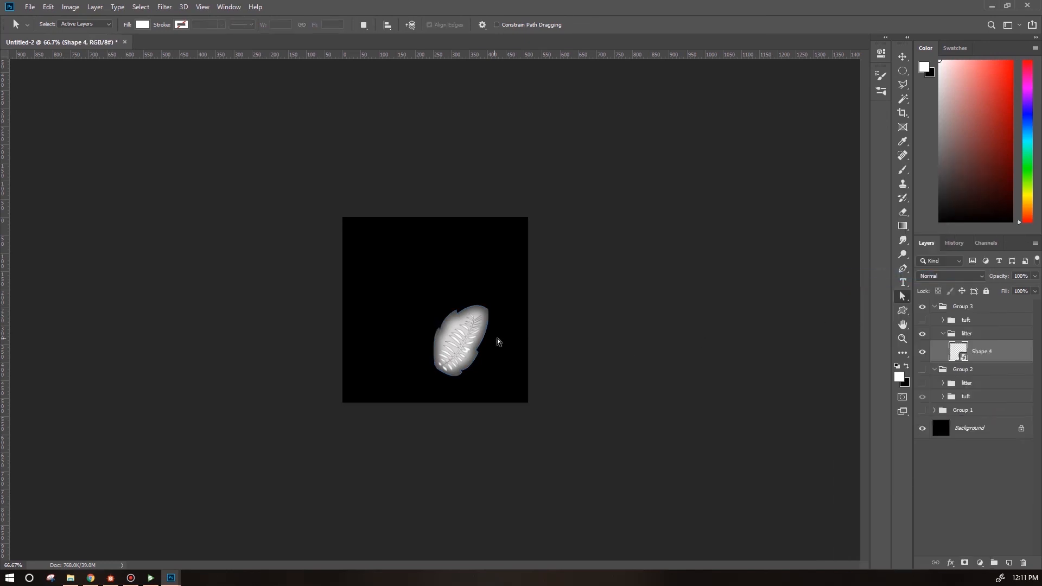
Duplicate the merged leaf and scatter rotated, resized copies across the canvas.
click(903, 58)
drag(464, 359, 450, 313)
drag(476, 265, 533, 331)
key(ctrl+z)
drag(513, 249, 530, 365)
drag(462, 305, 486, 277)
key(Return)
drag(1002, 355, 1006, 344)
drag(1005, 353, 1007, 345)
drag(497, 276, 438, 316)
drag(446, 296, 304, 375)
drag(411, 347, 406, 358)
key(Return)
Reposition and transform another leaf copy with Free Transform.
click(985, 380)
drag(496, 276, 480, 313)
drag(491, 307, 402, 295)
click(48, 7)
mouse_move(128, 247)
click(209, 364)
drag(451, 332, 404, 271)
key(Return)
Move and rotate the remaining leaf copies to arrange five overlapping leaves.
click(1005, 392)
drag(491, 274, 474, 344)
drag(515, 363, 389, 416)
drag(480, 339, 417, 313)
drag(438, 251, 478, 280)
drag(429, 301, 475, 331)
click(985, 418)
drag(504, 293, 489, 303)
drag(503, 274, 486, 286)
click(985, 440)
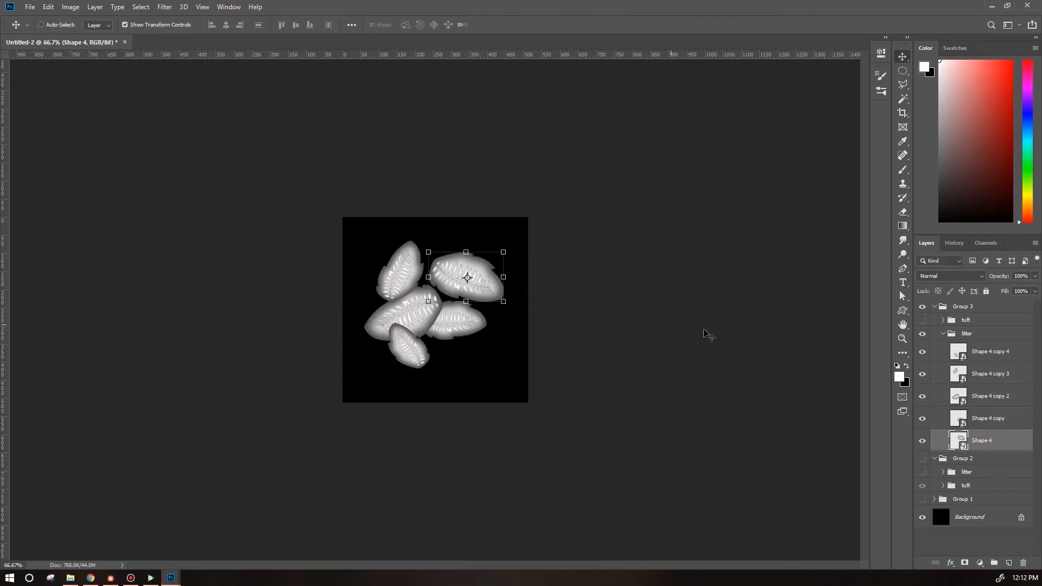
Duplicate the leaf layers and hide the new copies.
shift+click(991, 353)
key(ctrl+j)
drag(922, 352, 923, 439)
Select the bottom leaf layer and darken it with a Hue/Saturation lightness reduction.
click(994, 463)
scroll(1004, 478, down, 3)
shift+click(1014, 493)
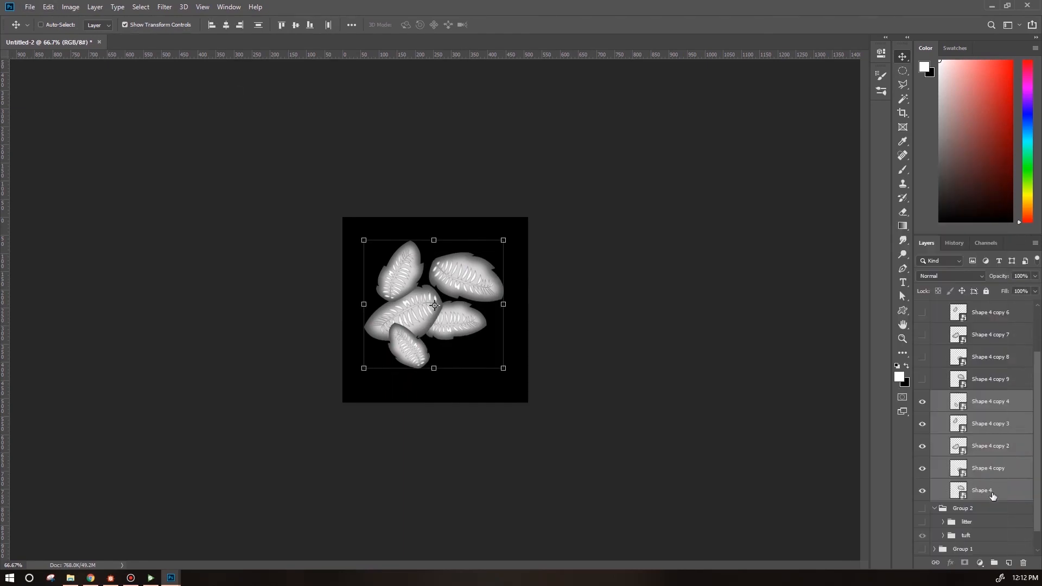
click(992, 494)
click(71, 7)
click(210, 90)
mouse_move(706, 237)
mouse_down()
mouse_move(669, 236)
mouse_move(696, 236)
mouse_up()
click(828, 126)
Apply the same Hue/Saturation darkening to the three leaf copies above it.
click(989, 468)
click(71, 7)
mouse_move(87, 35)
click(208, 89)
click(828, 126)
click(989, 445)
click(71, 7)
click(210, 89)
click(828, 126)
click(990, 423)
click(71, 7)
mouse_move(87, 35)
click(209, 89)
click(829, 126)
Merge the darkened leaf layers down into a single layer.
scroll(989, 434, down, 6)
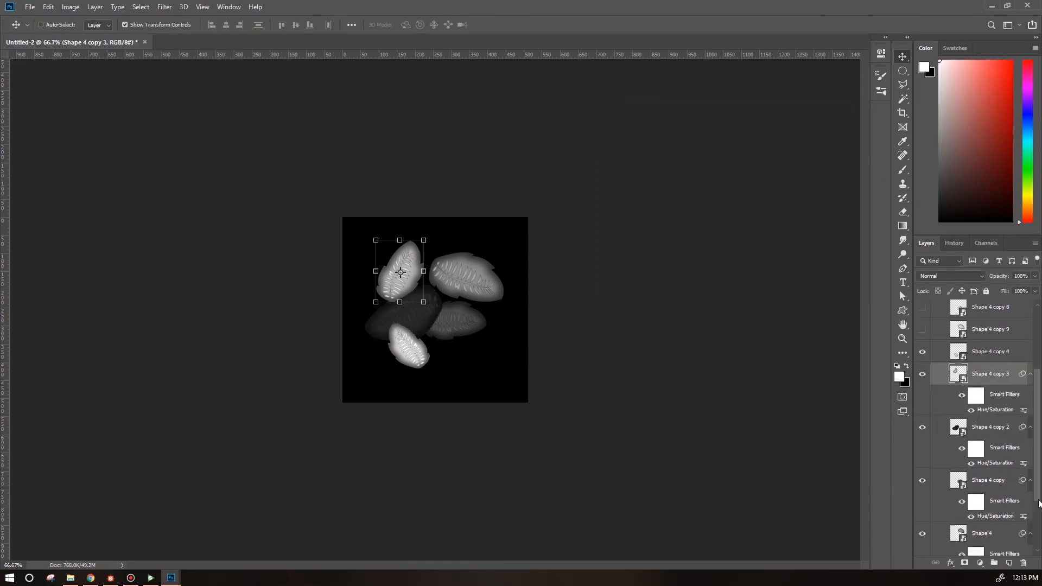
shift+click(989, 471)
right_click(989, 471)
click(895, 236)
shift+click(994, 446)
right_click(993, 446)
click(891, 235)
Duplicate the merged leaves and move the copy toward the lower right of the canvas.
key(ctrl+j)
drag(512, 235, 536, 323)
mouse_move(496, 329)
mouse_down()
mouse_move(507, 361)
mouse_move(491, 347)
mouse_up()
key(Return)
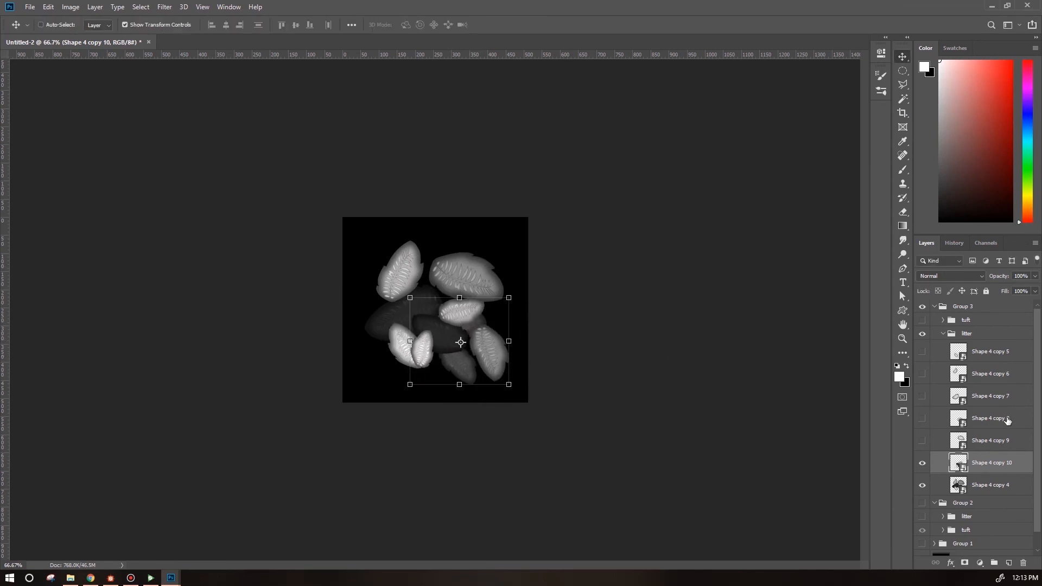
Delete the hidden leaf copy layers.
click(992, 356)
shift+click(996, 443)
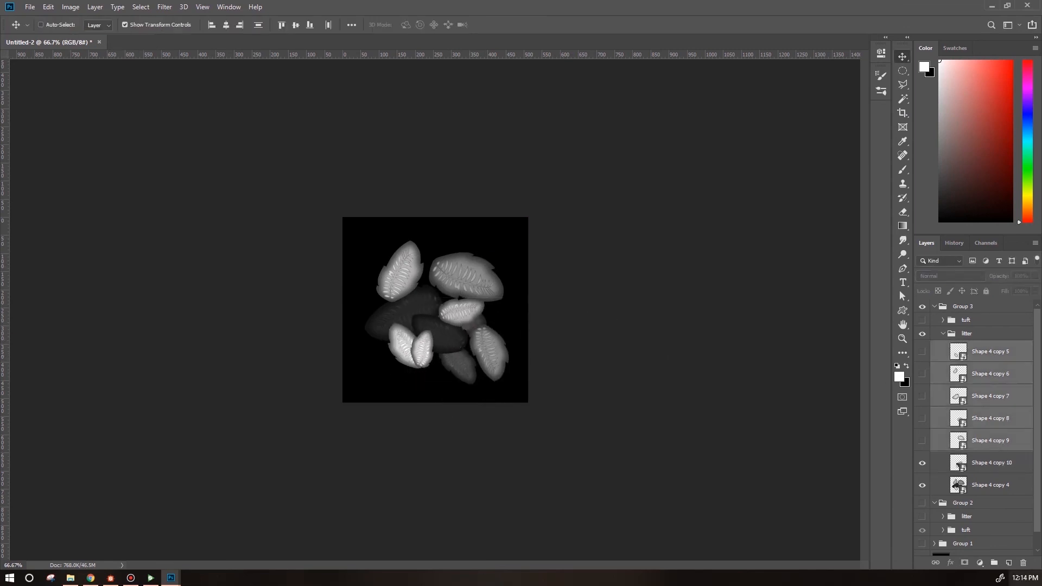
click(1023, 565)
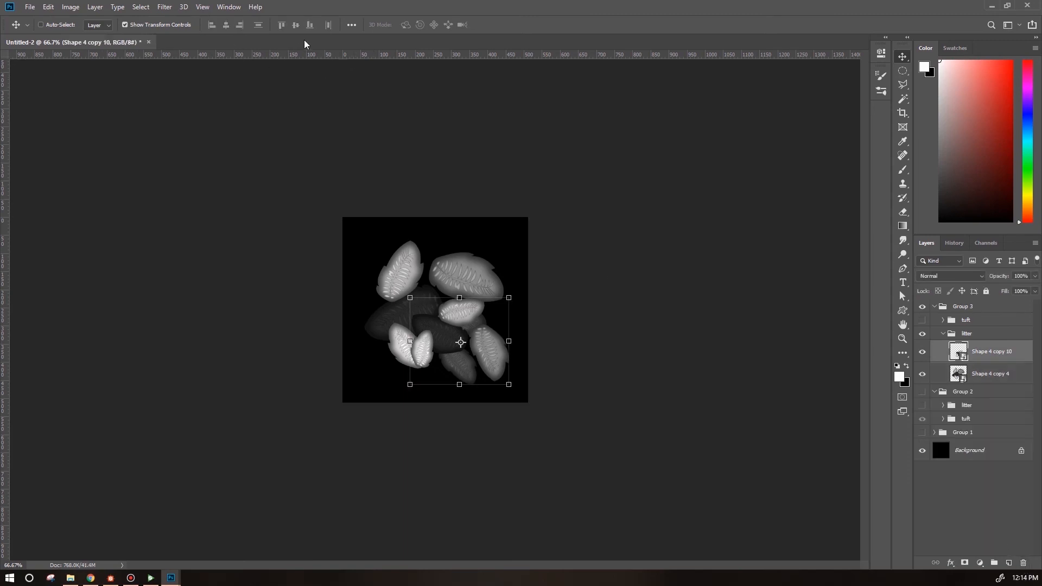
Draw a fern custom shape across the centre of the leaves with the Custom Shape tool.
click(902, 312)
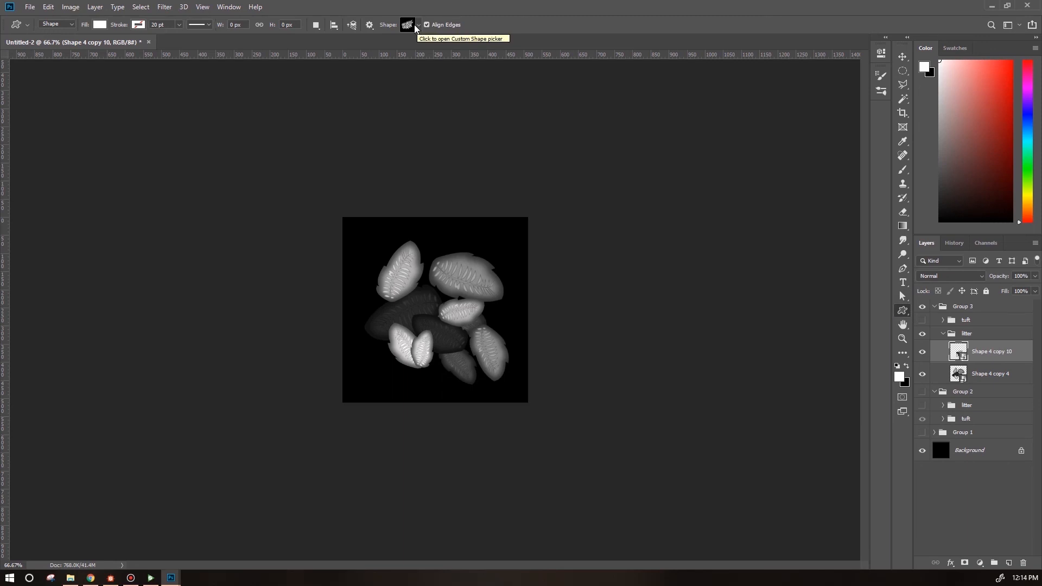
mouse_move(435, 290)
mouse_down()
mouse_move(512, 336)
mouse_move(496, 298)
mouse_up()
key(v)
Add an Inner Glow layer style to the fern with edge source, 36% choke and 4 px size.
double_click(1026, 353)
click(561, 211)
click(614, 215)
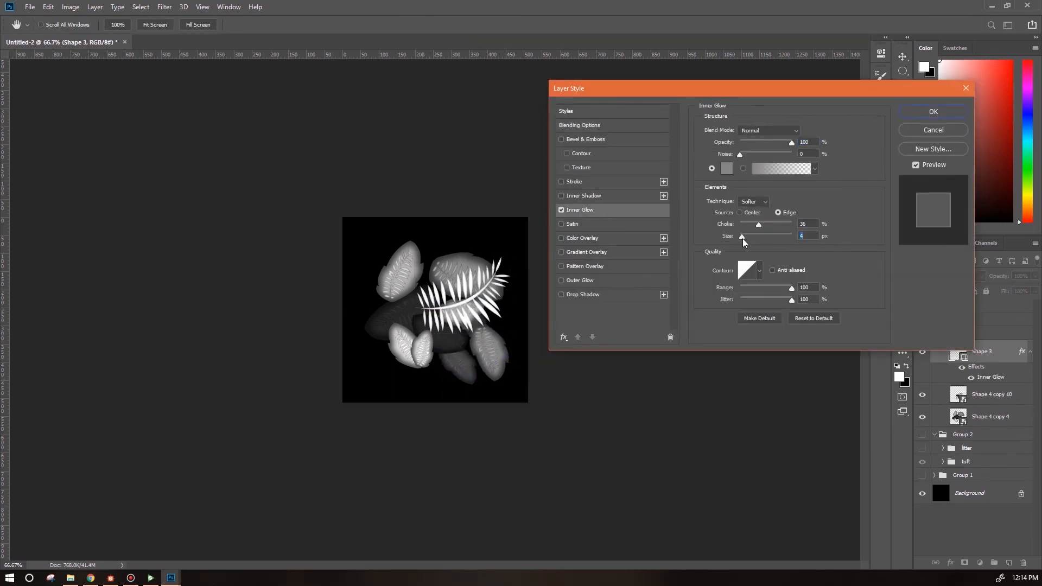
drag(743, 239, 744, 239)
click(921, 114)
Duplicate the fern shape and transform the copy into a new position and angle.
drag(995, 356, 1003, 400)
drag(516, 255, 516, 232)
key(Return)
alt+drag(487, 305, 472, 360)
drag(507, 294, 496, 412)
drag(500, 312, 449, 332)
drag(431, 382, 449, 379)
key(Return)
Move another fern toward the upper-left corner and flip it horizontally.
click(999, 420)
alt+drag(501, 274, 413, 281)
click(49, 7)
mouse_move(98, 245)
click(228, 363)
Move a fern layer below the leaves in the layer stack and convert it to a smart object.
drag(993, 417, 992, 361)
drag(997, 374, 1000, 505)
click(48, 7)
right_click(991, 482)
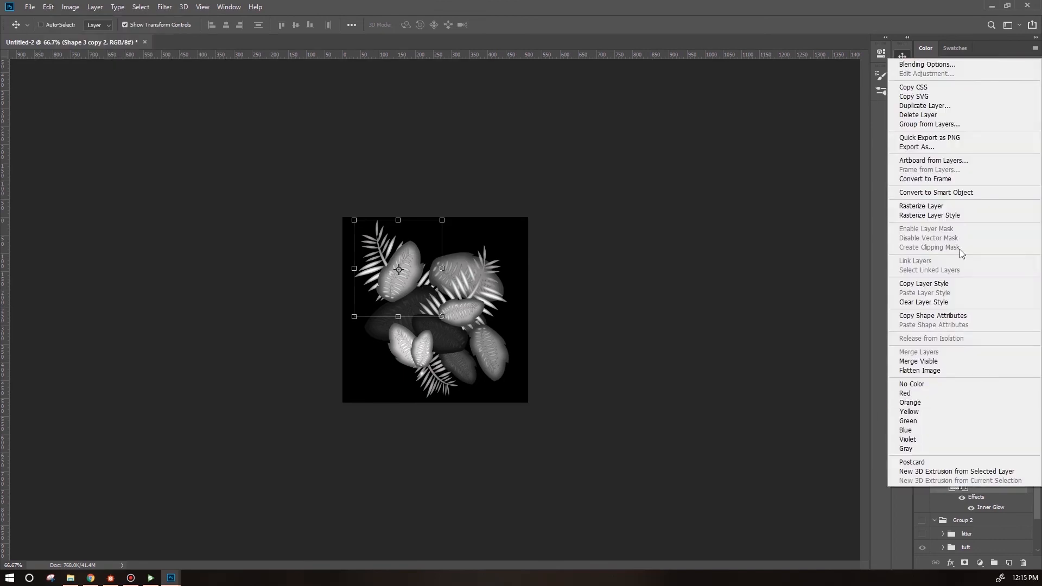
click(959, 196)
Darken that fern with a Hue/Saturation lightness reduction.
click(48, 7)
mouse_move(97, 247)
mouse_move(71, 8)
mouse_move(86, 33)
click(207, 90)
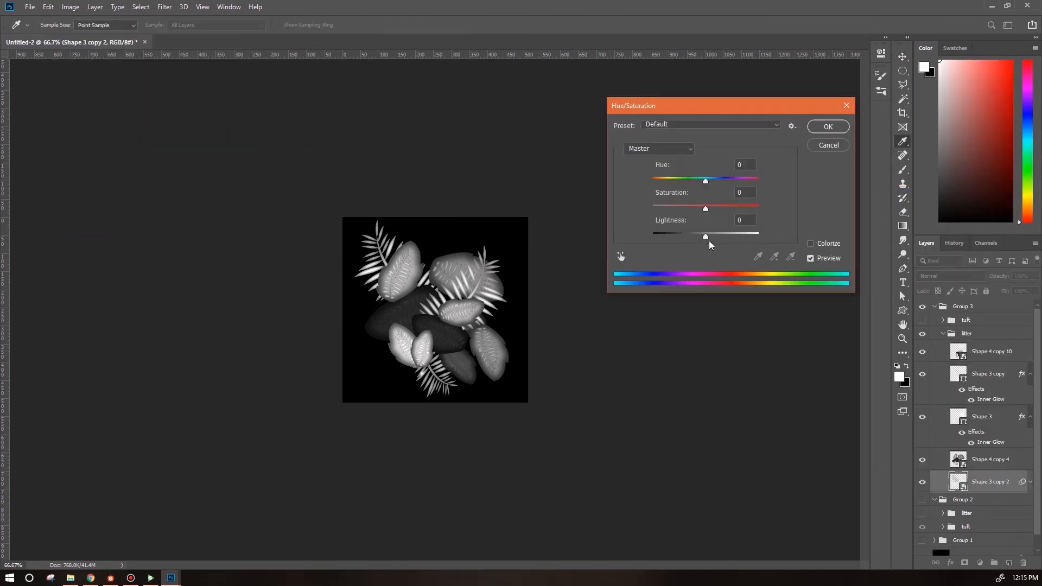
drag(706, 239, 681, 239)
click(833, 127)
Warp the darkened fern layer to bend it across the upper left of the canvas.
click(47, 8)
mouse_move(98, 247)
click(191, 313)
drag(354, 284, 347, 285)
drag(442, 252, 452, 251)
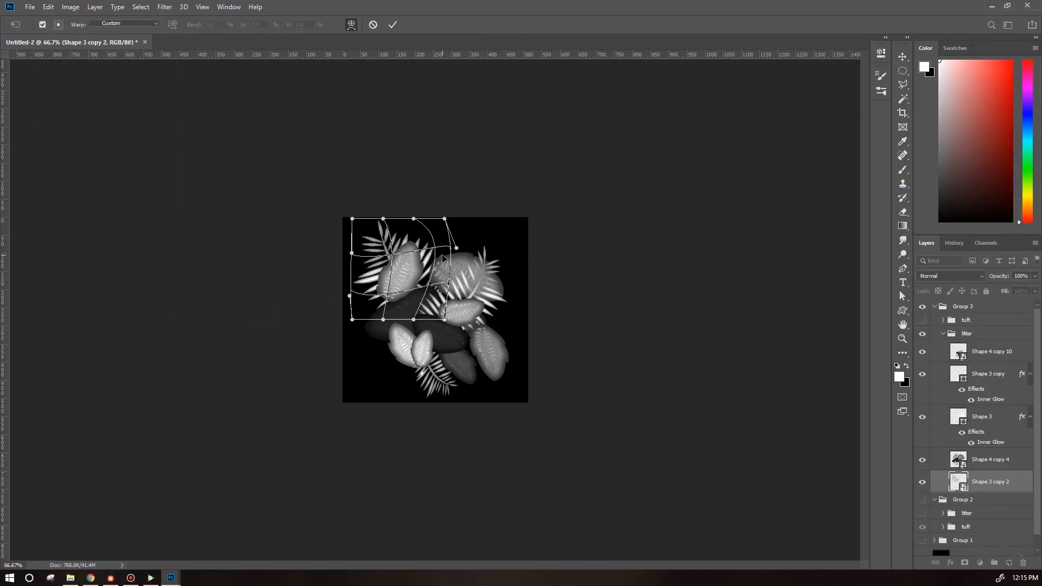
click(903, 57)
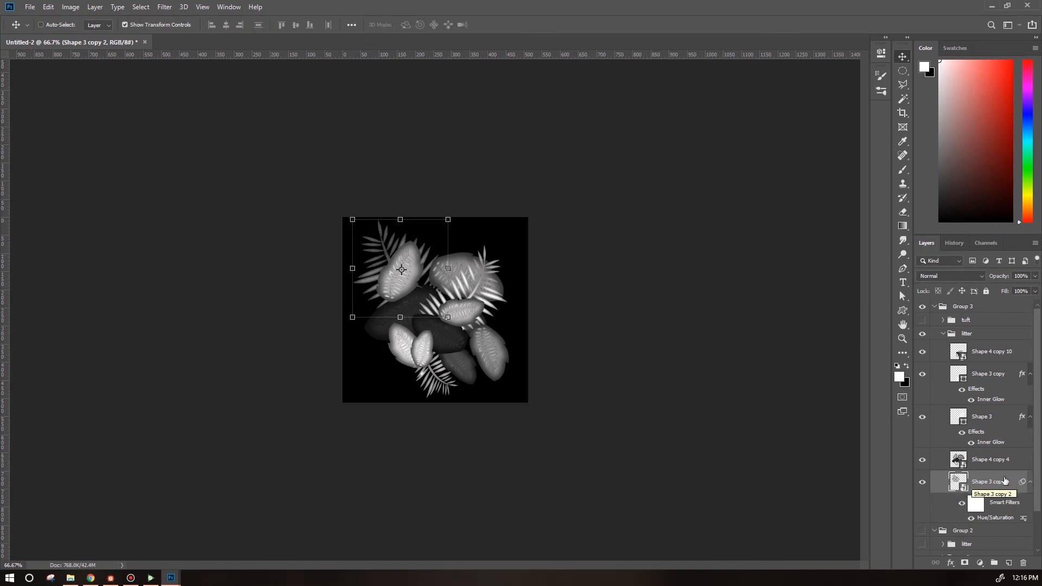
Warp the merged leaf layer to stretch it over the canvas.
click(991, 459)
click(48, 7)
mouse_move(97, 247)
click(191, 313)
drag(401, 375, 351, 397)
drag(504, 240, 522, 199)
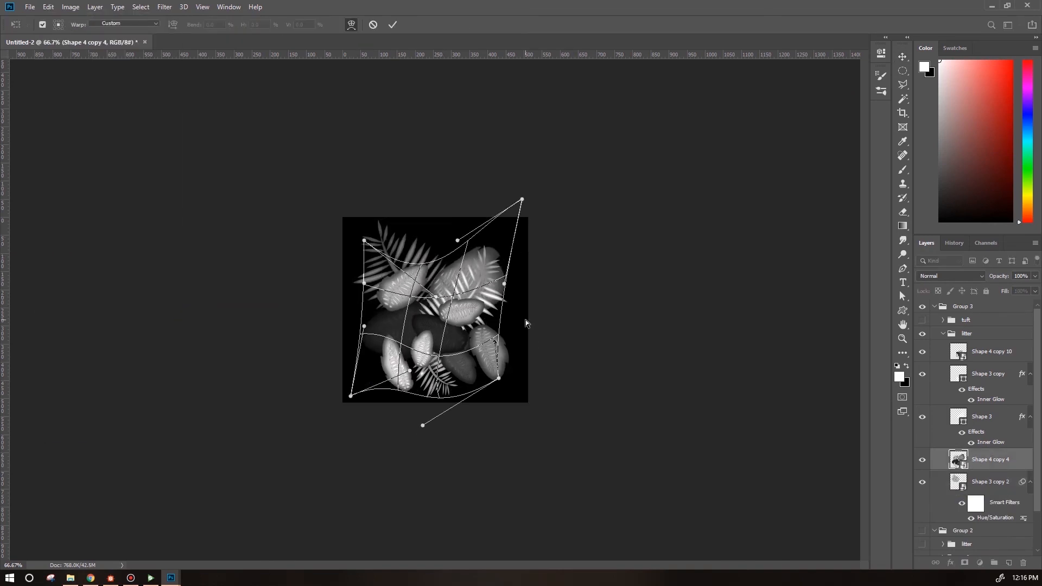
key(Return)
Select the leaf and fern layers and scale them down slightly together.
click(992, 352)
scroll(992, 352, down, 2)
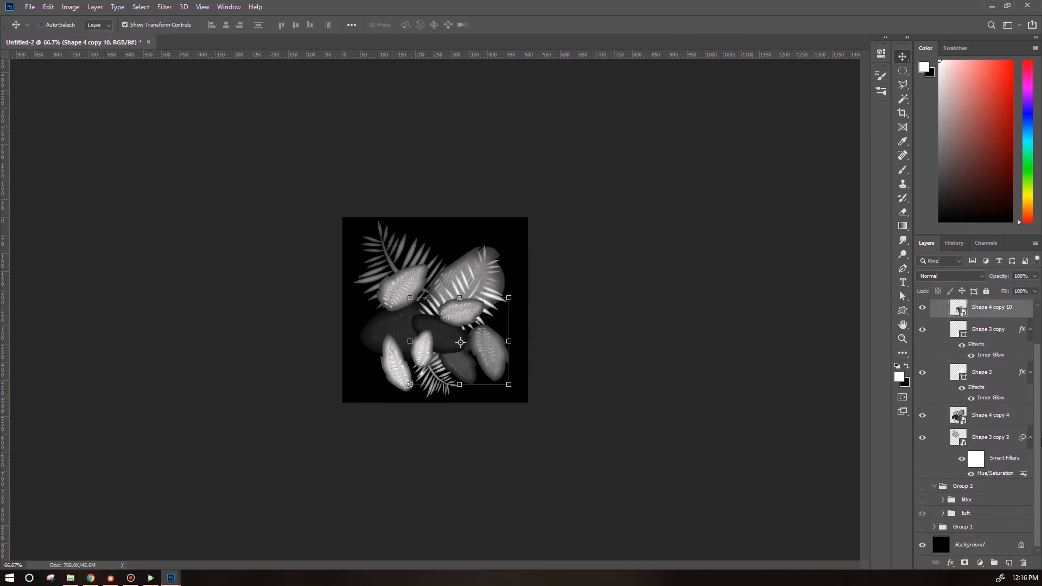
shift+click(1004, 442)
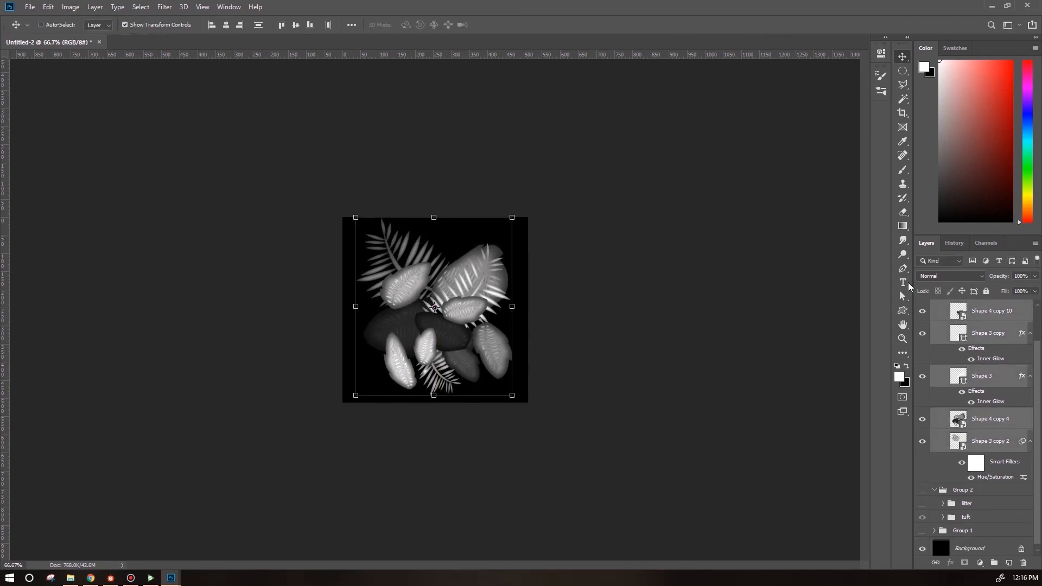
mouse_move(513, 216)
mouse_down()
mouse_move(524, 216)
mouse_move(508, 223)
mouse_up()
key(Return)
Save the composition as groundCover3_litter.
click(29, 7)
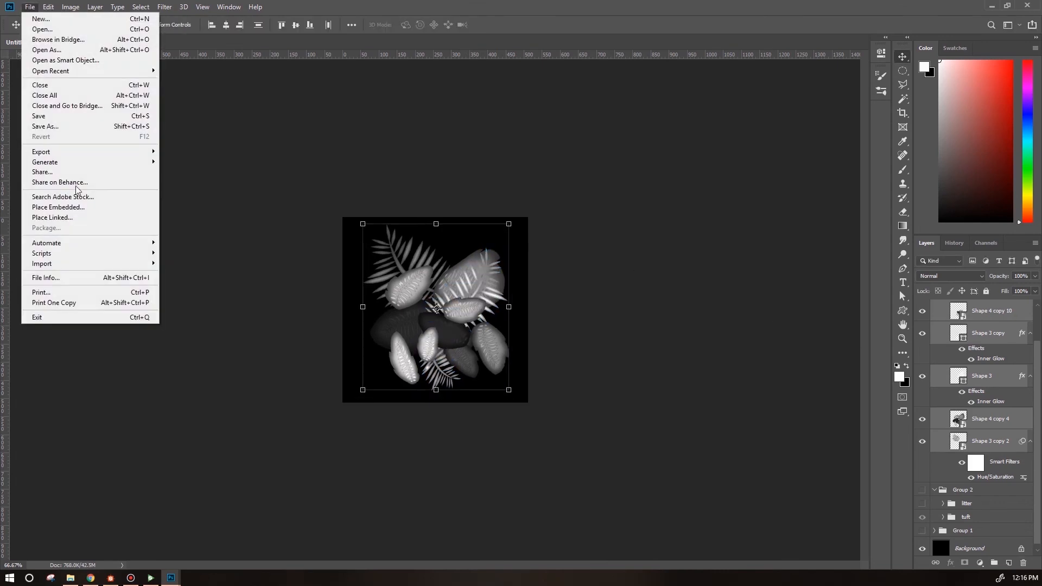
click(46, 126)
click(186, 320)
click(163, 469)
click(593, 173)
click(164, 305)
key(BackSpace)
text(3)
click(531, 405)
key(Return)
Hide the litter folder and show the tuft folder in Group 3.
scroll(944, 348, up, 2)
click(943, 334)
click(922, 334)
click(922, 320)
Save the tuft version as groundCover3_tuft.
click(29, 7)
click(46, 127)
click(186, 320)
click(163, 469)
click(516, 179)
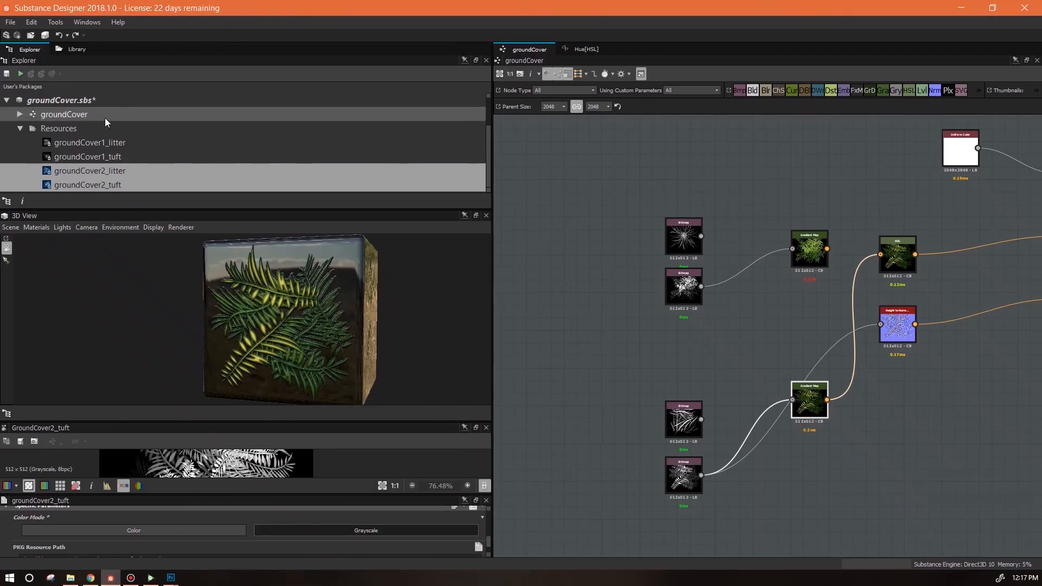
right_click(69, 102)
mouse_move(127, 141)
click(270, 155)
click(395, 210)
ctrl+click(319, 210)
key(Return)
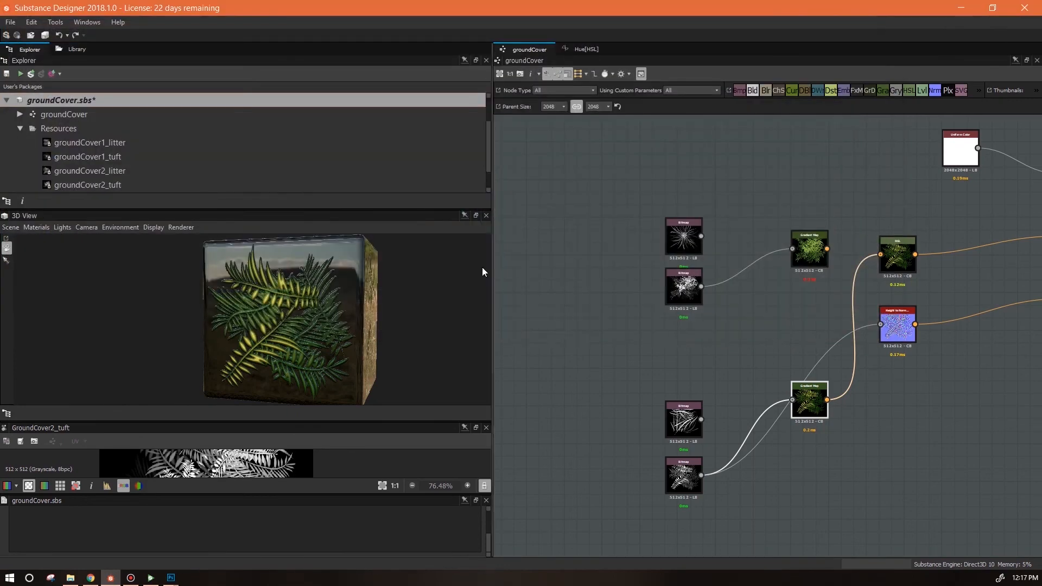
In Substance Designer, drag the groundCover3_litter and groundCover3_tuft resources into the graph as bitmap nodes.
click(118, 171)
shift+click(115, 184)
drag(115, 184, 677, 532)
Set the new bitmap nodes to Grayscale color mode and arrange them beside the other bitmaps.
drag(425, 494, 425, 427)
drag(488, 472, 489, 535)
click(369, 490)
drag(625, 390, 677, 407)
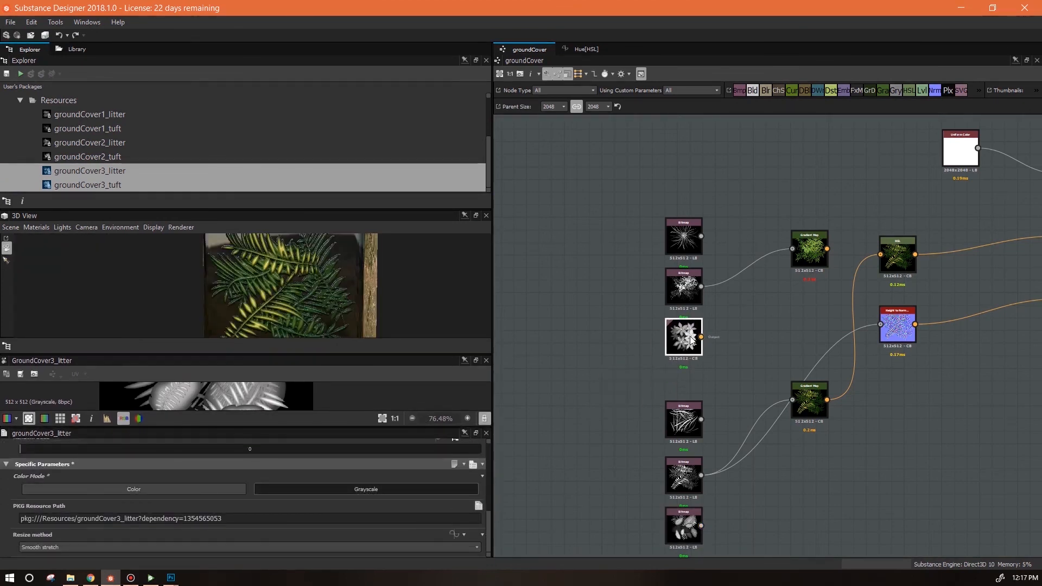
drag(885, 398, 880, 324)
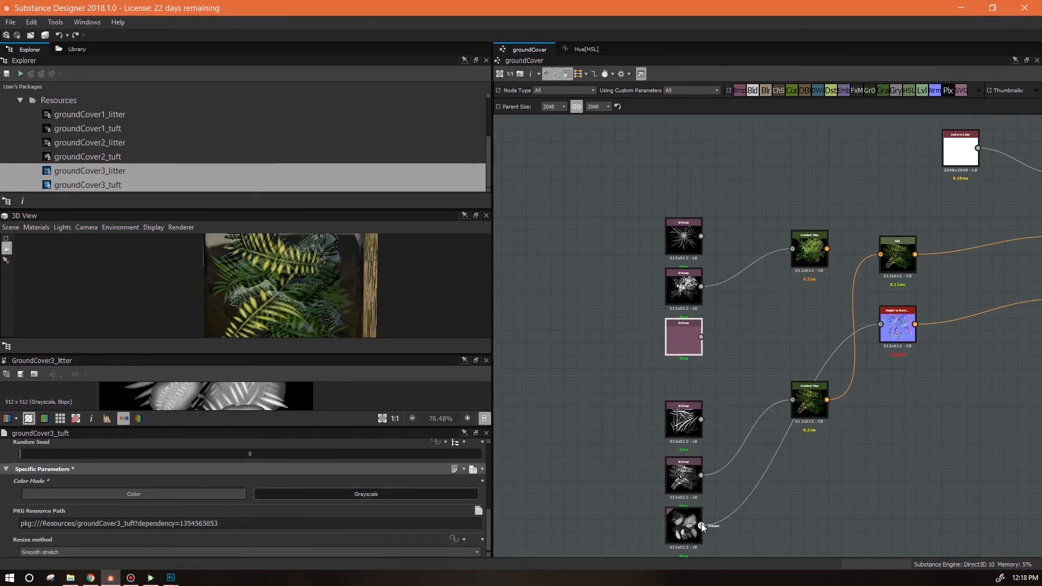
Connect the groundCover3_tuft bitmap to the lower Gradient Map node.
drag(701, 525, 792, 400)
scroll(324, 300, down, 5)
mouse_move(313, 301)
mouse_down()
mouse_move(329, 281)
mouse_move(383, 322)
mouse_move(372, 278)
mouse_move(363, 298)
mouse_move(419, 319)
mouse_move(508, 297)
mouse_move(333, 288)
mouse_move(374, 287)
mouse_move(298, 298)
mouse_up()
scroll(331, 279, up, 5)
scroll(373, 288, down, 5)
mouse_move(265, 286)
mouse_down()
mouse_move(349, 292)
mouse_move(279, 300)
mouse_up()
scroll(293, 284, up, 5)
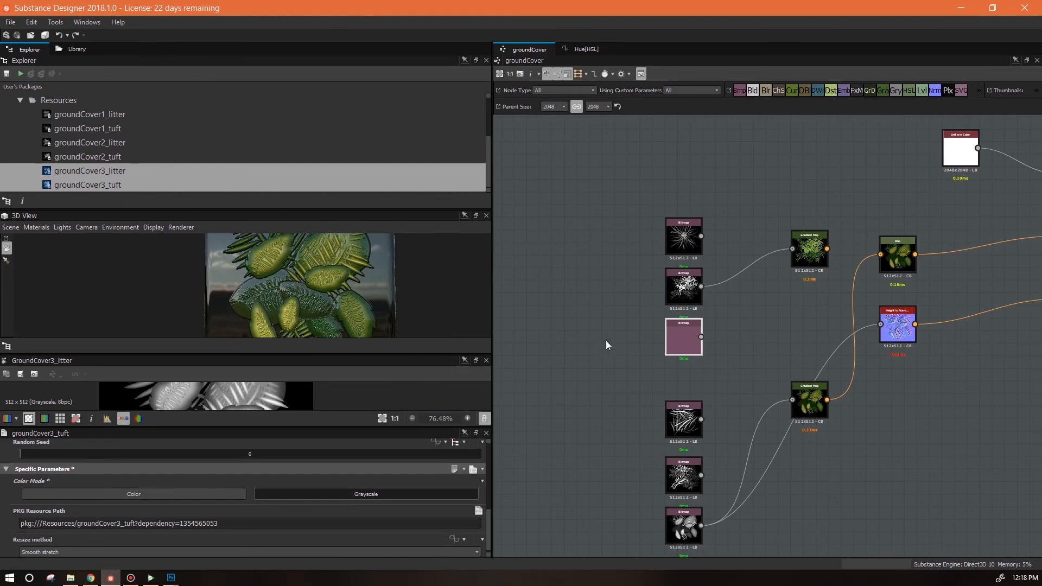
Reposition the upper Gradient Map and connect the groundCover3_litter bitmap to the lower Gradient Map.
drag(819, 250, 800, 262)
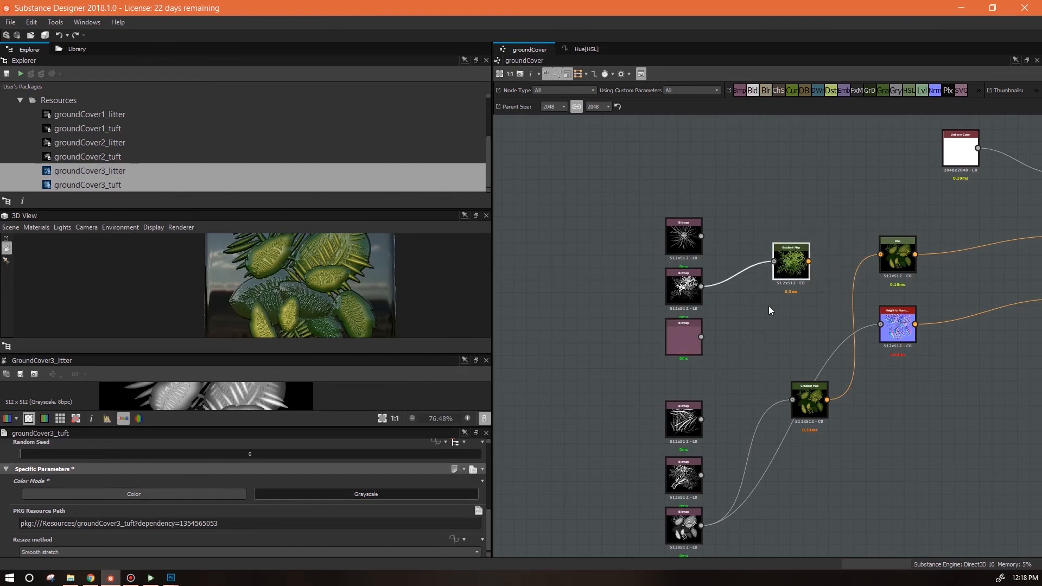
drag(701, 337, 812, 398)
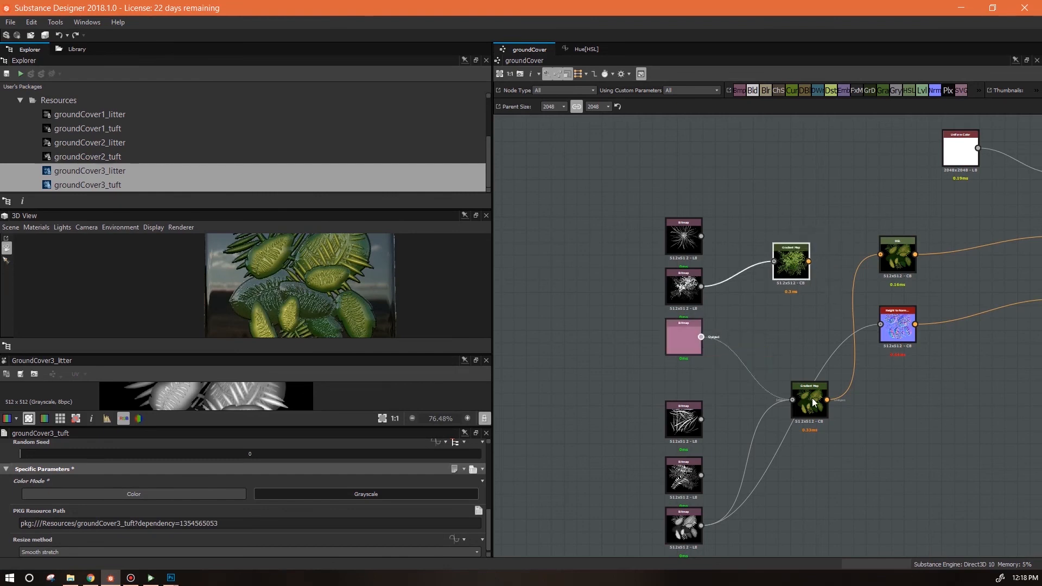
click(811, 398)
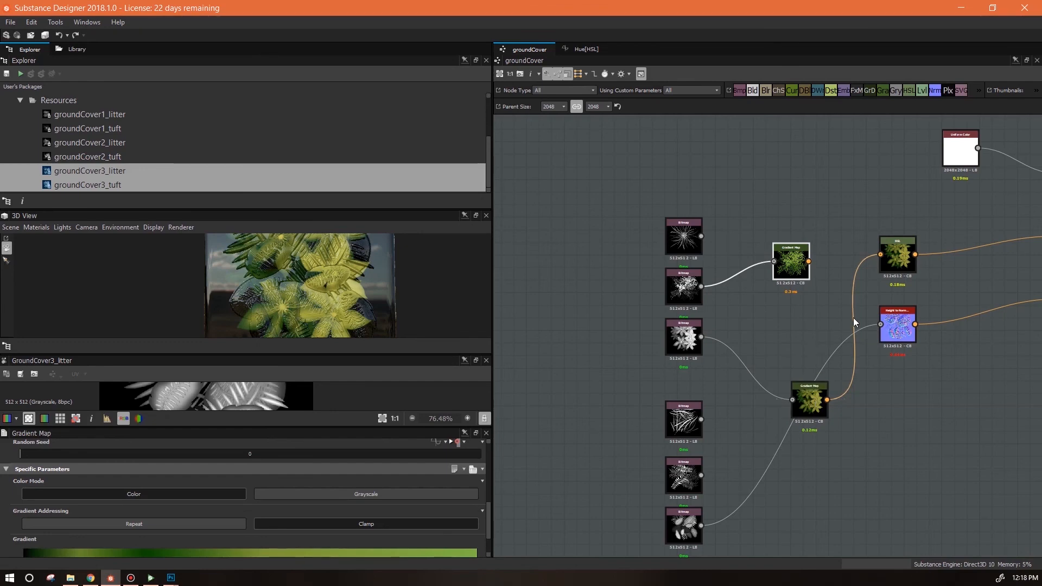